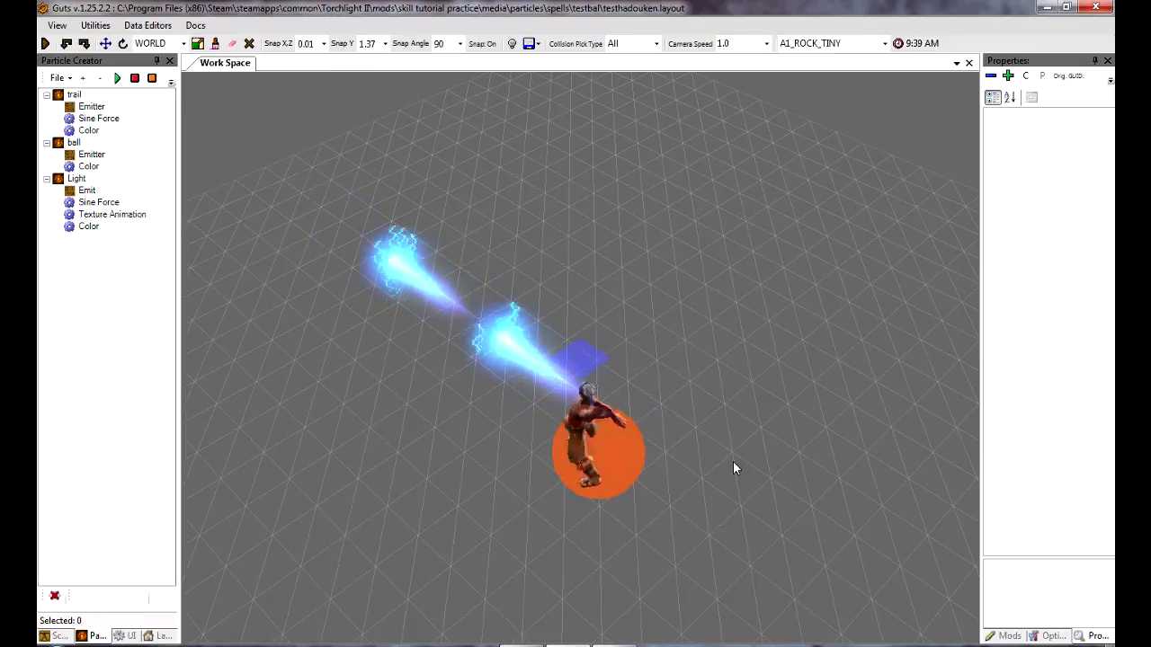
Clear the current layout and start a new, empty particle file in the Particle Creator
left_click(160, 636)
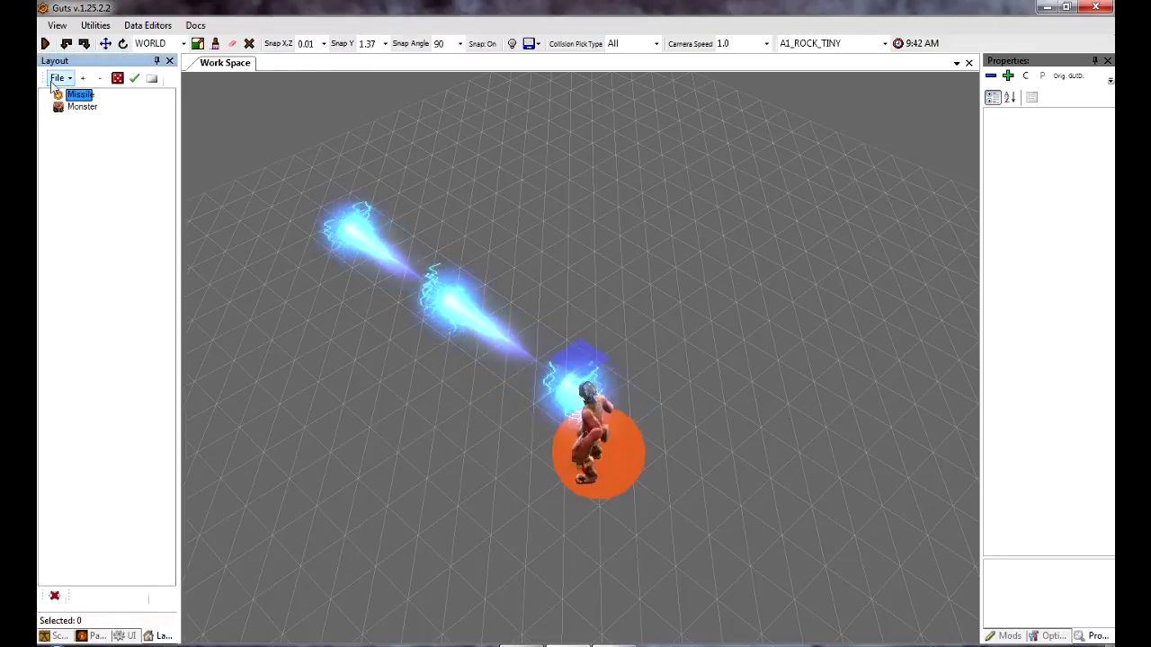
left_click(56, 78)
left_click(139, 360)
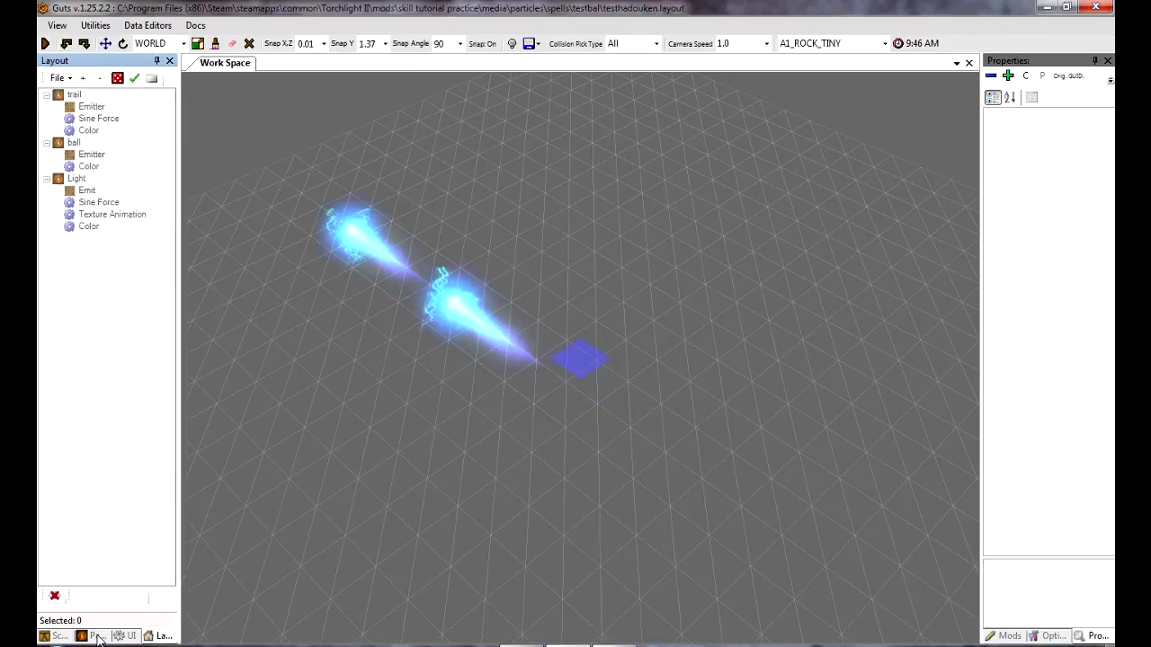
left_click(95, 636)
left_click(58, 78)
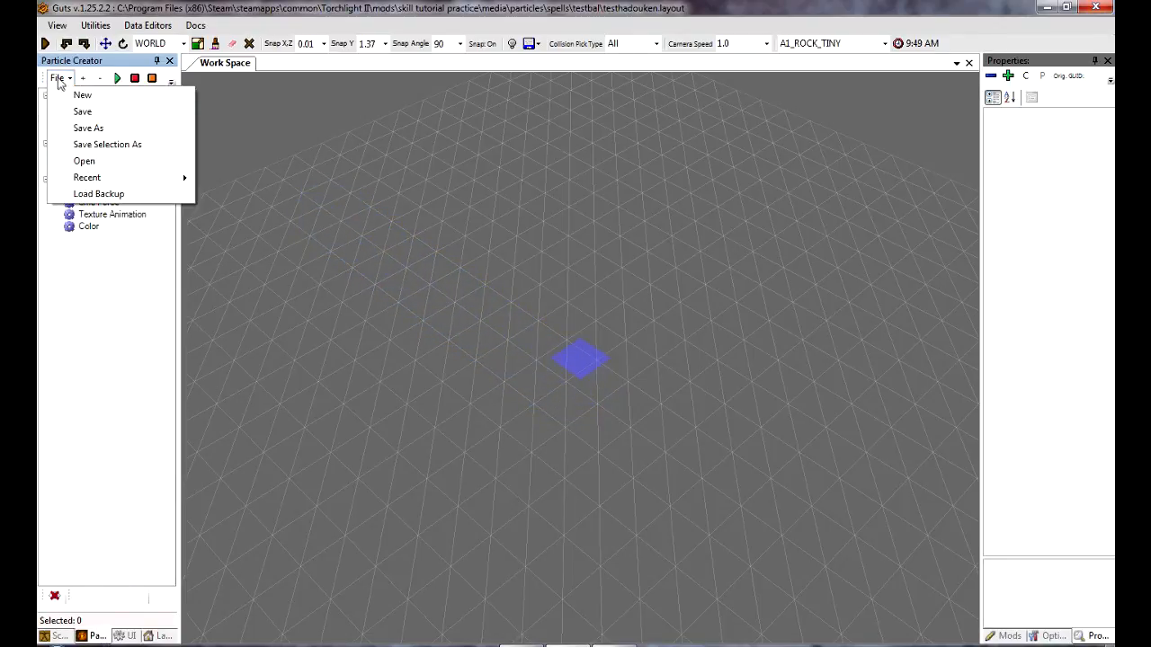
left_click(81, 94)
Add a Particle object to the empty file and give it a child Emitter
right_click(74, 116)
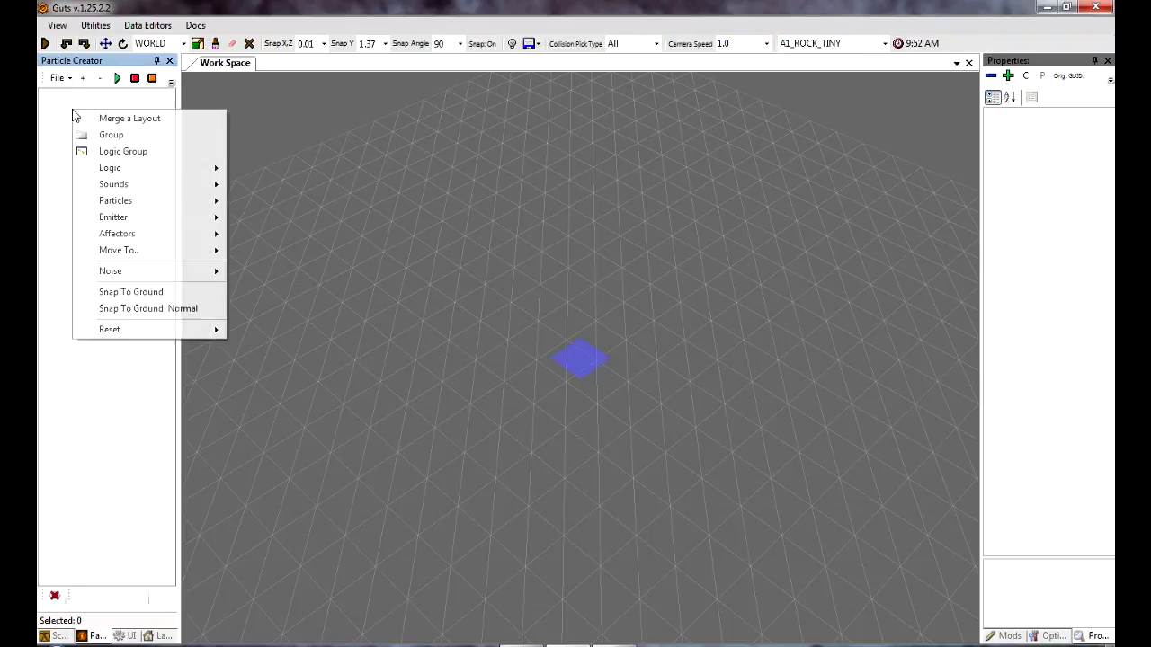
mouse_move(216, 170)
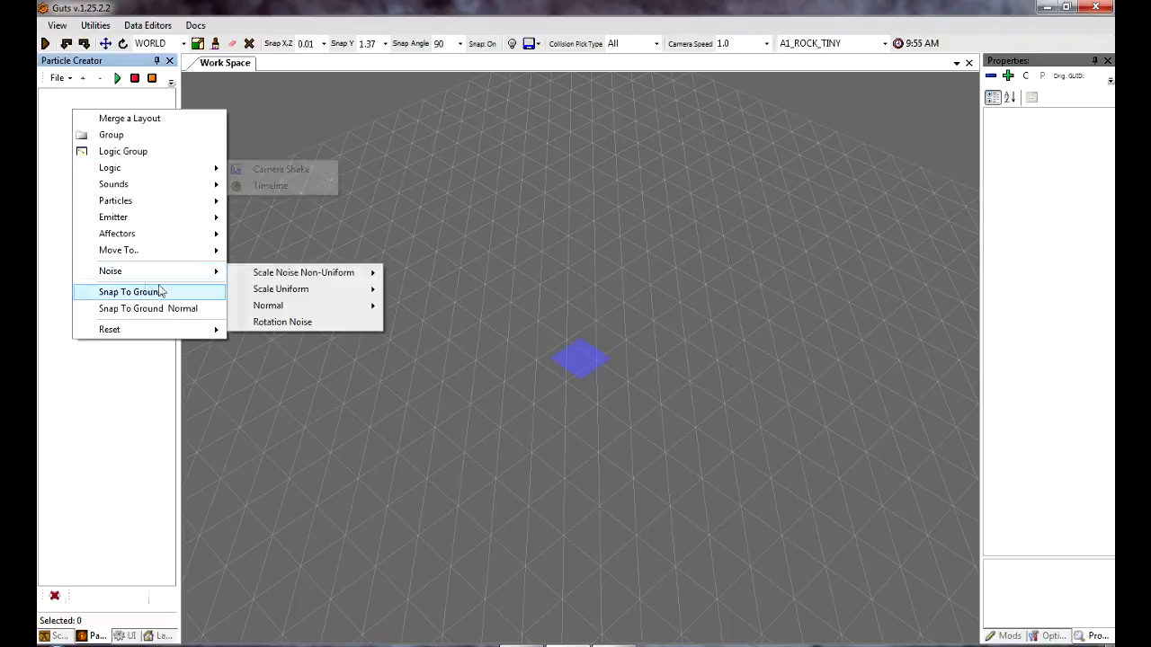
mouse_move(164, 210)
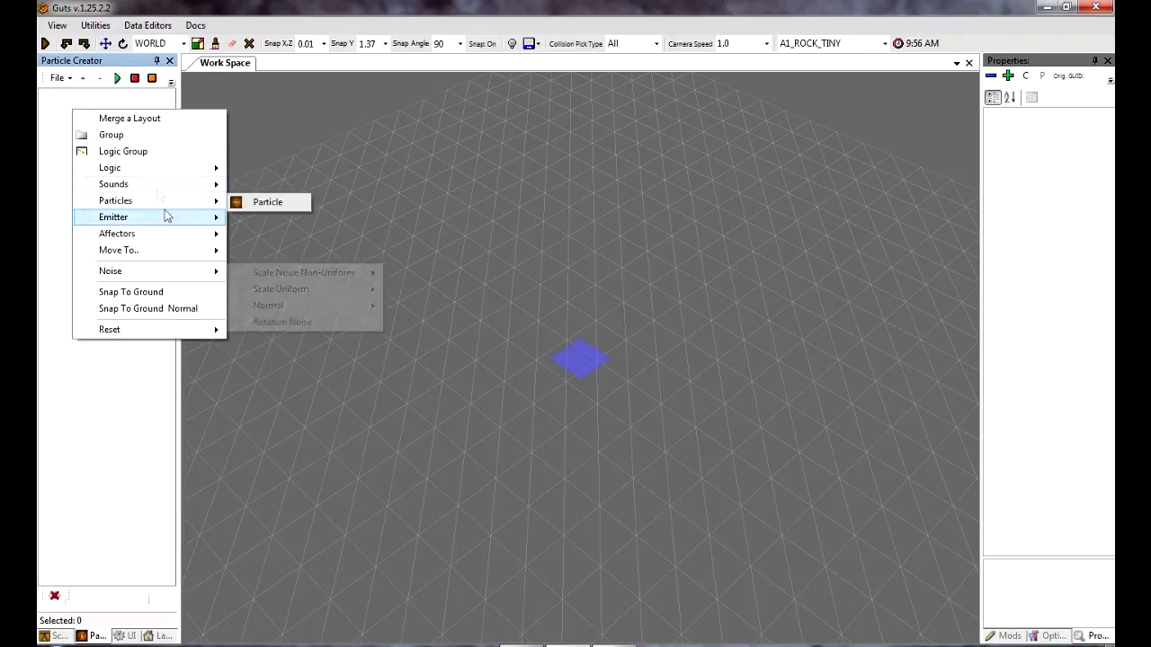
left_click(261, 203)
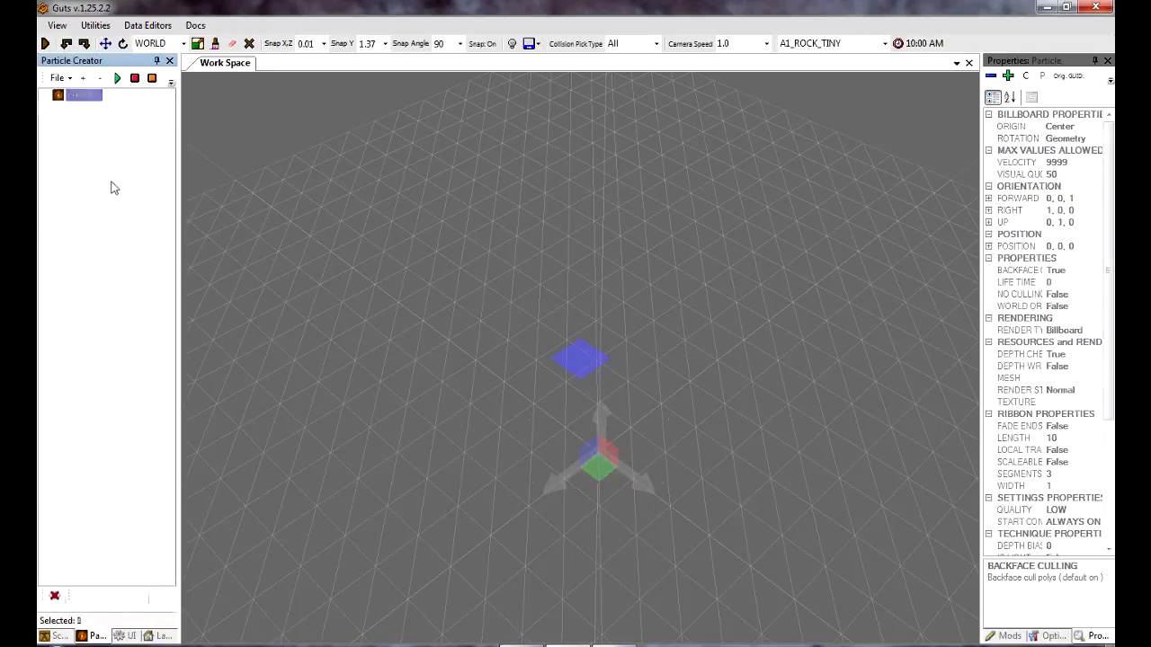
left_click(86, 106)
left_click(80, 95)
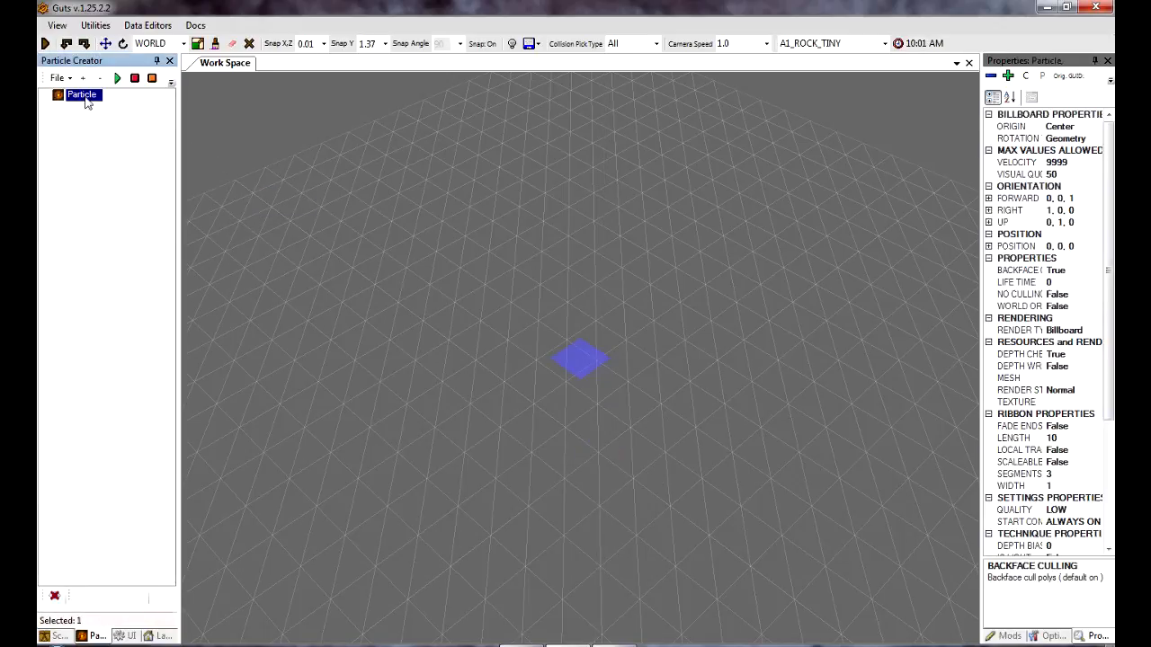
right_click(83, 98)
left_click(278, 205)
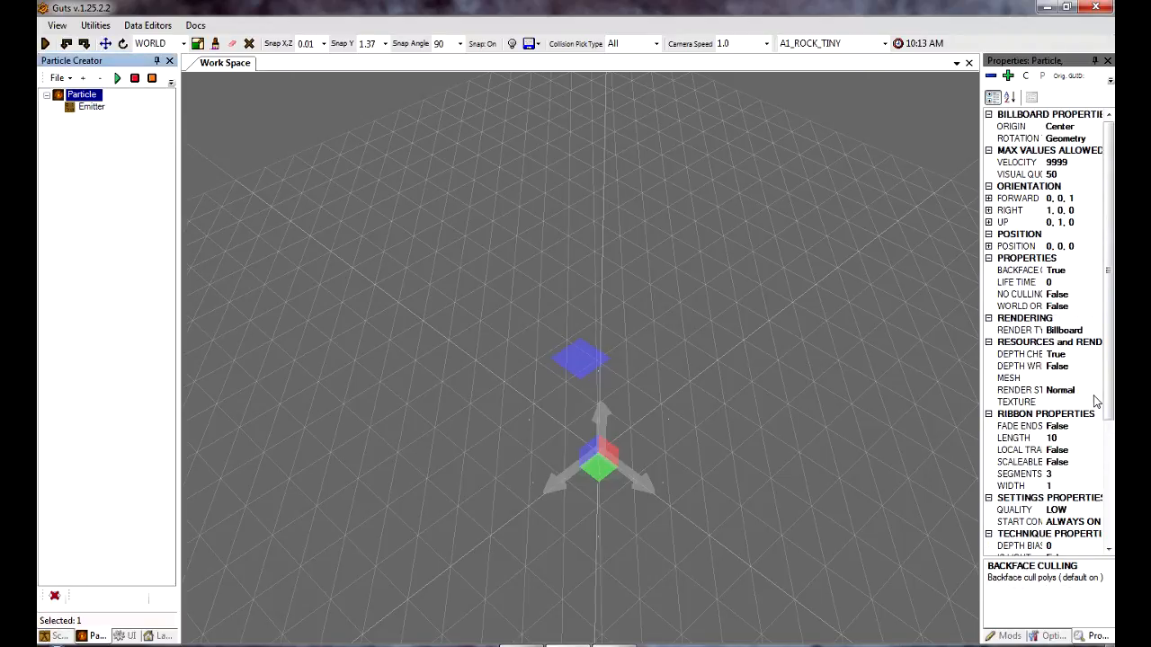
Assign TRAIL41.DDS from the MEDIA\PARTICLES\TEXTURES\TRAIL folder as the Particle's texture
left_click(1088, 392)
left_click(1097, 402)
left_click(1100, 407)
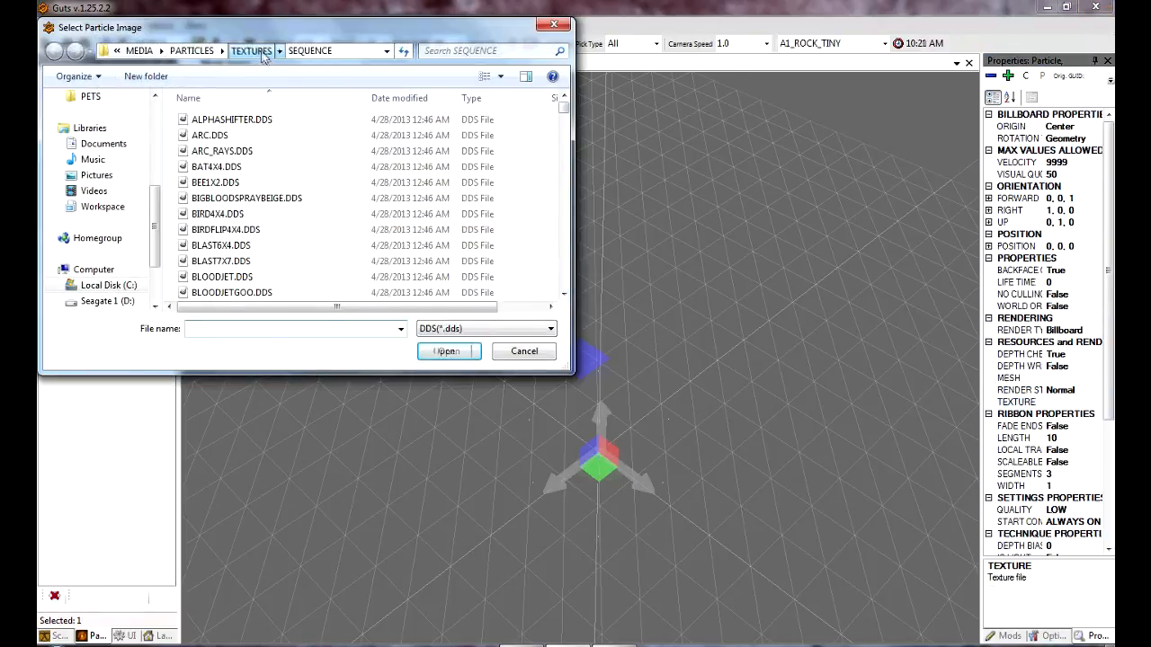
left_click(262, 54)
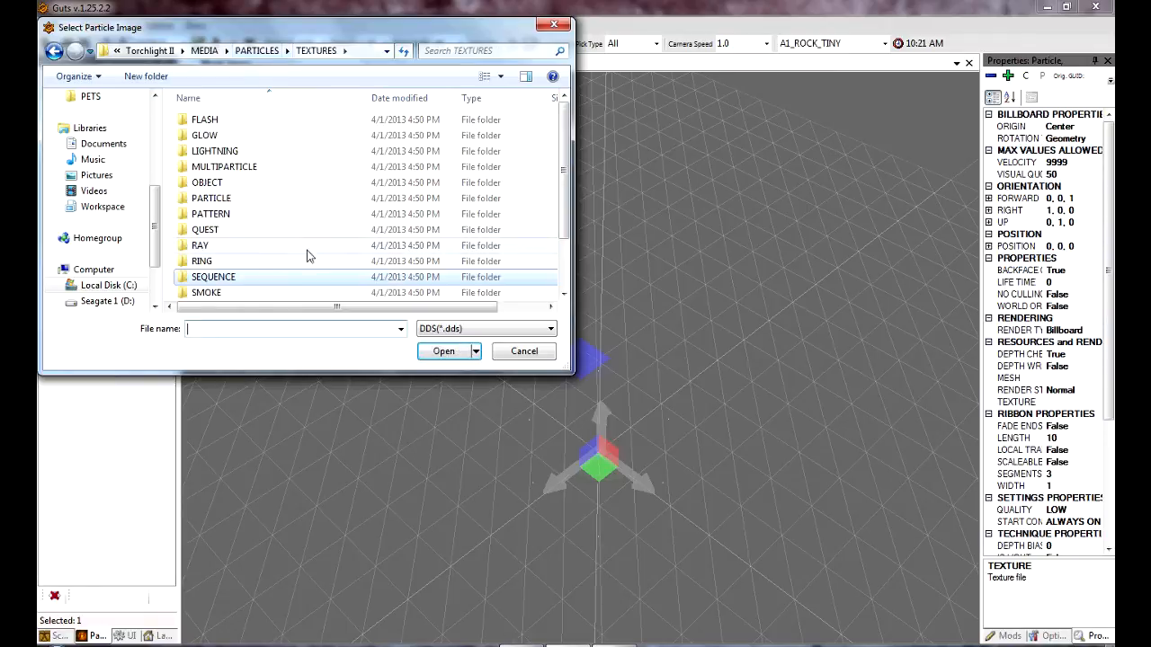
left_click(280, 258)
scroll(279, 266, "down", 2)
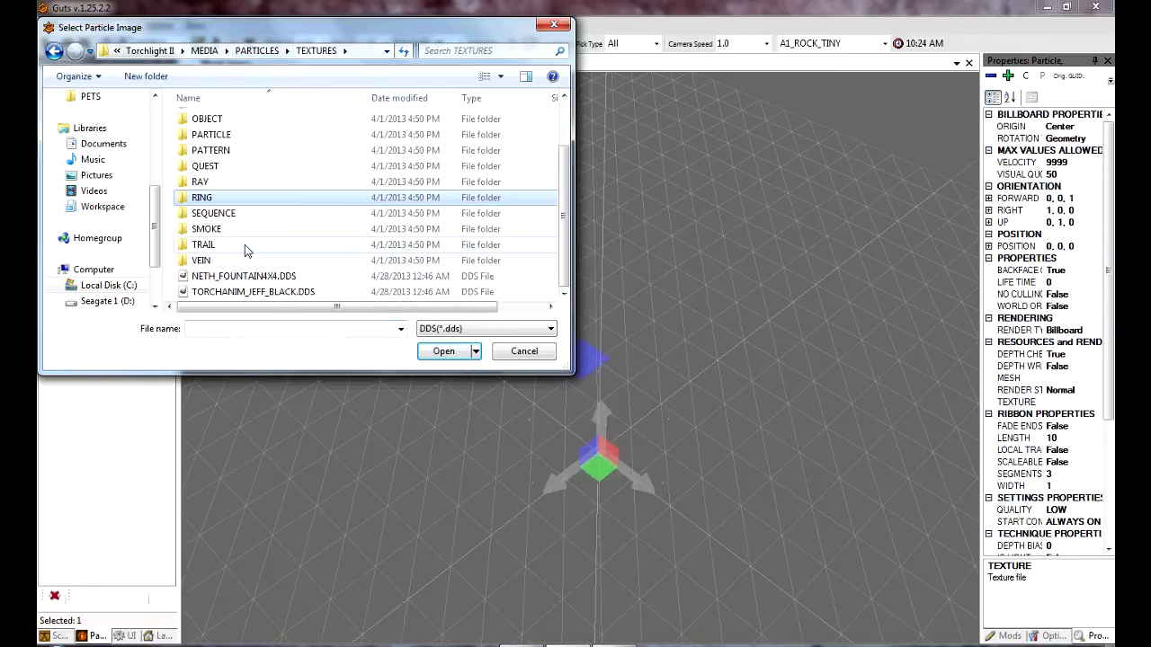
double_click(244, 245)
left_click(250, 246)
left_click_drag(562, 113, 564, 275)
left_click(232, 171)
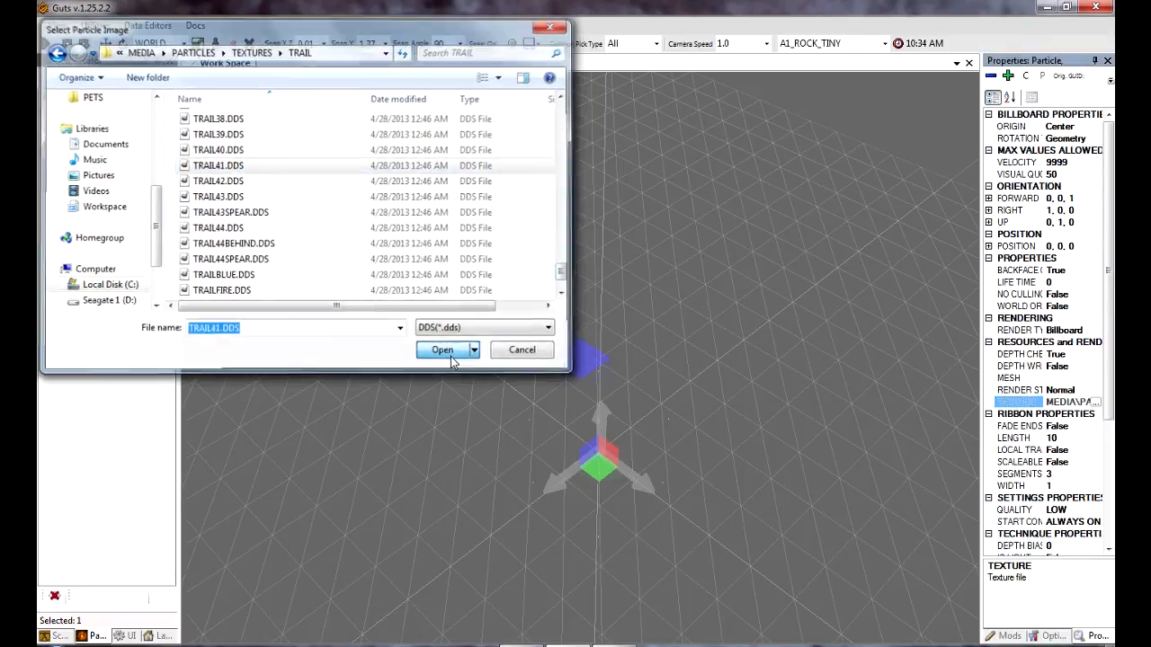
left_click(449, 353)
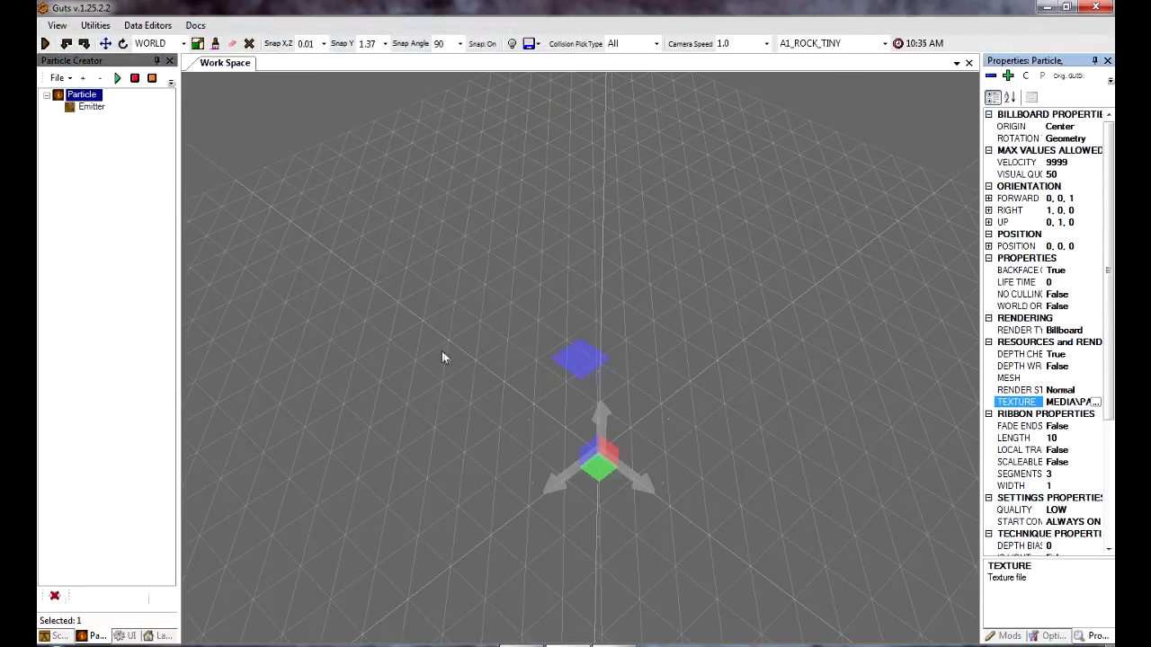
Set the Particle's render style to Additive
left_click(1074, 390)
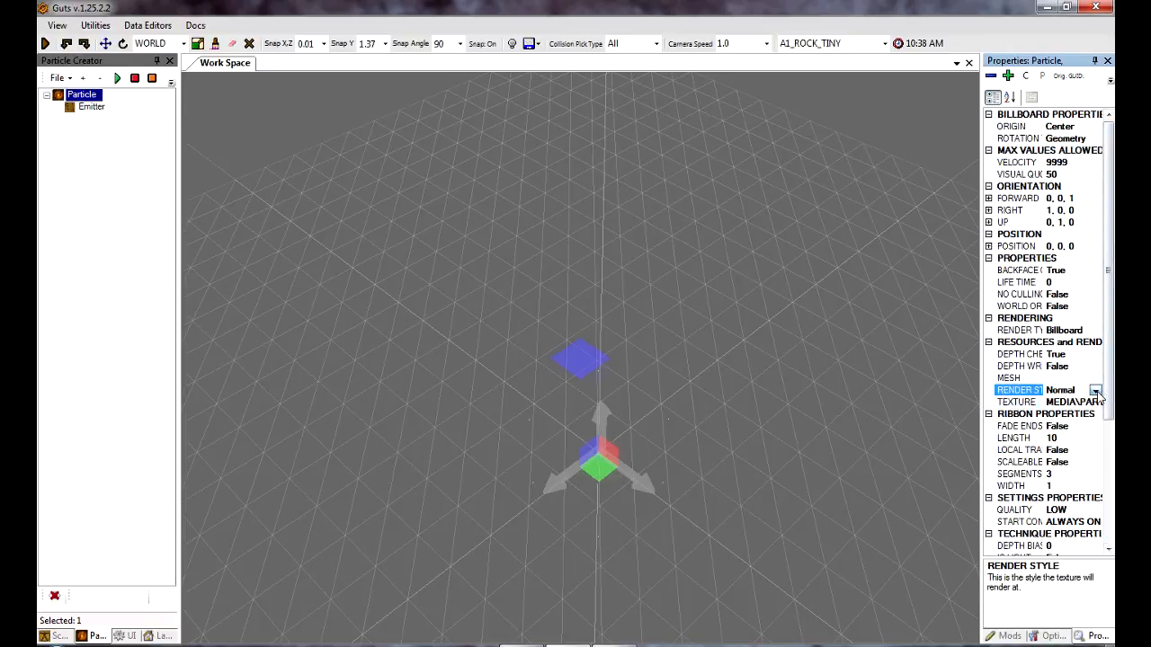
left_click(1095, 392)
left_click(1061, 403)
Play the particle effect to preview it in the work space, and stop the playback
left_click(91, 107)
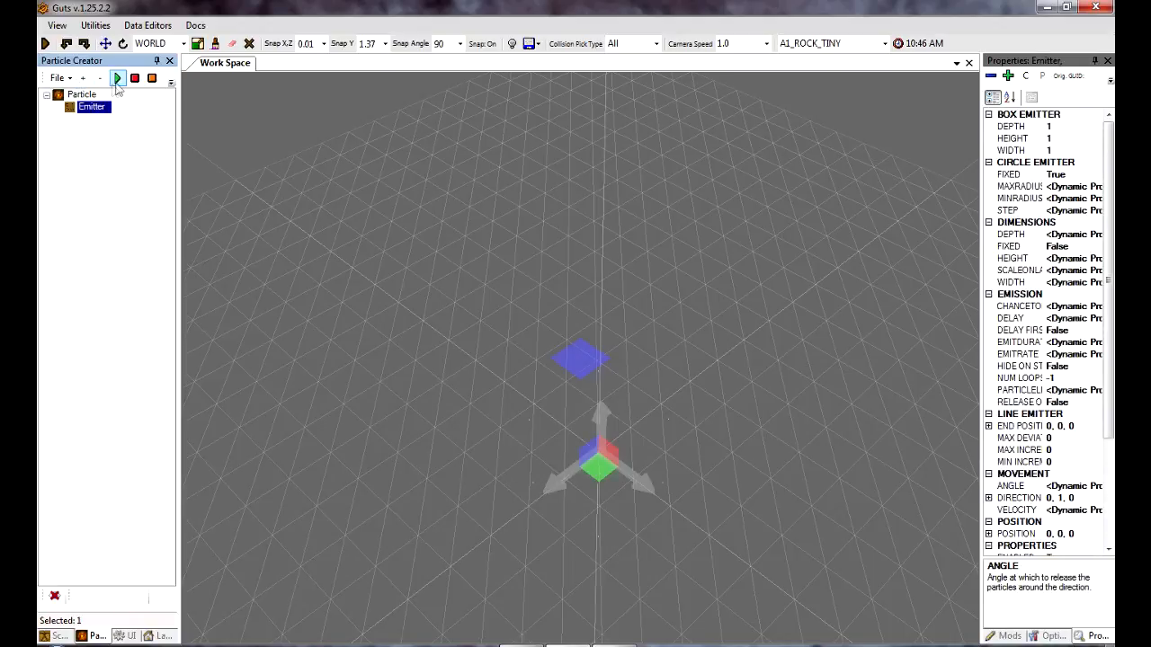
left_click(117, 79)
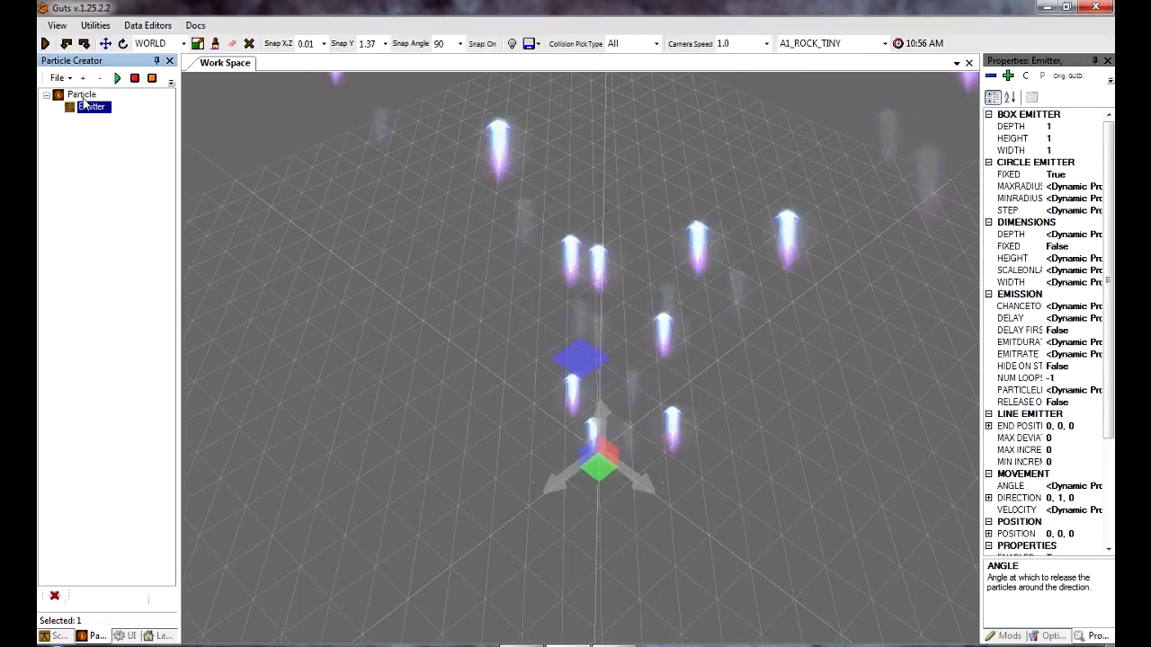
left_click(128, 251)
left_click(133, 79)
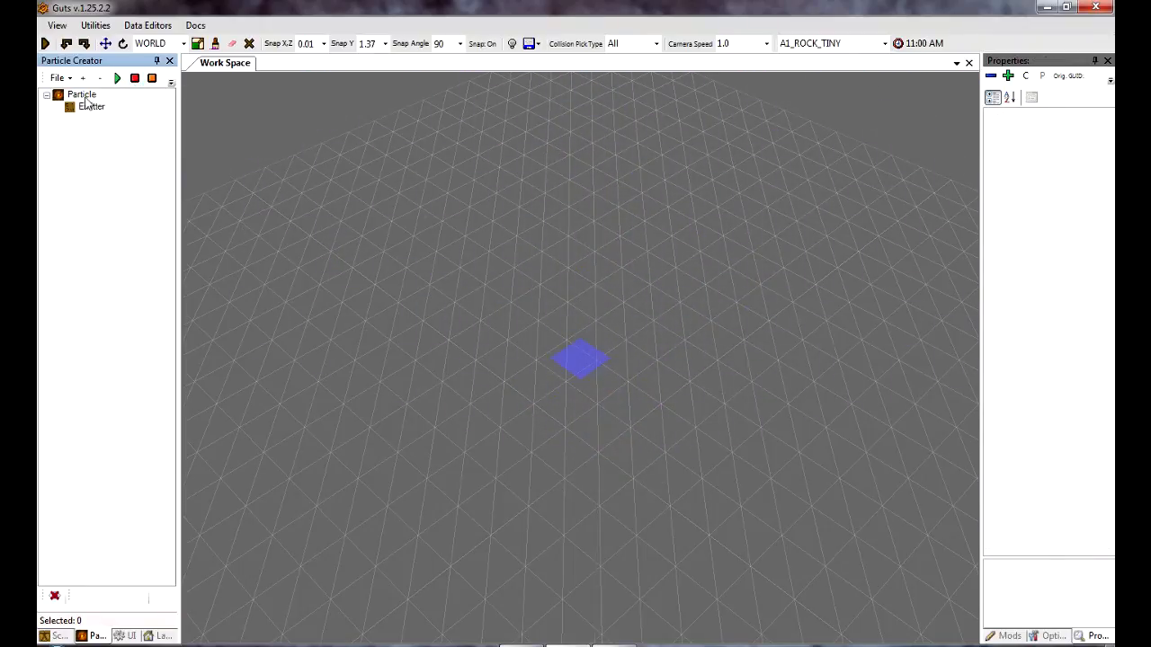
Set the Particle's render type to RibbonTrail
left_click(81, 94)
left_click(1091, 331)
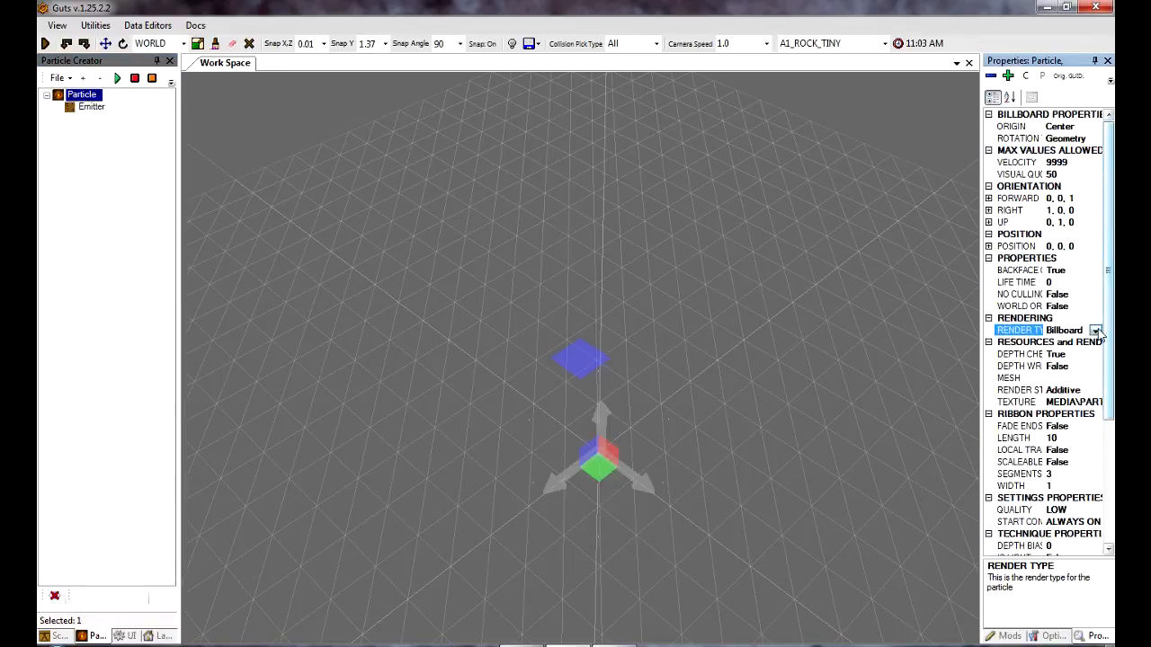
left_click(1096, 330)
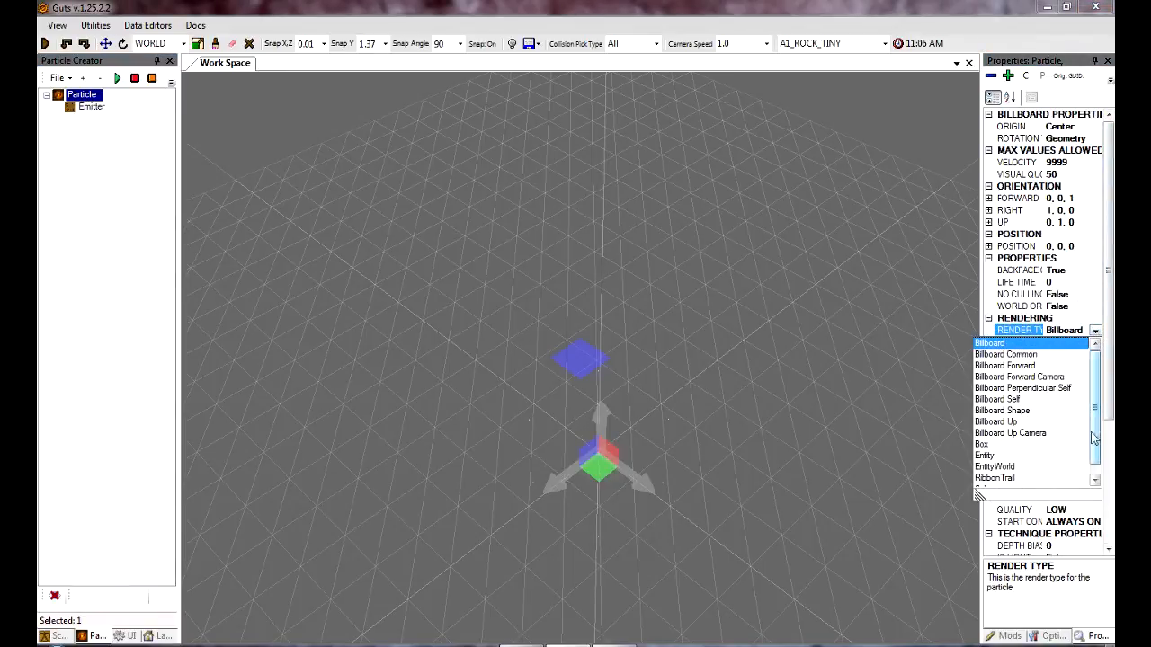
left_click(996, 477)
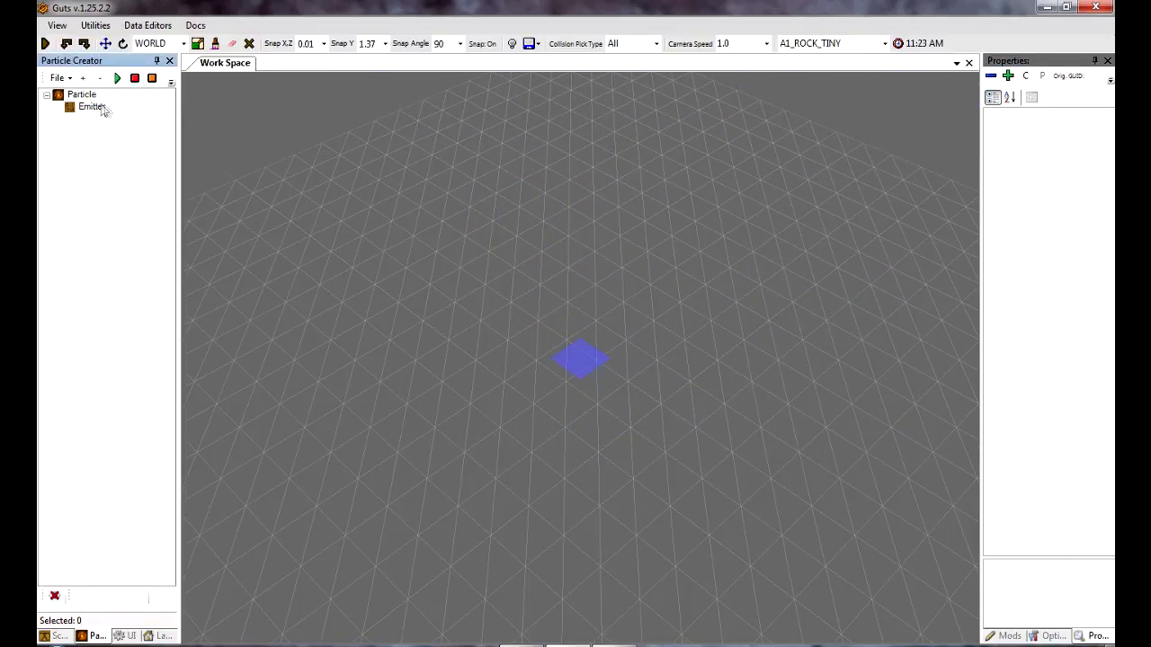
Set the Emitter's emit duration to a fixed value of 0
left_click(91, 107)
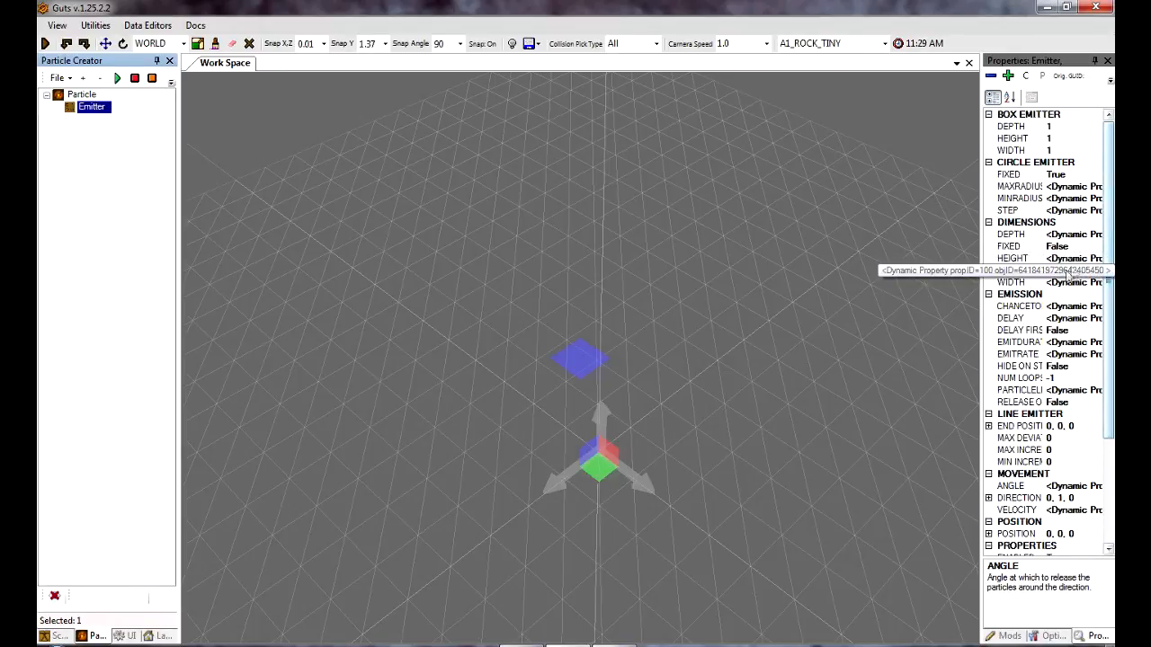
left_click(1099, 344)
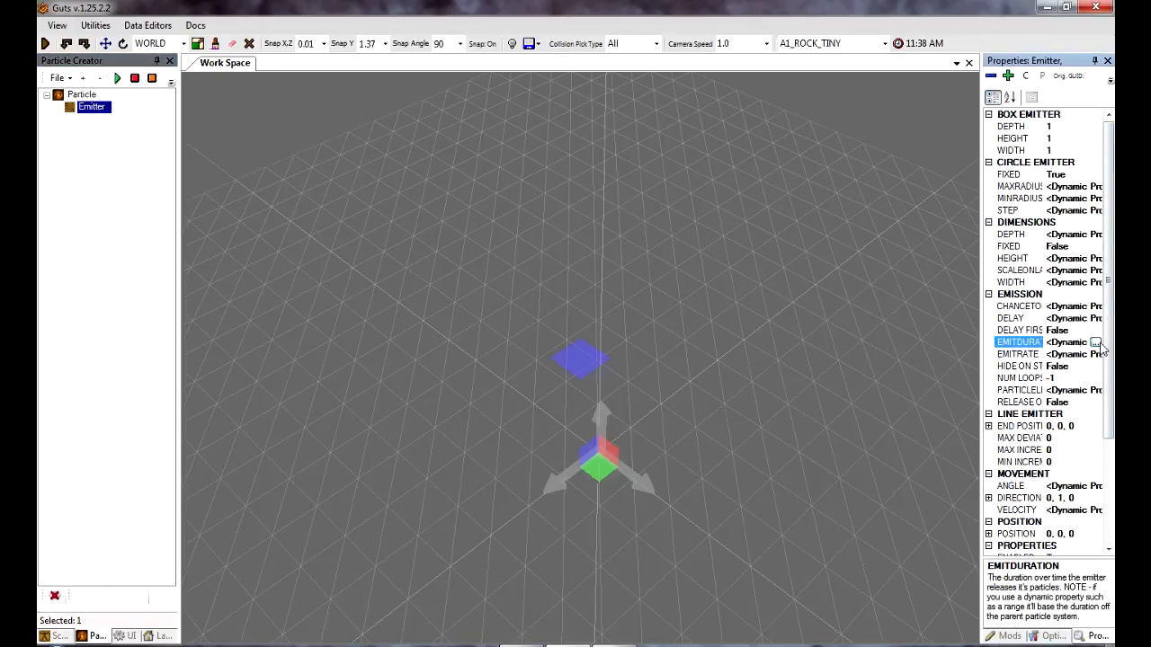
left_click(1096, 344)
key("Tab")
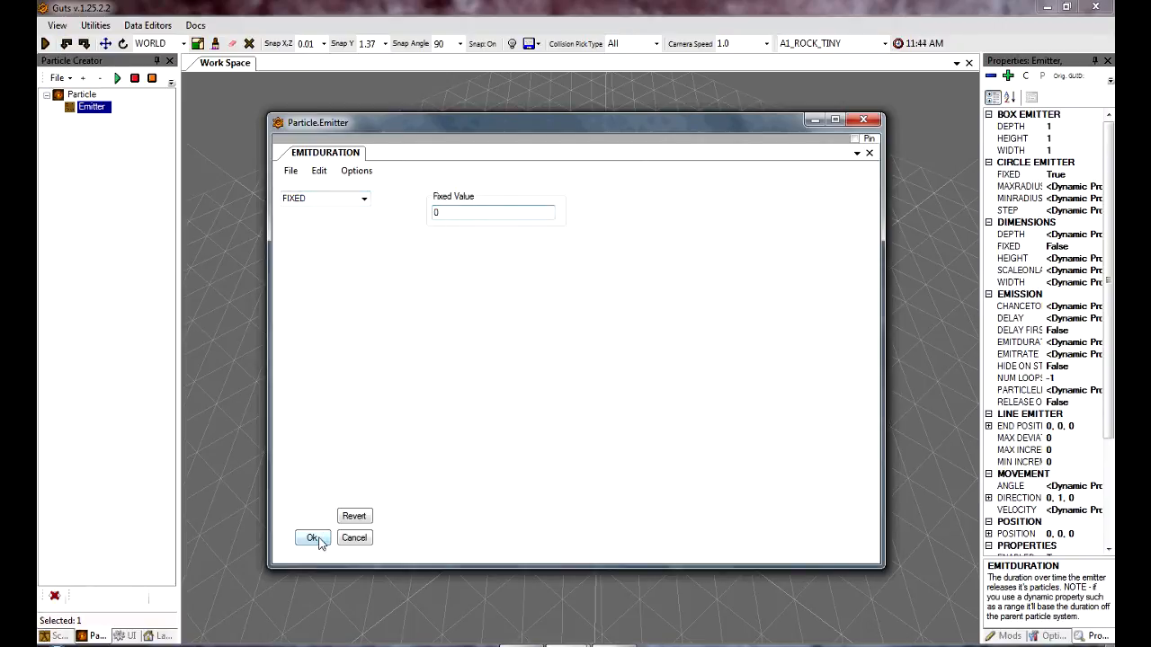
left_click(315, 537)
Set the Emitter's emit rate to a fixed value of 1
left_click(1099, 355)
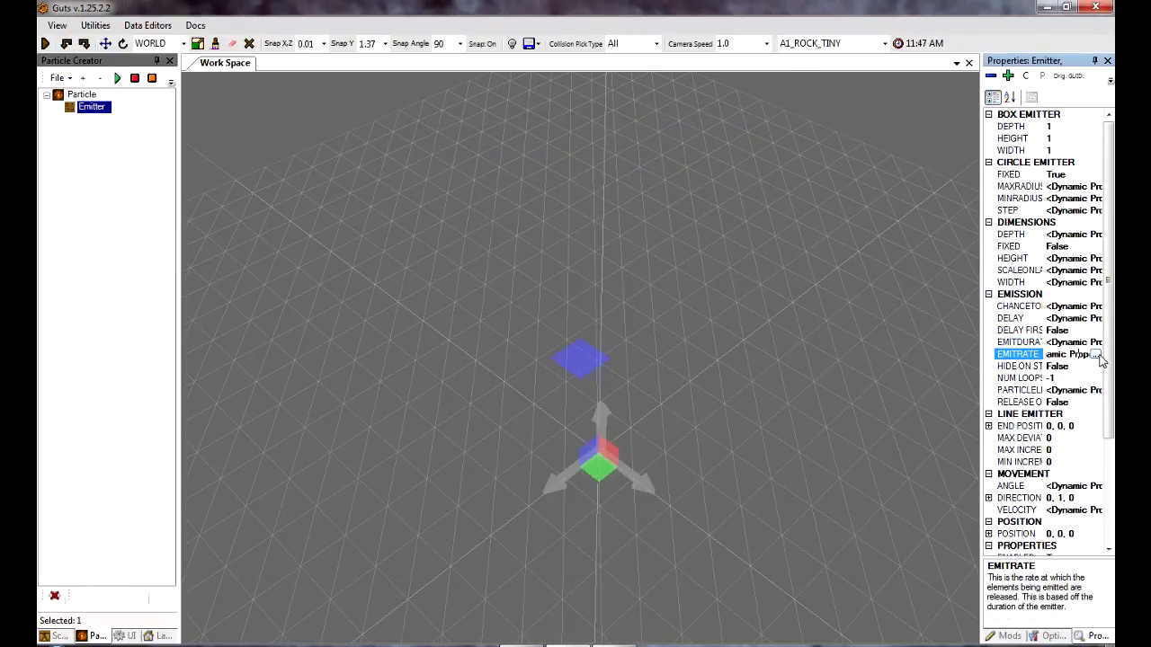
left_click(1096, 355)
key("Tab")
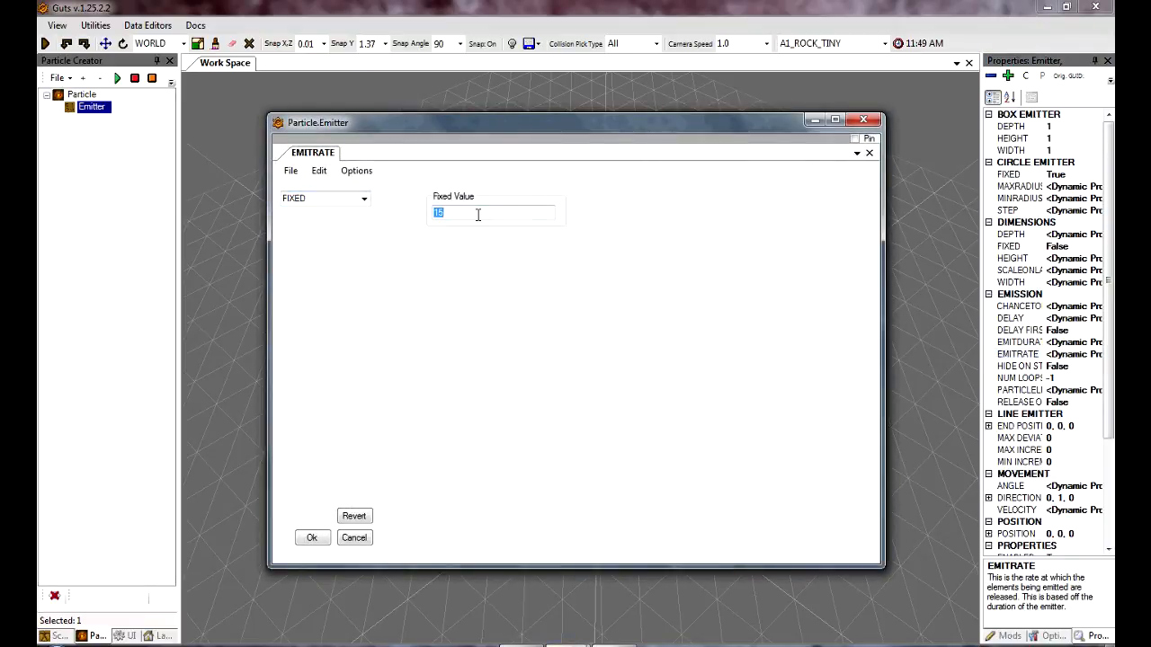
type("1")
left_click(317, 537)
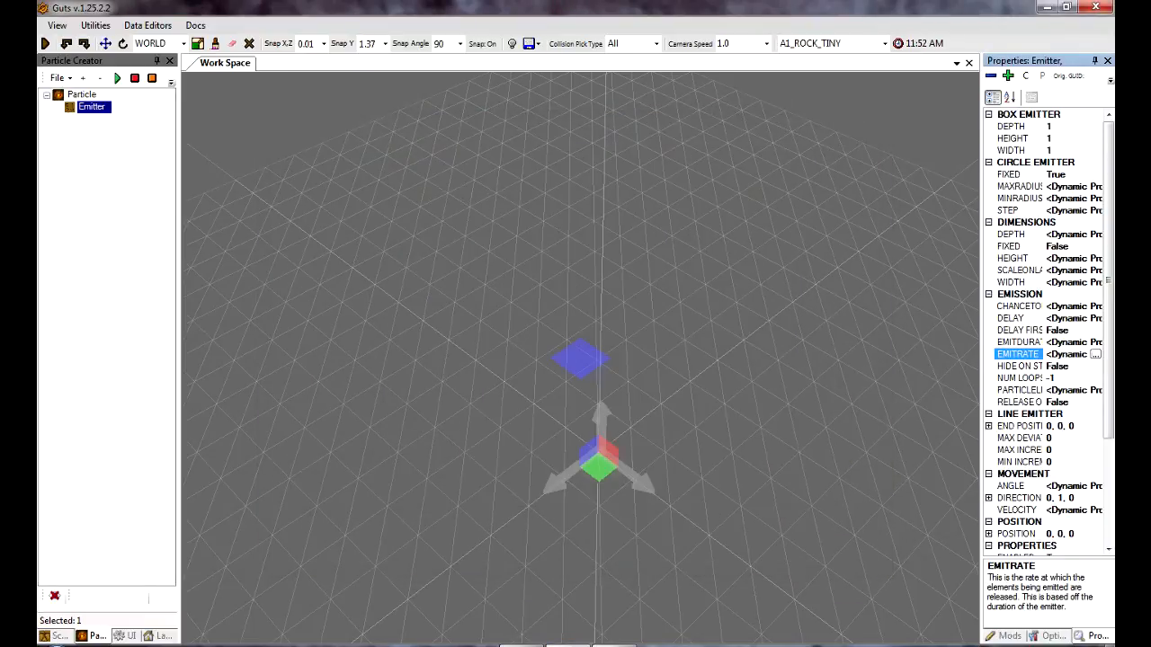
Set the maximum of the Emitter's random particle life to 5
left_click(1085, 377)
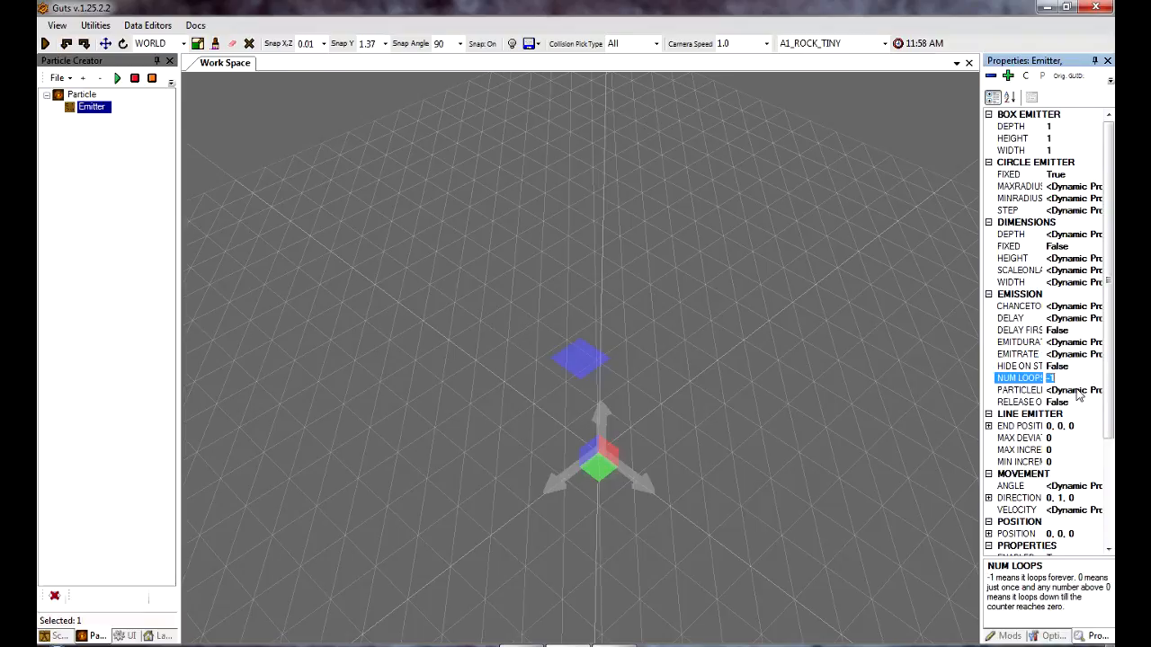
left_click(1078, 390)
left_click(1093, 389)
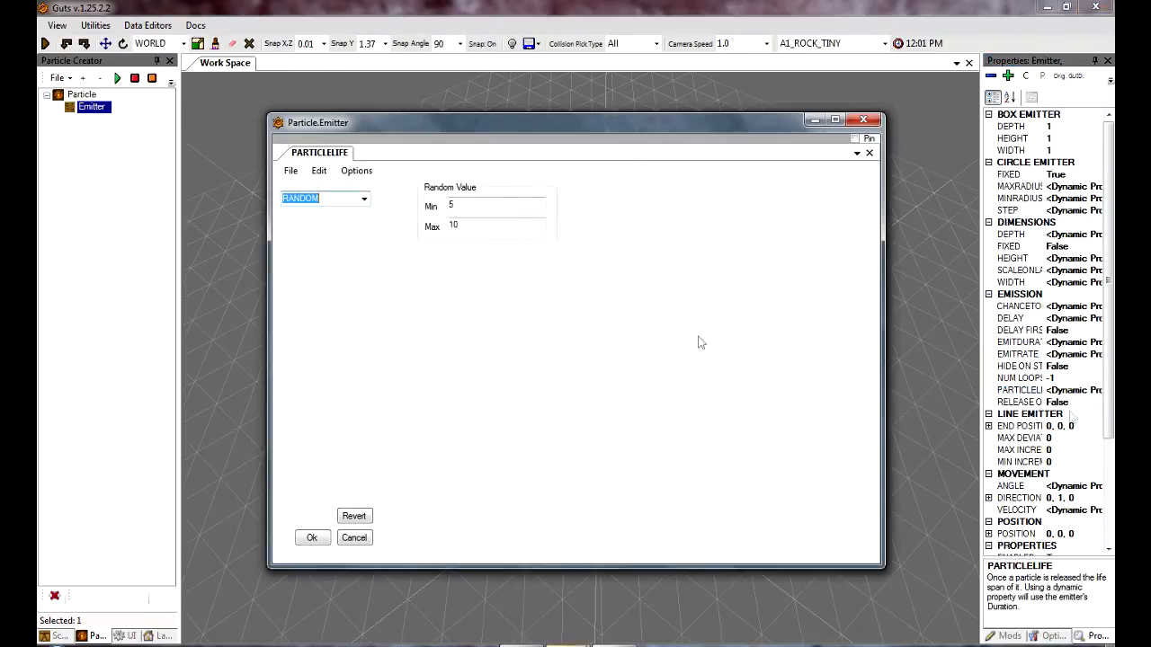
left_click(529, 224)
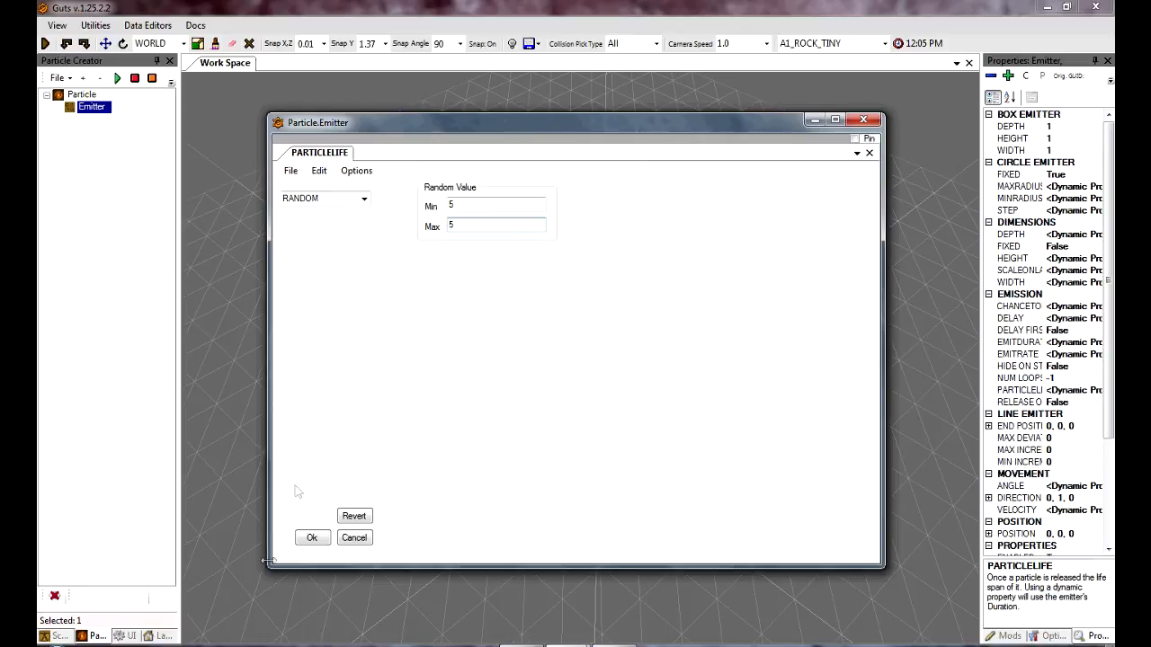
left_click(313, 541)
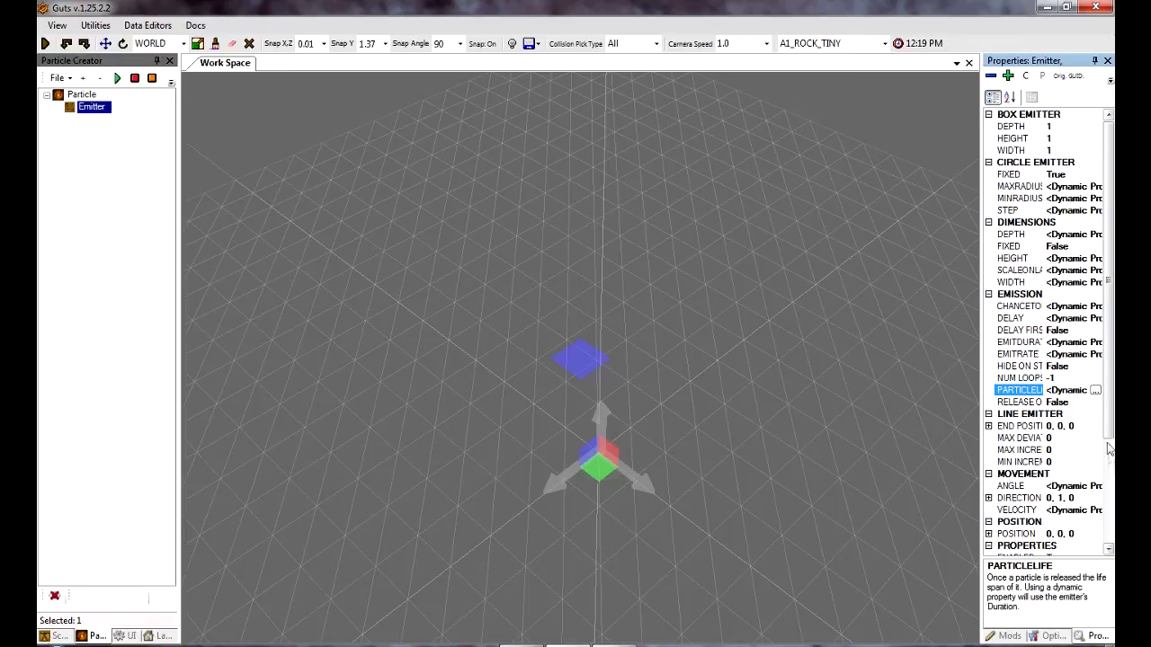
Set the Emitter's velocity to a fixed value of 0 and clear the selection
left_click(1070, 509)
left_click(1095, 510)
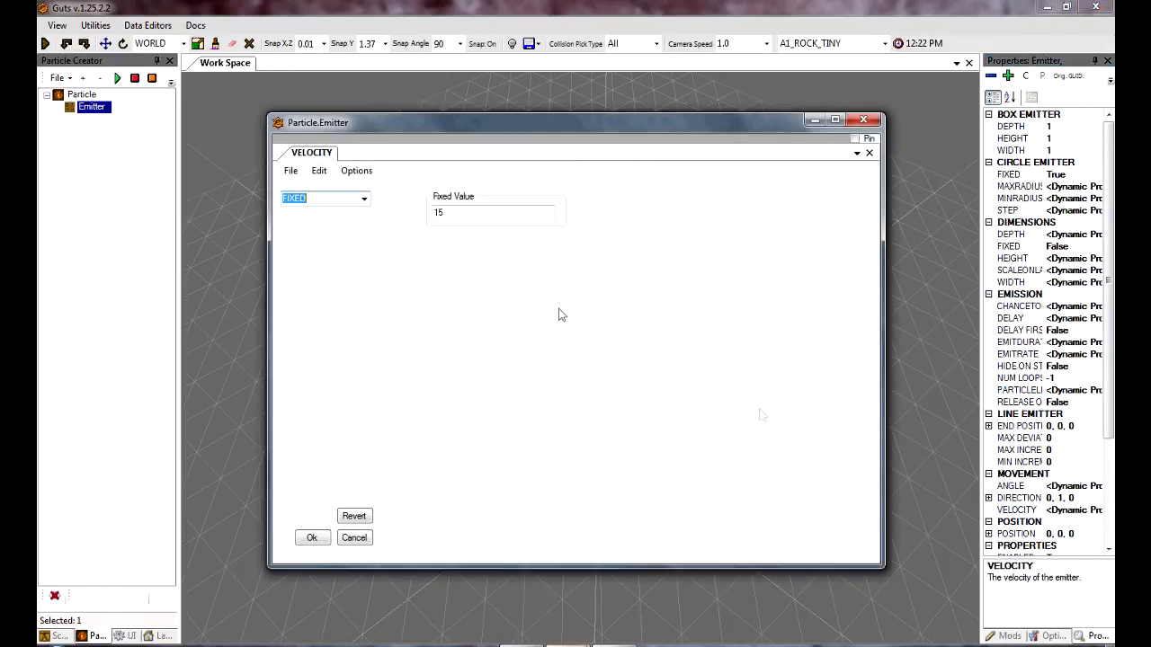
key("Tab")
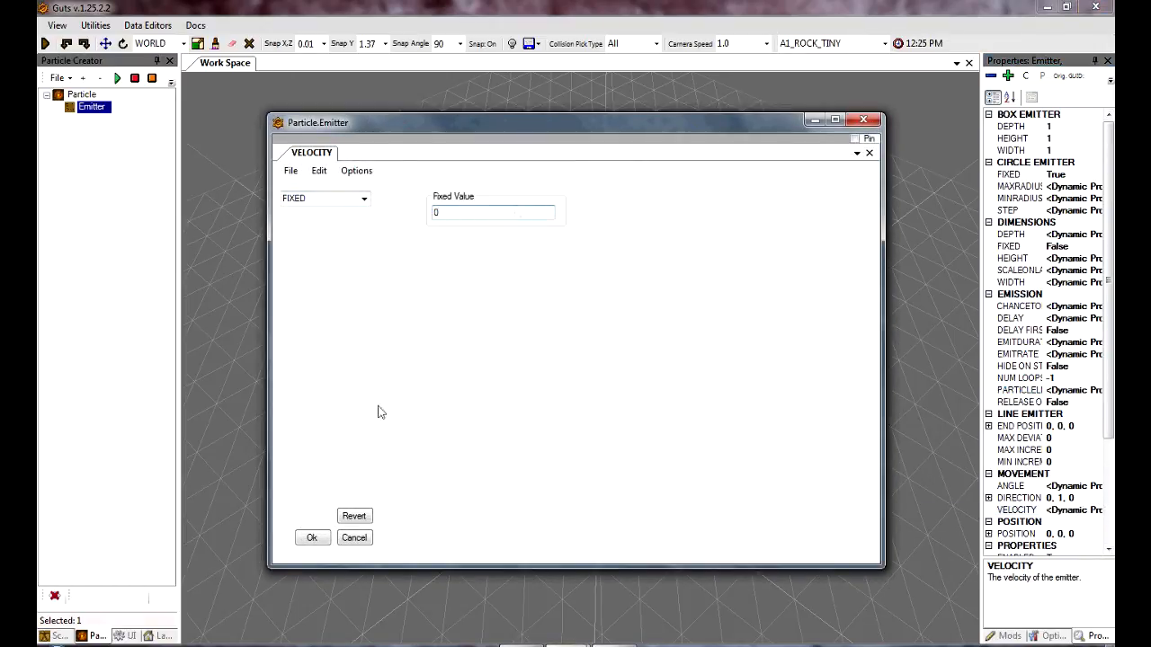
left_click(311, 537)
left_click(90, 267)
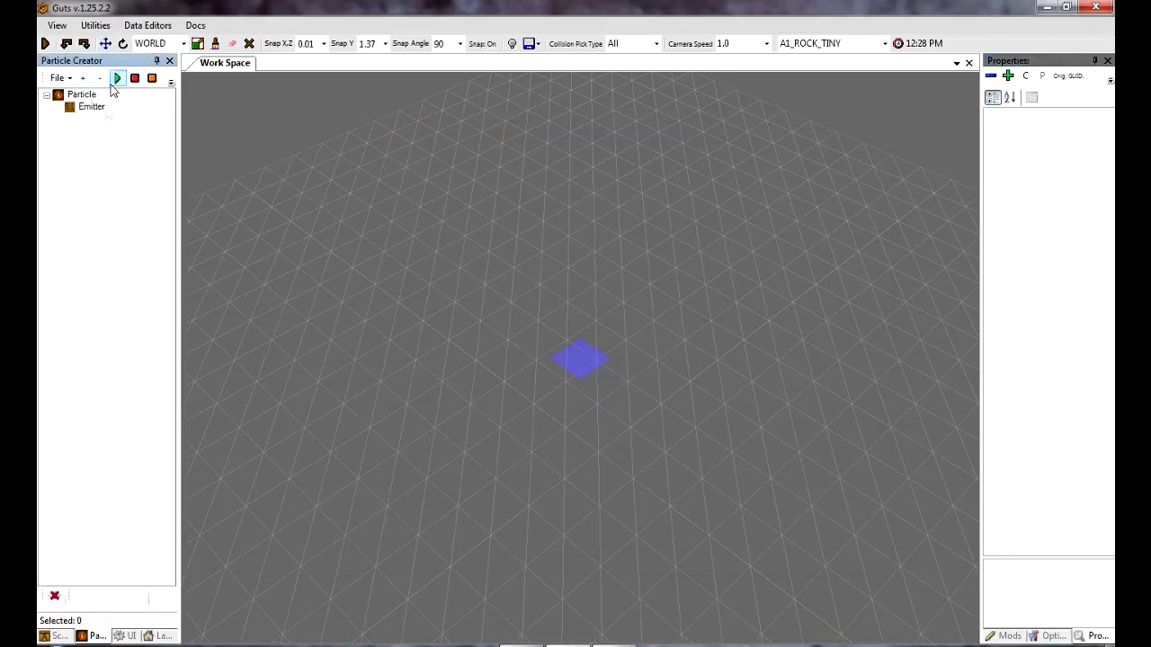
Set the Emitter's Keep Local property to True
left_click(83, 94)
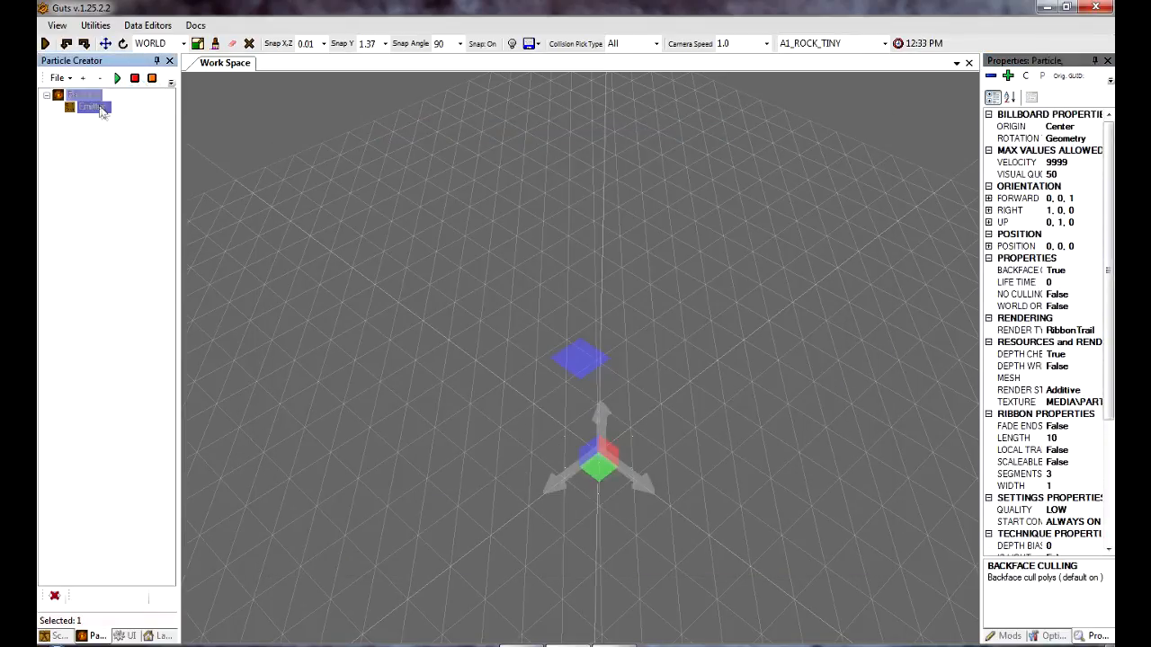
left_click(90, 107)
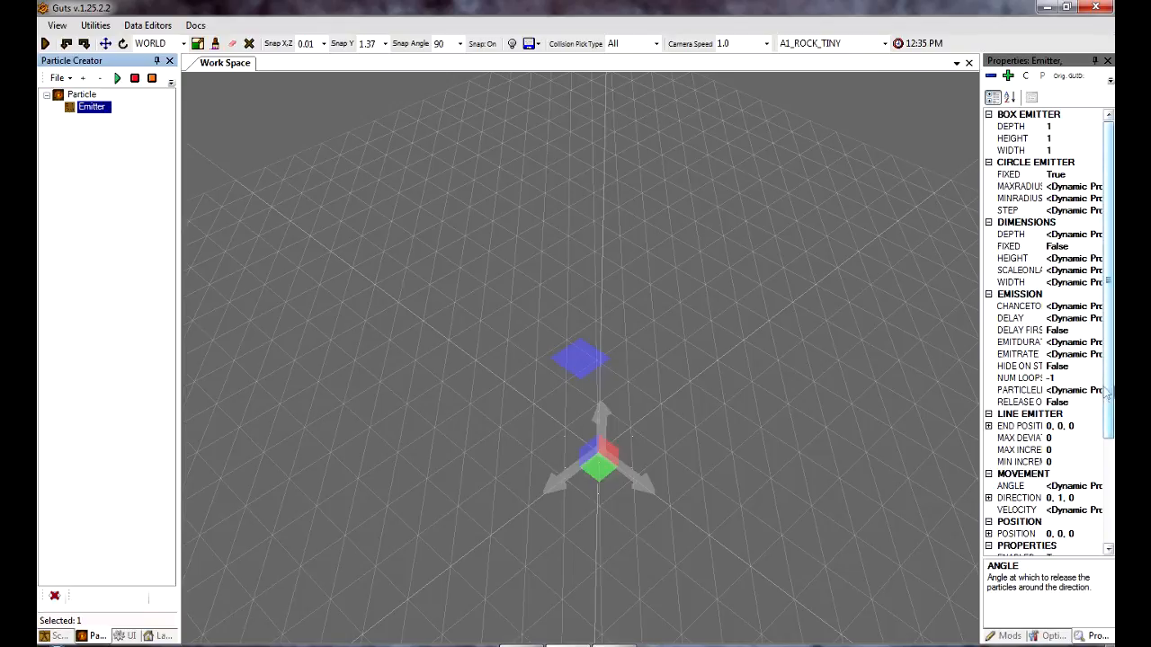
scroll(1109, 395, "down", 4)
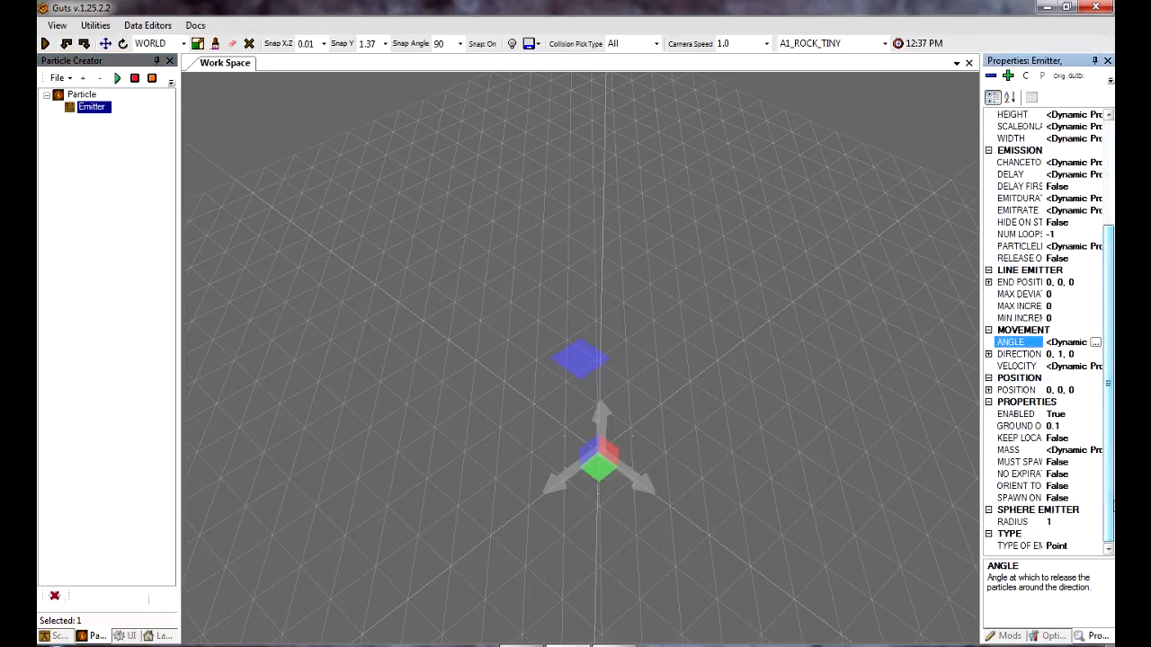
left_click(1069, 438)
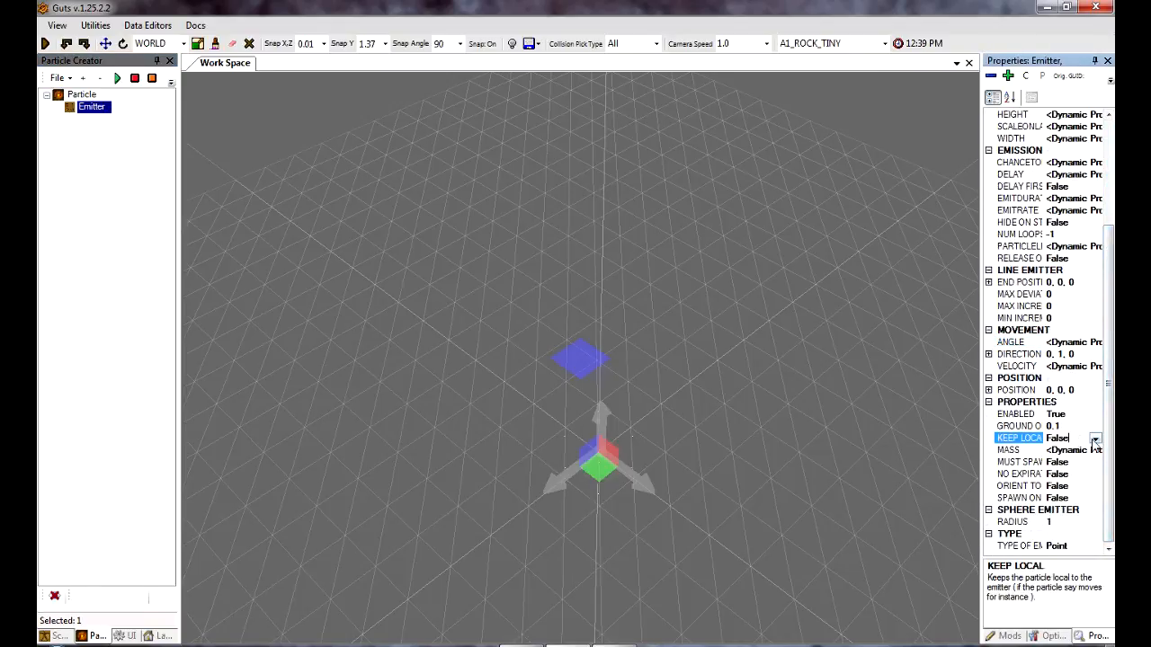
left_click(1095, 438)
left_click(1070, 456)
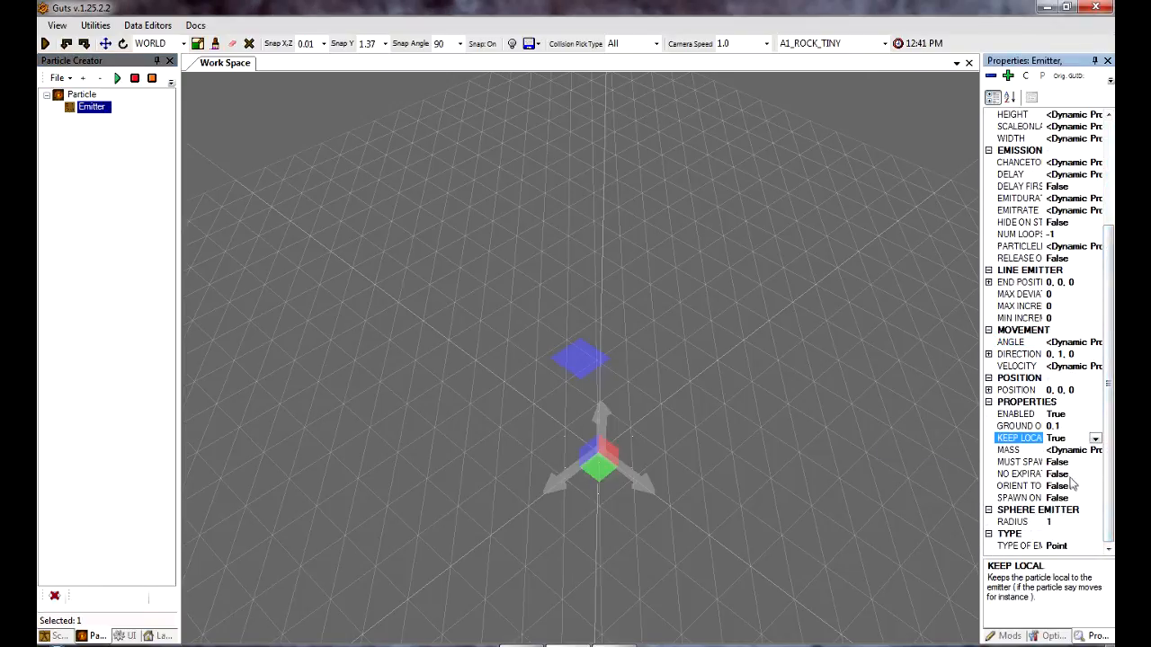
Set the Emitter's No Expiration property to True
left_click(1070, 474)
left_click(1095, 473)
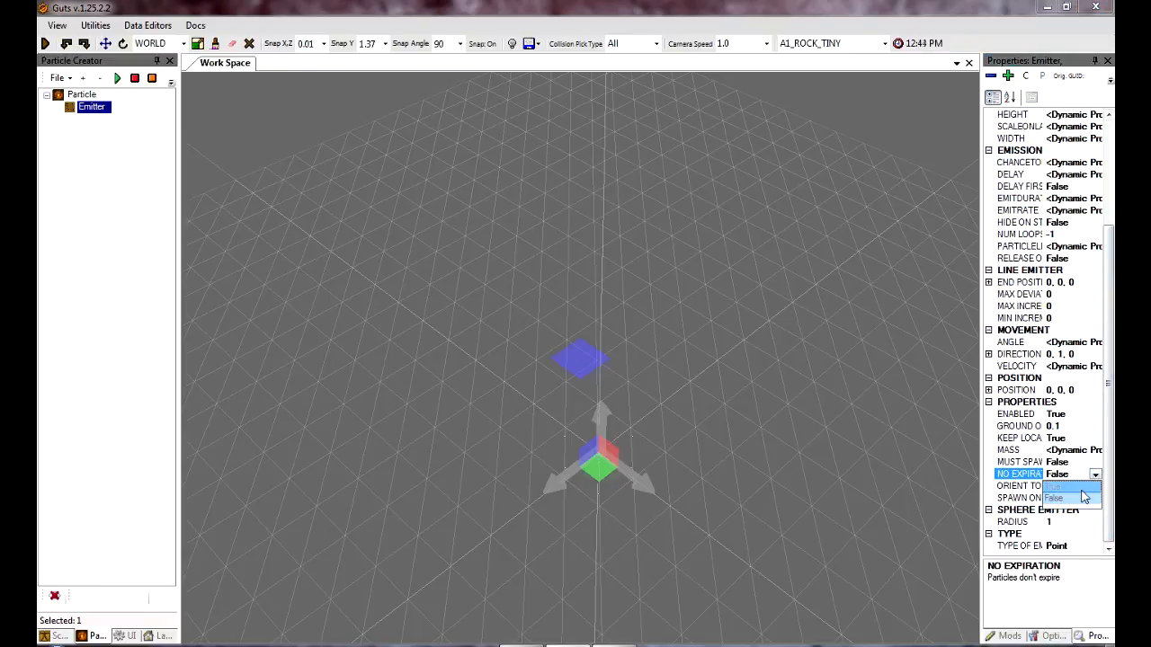
left_click(1076, 494)
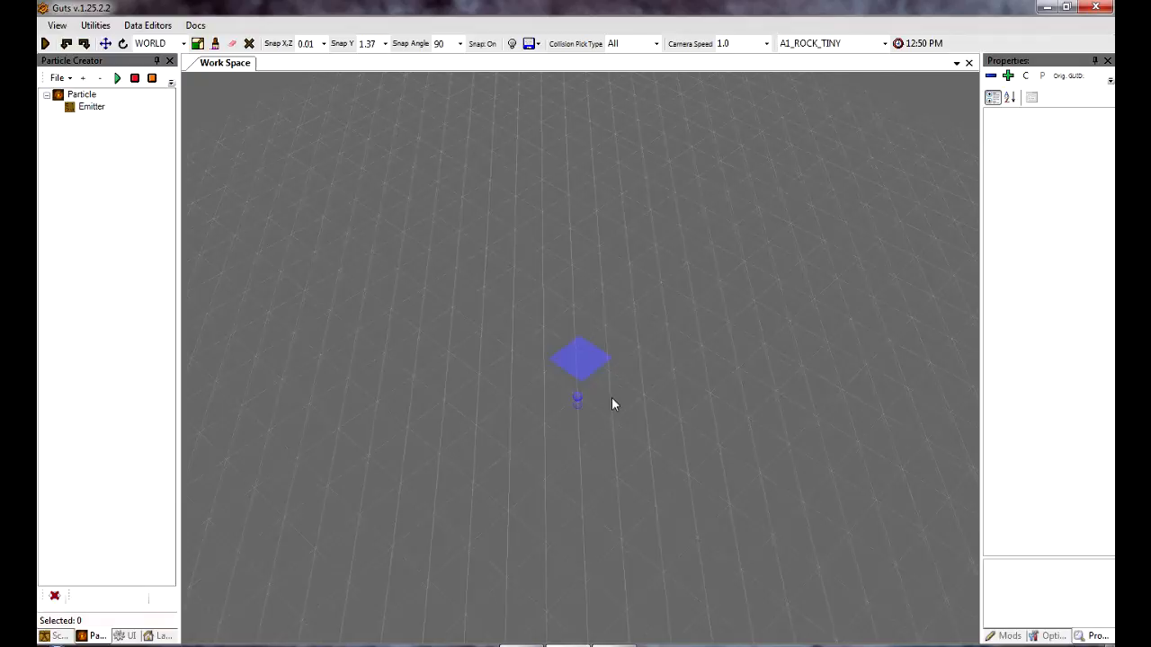
scroll(612, 398, "up", 5)
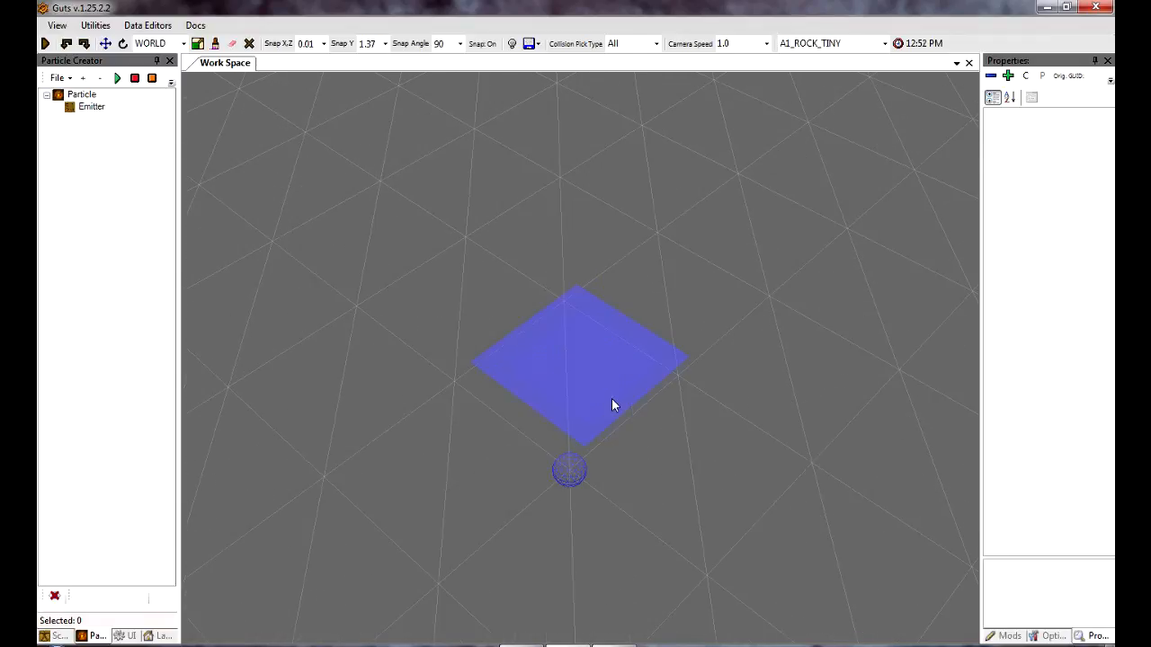
left_click(77, 97)
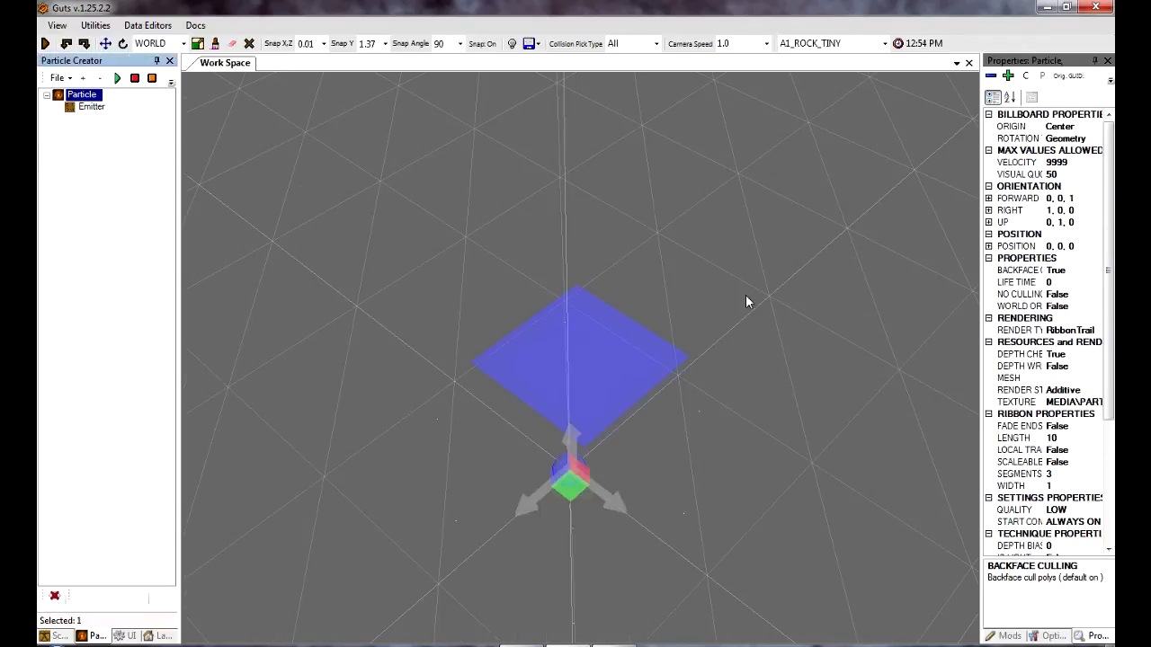
left_click(146, 262)
Add a Missile object to the empty layout
left_click(163, 636)
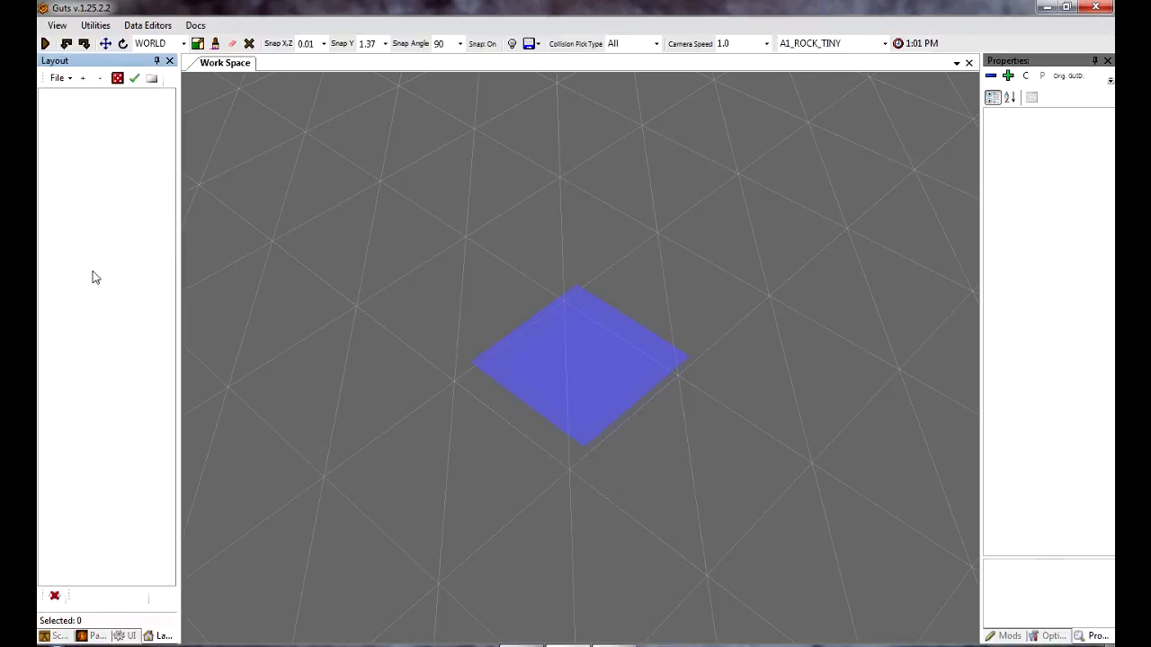
right_click(88, 213)
mouse_move(167, 248)
left_click(279, 248)
left_click(103, 226)
Start saving the particle layout and browse to the spells folder under mods, skill tutorial practice, media, particles
left_click(93, 635)
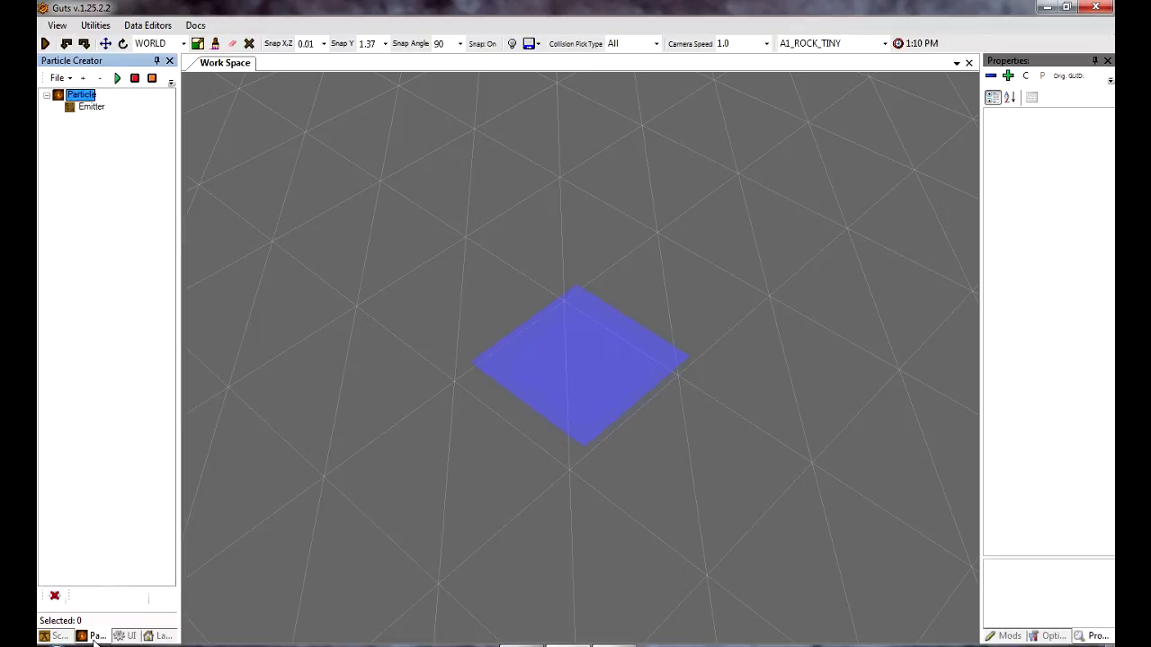
left_click(57, 78)
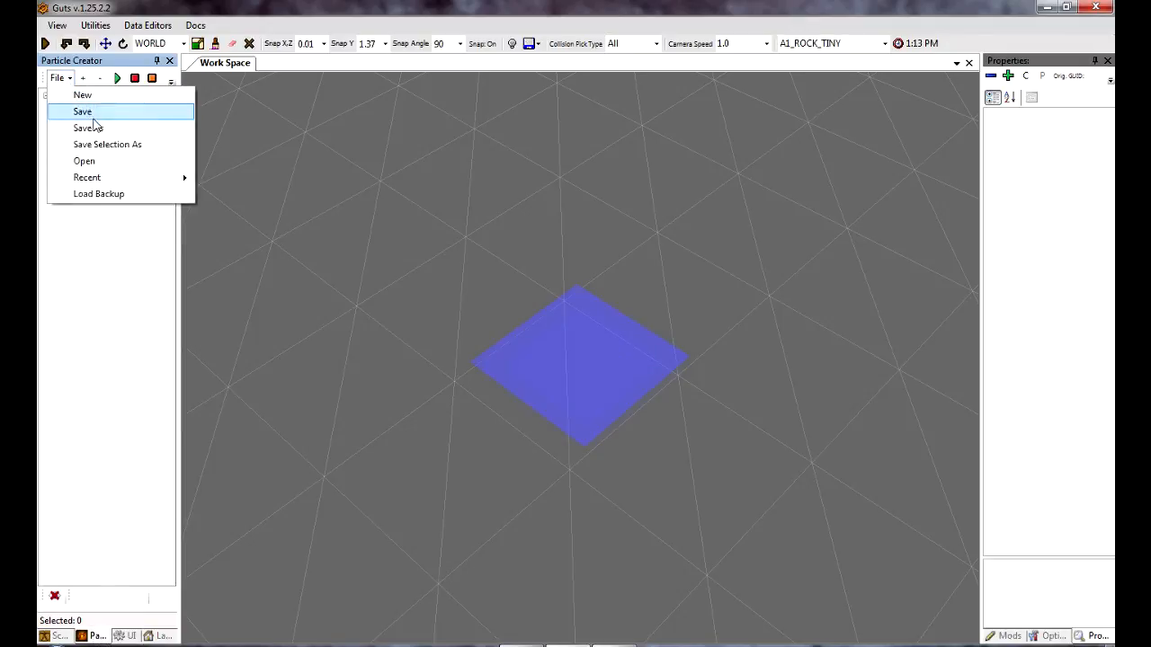
left_click(77, 111)
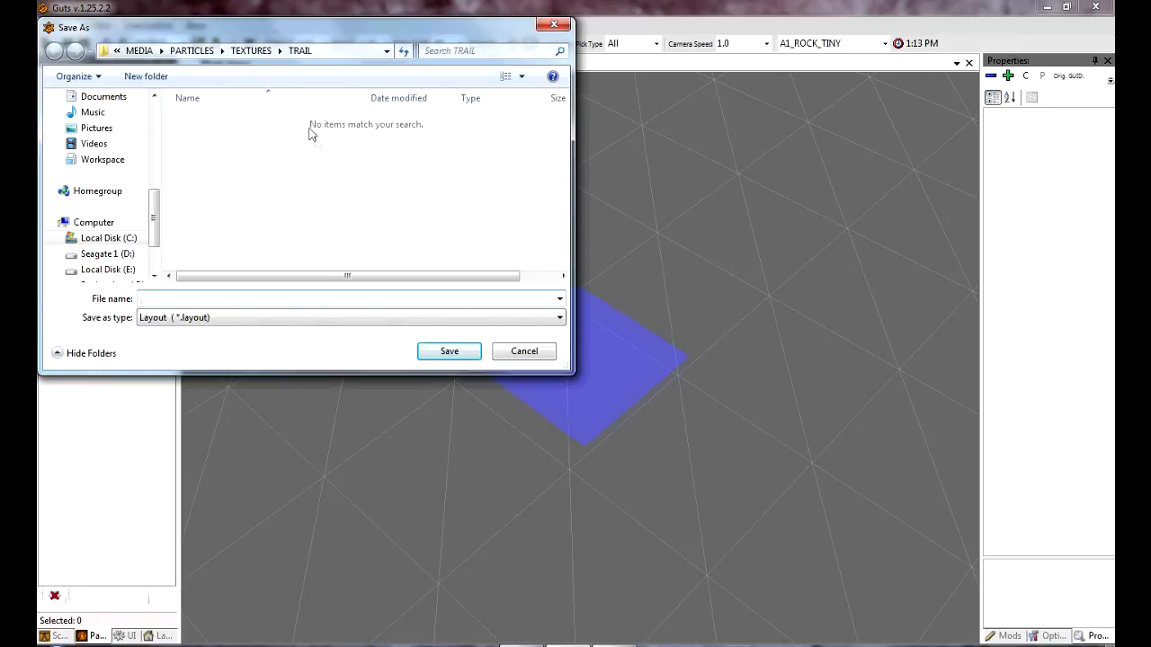
left_click_drag(154, 235, 172, 187)
left_click(95, 191)
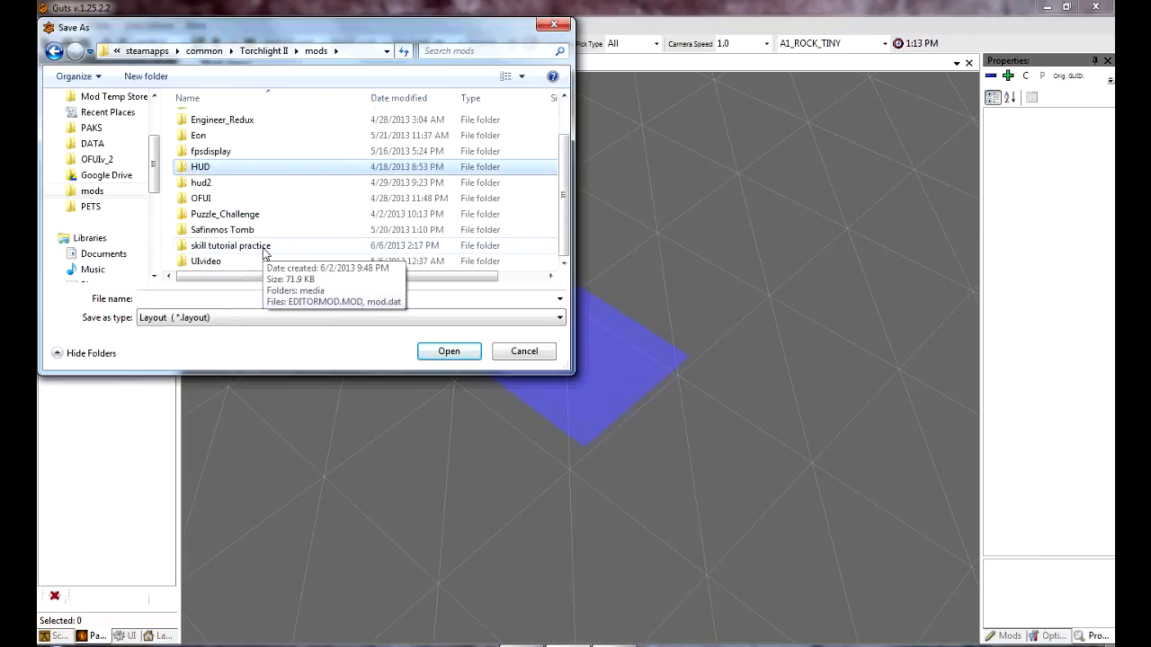
double_click(263, 248)
double_click(206, 121)
double_click(223, 137)
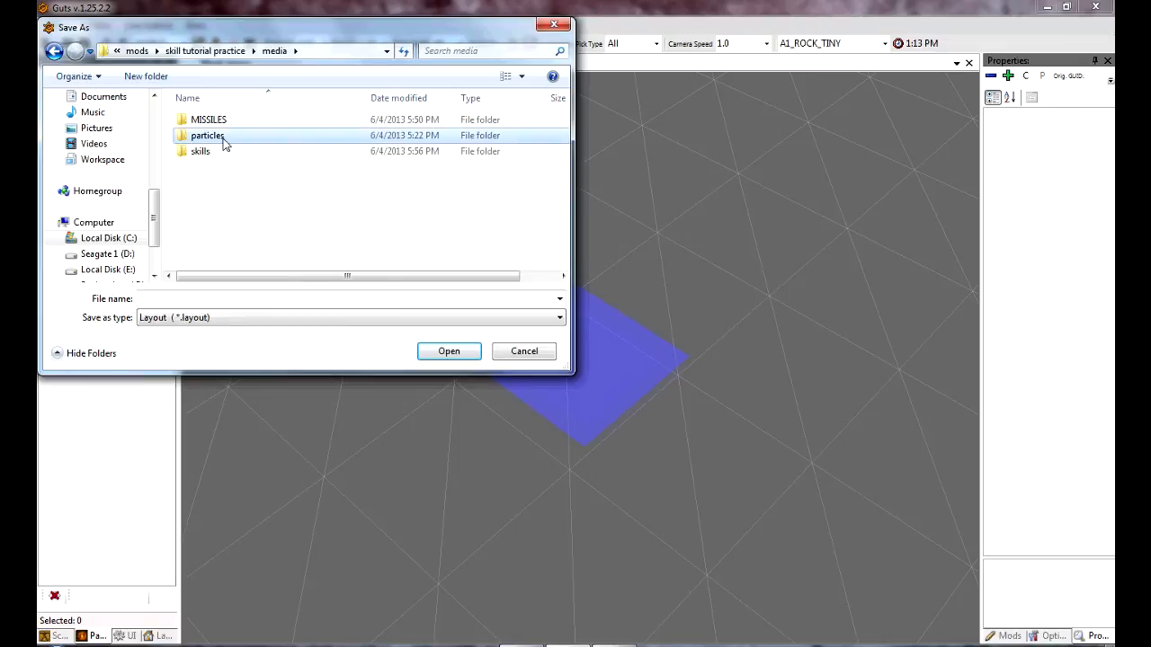
double_click(218, 123)
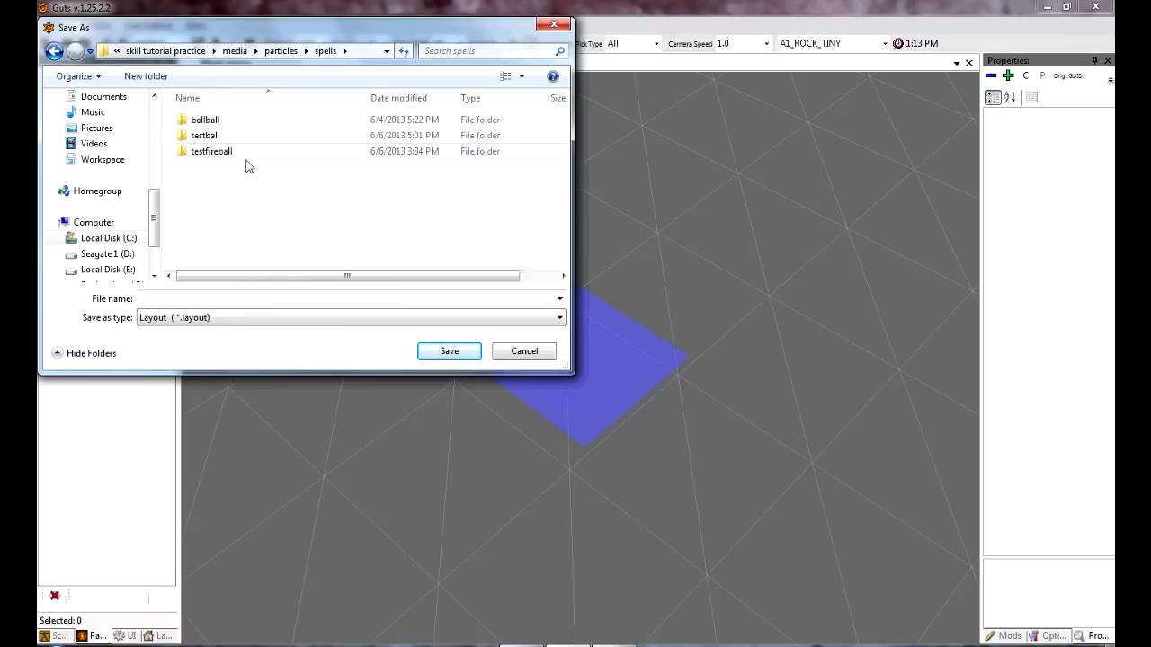
Create a folder named hdouken inside spells and save the particle layout in it as hadouken
left_click(146, 76)
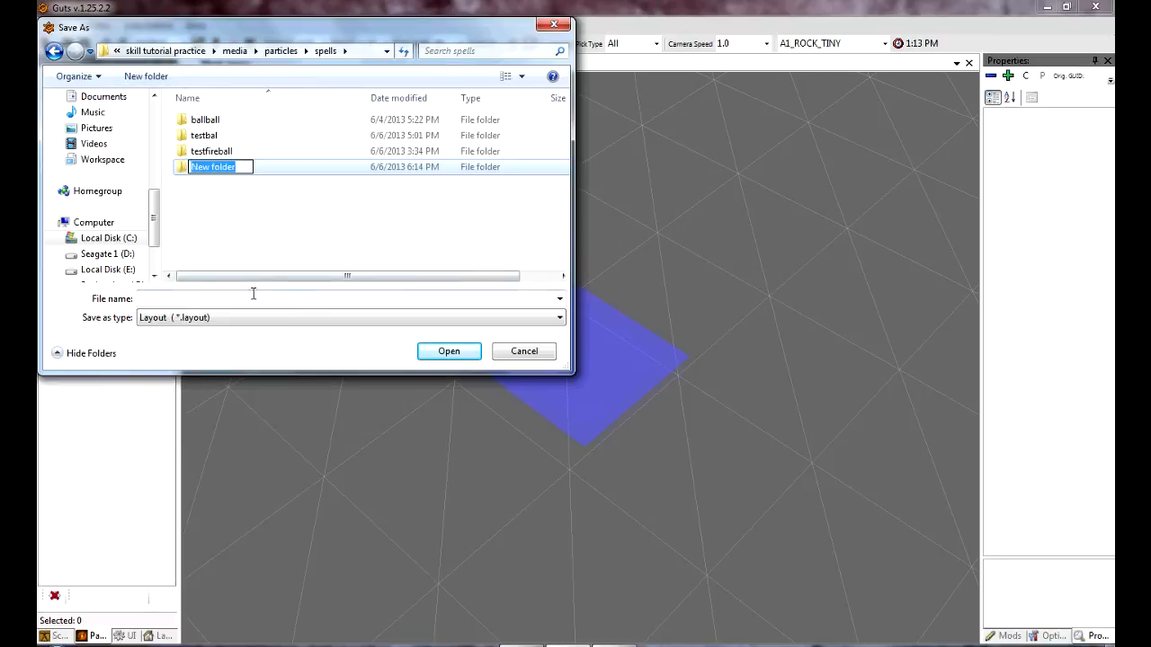
type("hdouken")
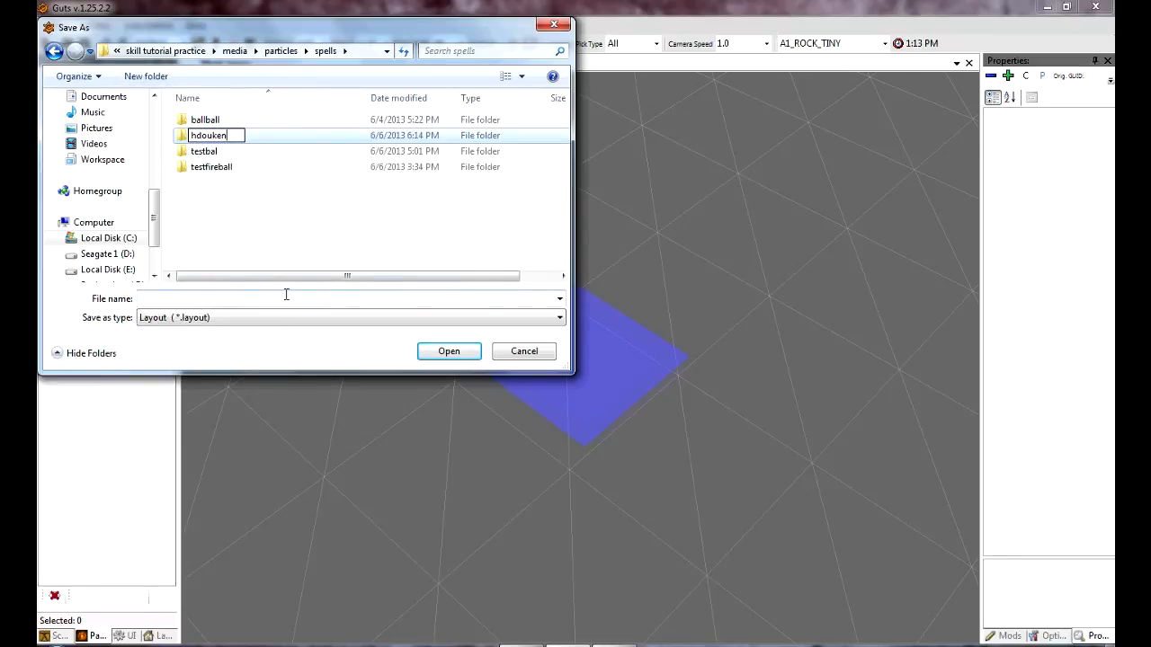
left_click(237, 212)
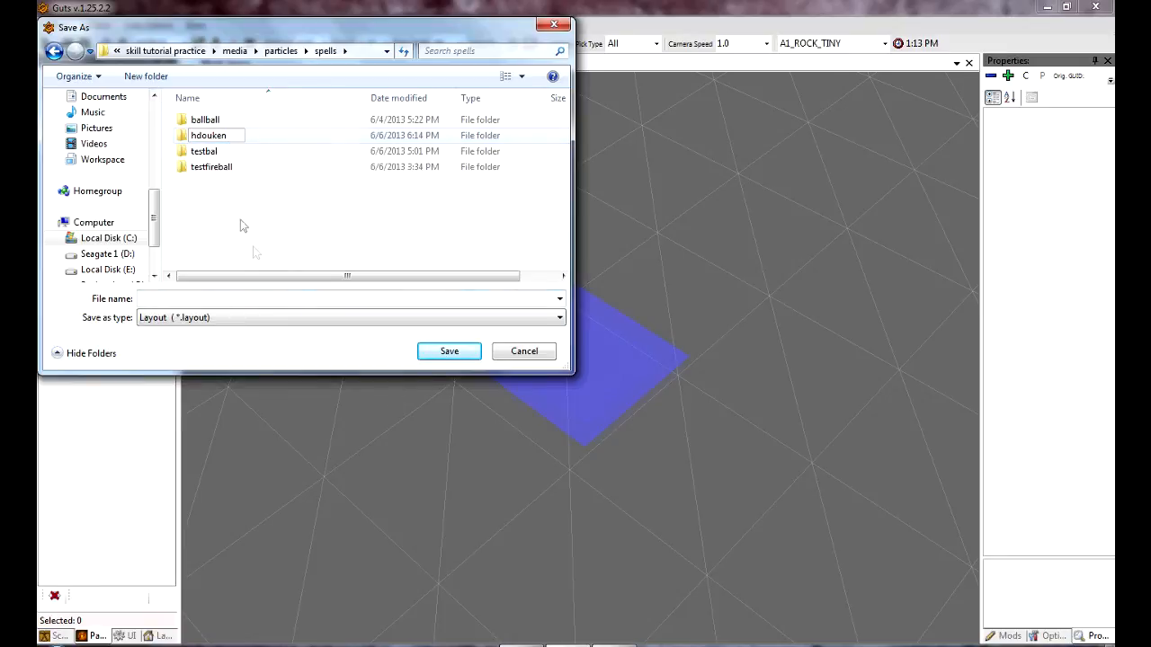
double_click(223, 135)
left_click(303, 299)
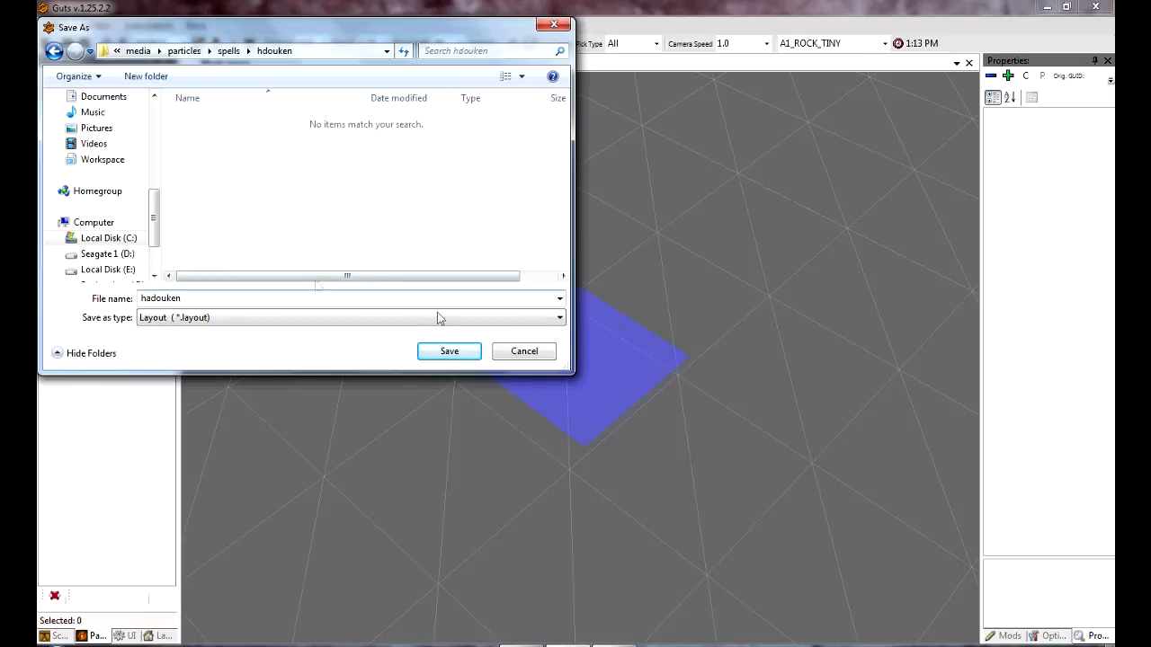
left_click(449, 351)
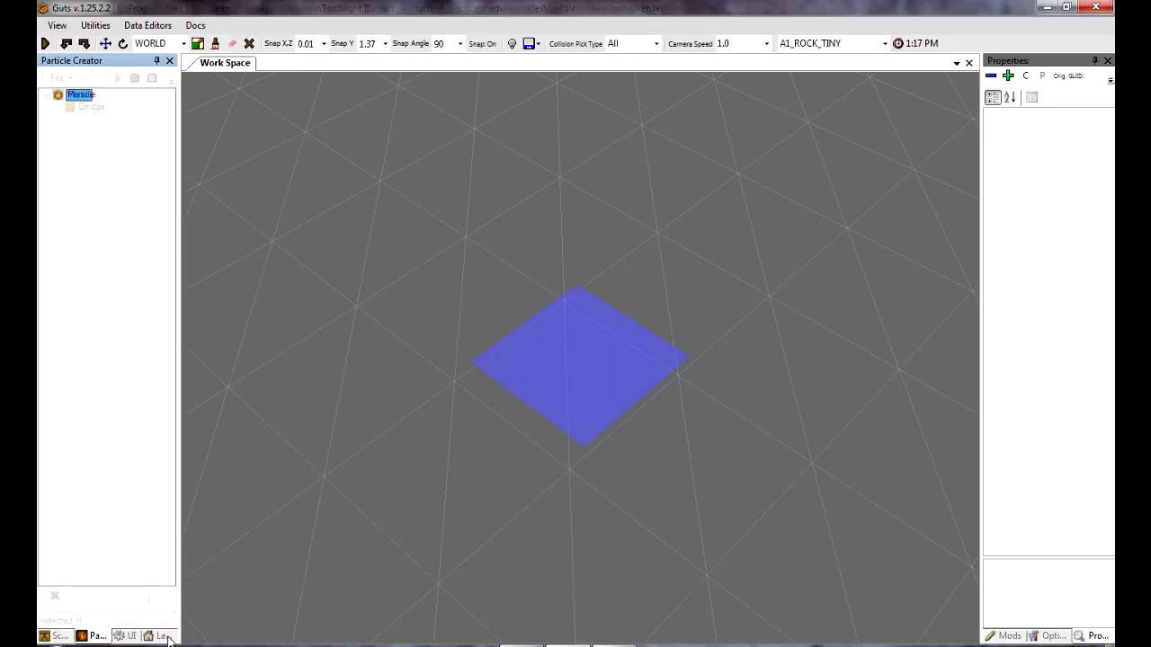
Update the Particles data and assign the hadouken layout from the spells/hdouken folder as the Missile's Active particle
left_click(538, 45)
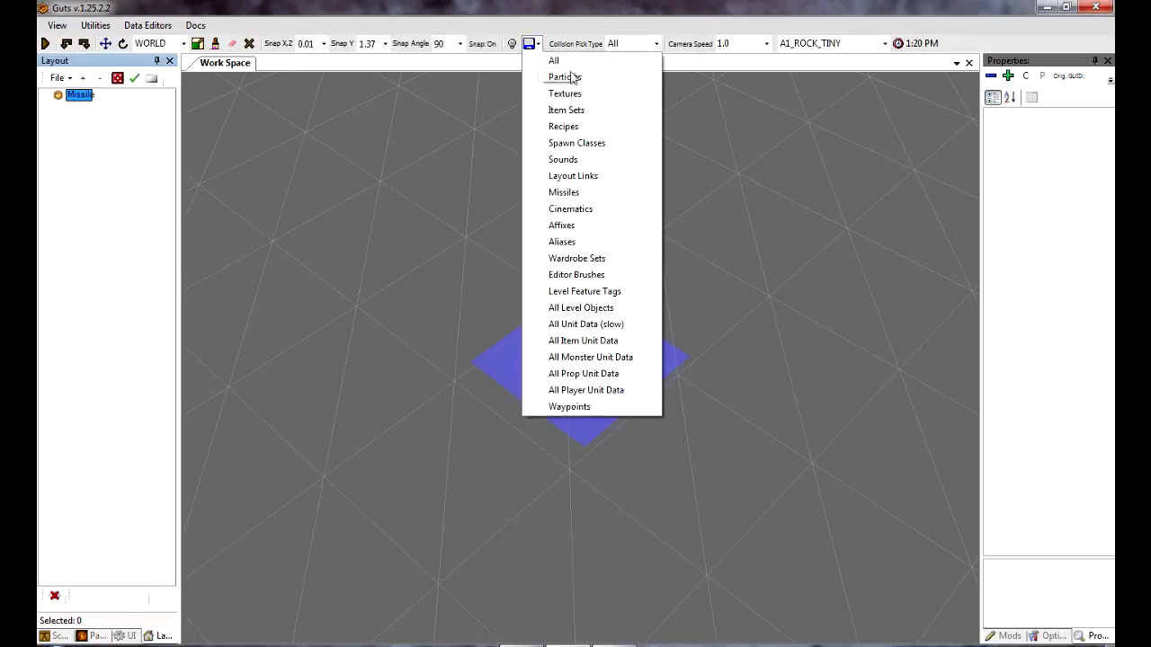
left_click(567, 77)
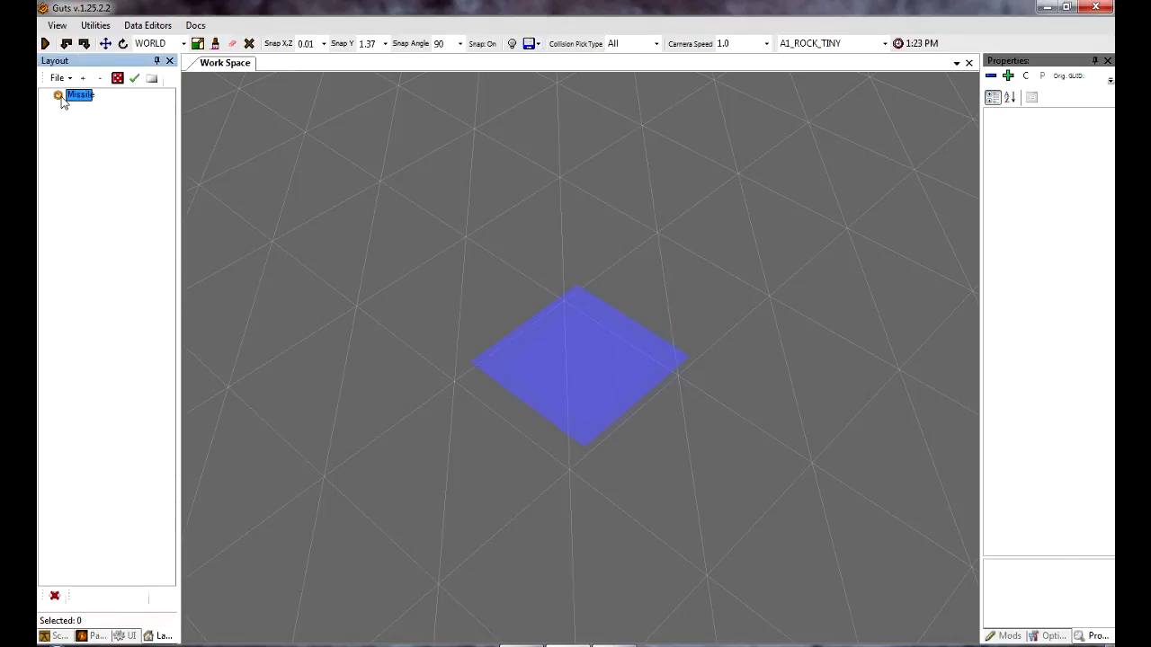
left_click(63, 97)
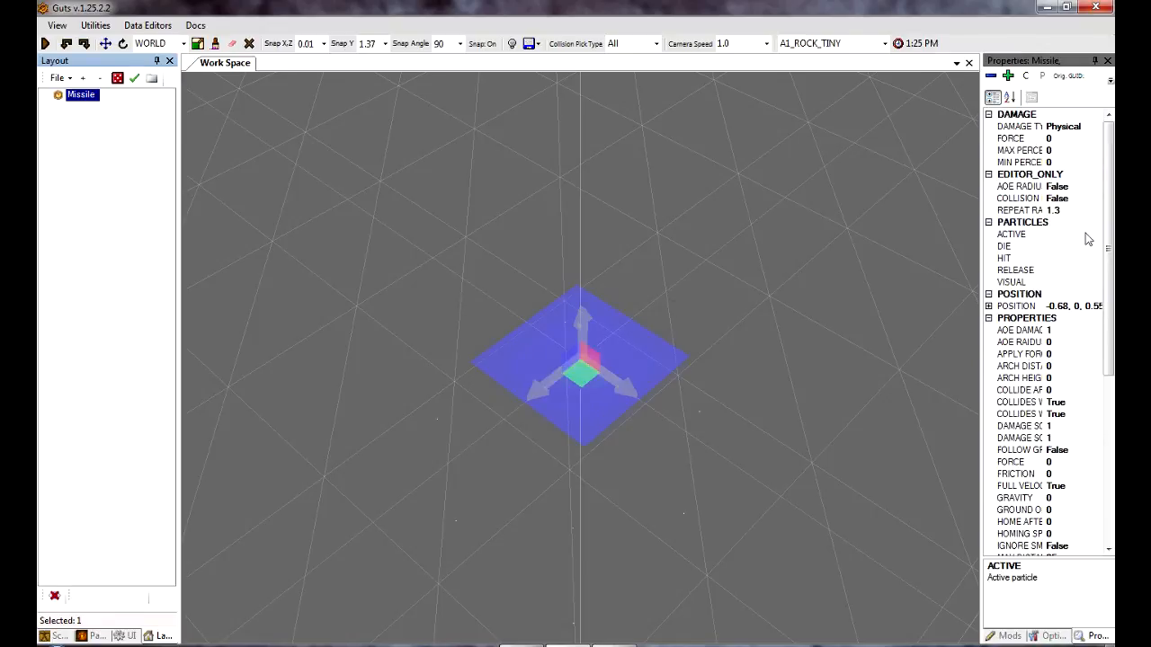
left_click(1086, 234)
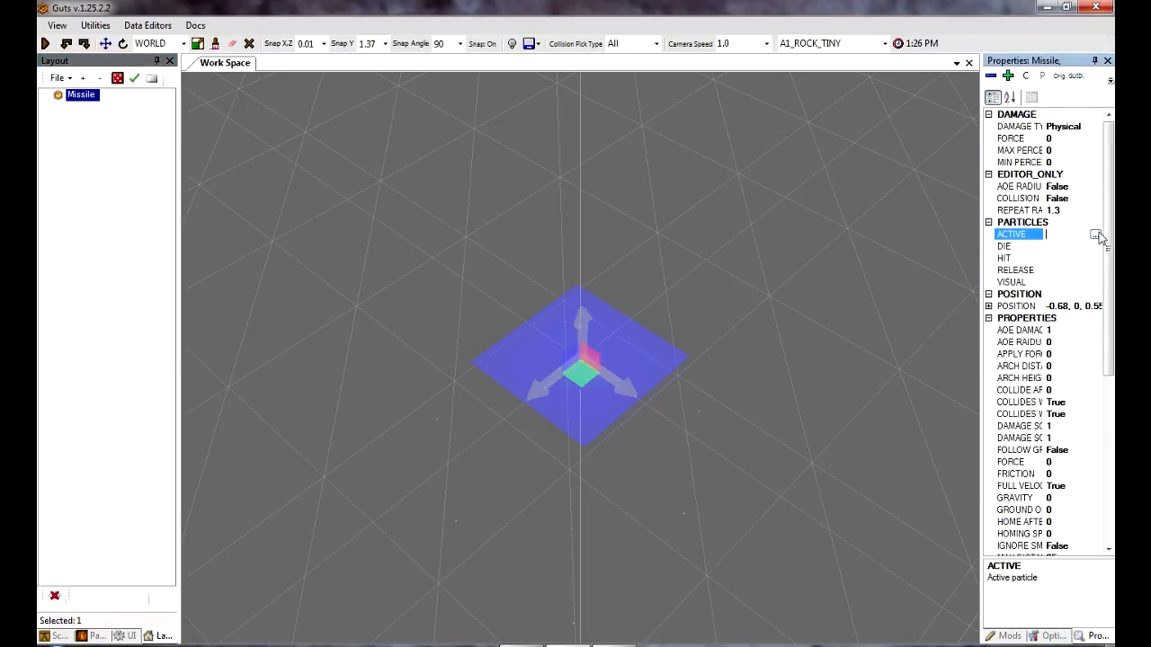
left_click(1097, 234)
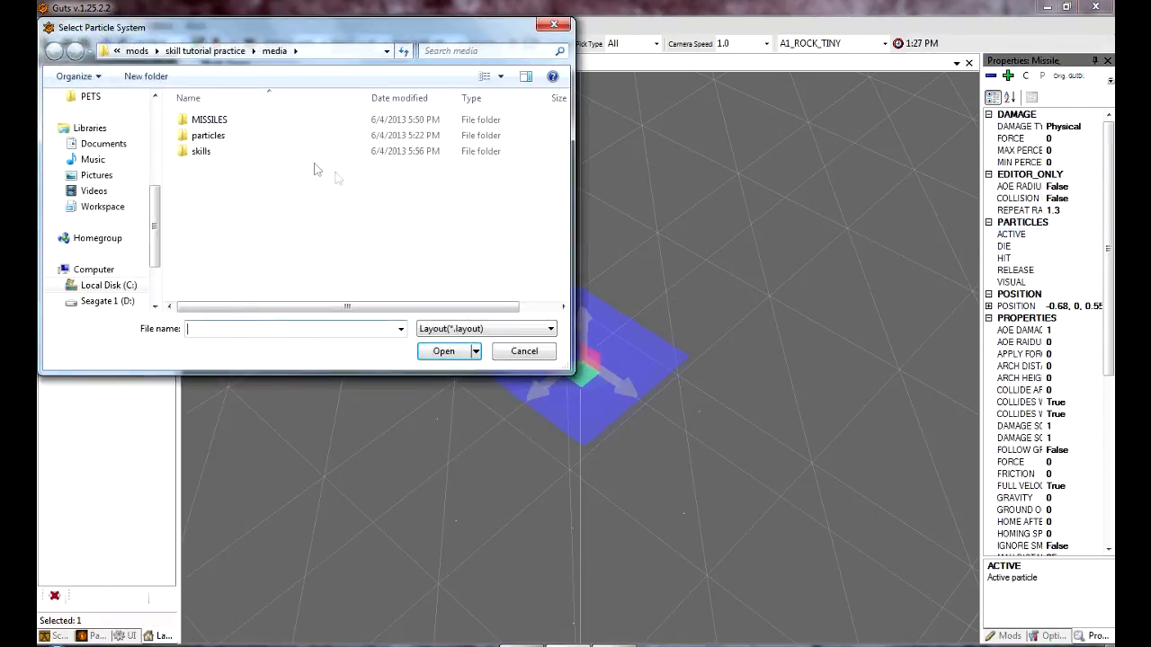
double_click(317, 136)
double_click(321, 123)
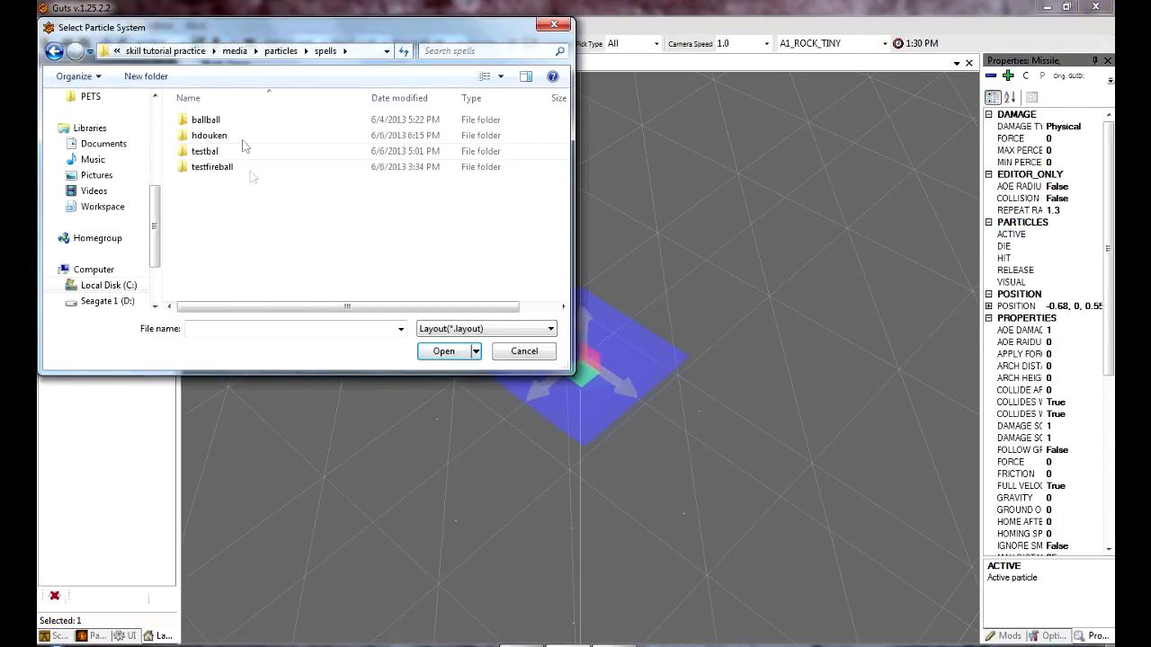
double_click(242, 136)
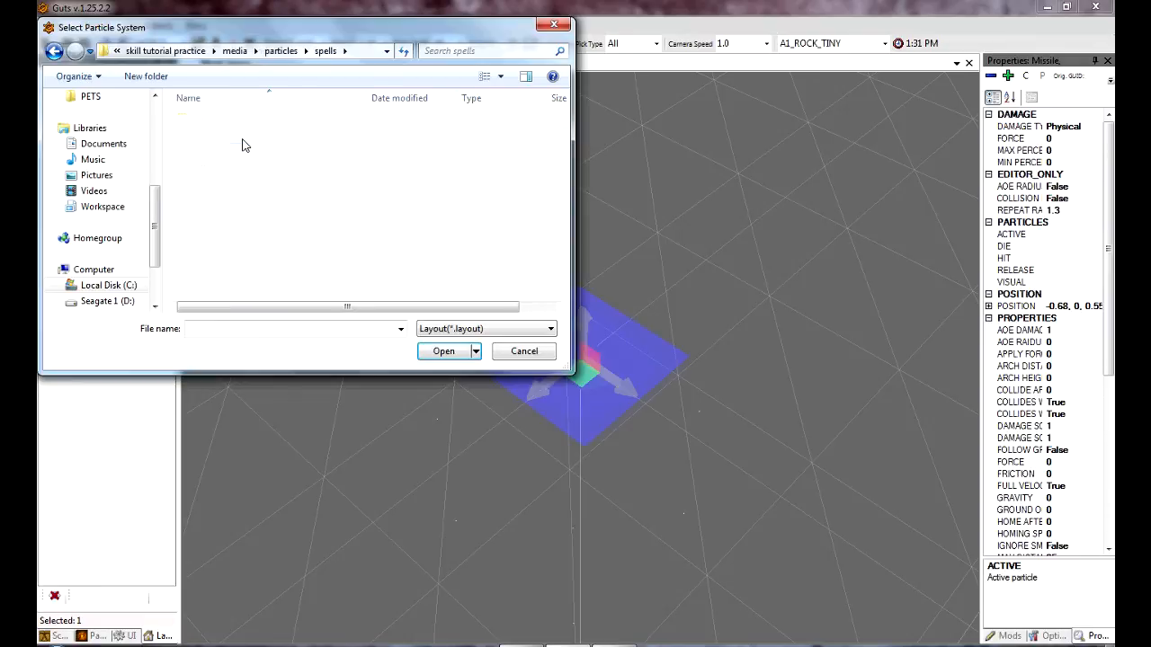
left_click(225, 120)
left_click(444, 352)
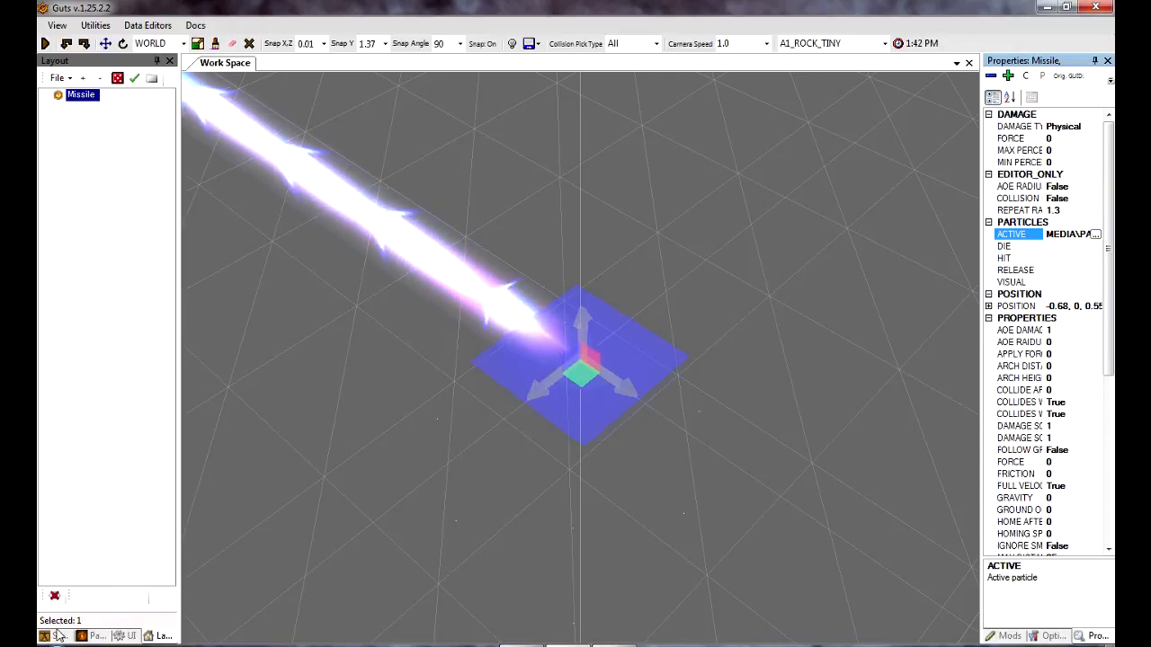
Review the Emitter's settings and the Particle's ribbon segments and width properties, and clear the selection
left_click(92, 635)
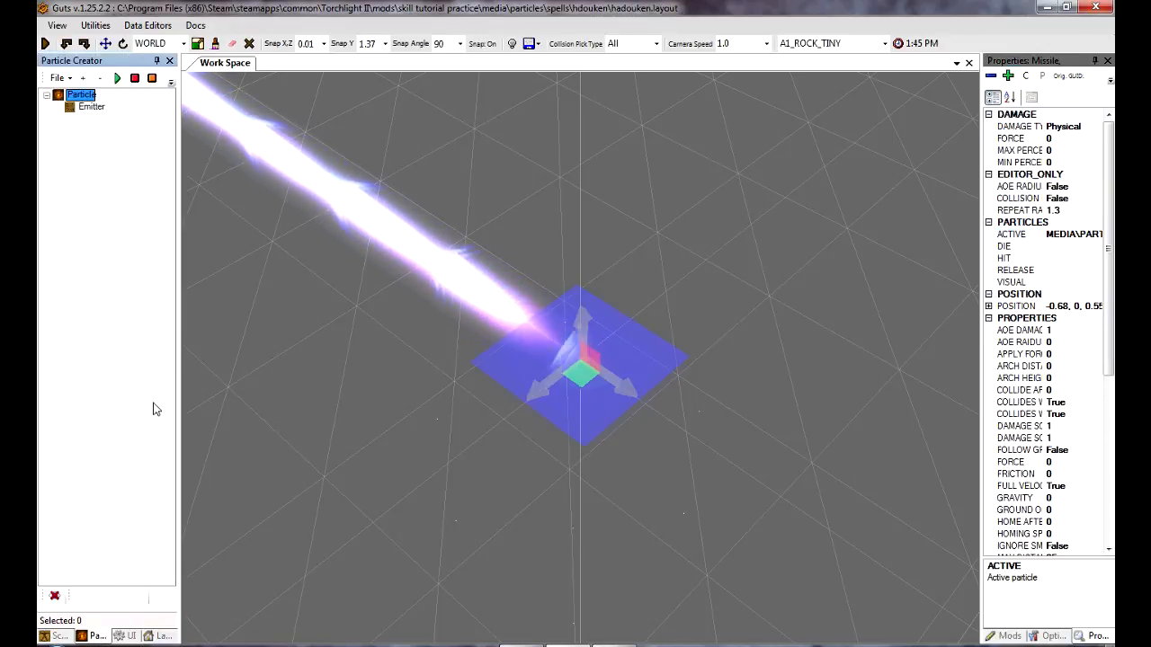
left_click(90, 106)
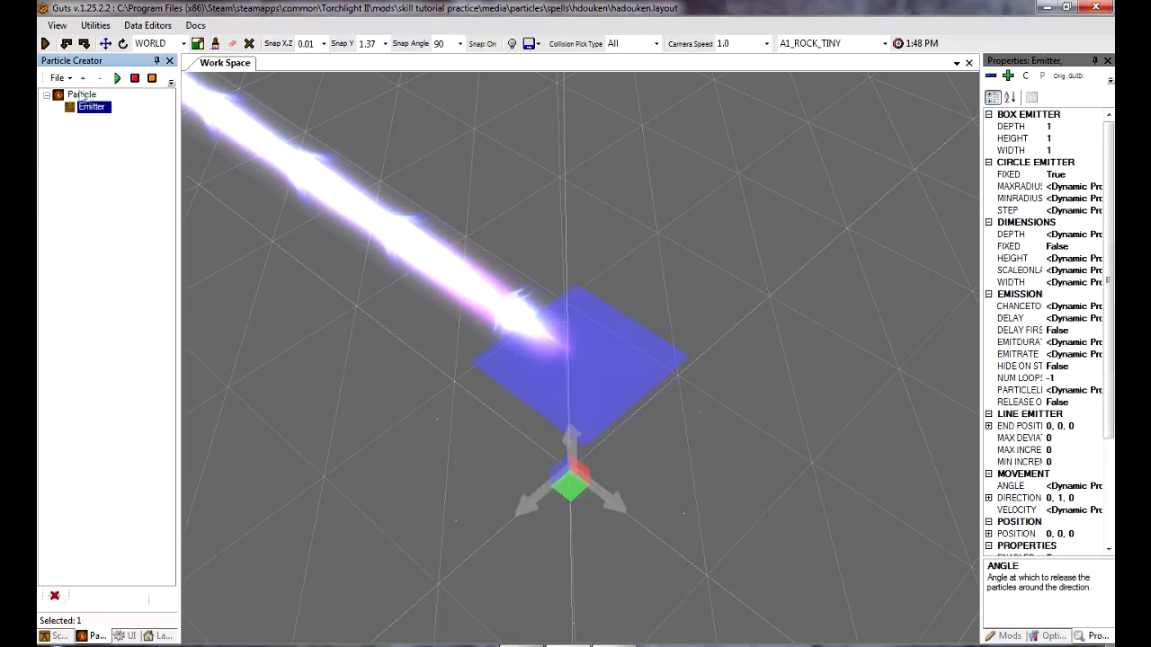
left_click(81, 94)
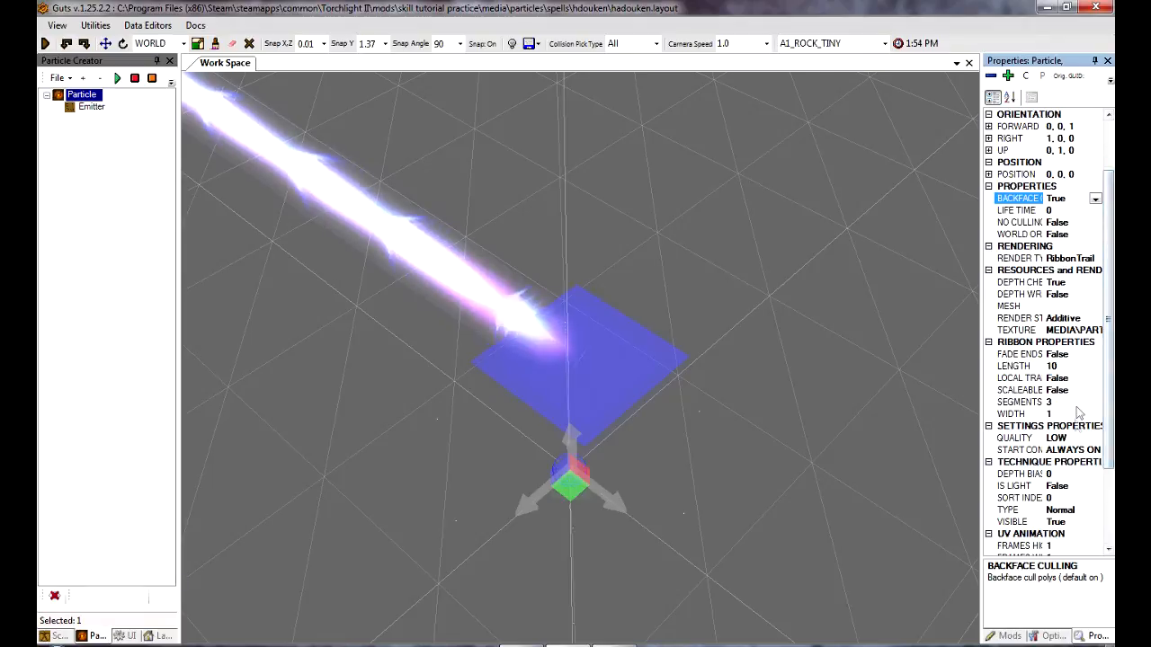
left_click(1079, 402)
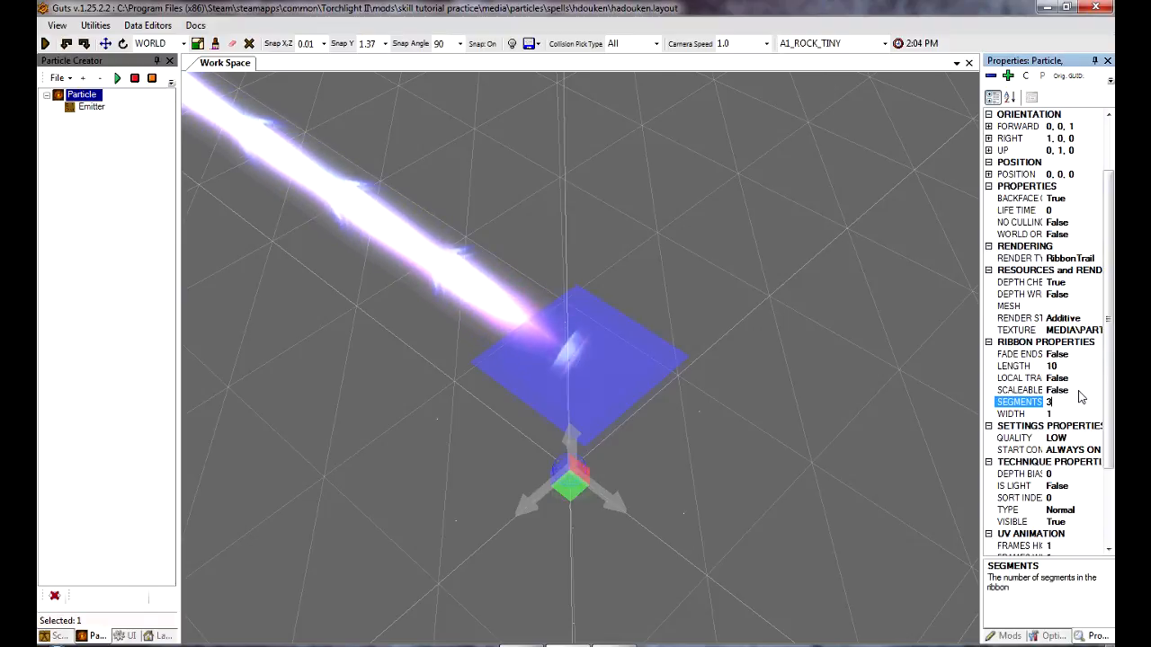
left_click(1072, 414)
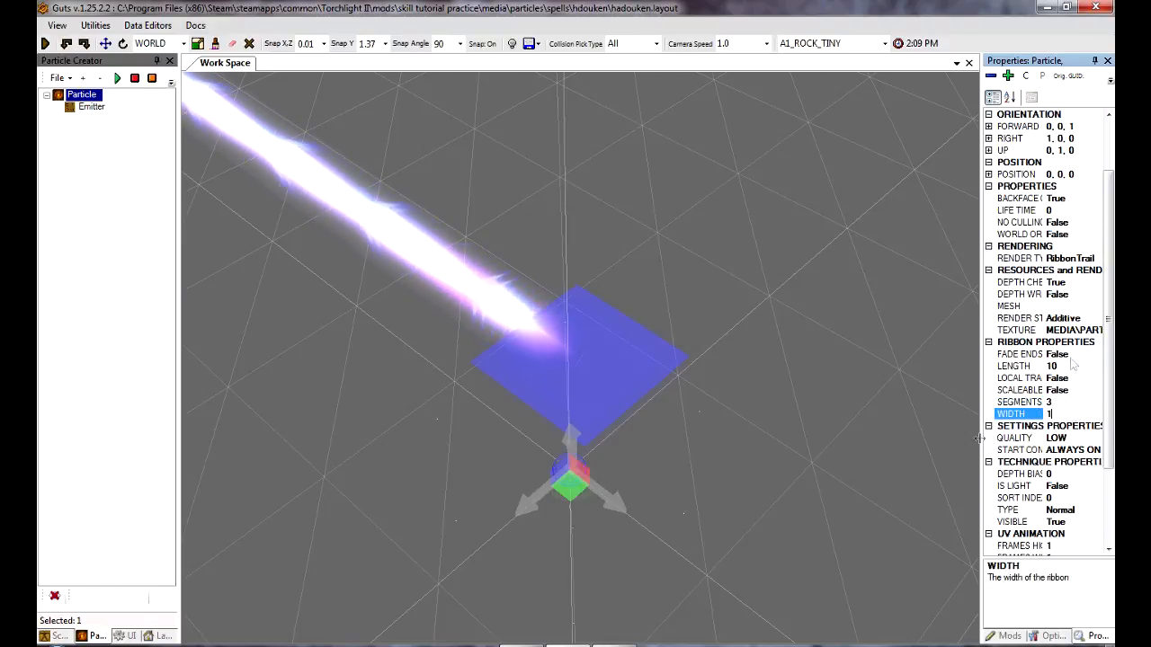
left_click(711, 458)
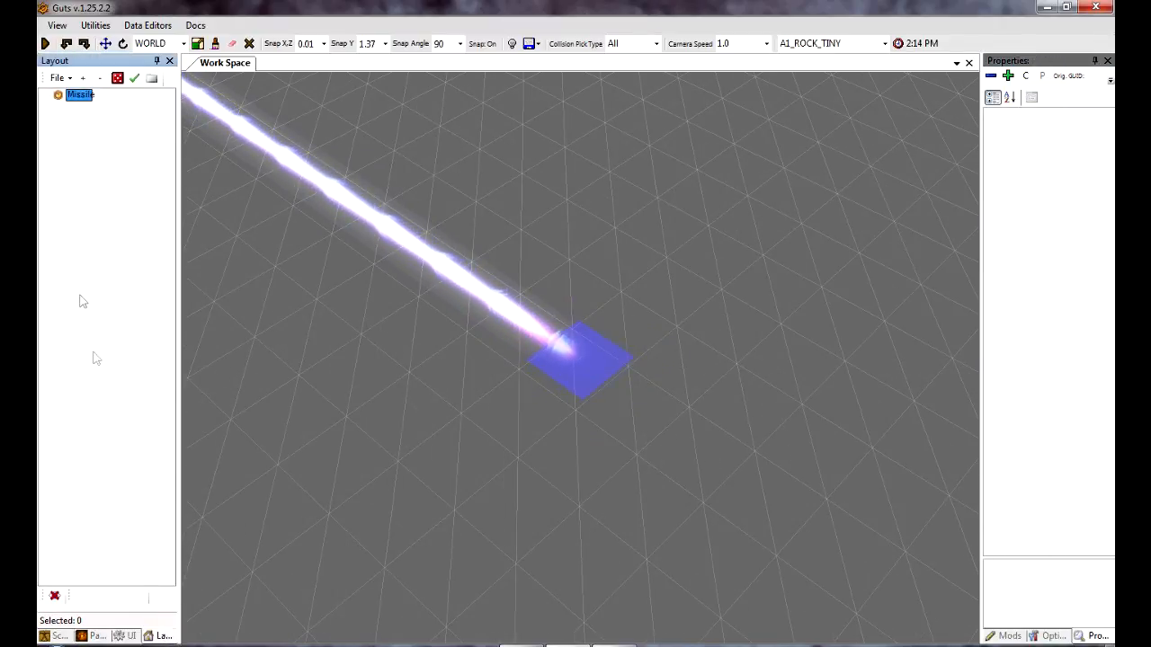
Add a Monster to the layout at the Missile's location and set its monster type to HUM_ARBITER_M
right_click(86, 178)
mouse_move(141, 226)
left_click(293, 237)
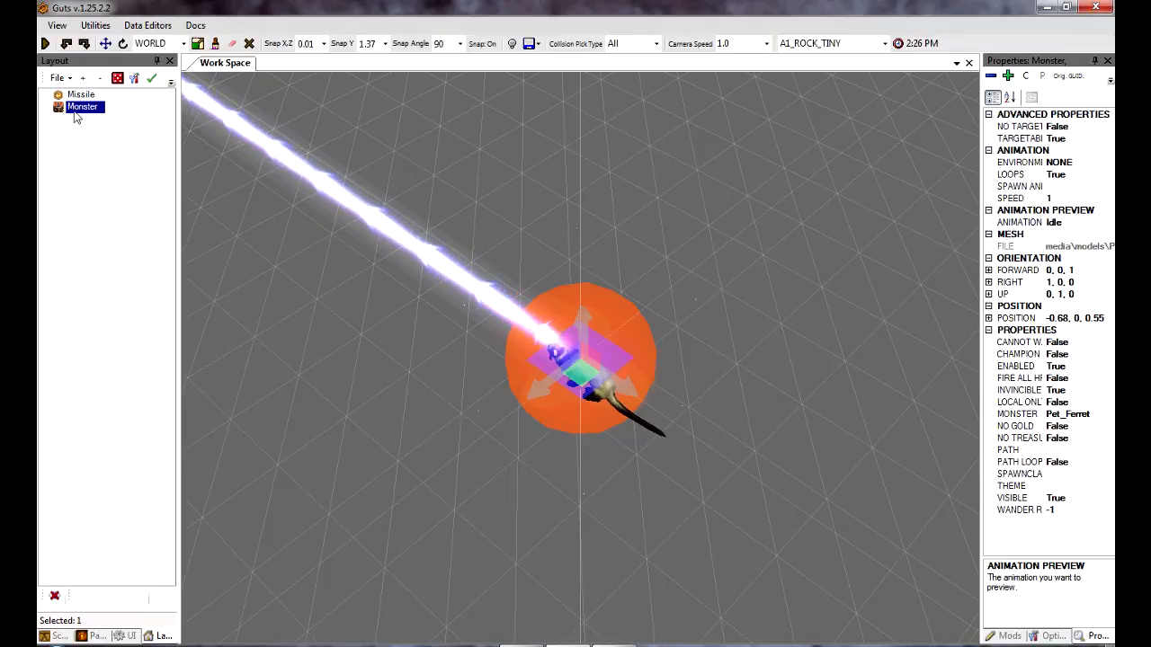
left_click(1087, 414)
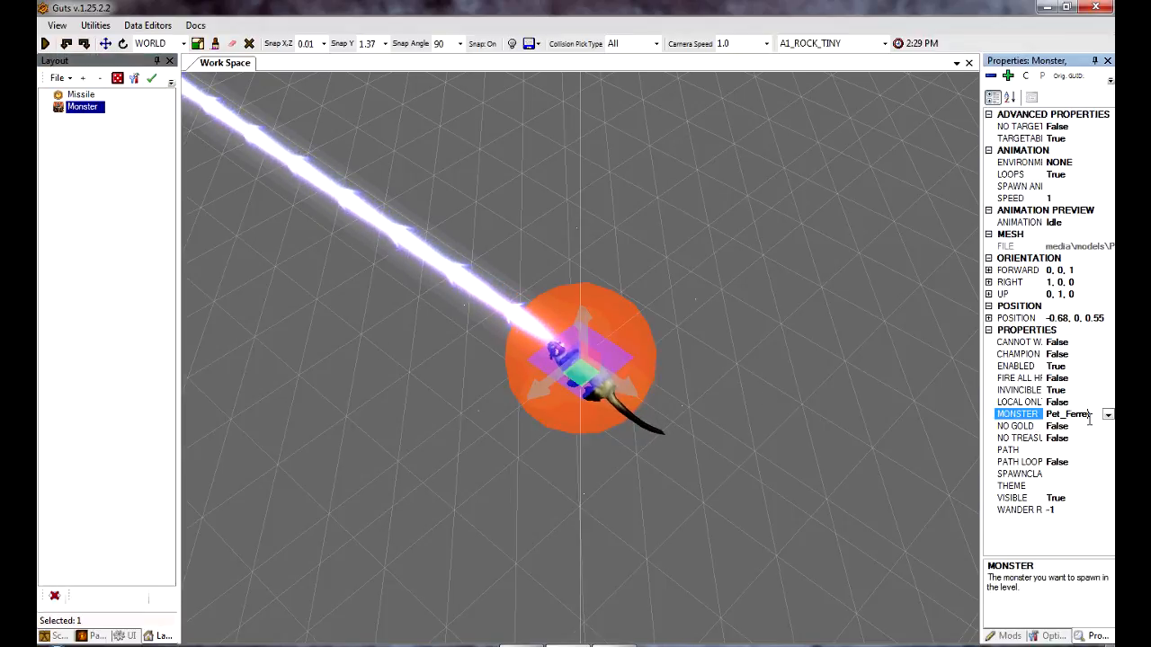
left_click(1108, 416)
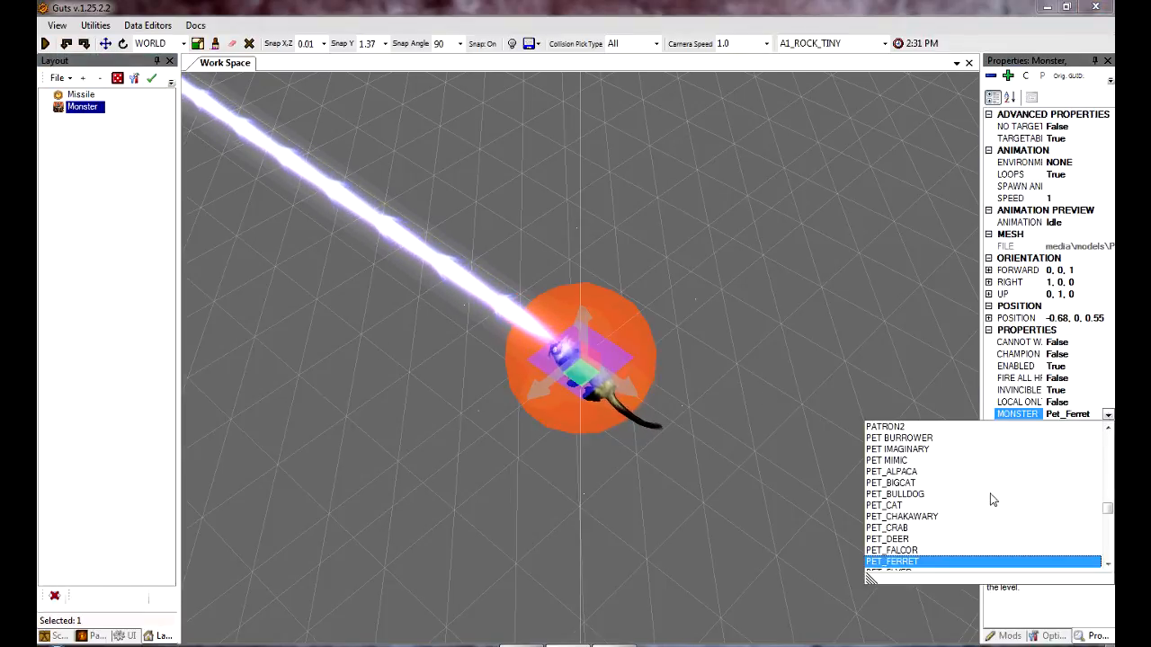
scroll(993, 500, "up", 15)
scroll(950, 495, "up", 15)
scroll(941, 500, "up", 2)
scroll(940, 499, "down", 2)
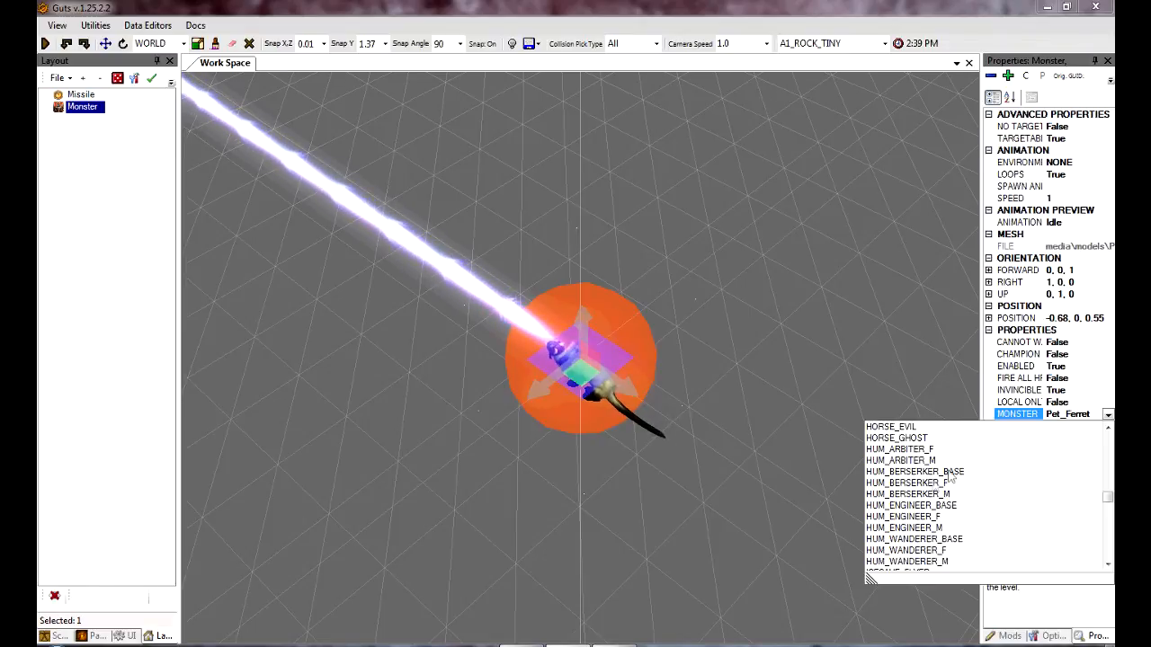
left_click(920, 463)
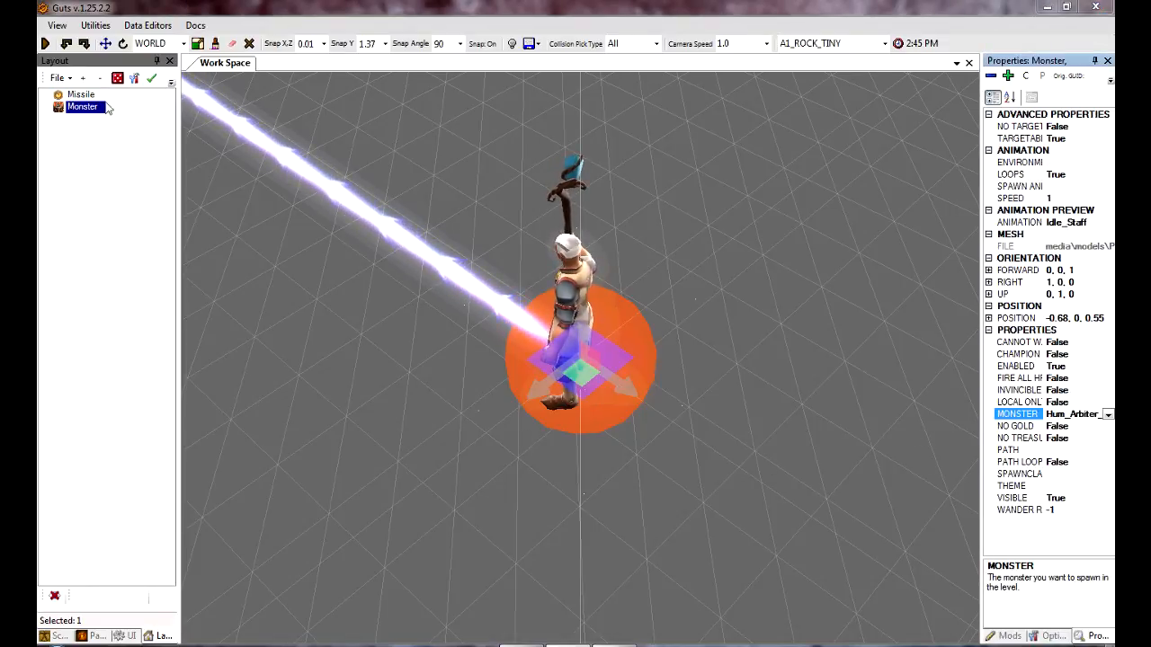
Raise the Missile to a height of about 1.375 so it fires from the Monster's upper body
left_click(80, 95)
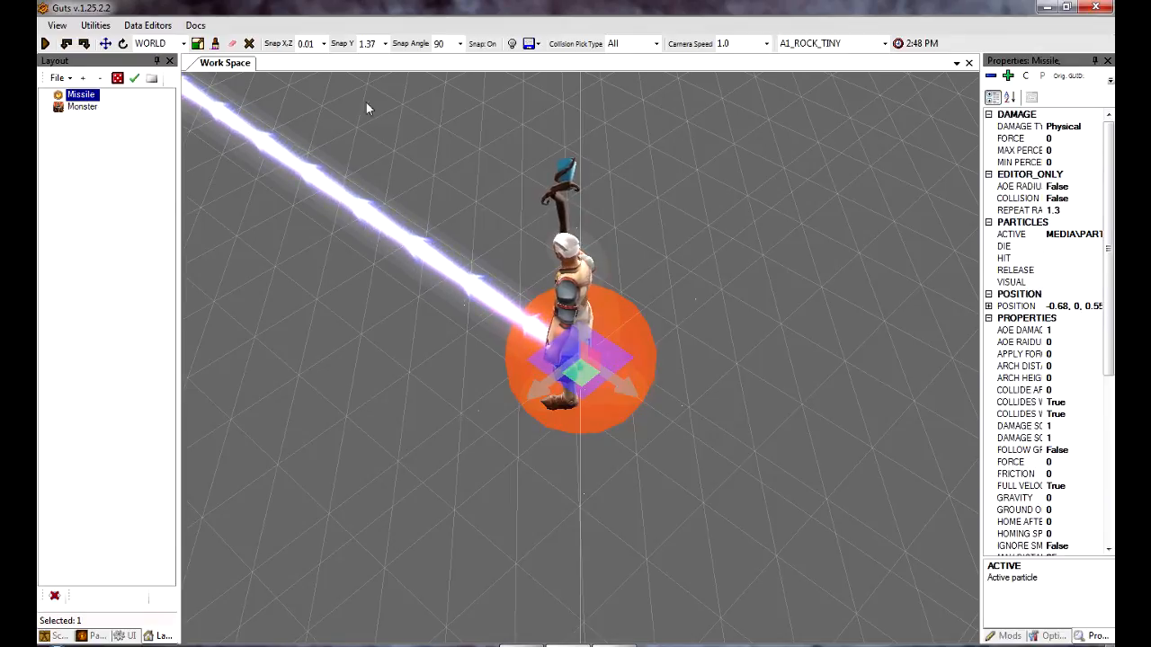
left_click_drag(590, 339, 590, 287)
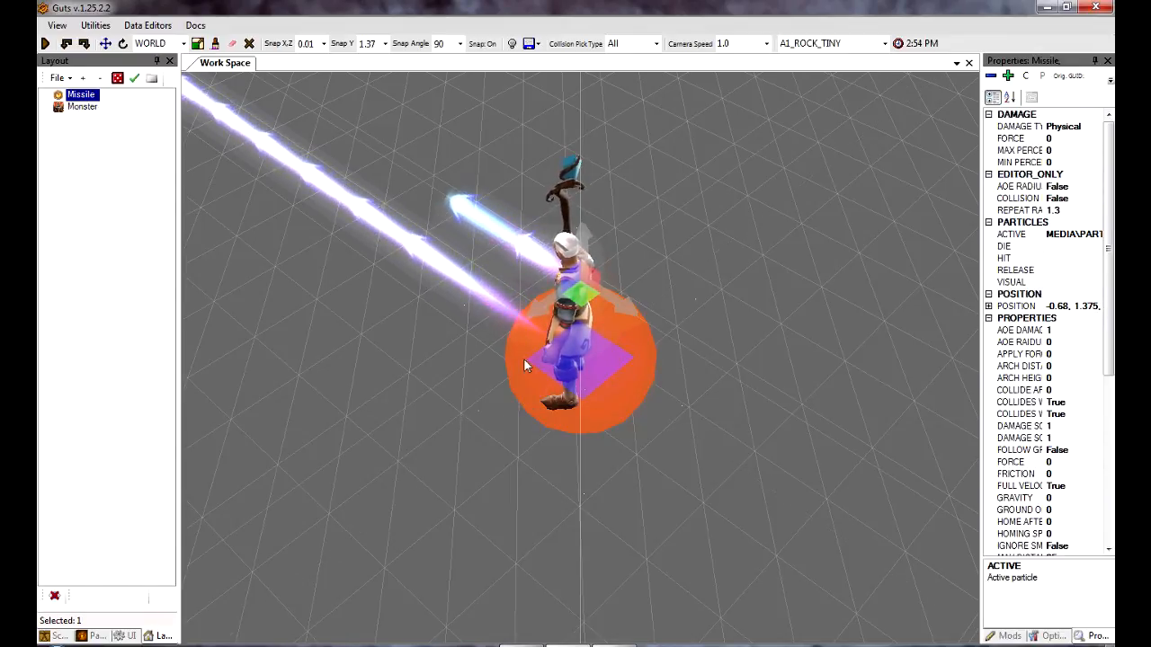
right_click_drag(533, 406, 606, 406)
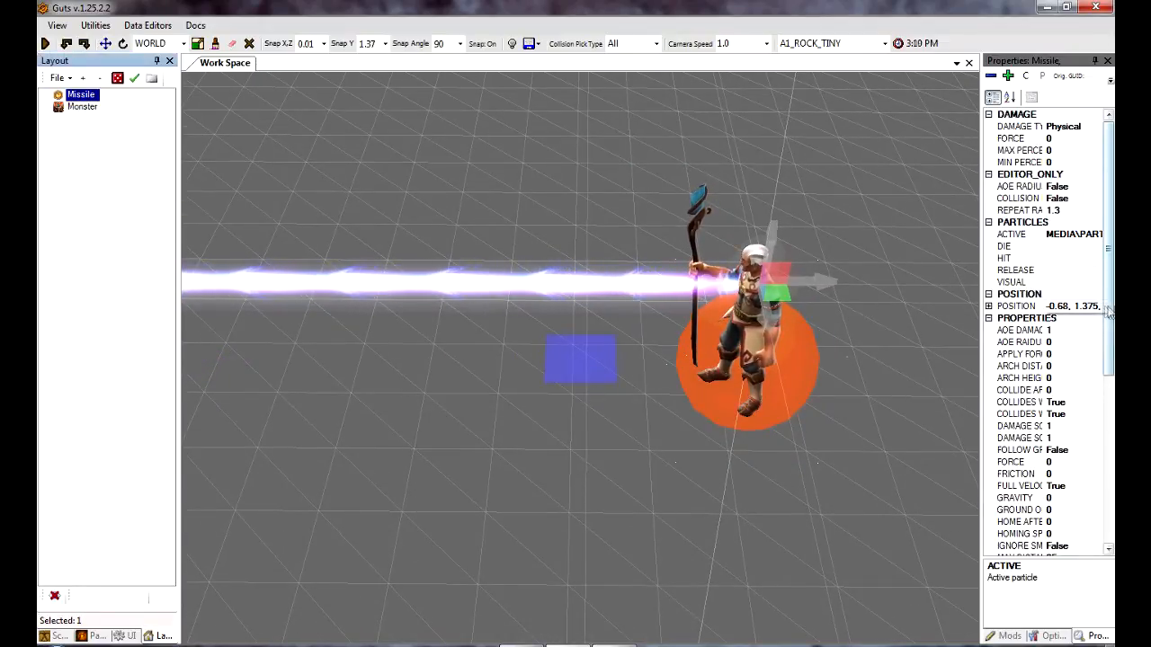
Set the Missile's editor repeat rate to 3
left_click(1075, 211)
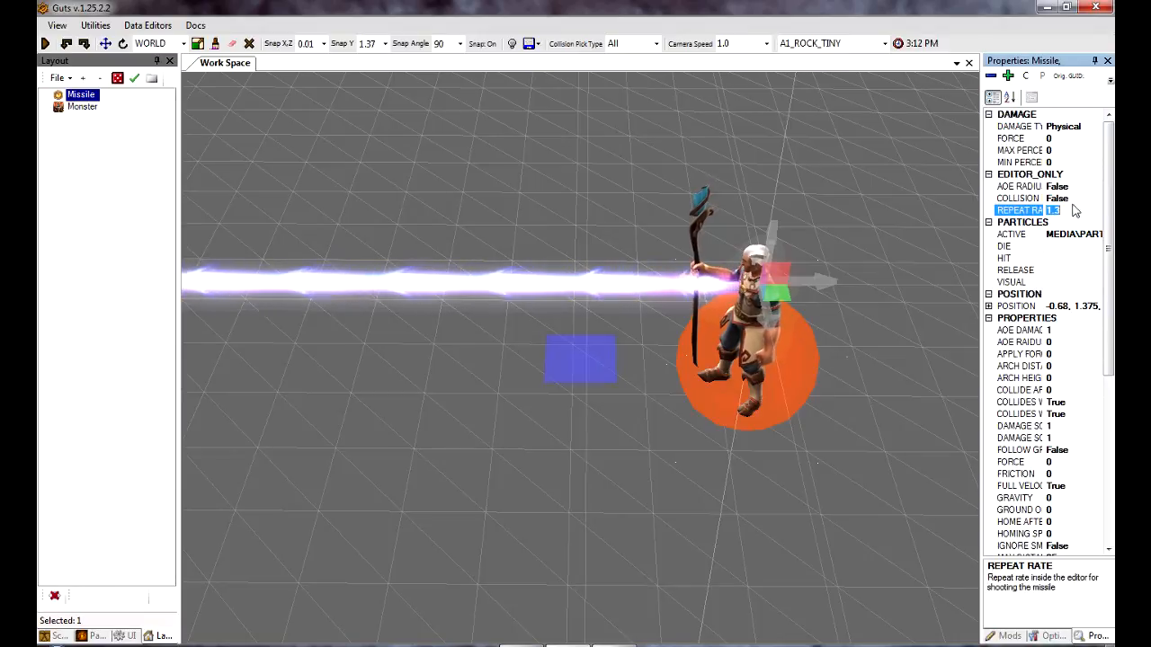
type("3")
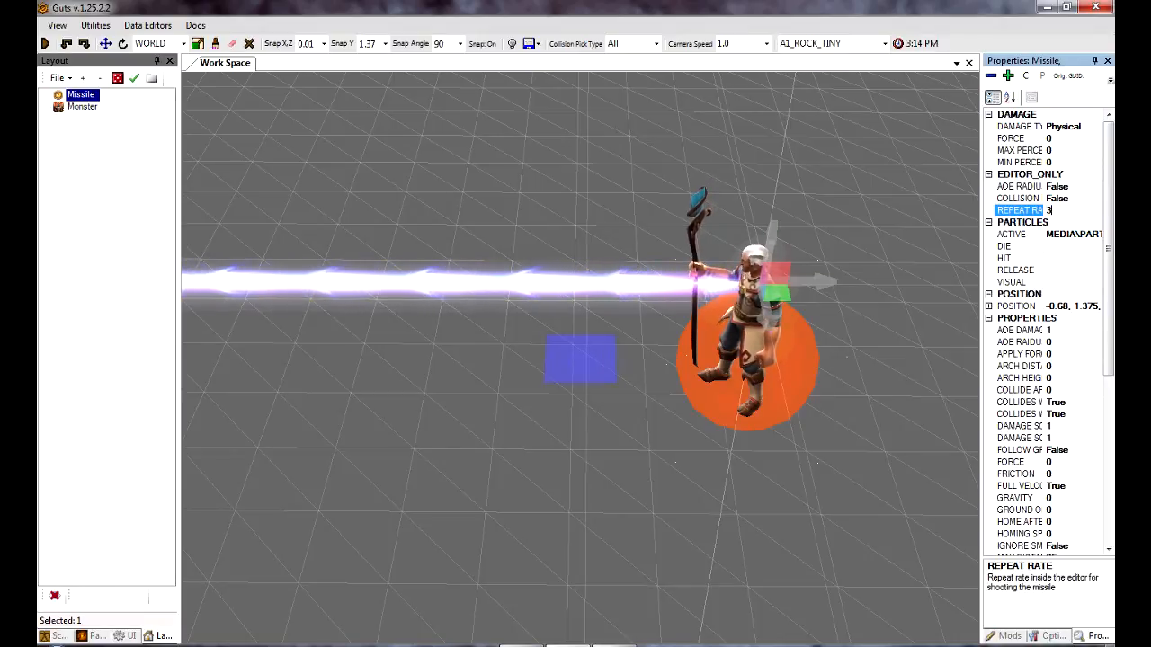
left_click(1079, 198)
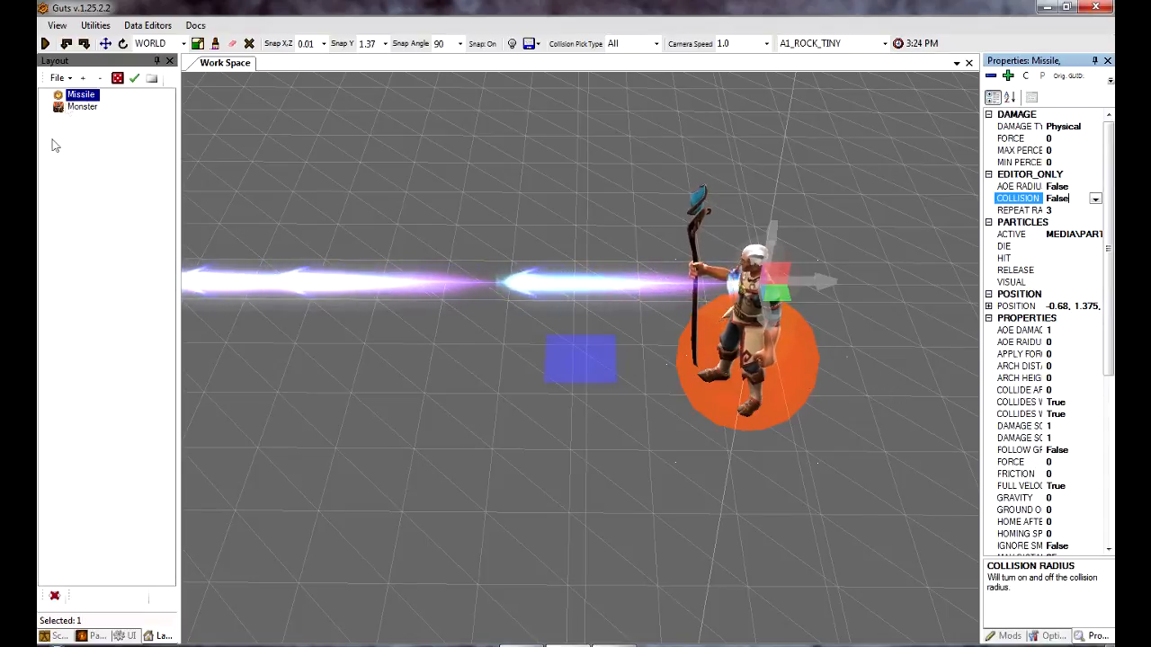
Return to the hadouken particle layout and examine the Emitter's SCALEONLAUNCH setting
left_click(59, 637)
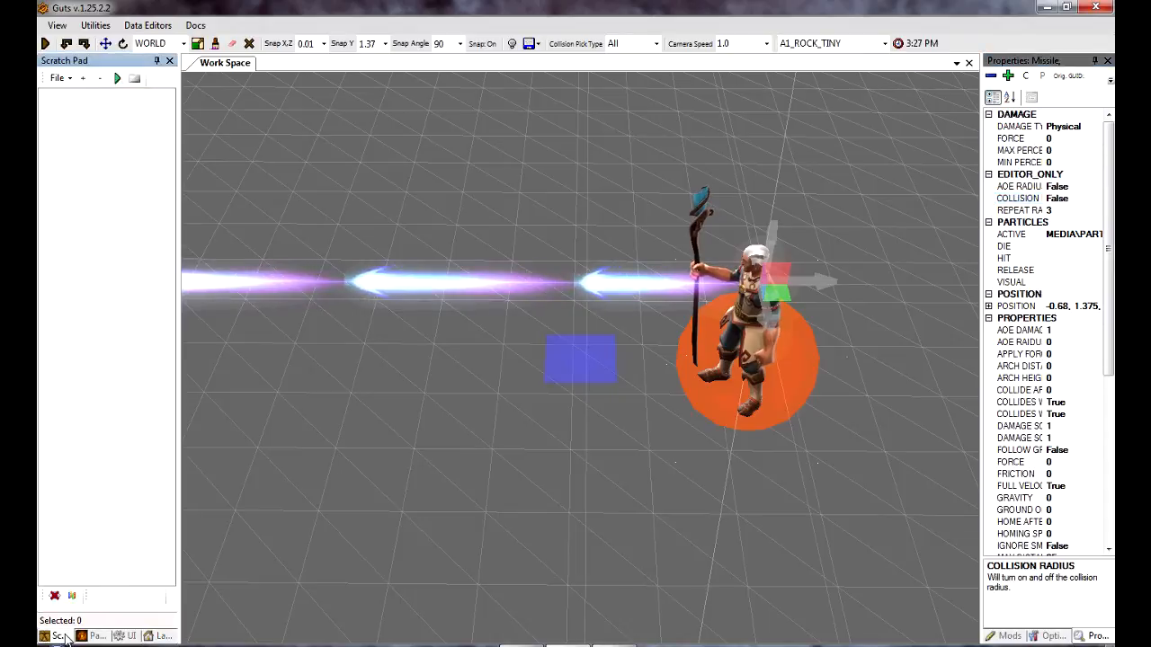
left_click(93, 635)
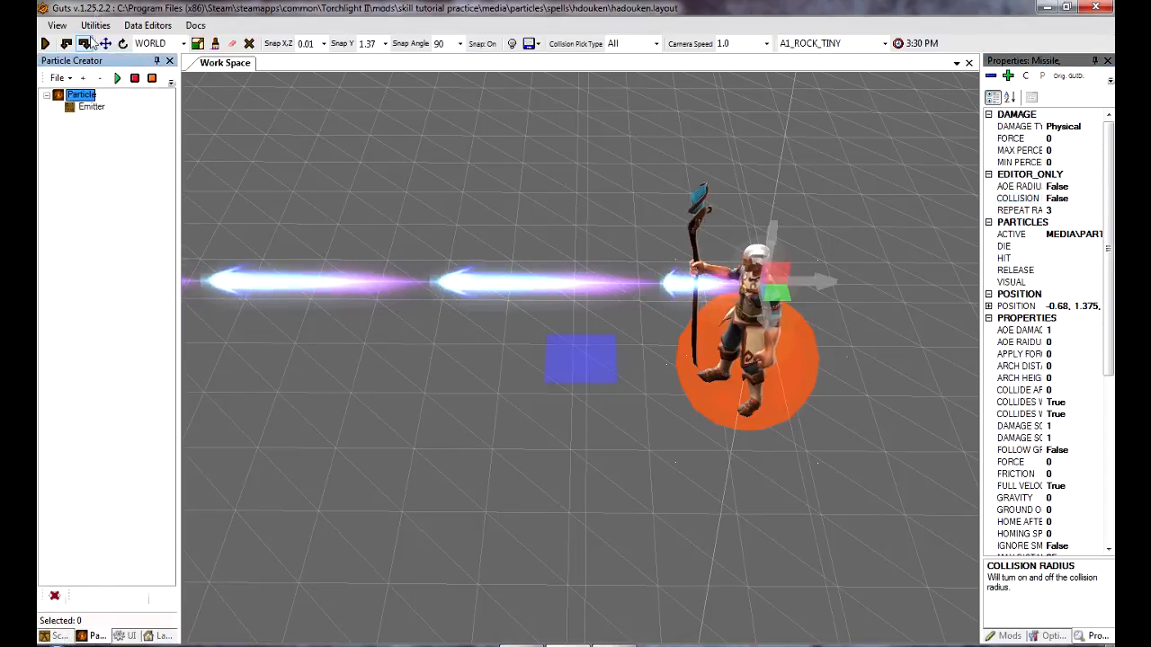
left_click(86, 108)
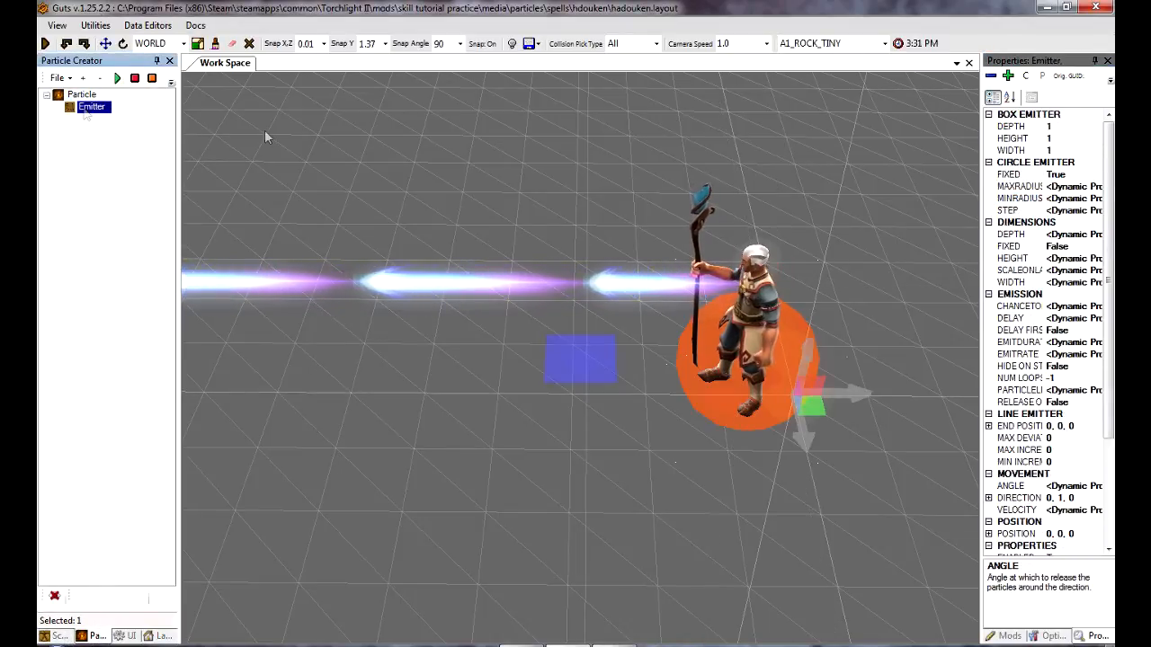
left_click(1090, 270)
left_click(1095, 271)
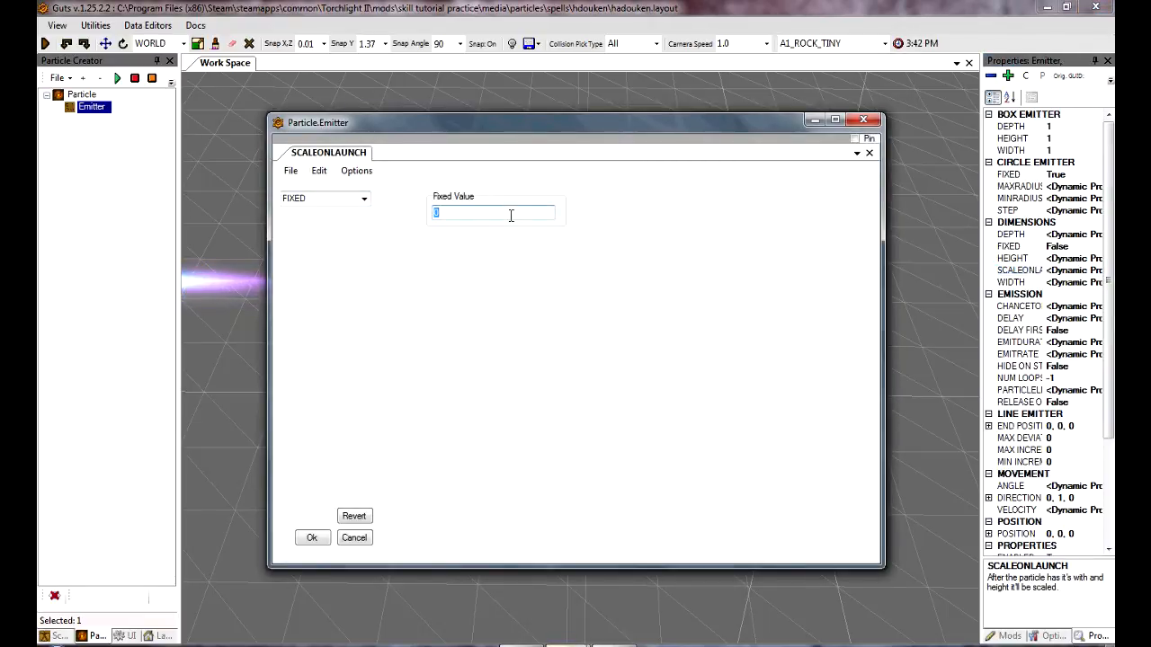
left_click(311, 538)
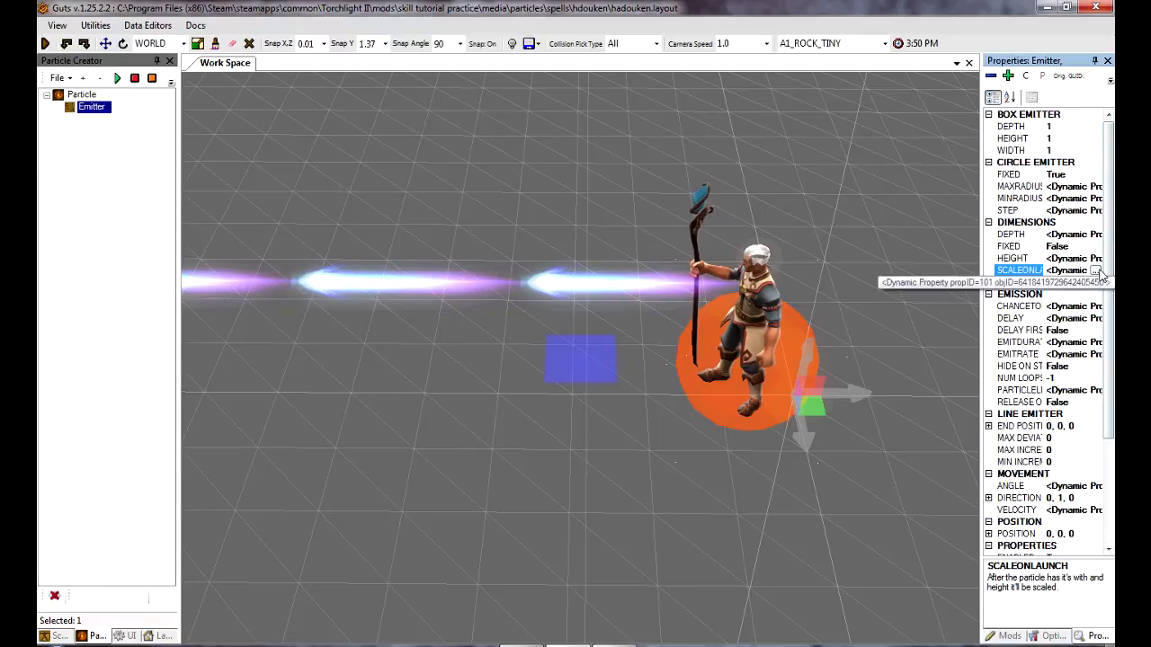
Set Scaleable to True in the Particle's ribbon properties
left_click(81, 94)
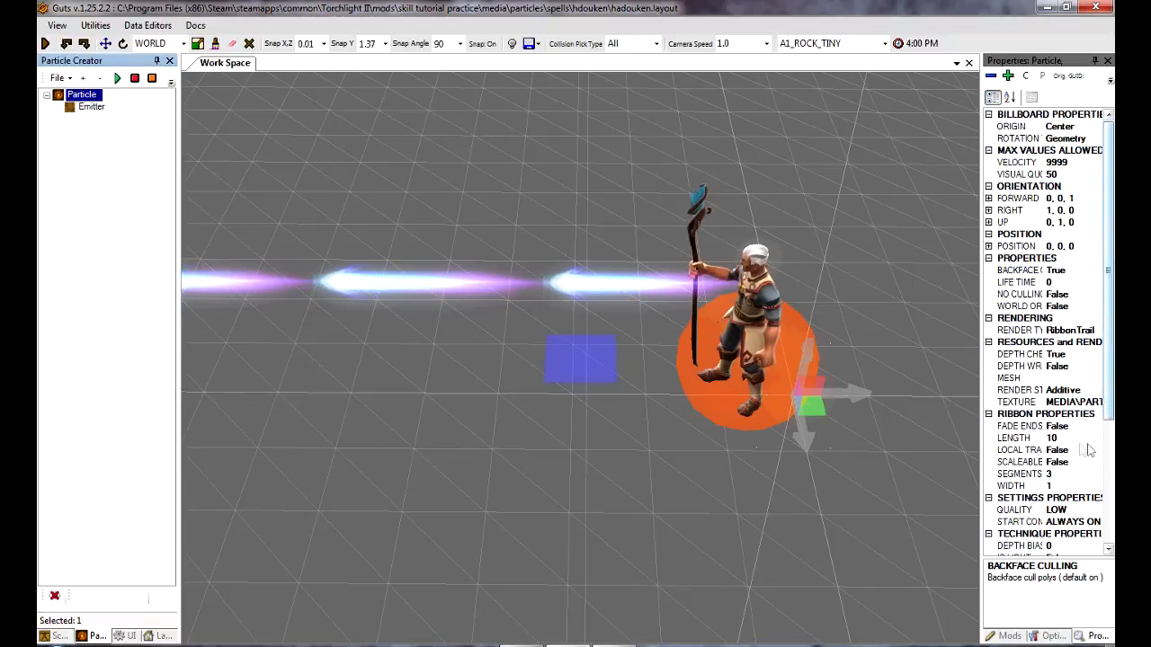
left_click(1076, 474)
left_click(1074, 462)
left_click(1095, 462)
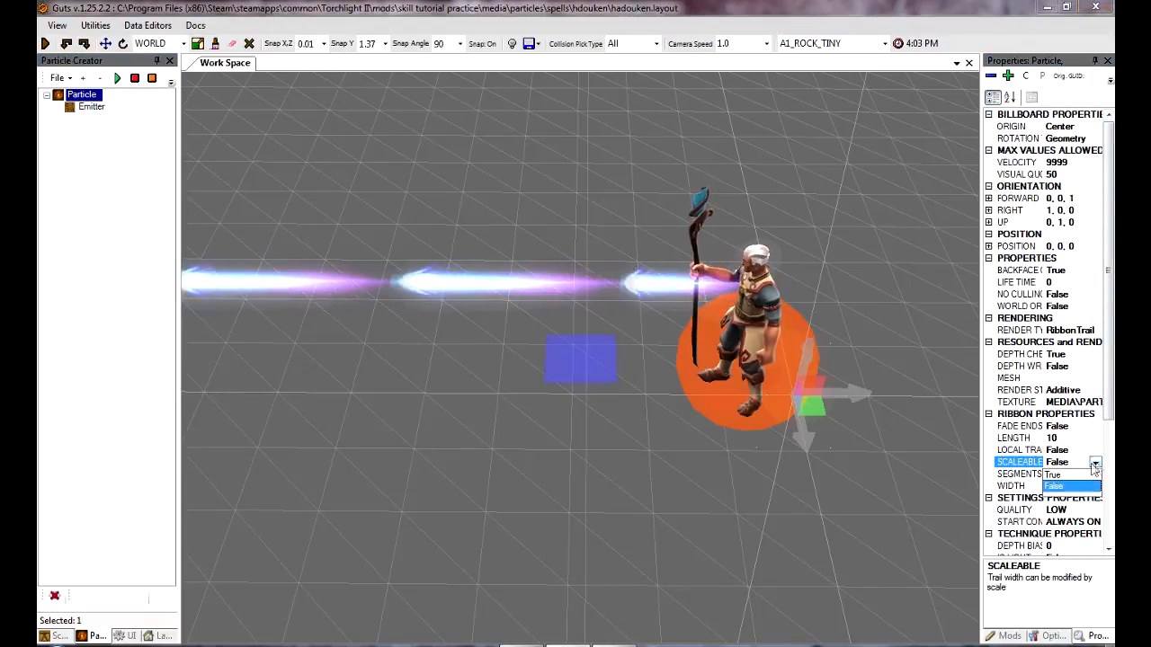
left_click(1061, 474)
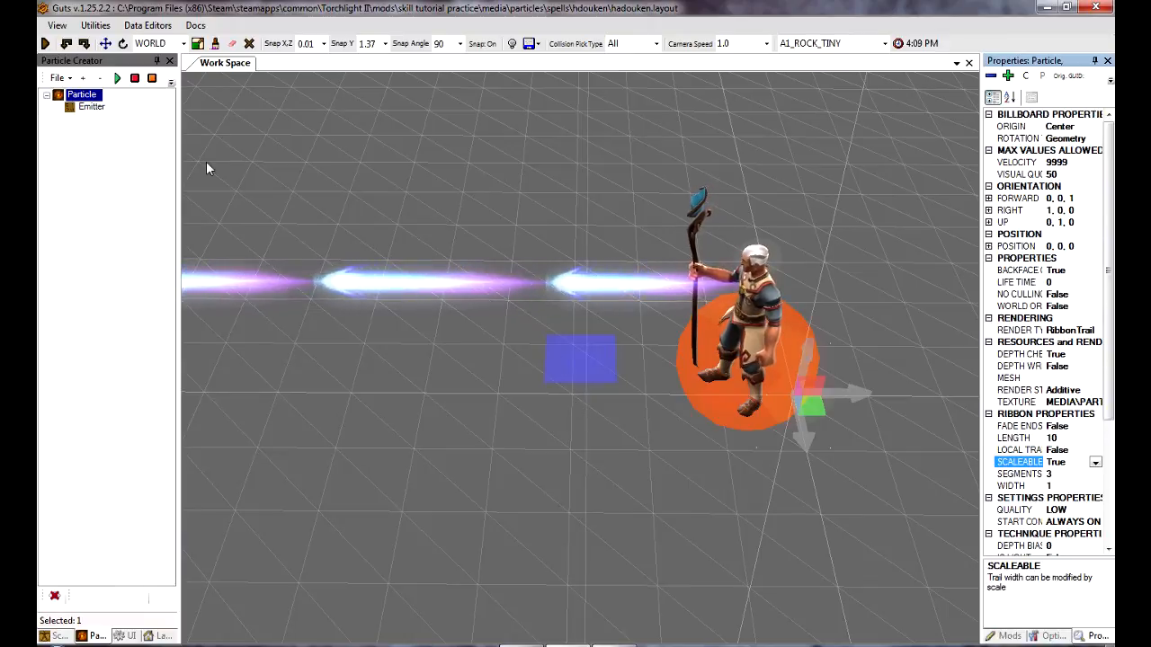
Save the hadouken particle layout with the scaleable ribbon and update the Particles data
left_click(60, 78)
left_click(90, 112)
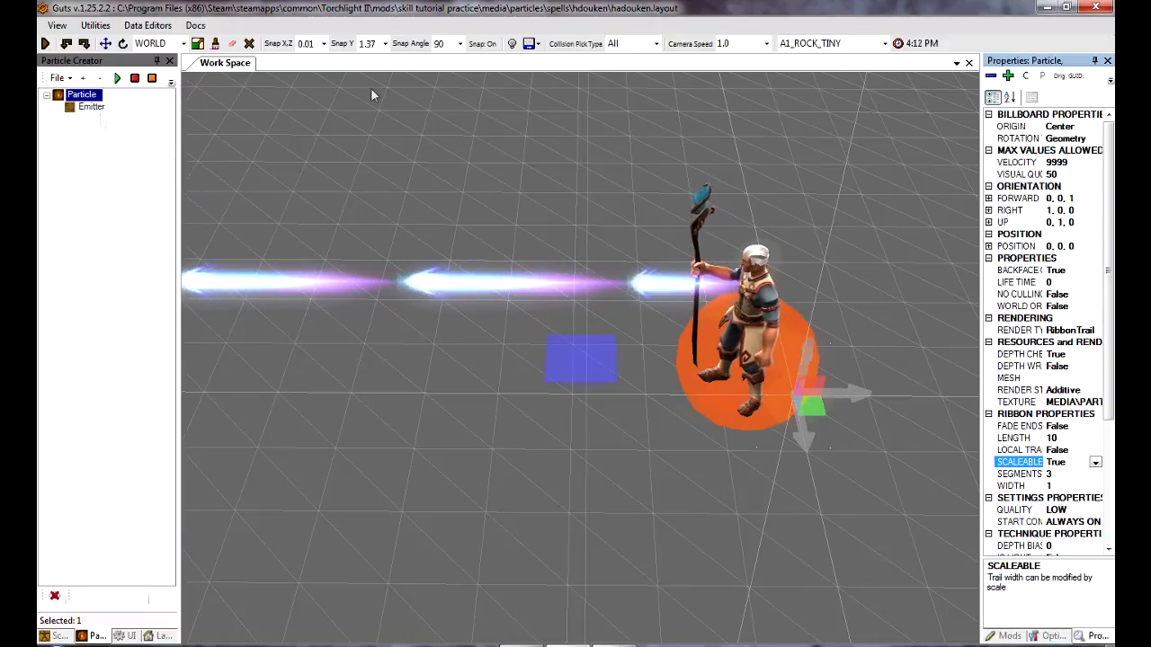
left_click(536, 43)
left_click(565, 76)
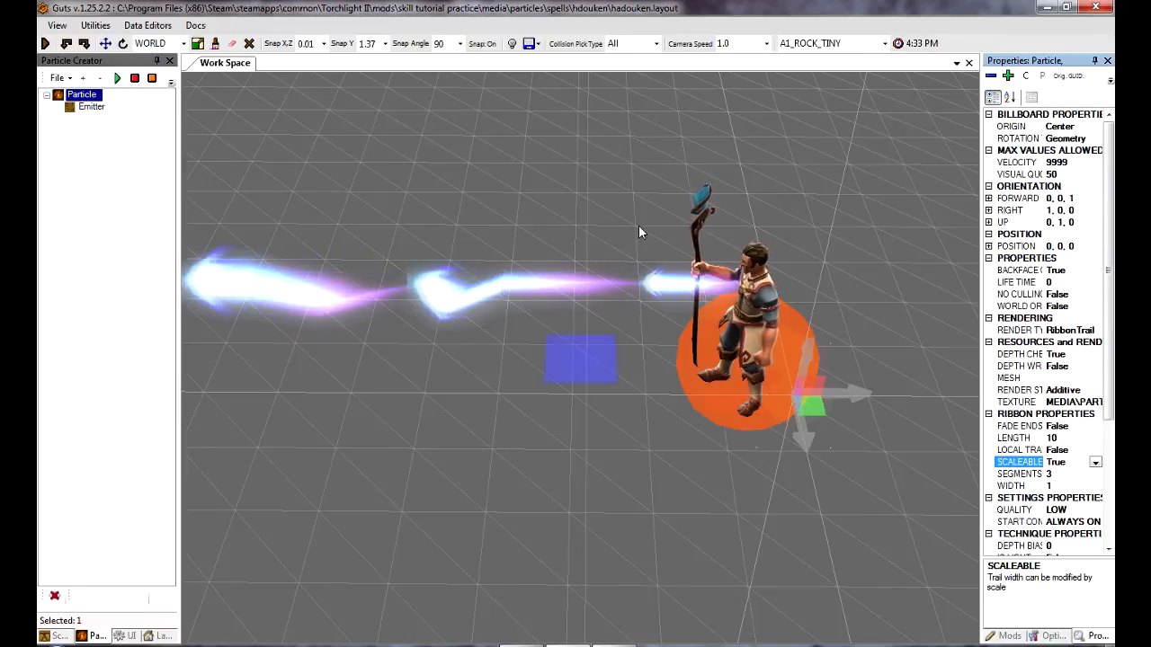
Check the Emitter's SCALEONLAUNCH fixed value again and close its editor
left_click(91, 107)
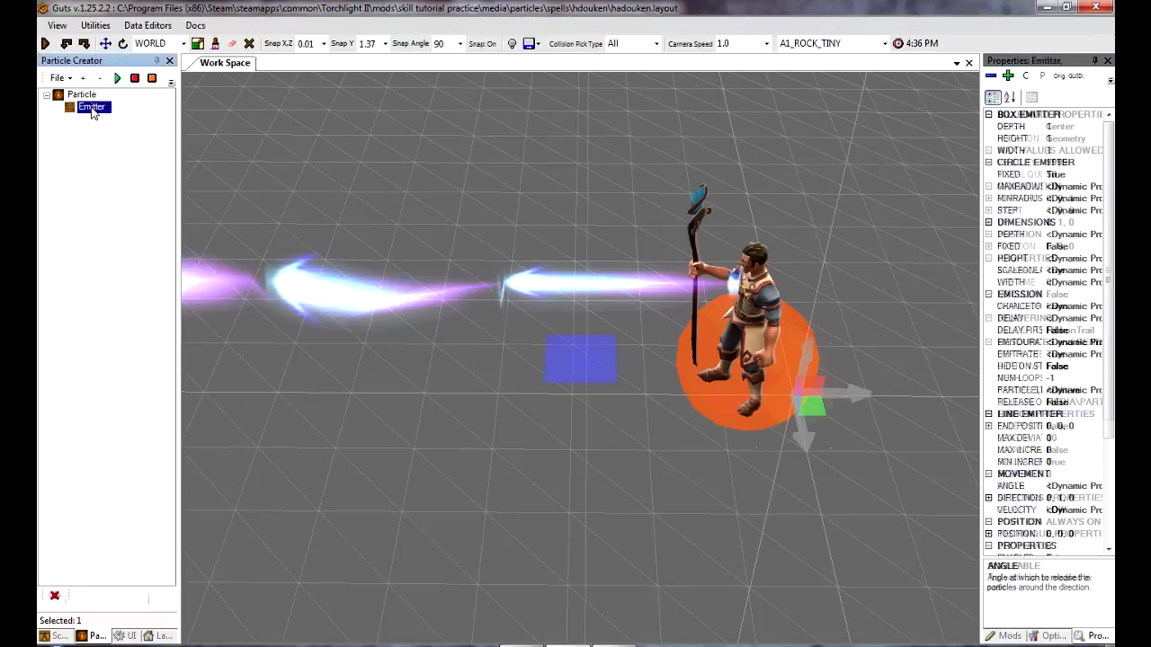
left_click(1074, 270)
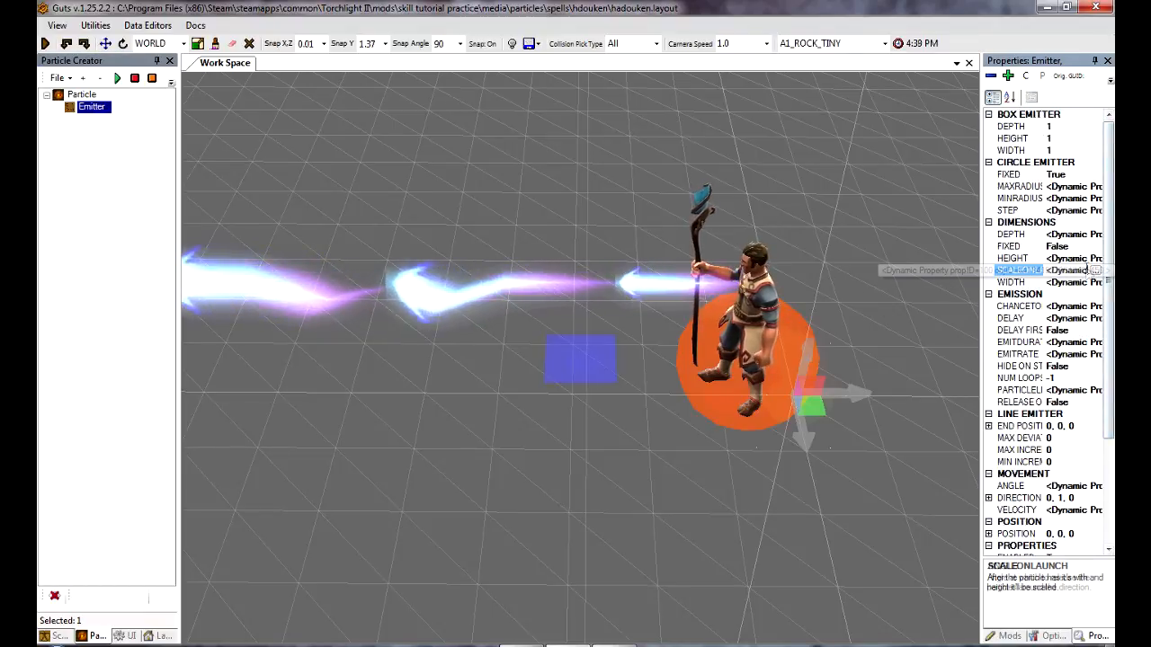
left_click(1101, 270)
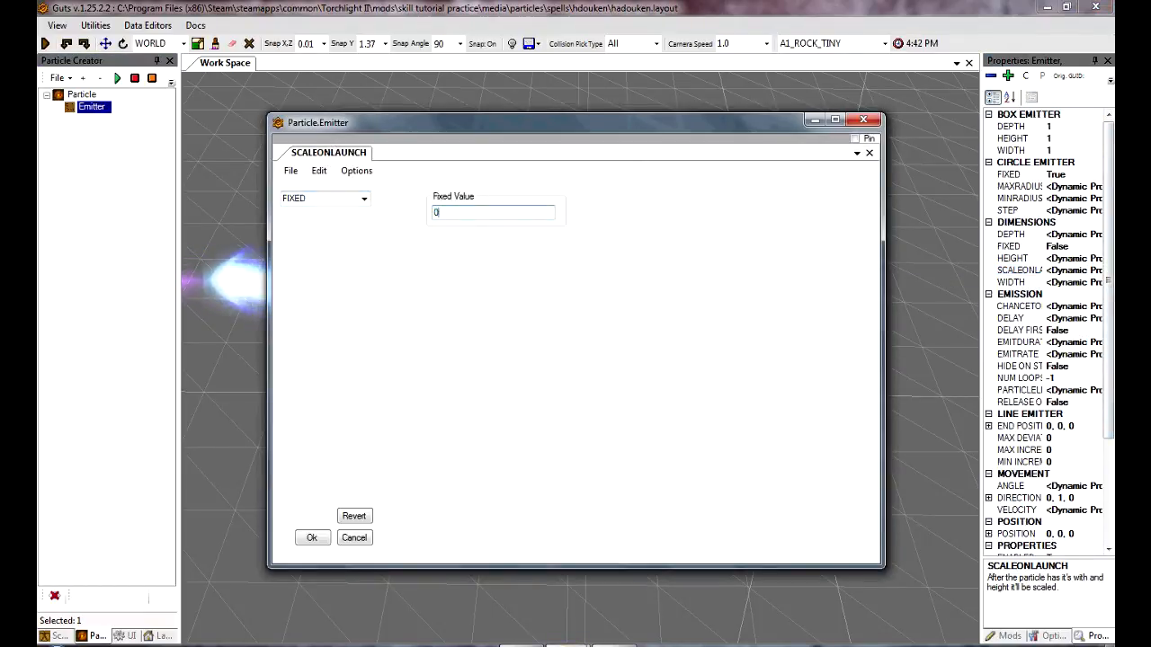
left_click(312, 538)
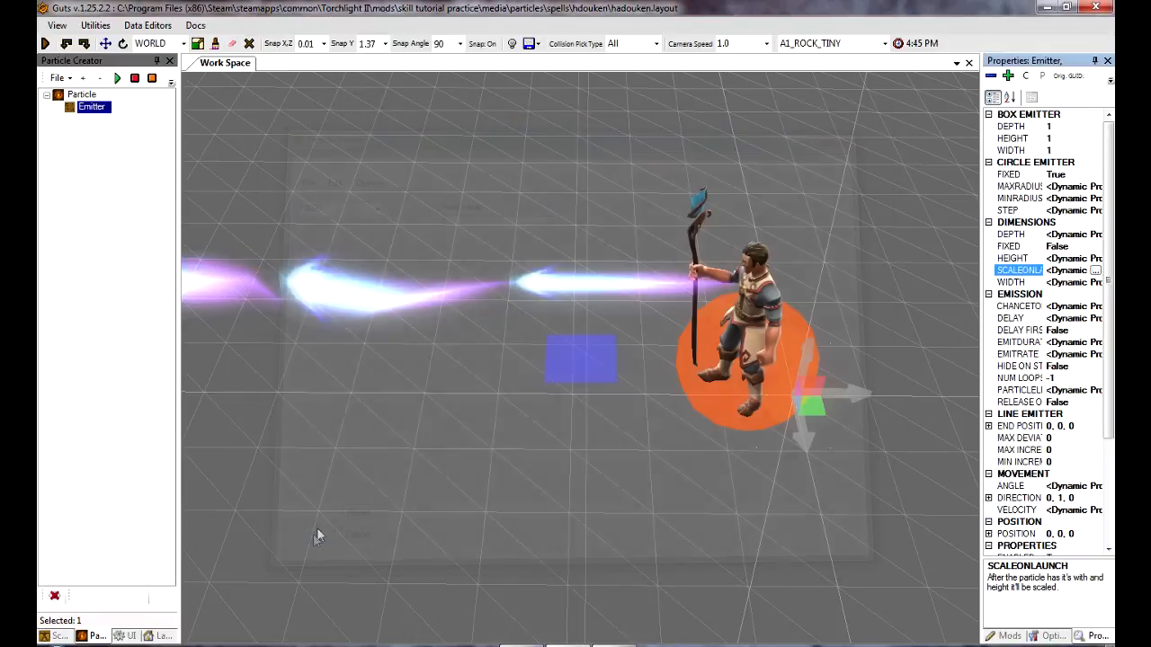
Set Scaleable back to False in the Particle's ribbon properties
left_click(82, 95)
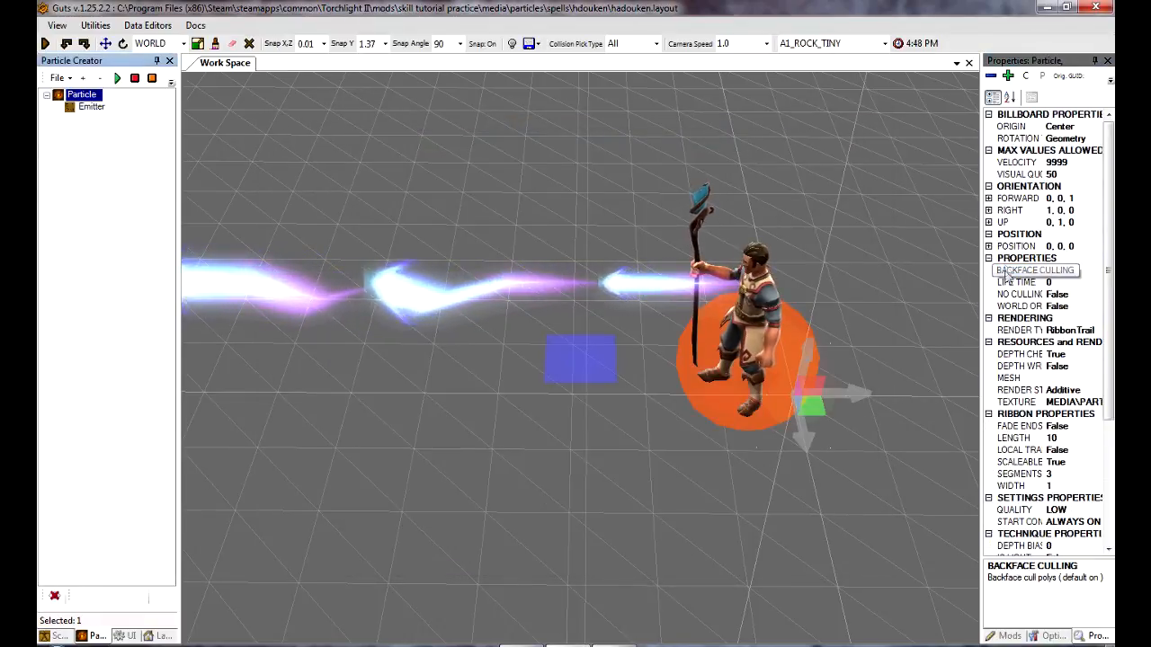
left_click(1077, 461)
left_click(1094, 462)
left_click(1076, 487)
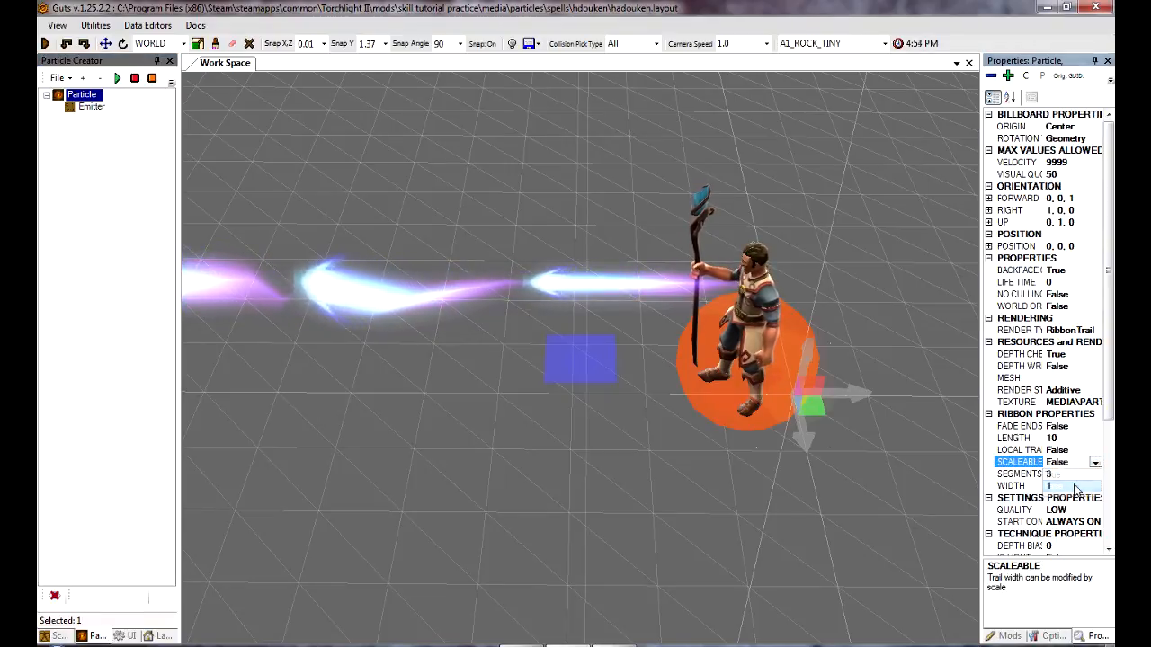
double_click(1080, 449)
left_click(1095, 453)
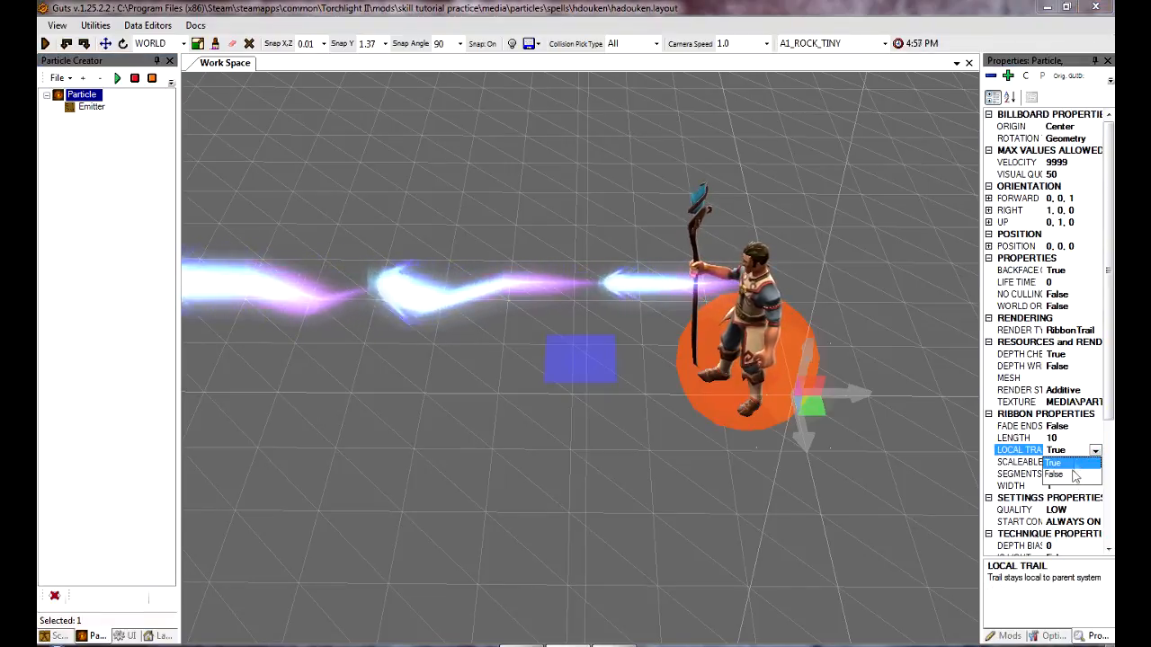
left_click(1076, 474)
Set the Particle's ribbon length to 4, segments to 12 and width to 2.2
left_click(1080, 437)
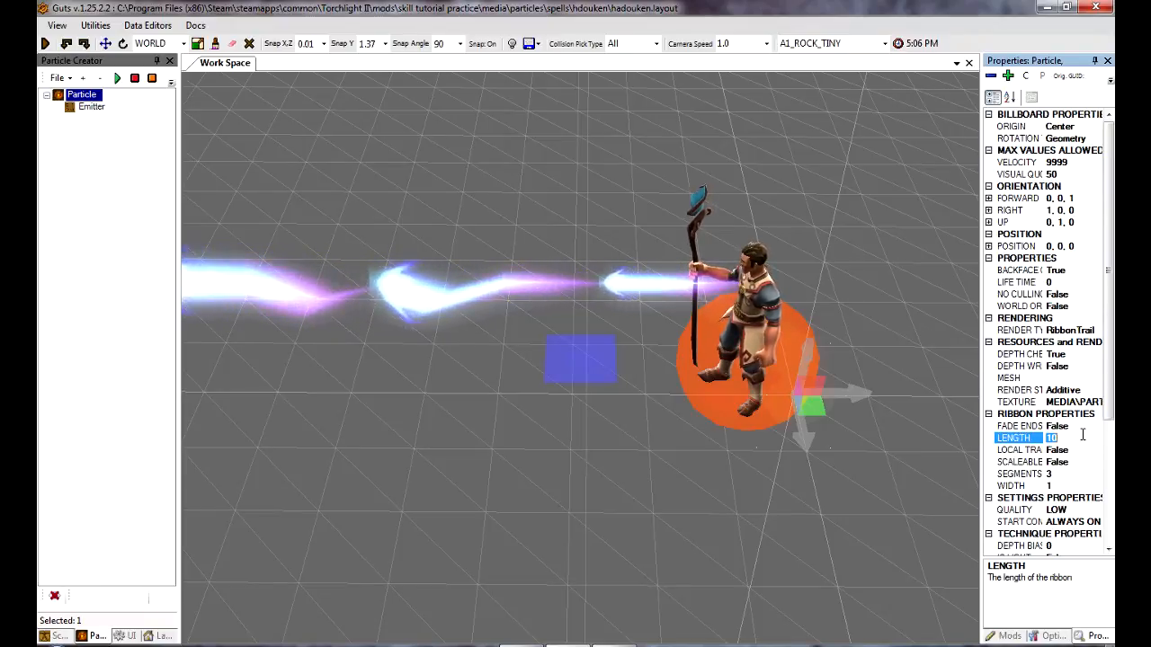
left_click(1075, 474)
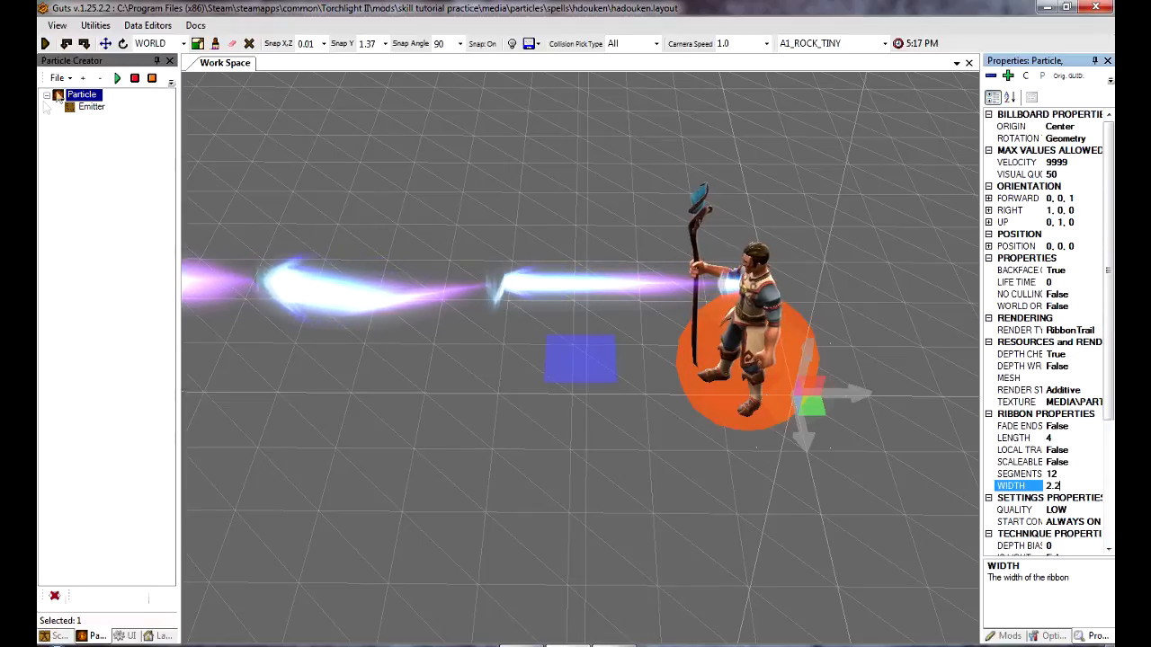
Save the hadouken layout with the resized ribbon and update the Particles data
left_click(57, 77)
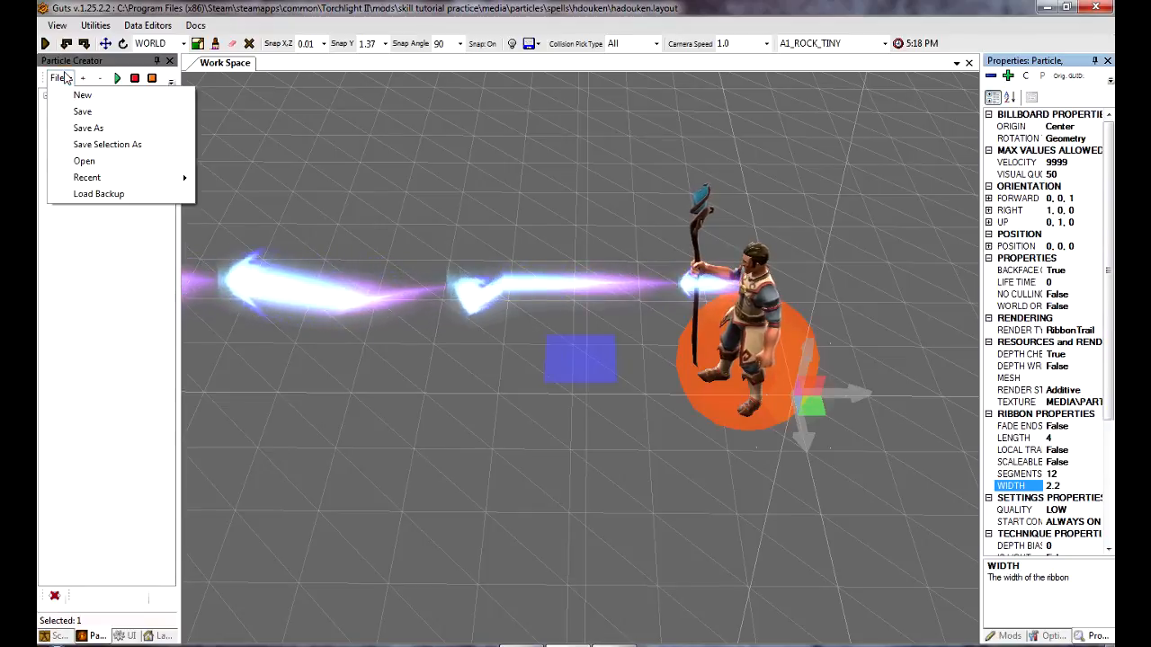
left_click(81, 112)
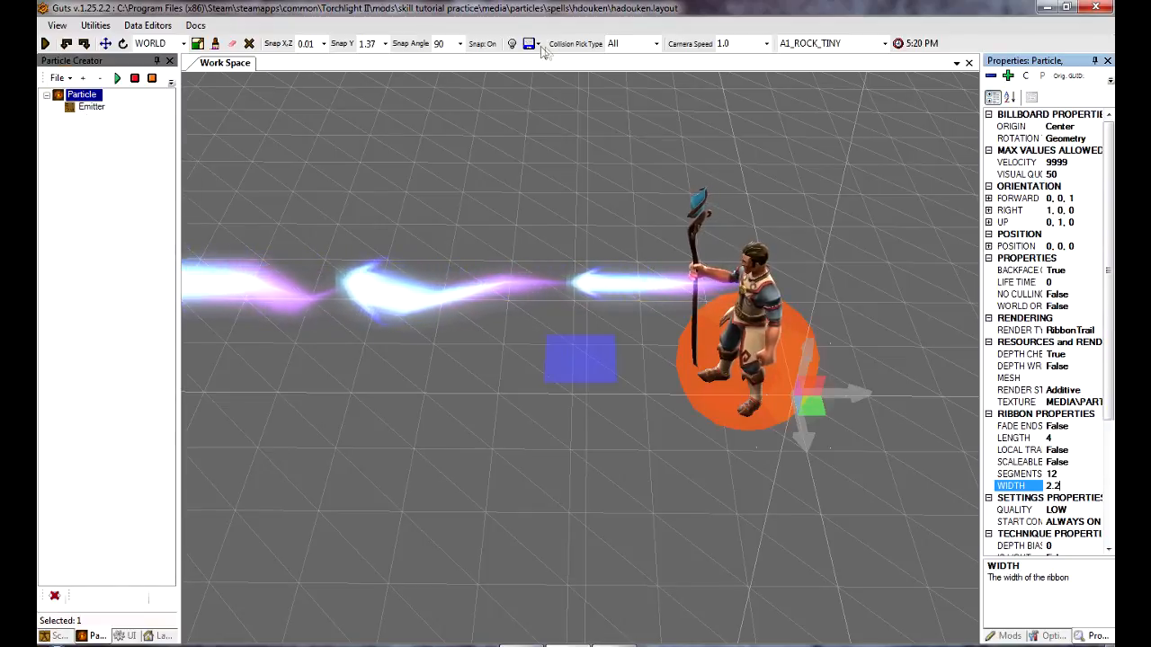
left_click(532, 43)
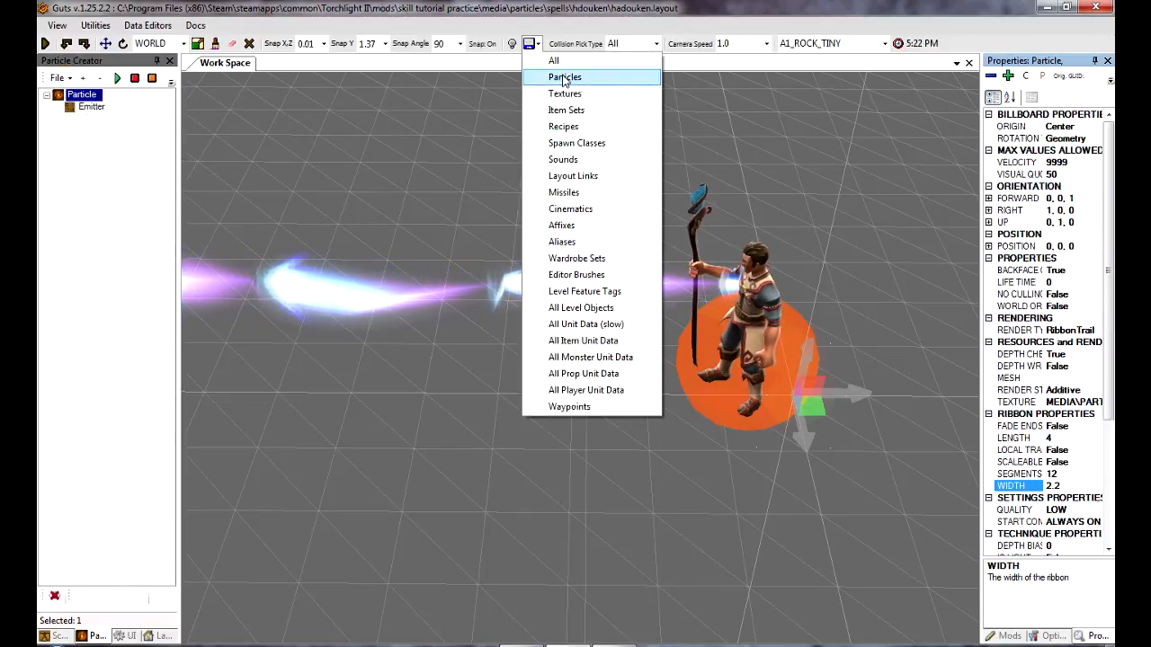
left_click(564, 79)
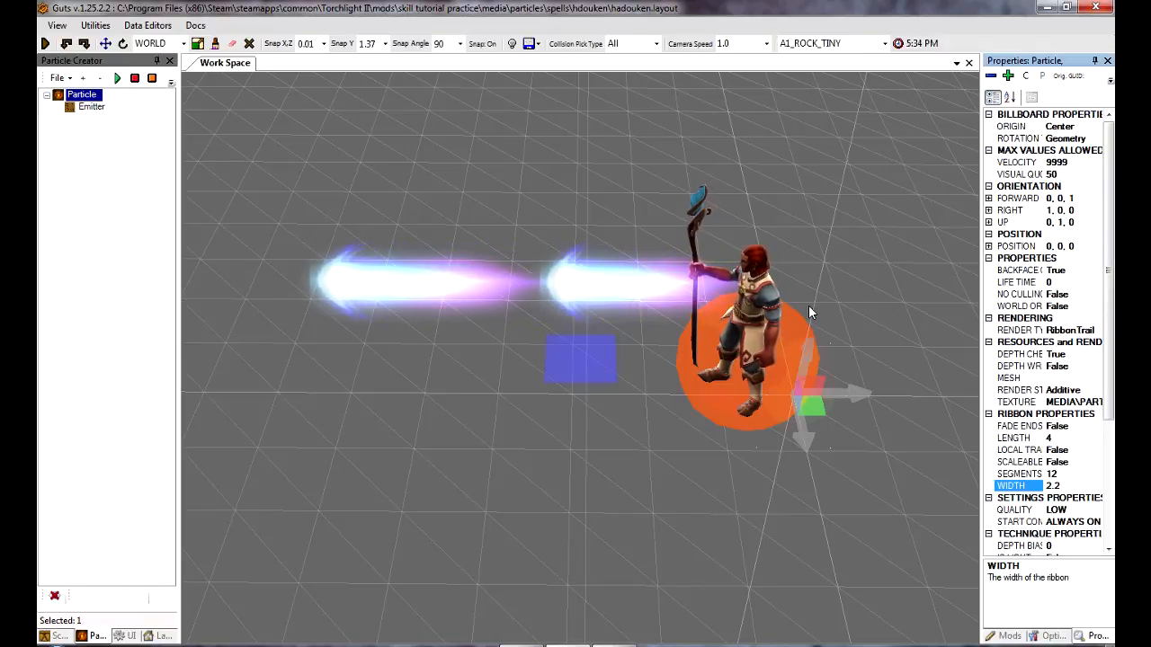
Set the Particle's ribbon length to 3 and apply it by saving the layout and updating the Particles data
left_click(1092, 438)
key("BackSpace")
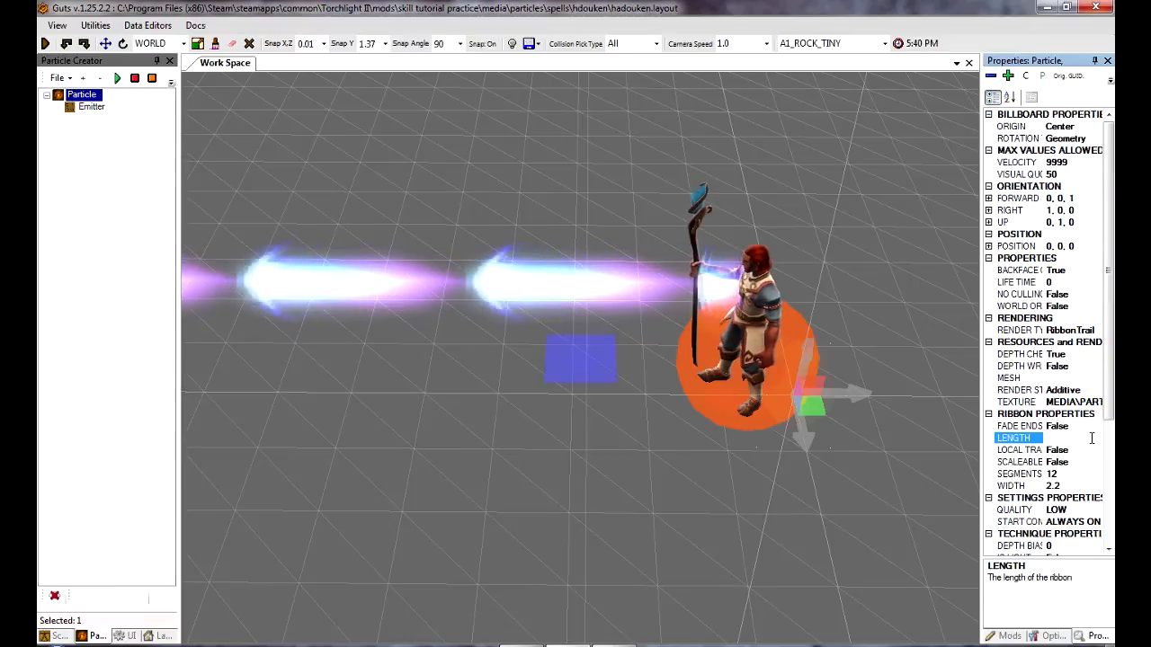
type("3")
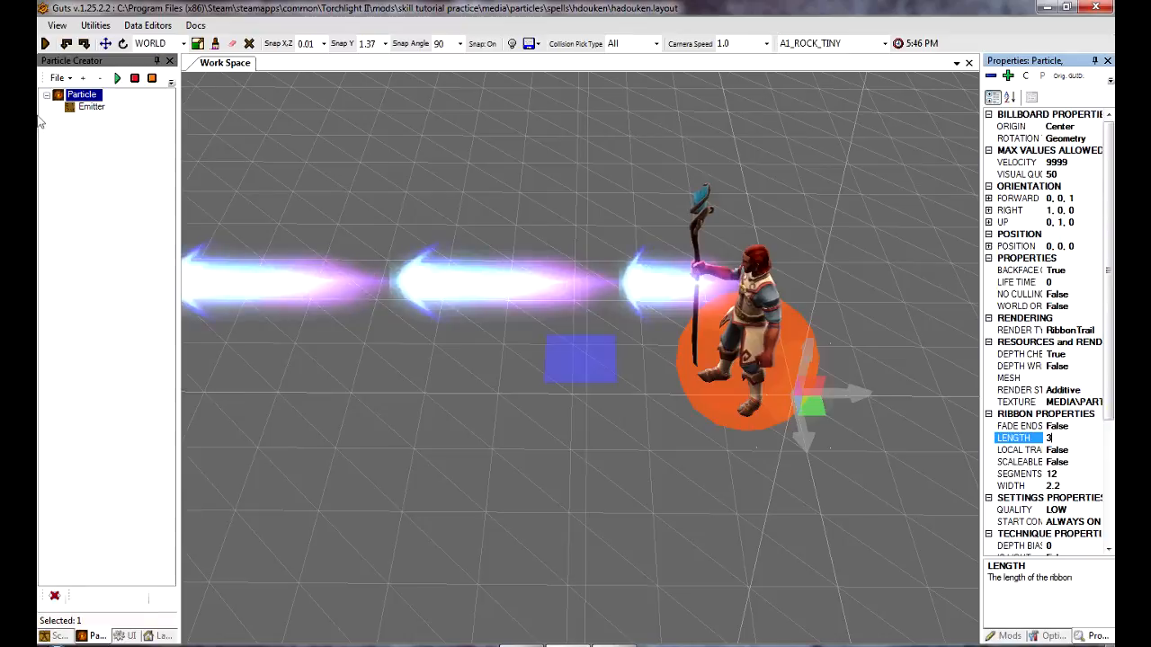
left_click(57, 77)
left_click(84, 112)
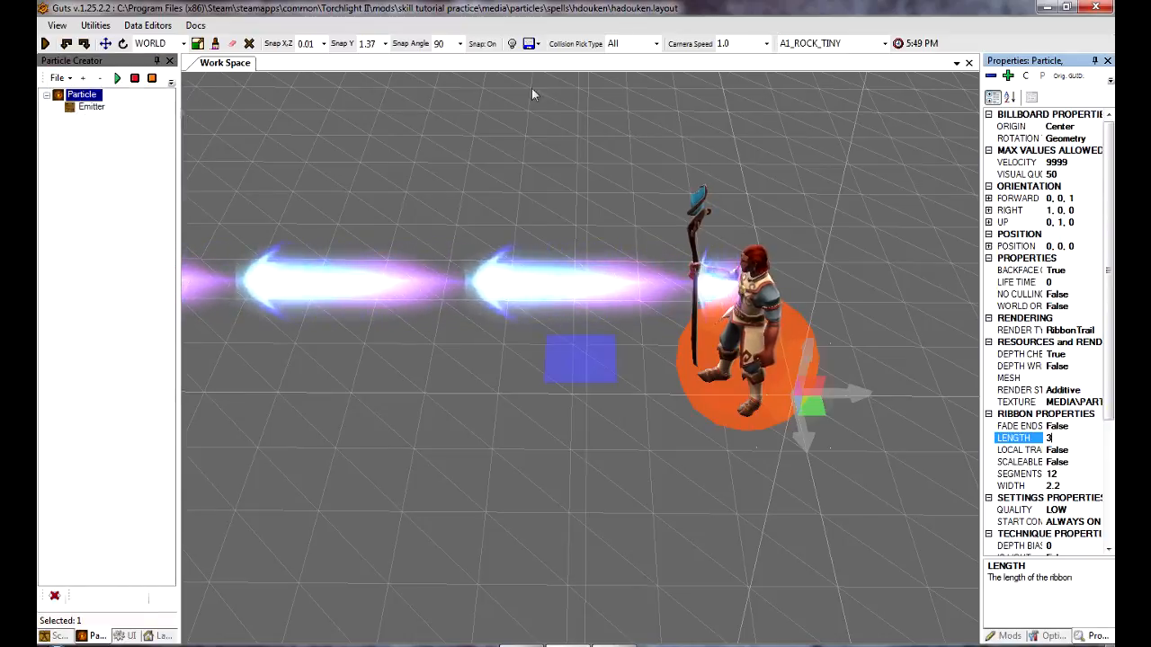
left_click(537, 43)
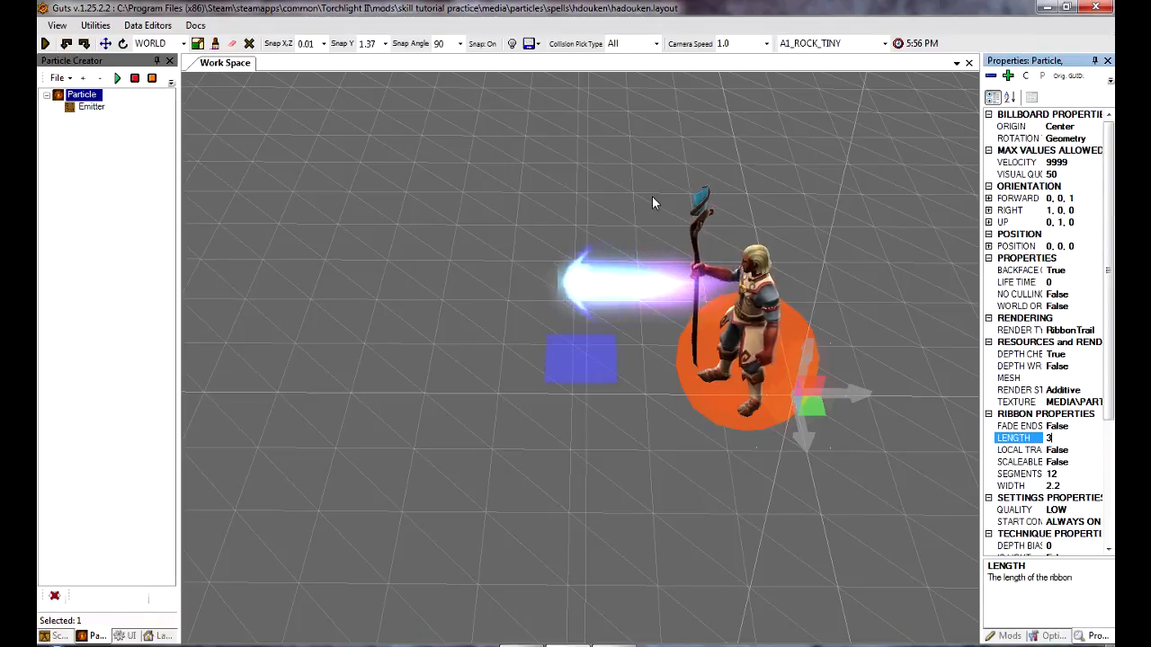
Set the Particle's ribbon length to 2 and apply it by saving the layout and updating the Particles data
left_click(1075, 439)
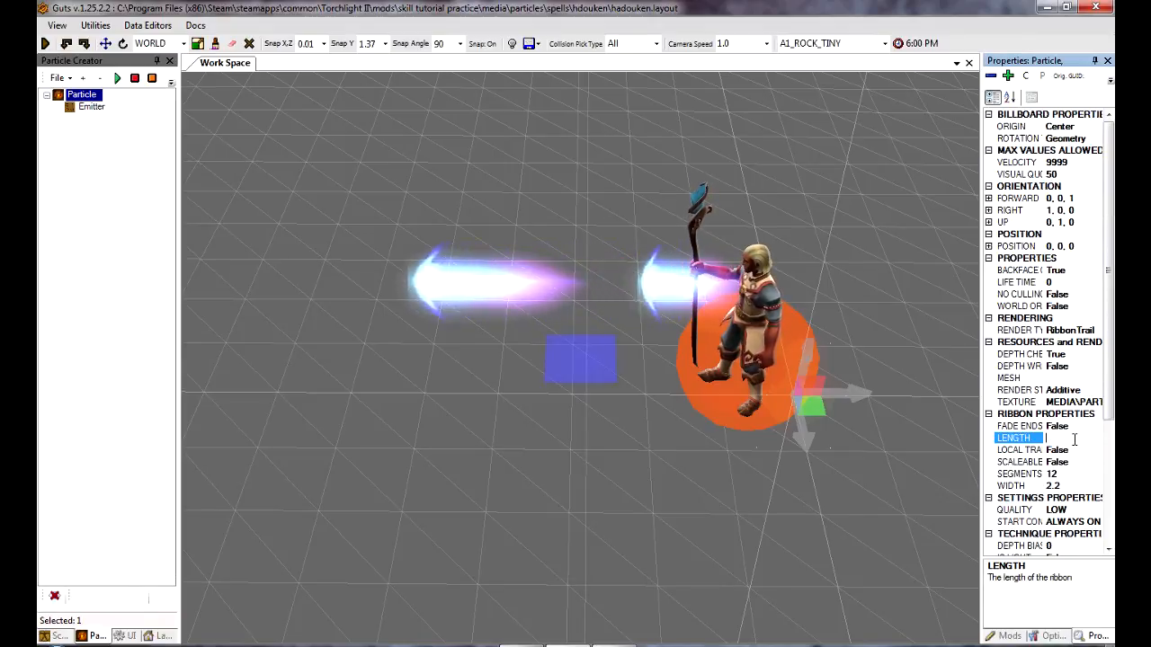
type("2")
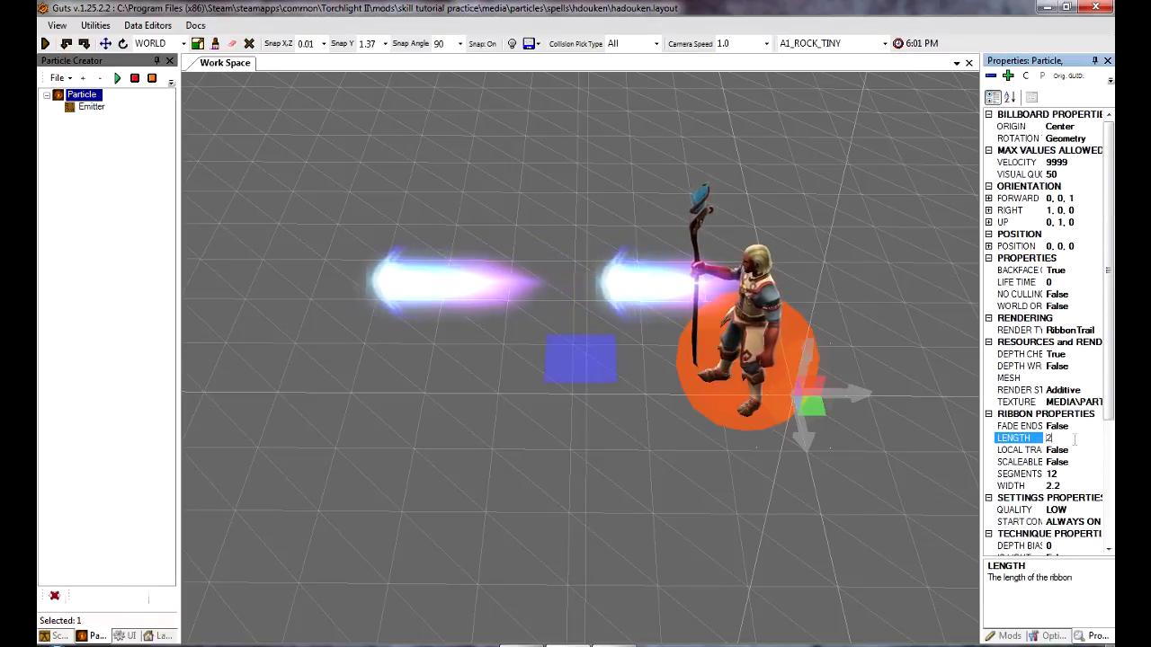
left_click(57, 77)
left_click(92, 112)
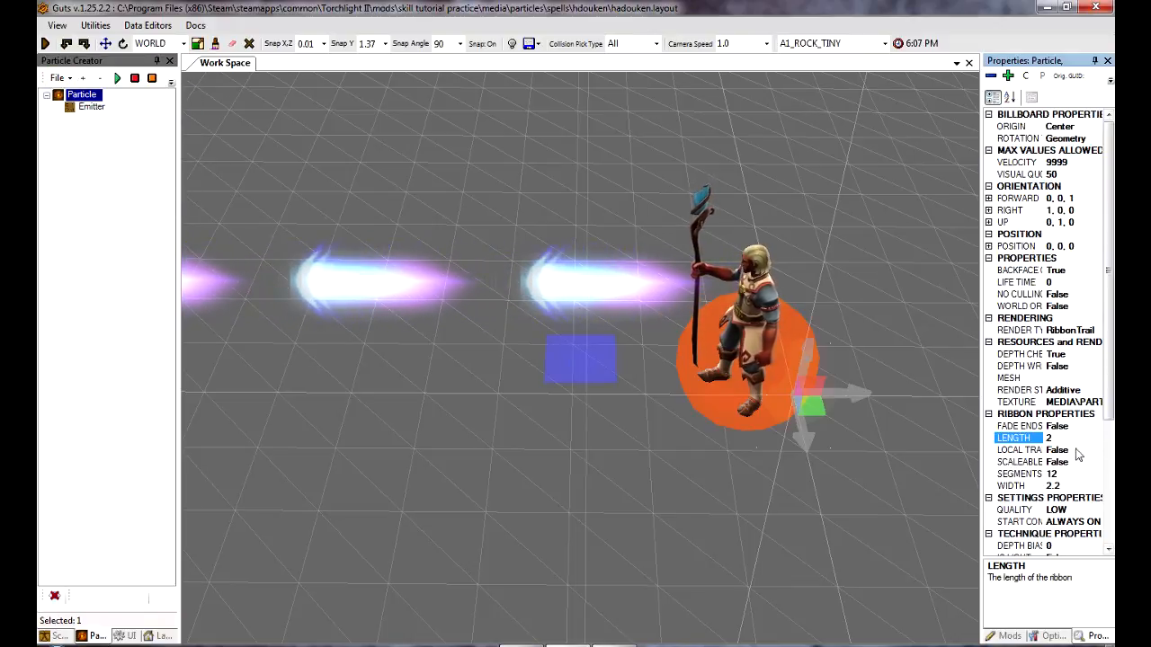
left_click(1025, 449)
left_click(58, 77)
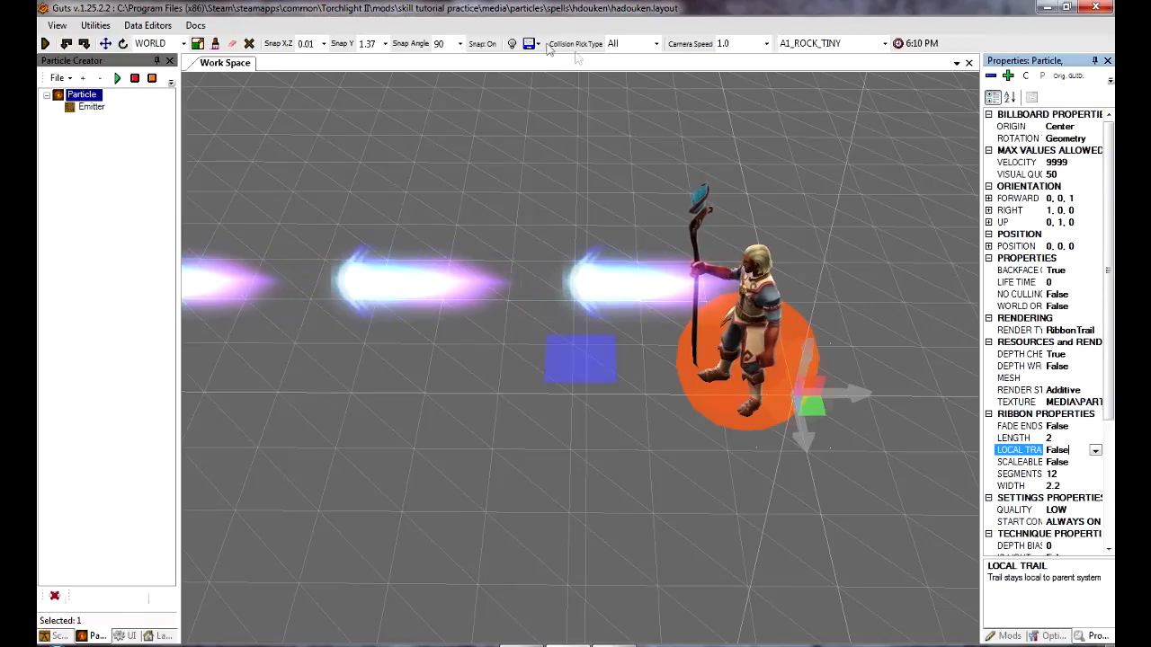
left_click(536, 44)
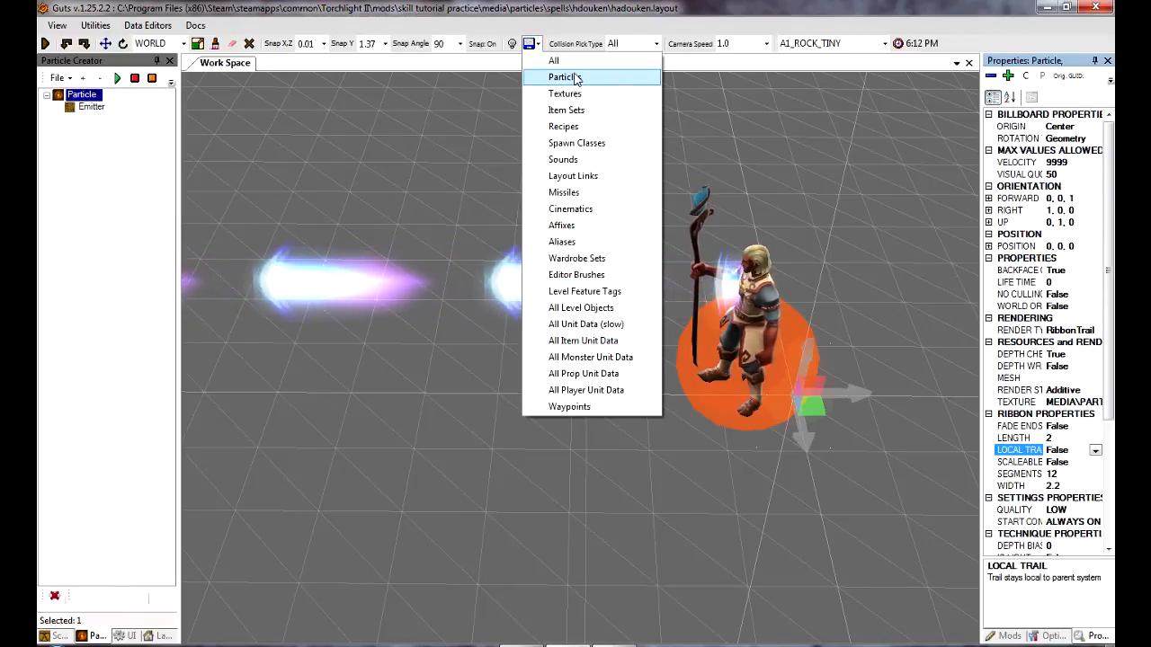
left_click(576, 77)
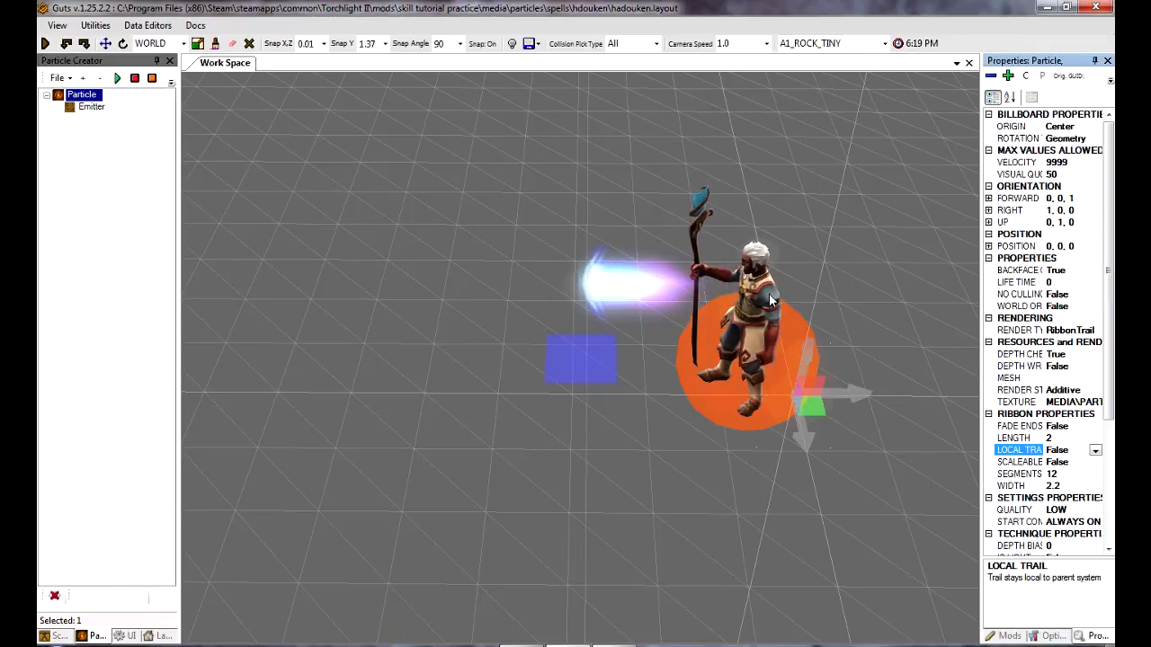
Add a Sine Force affector to the Particle
left_click(664, 503)
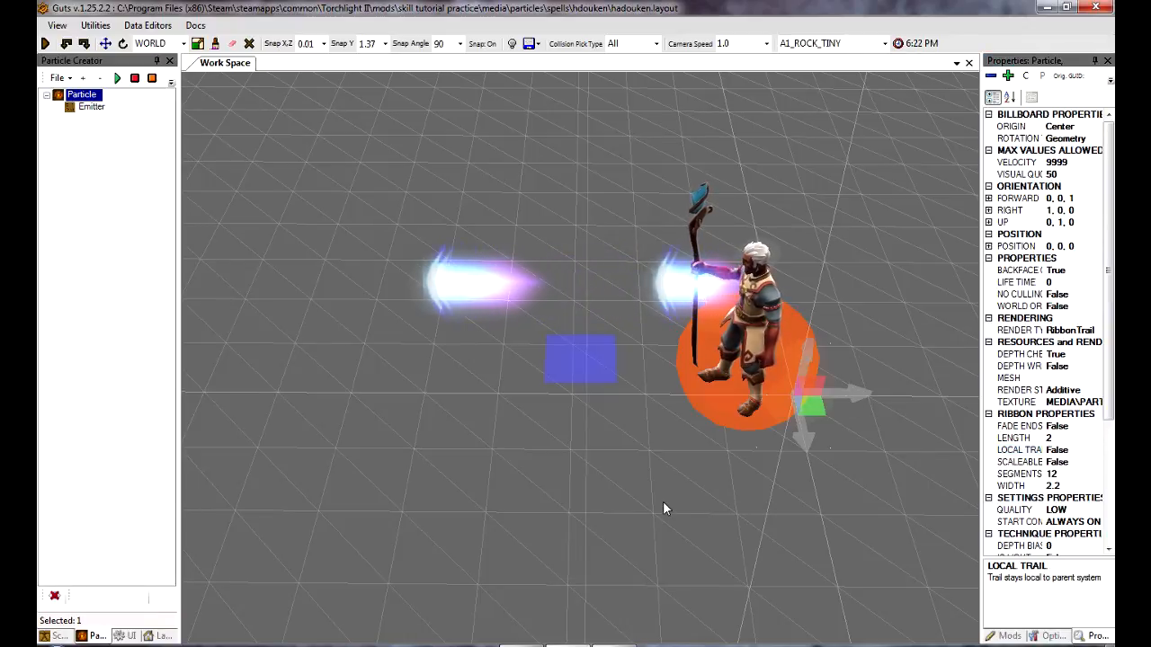
key("f")
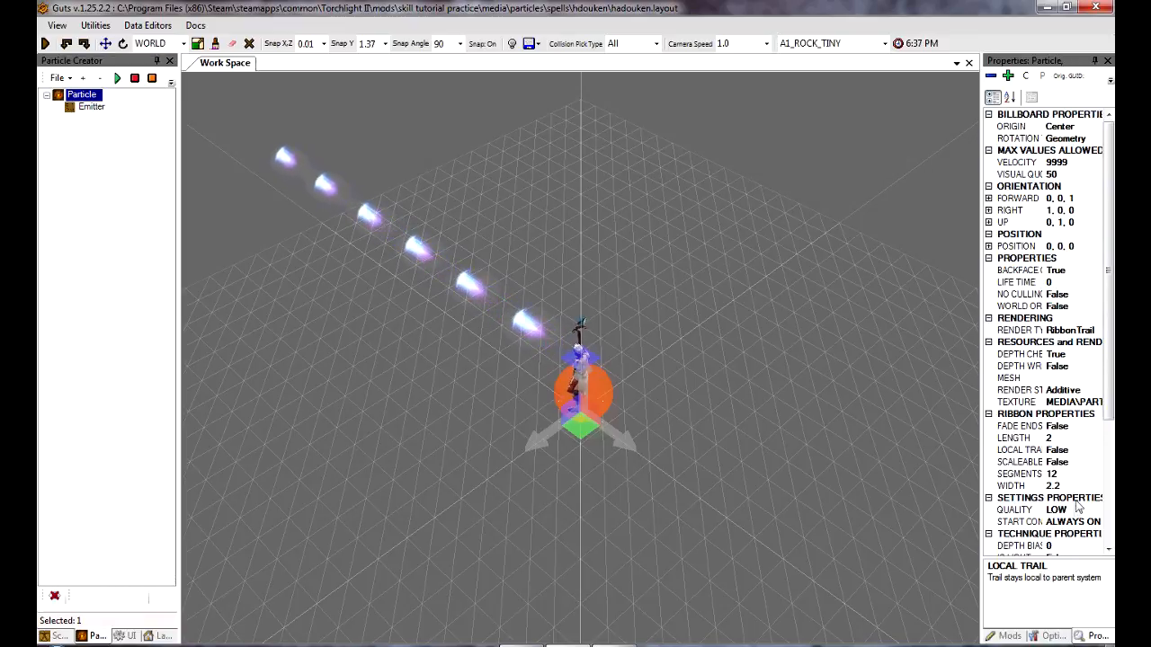
left_click(104, 200)
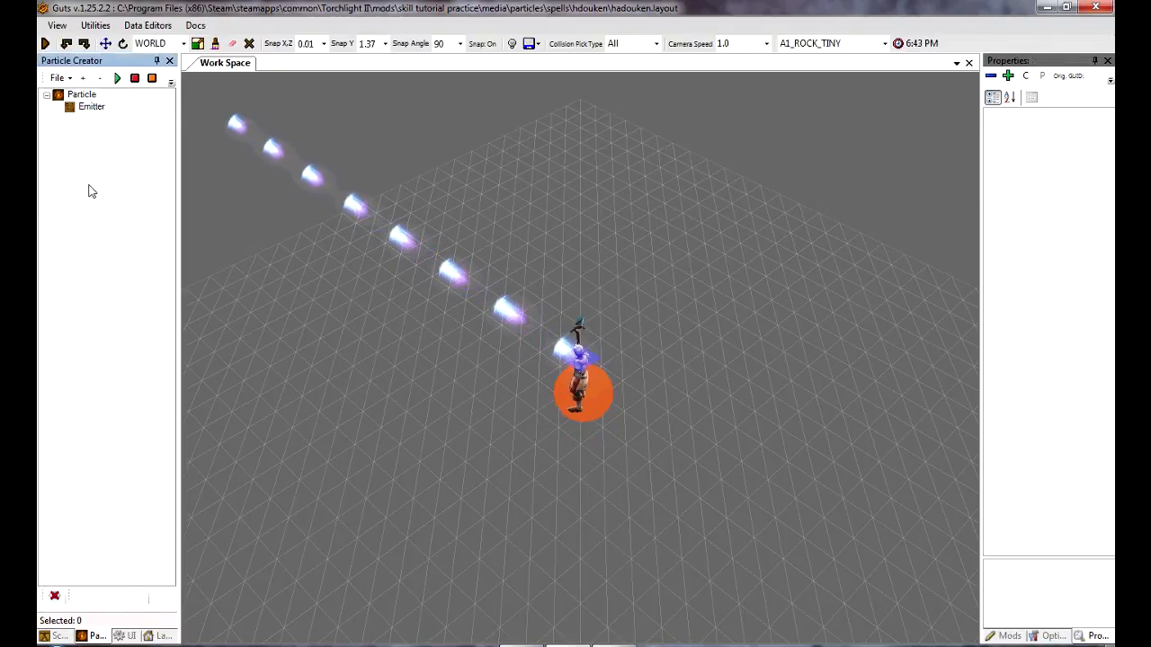
left_click(90, 94)
right_click(89, 95)
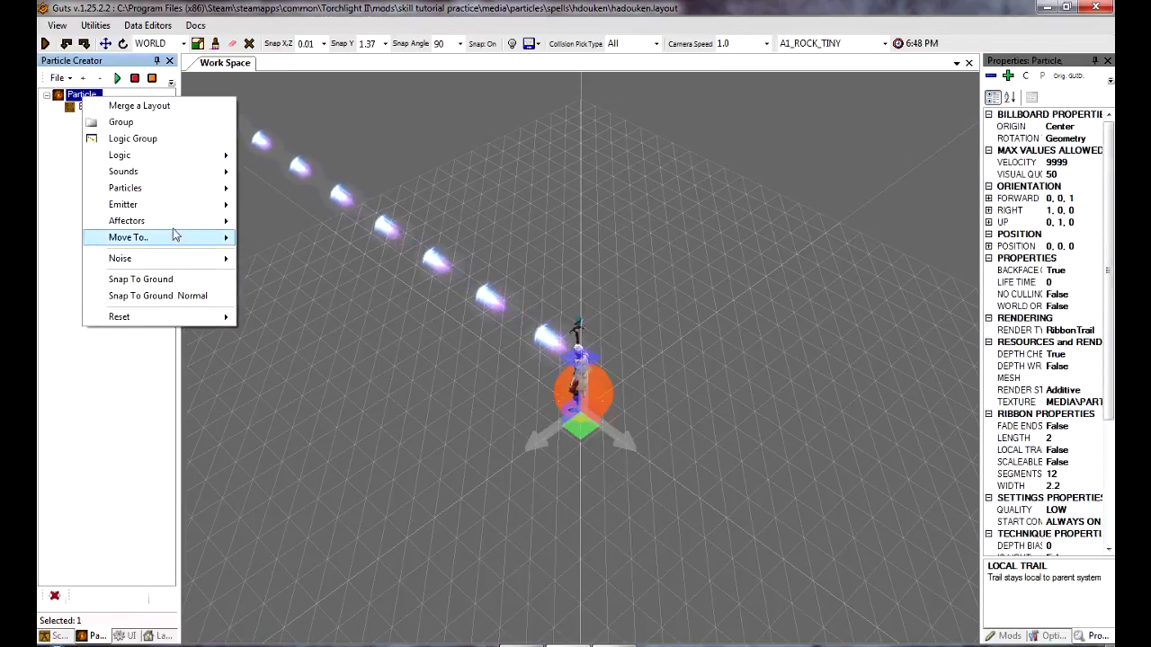
mouse_move(178, 221)
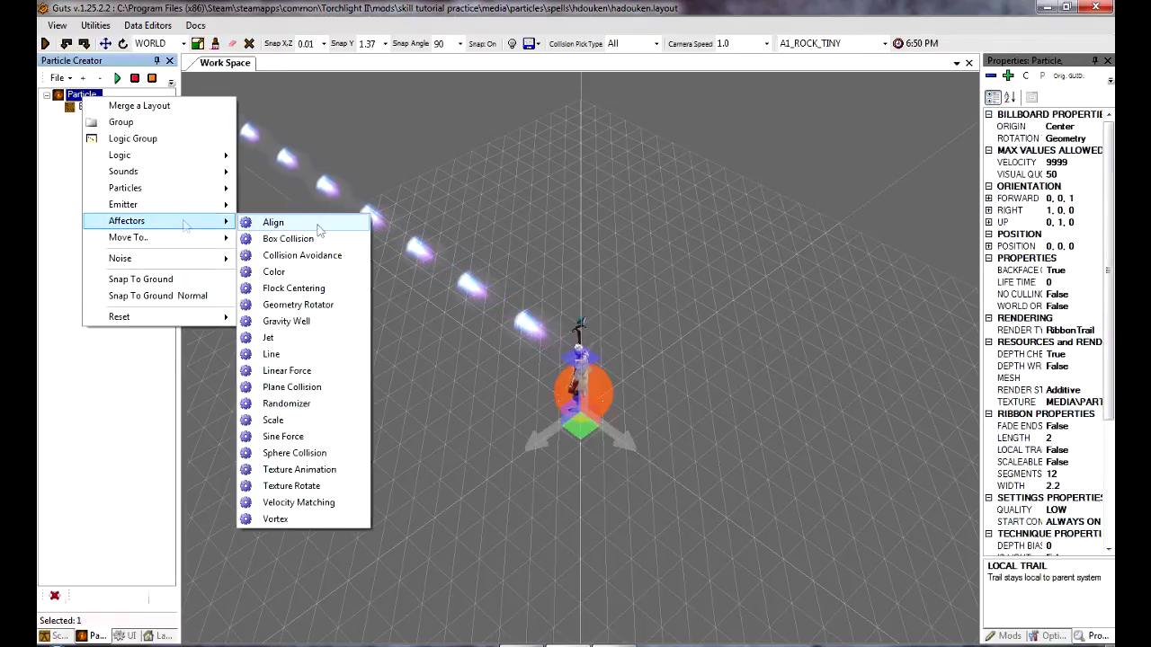
left_click(268, 439)
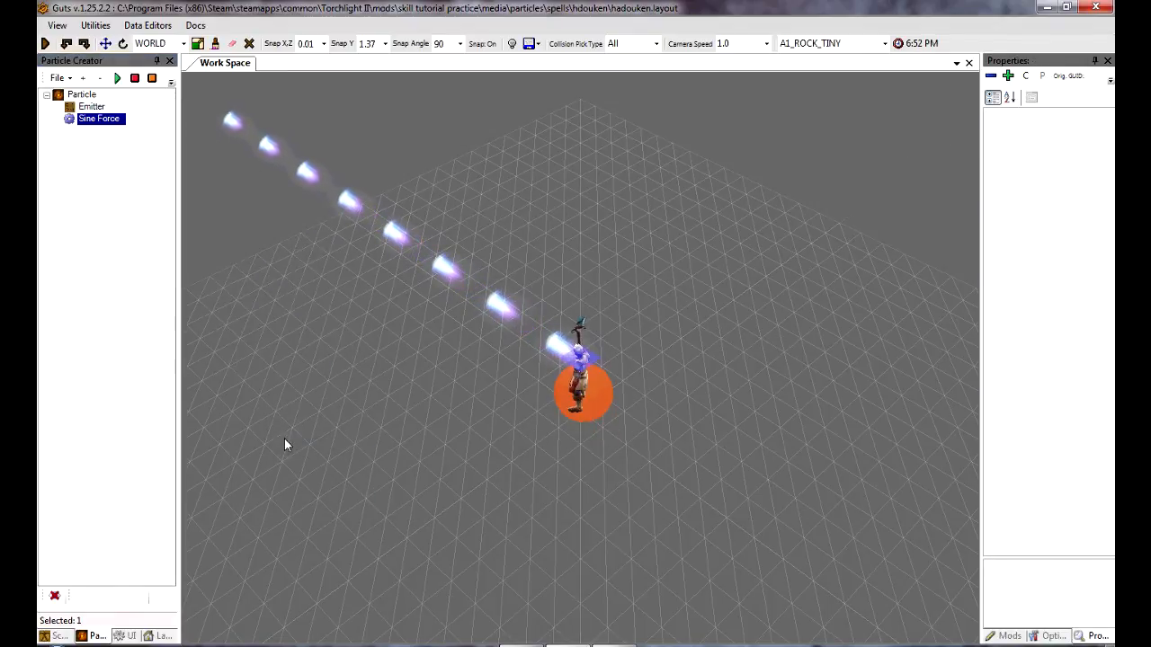
Set the Sine Force's force application to Average and its X and Z forces to 1
left_click(118, 123)
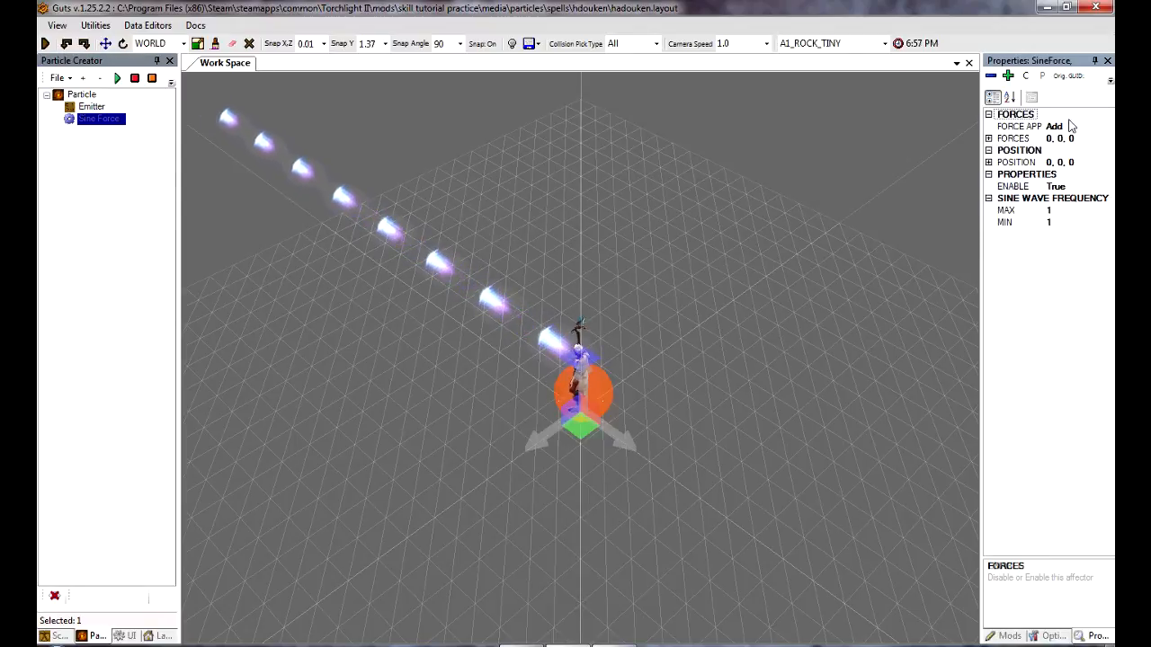
left_click(1017, 126)
left_click(1107, 127)
left_click(1084, 151)
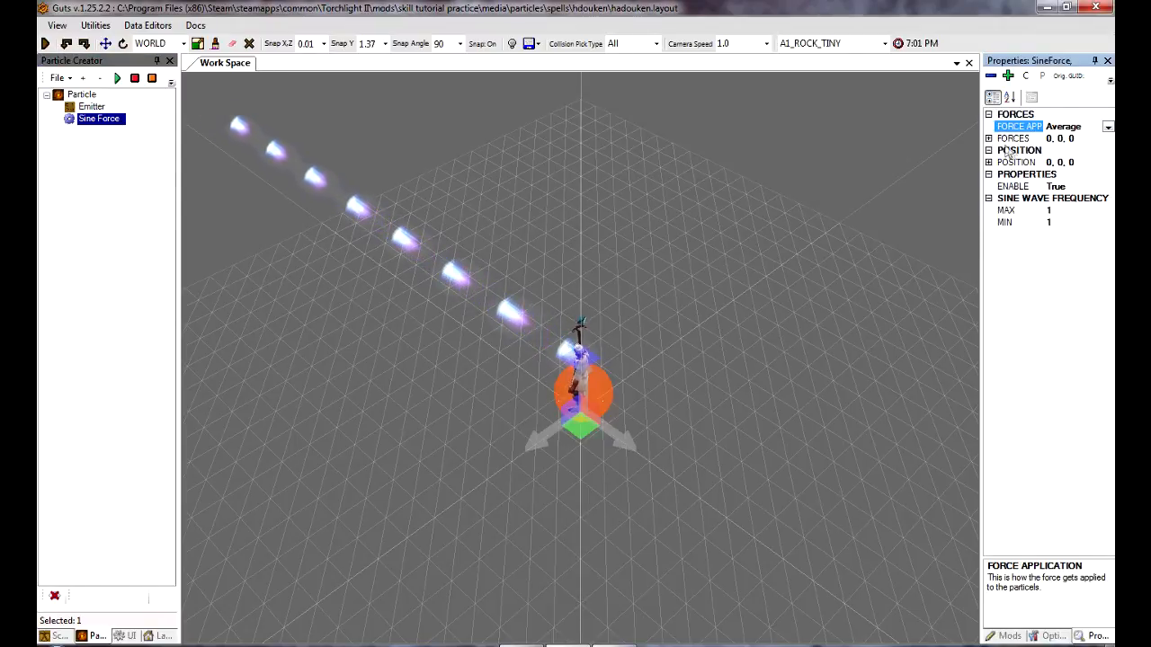
left_click(989, 140)
left_click(1070, 151)
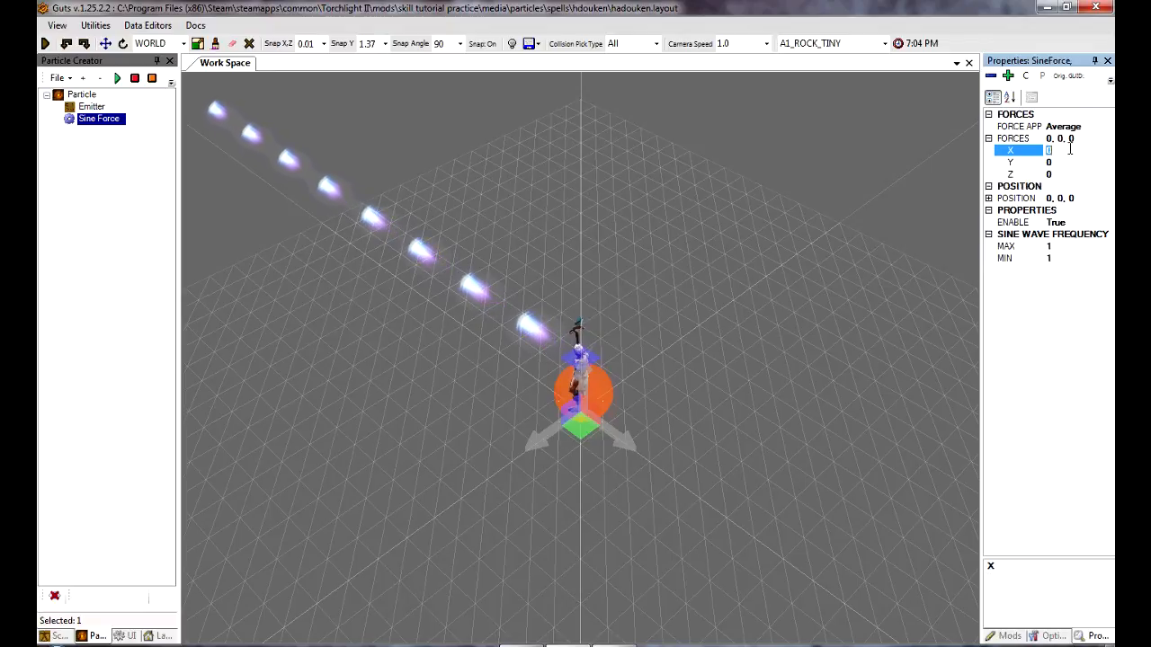
left_click(1075, 175)
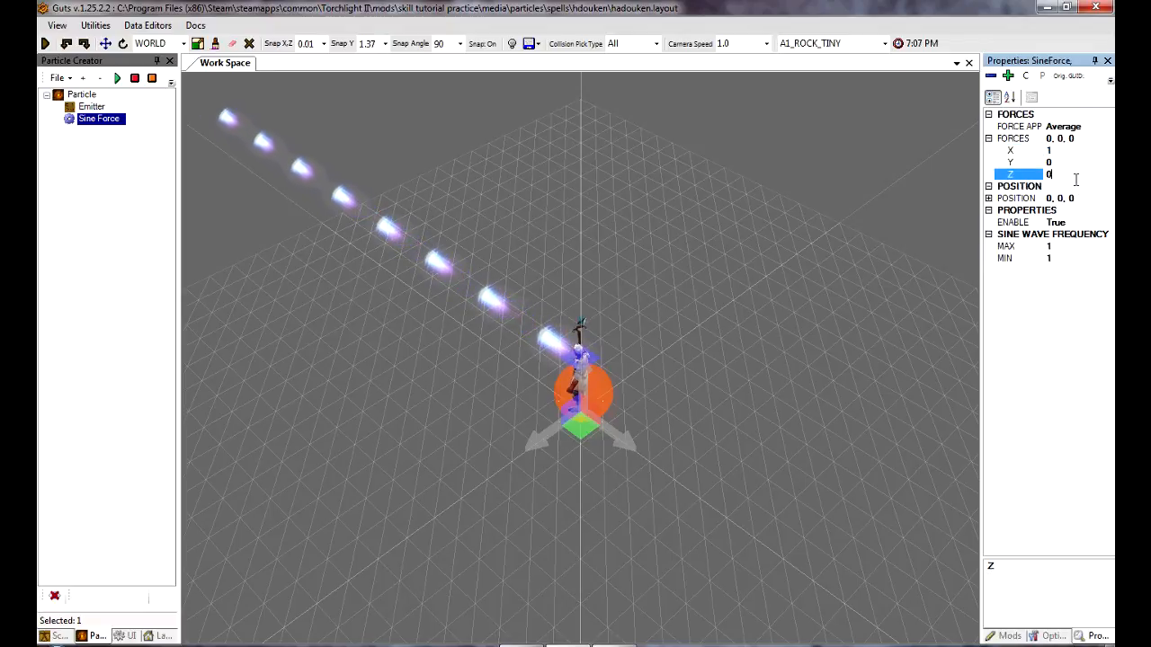
Set the Sine Force's sine wave frequency to a maximum of 9 and a minimum of 6
left_click(1088, 247)
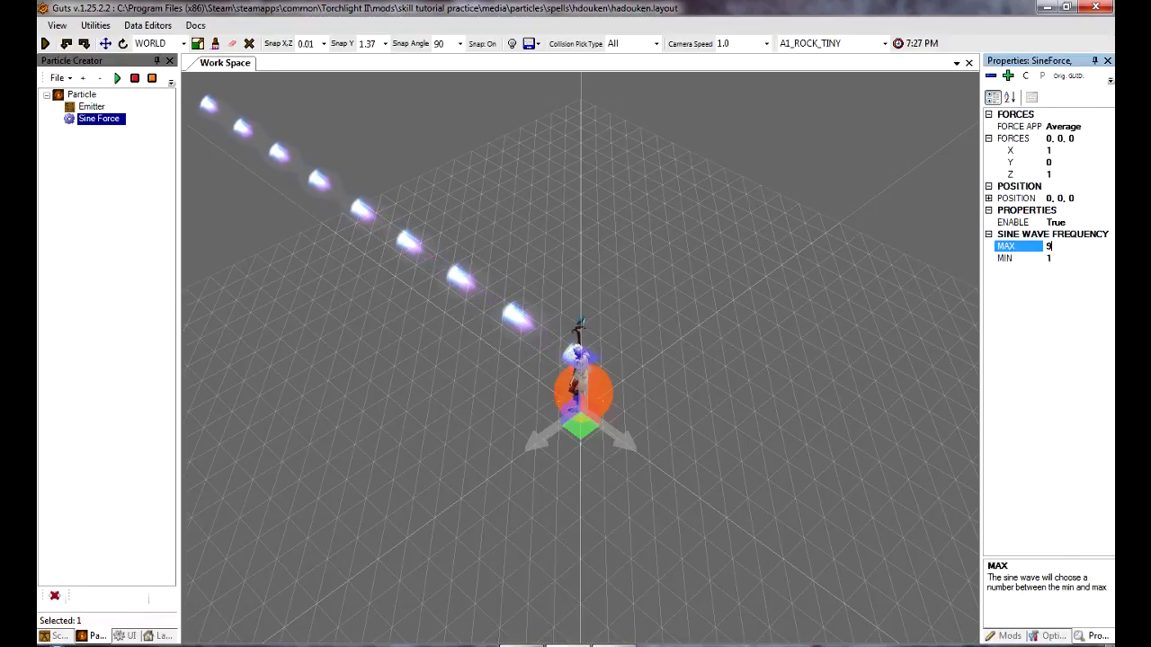
left_click(1084, 258)
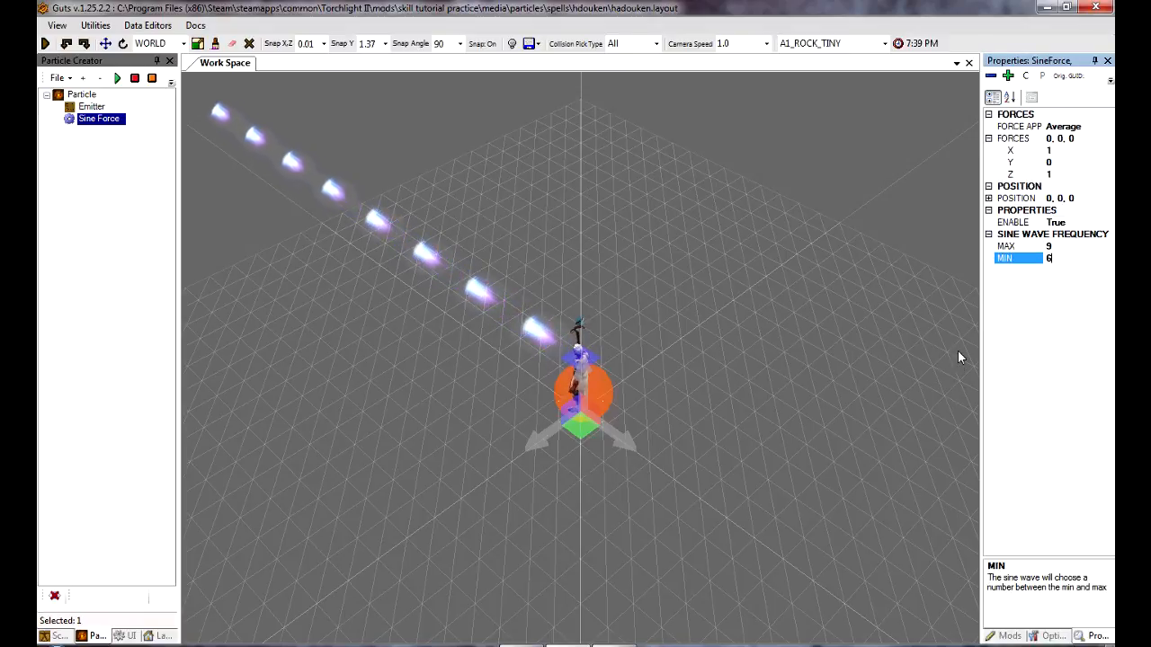
left_click(1072, 246)
Save the hadouken layout with the Sine Force affector and update the Particles data
left_click(59, 78)
left_click(136, 113)
left_click(539, 45)
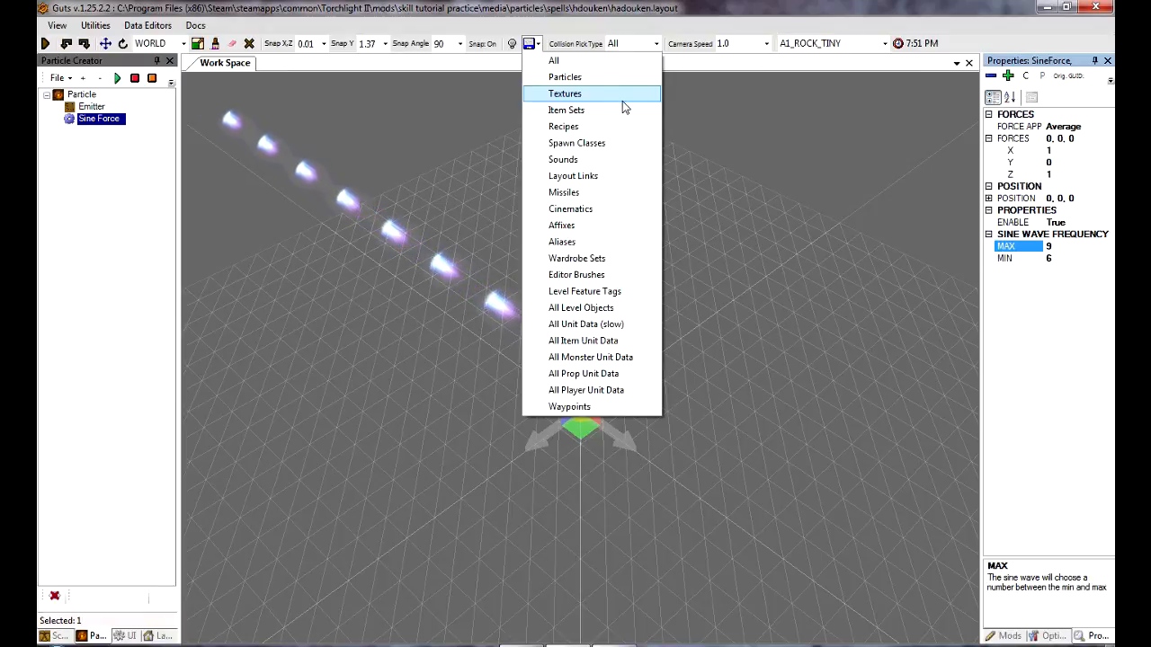
left_click(591, 78)
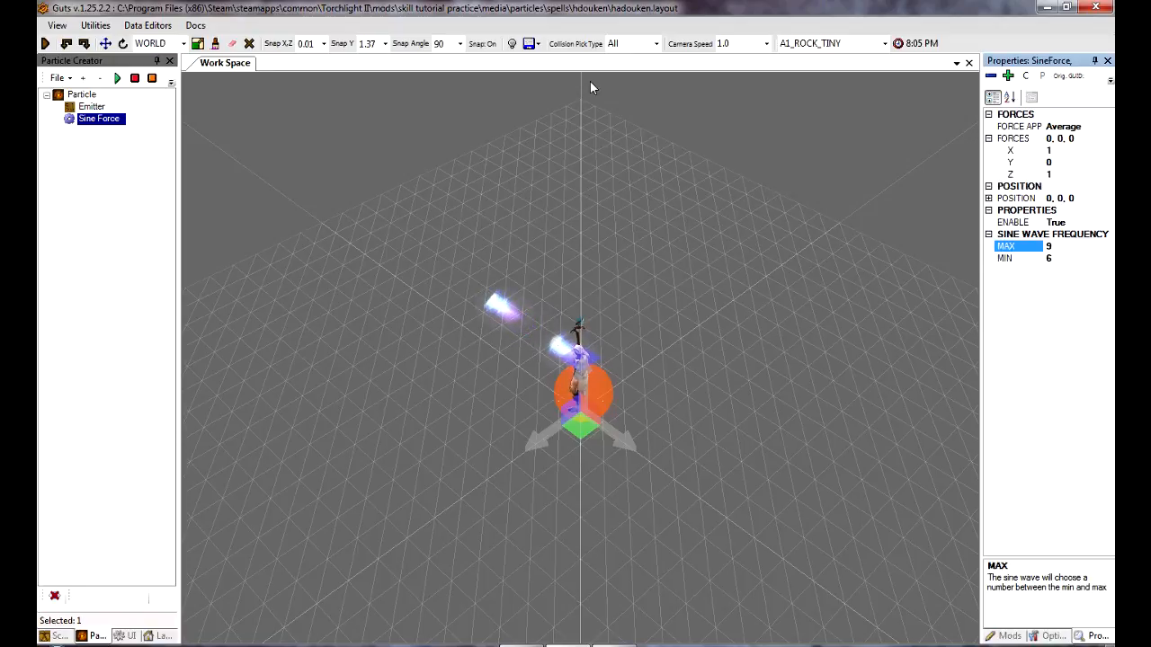
right_click_drag(675, 219, 660, 268)
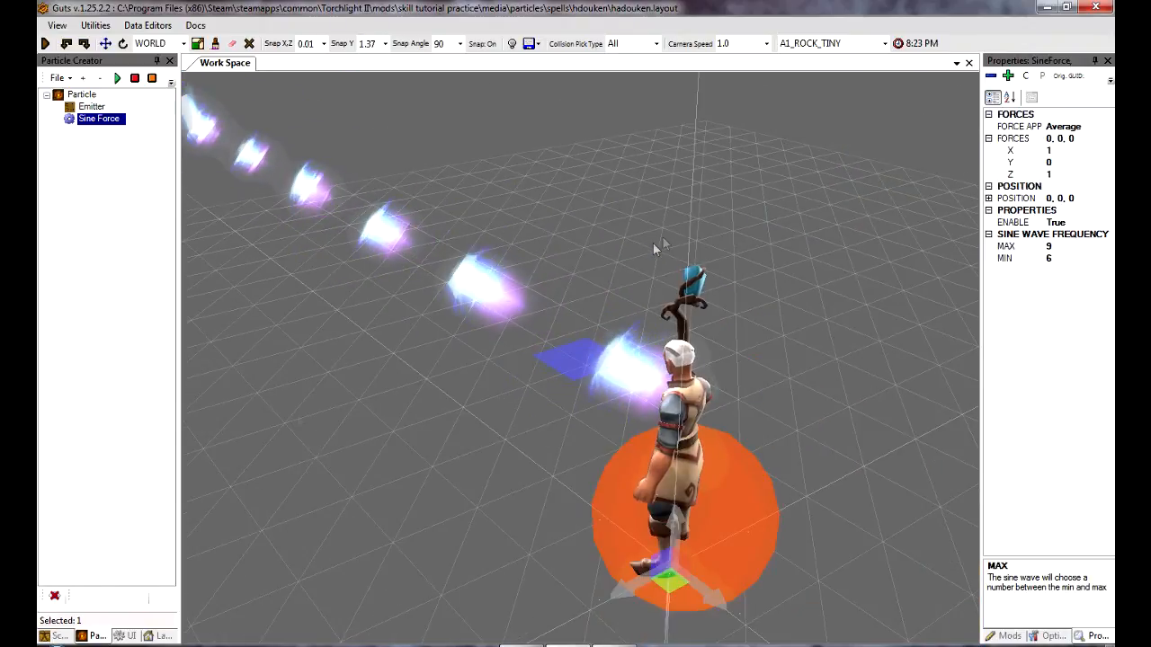
Set Fade Ends to True in the Particle's ribbon properties
left_click(81, 94)
left_click(1057, 425)
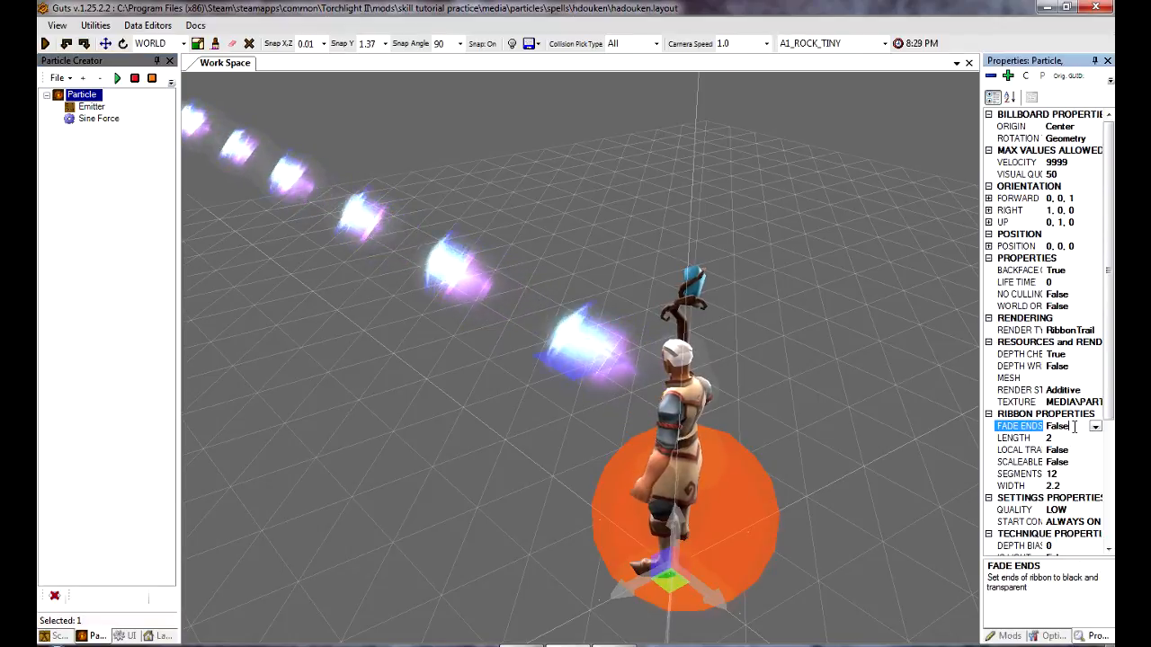
left_click(1095, 427)
left_click(1057, 438)
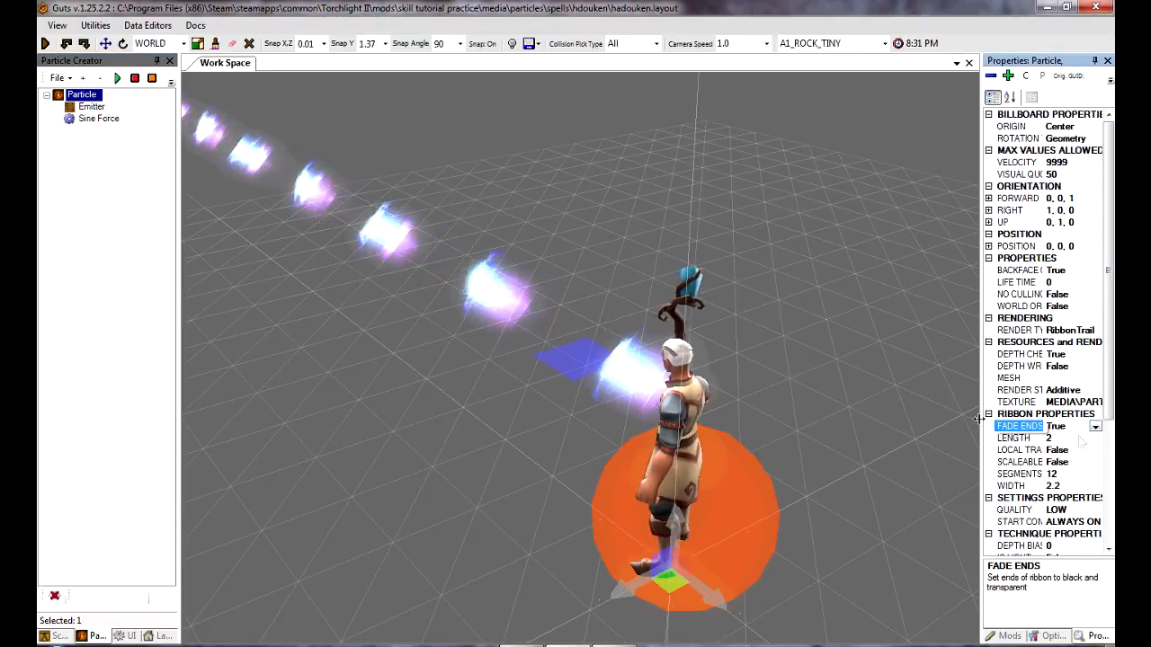
Save the hadouken layout with the faded ribbon ends and update the Particles data
left_click(57, 77)
left_click(85, 111)
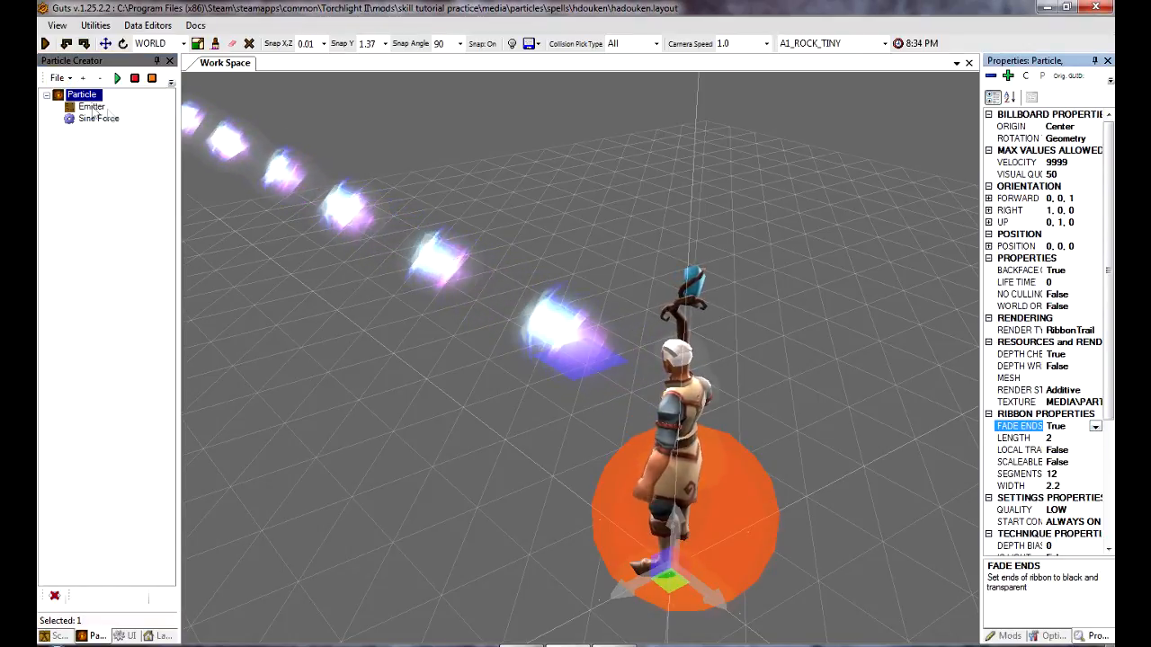
left_click(537, 43)
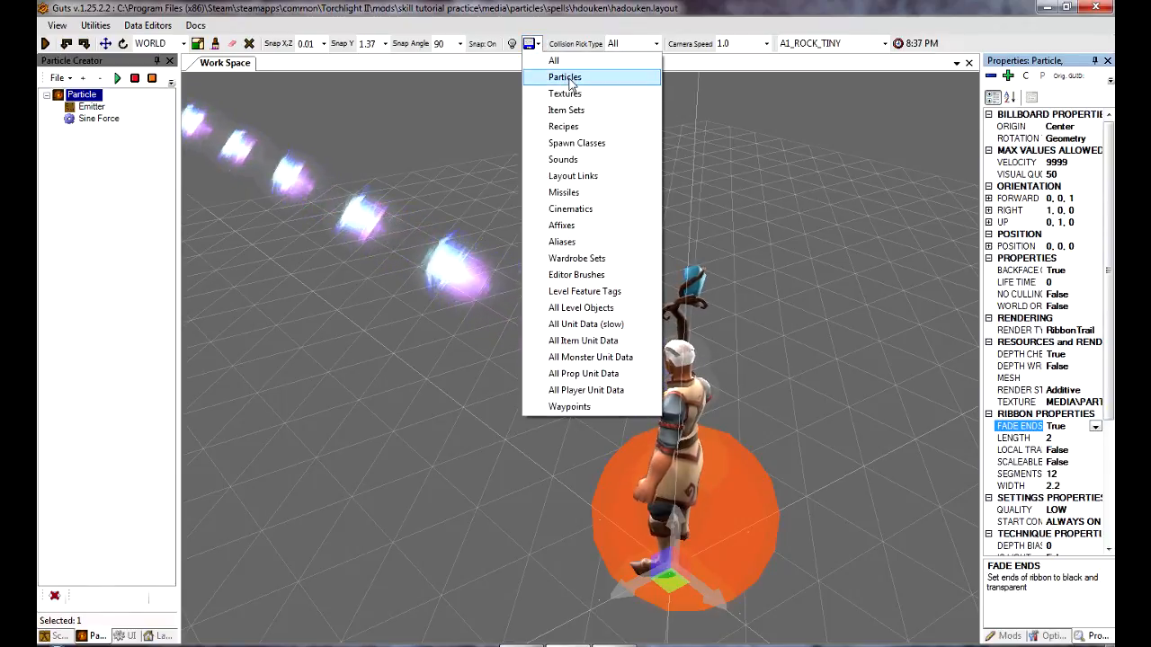
left_click(566, 77)
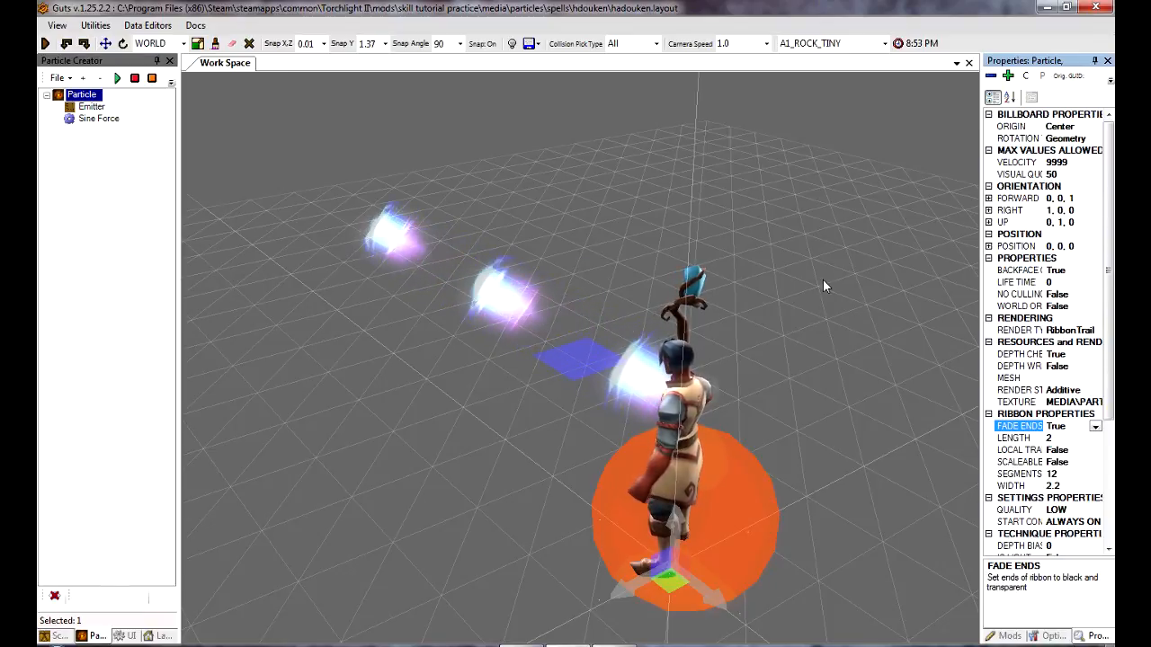
Add a second Particle at the root level of the hadouken layout, outside the existing Particle
left_click(113, 209)
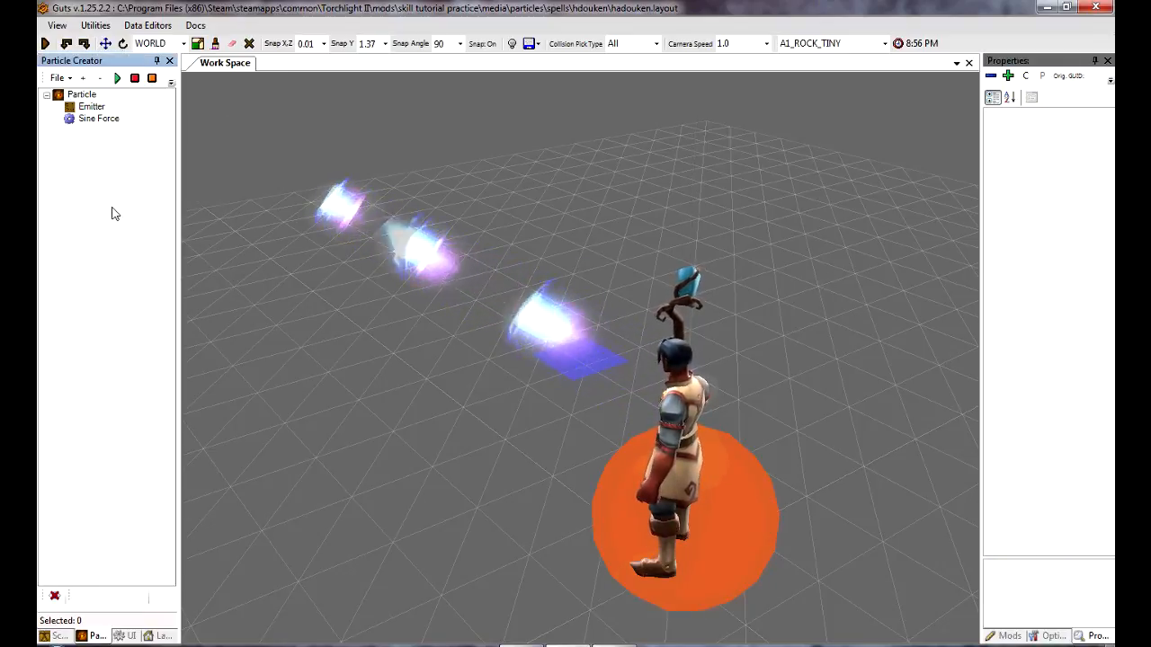
left_click(87, 97)
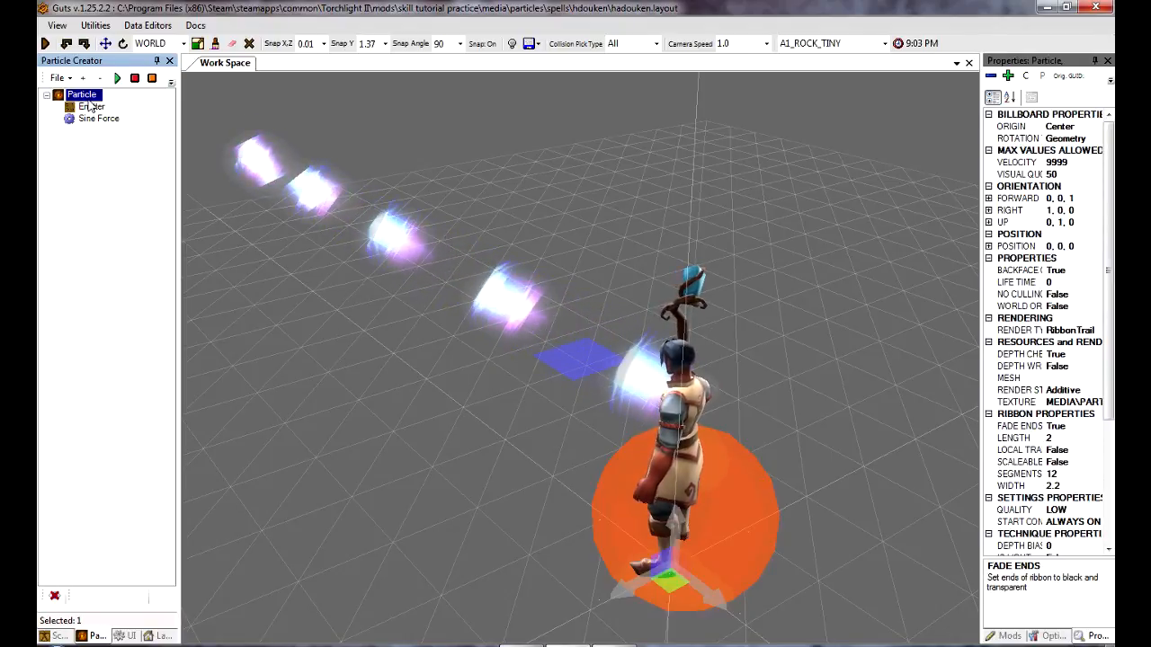
right_click(92, 97)
mouse_move(168, 160)
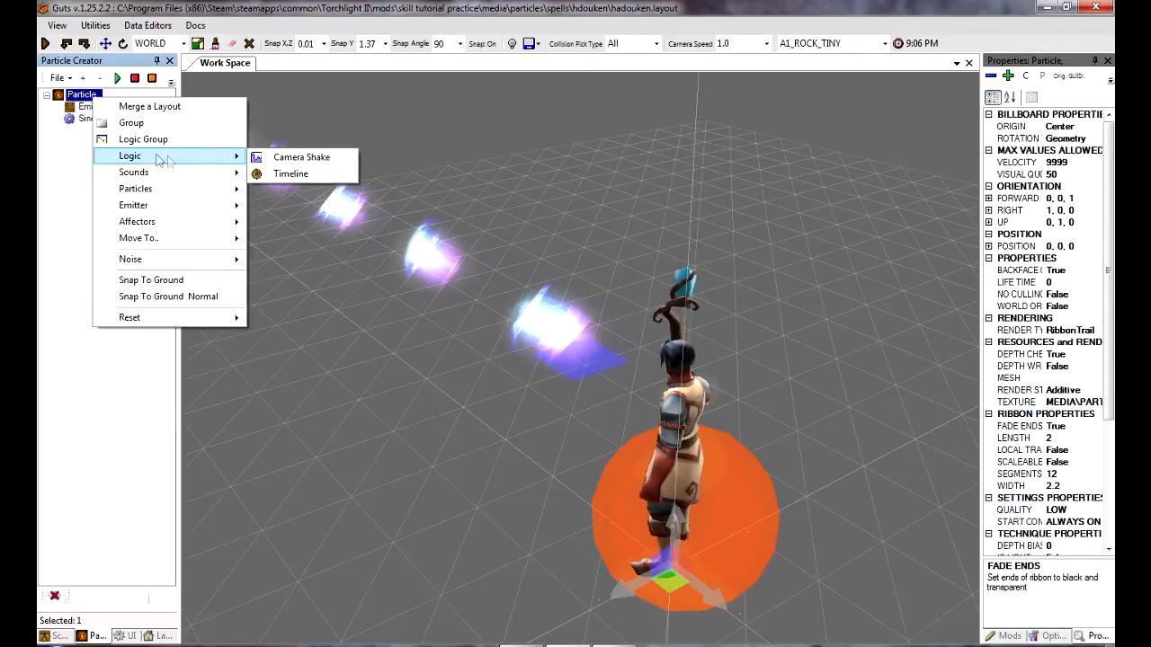
left_click(72, 171)
right_click(72, 164)
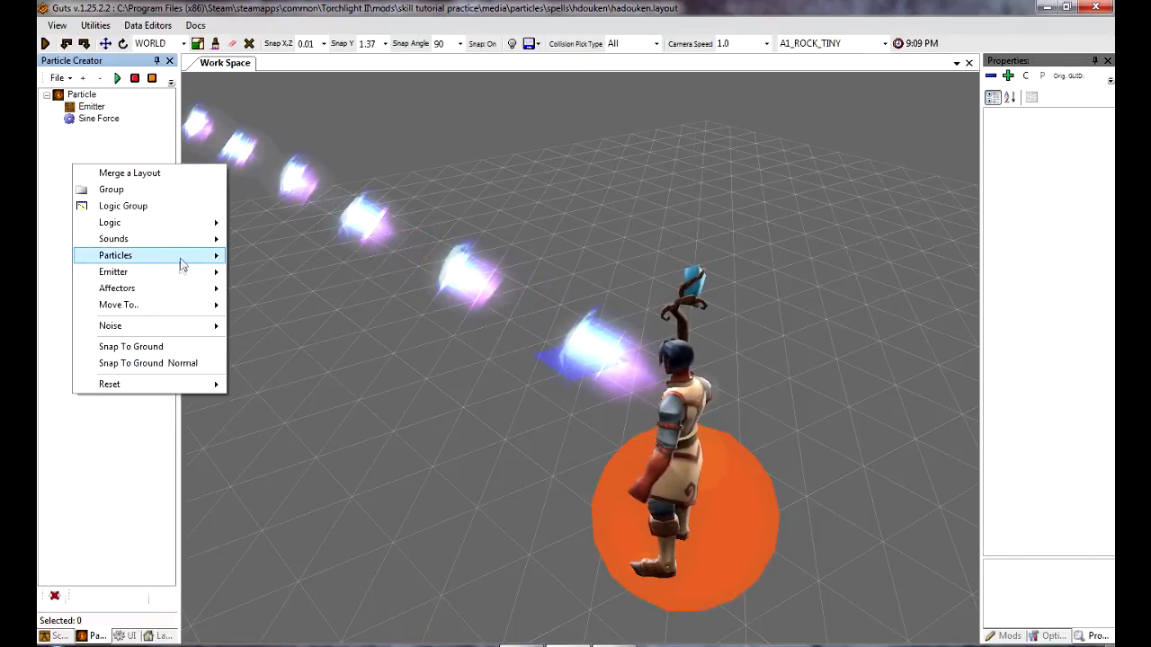
mouse_move(180, 259)
left_click(265, 255)
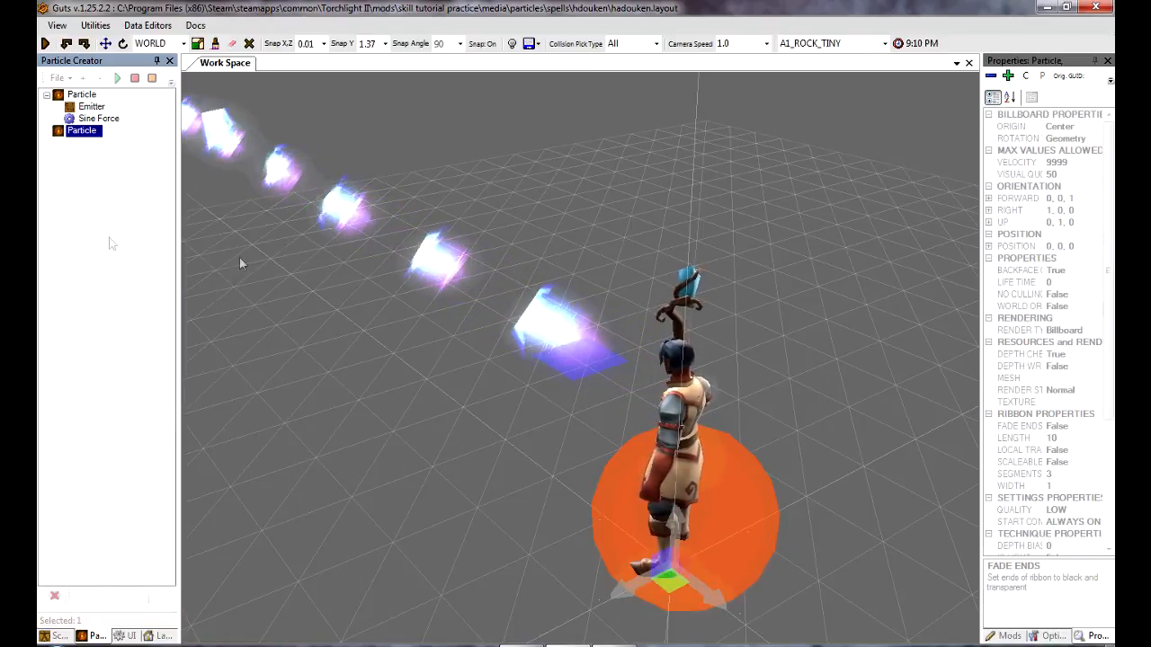
Add an Emitter to the second root-level Particle in the hadouken layout
right_click(89, 133)
mouse_move(180, 235)
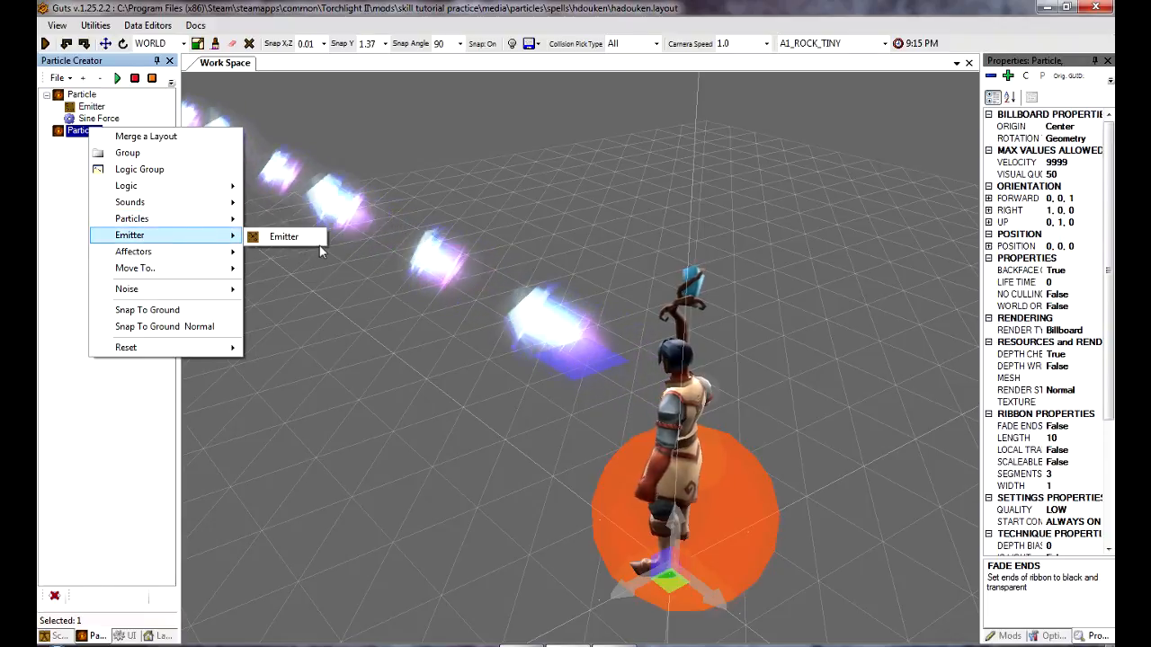
left_click(284, 236)
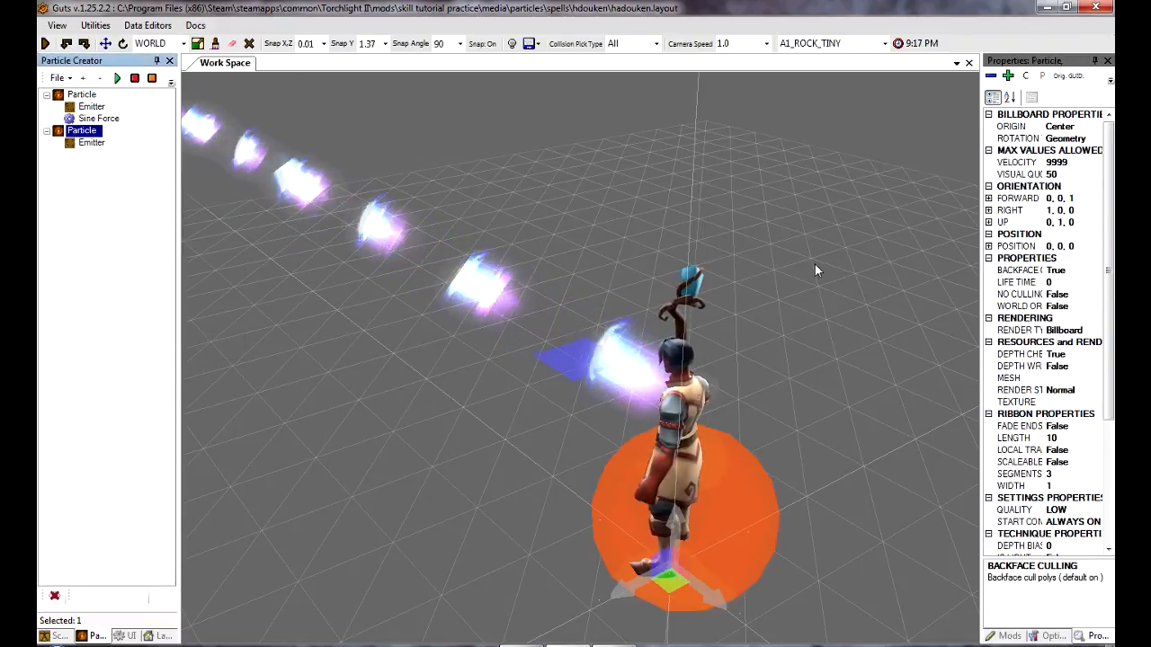
Browse for the second Particle's texture and go to the Torchlight II folder MEDIA\PARTICLES\TEXTURES\GLOW
left_click(1079, 401)
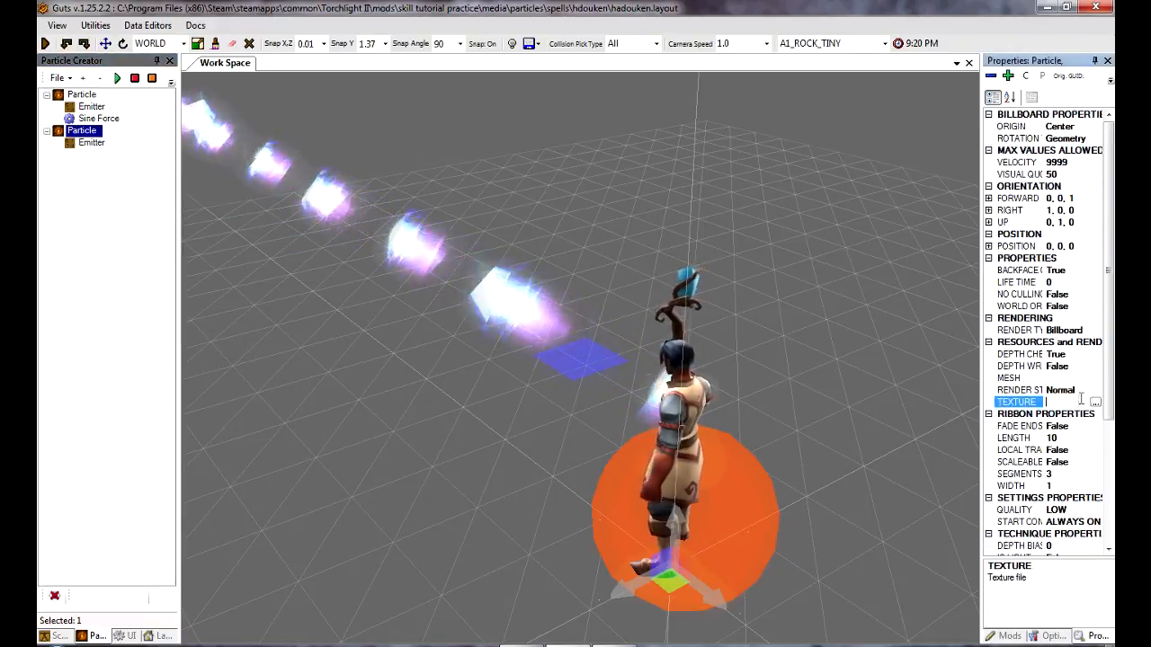
left_click(1095, 402)
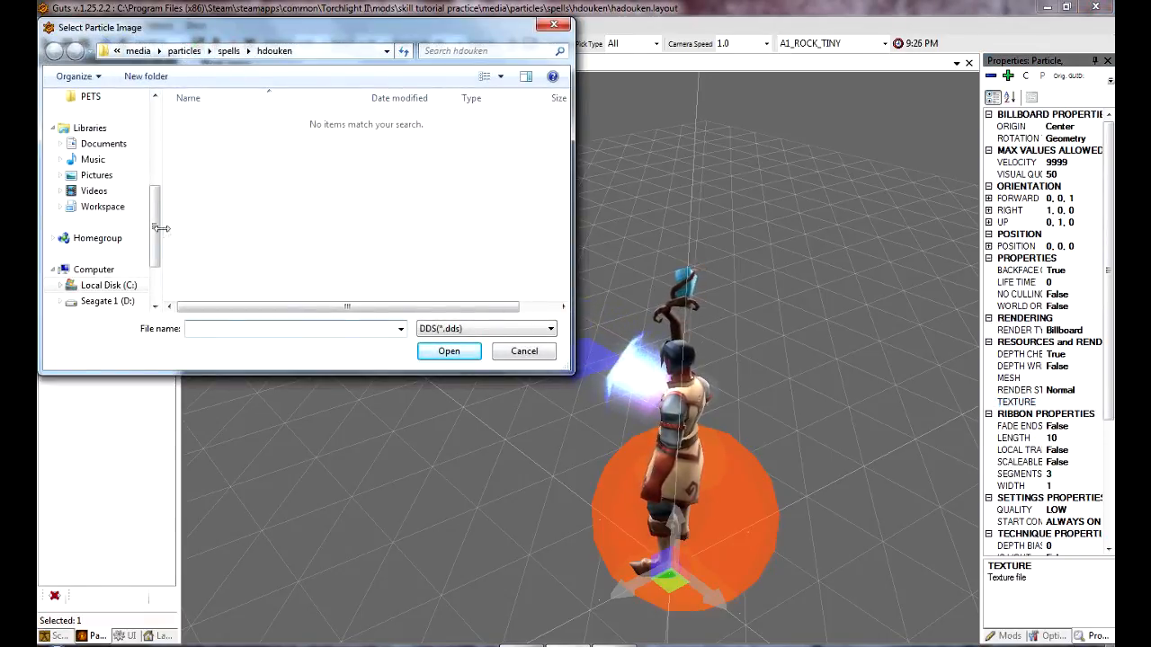
scroll(160, 229, "up", 2)
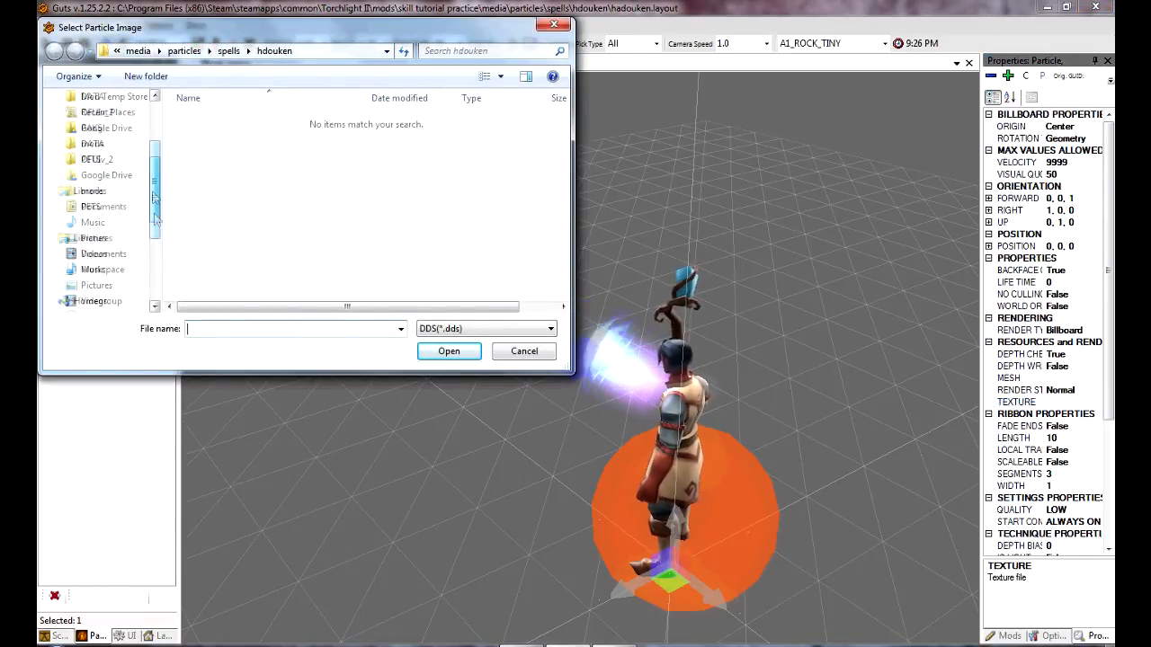
left_click(92, 190)
left_click(283, 52)
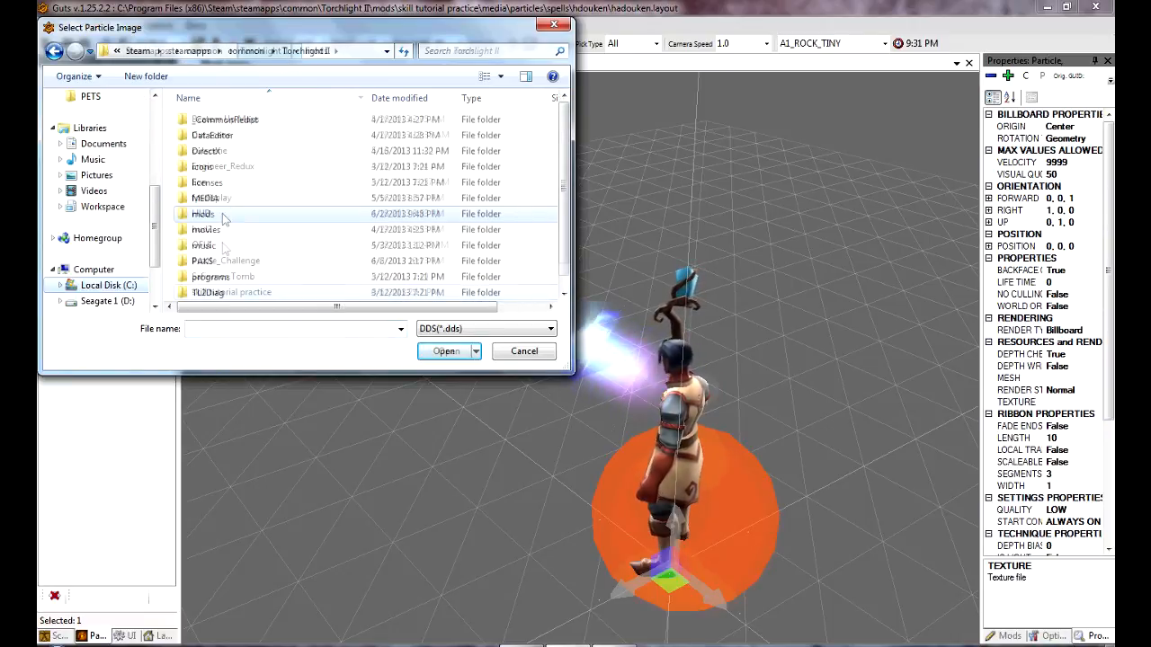
double_click(226, 210)
left_click(228, 202)
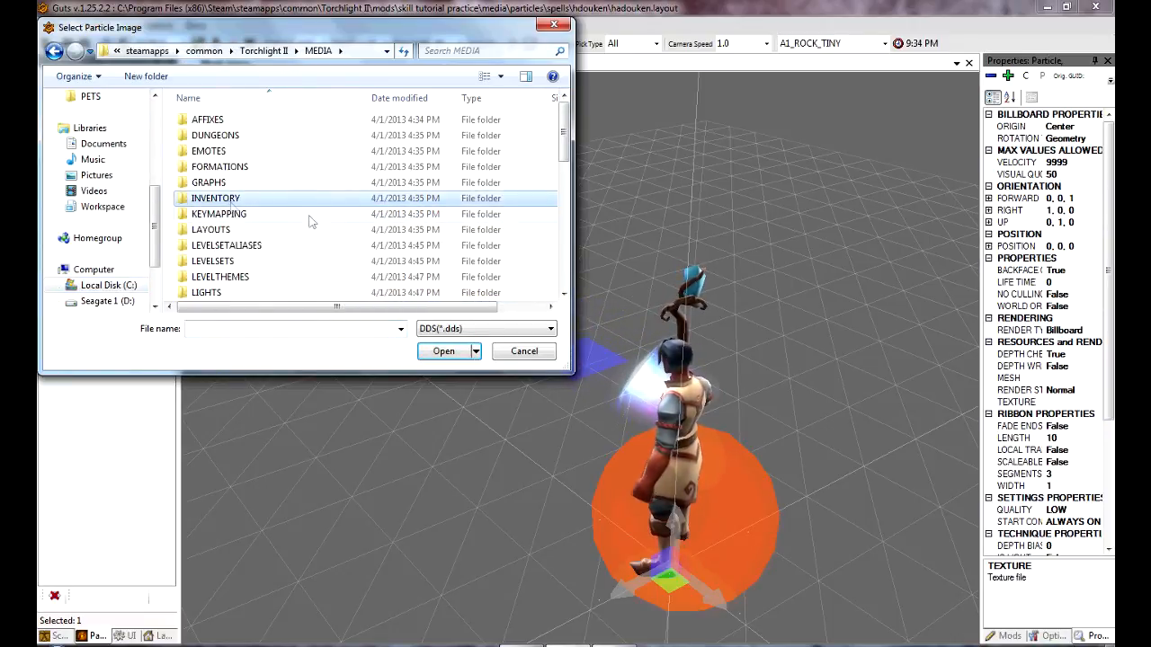
scroll(242, 193, "down", 5)
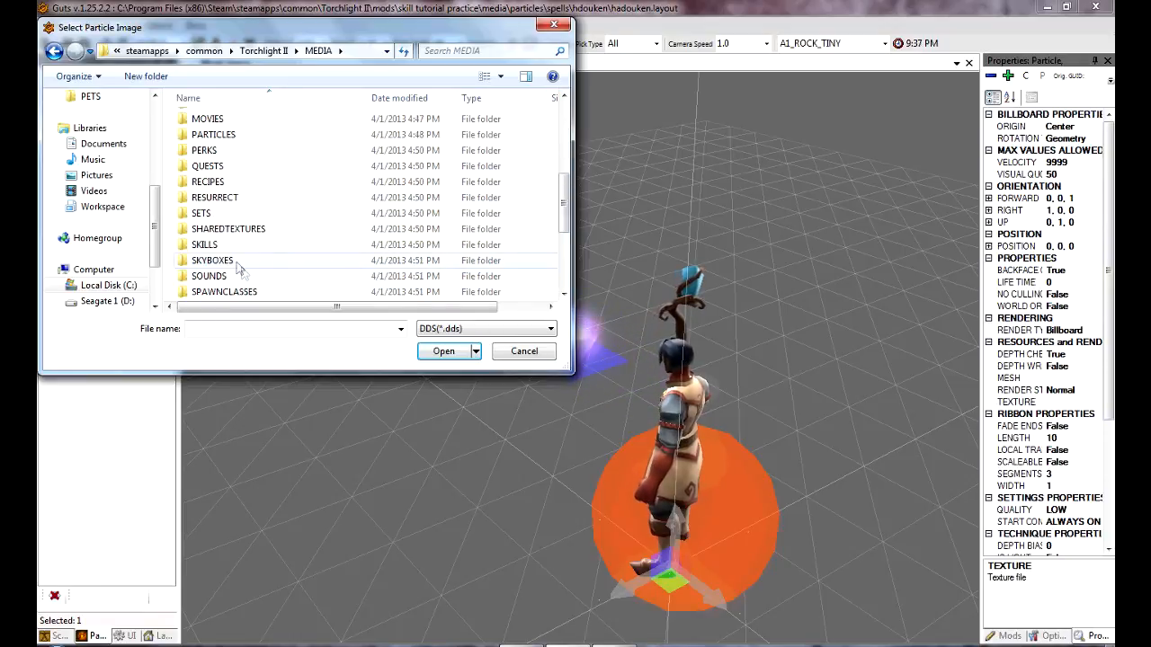
double_click(226, 135)
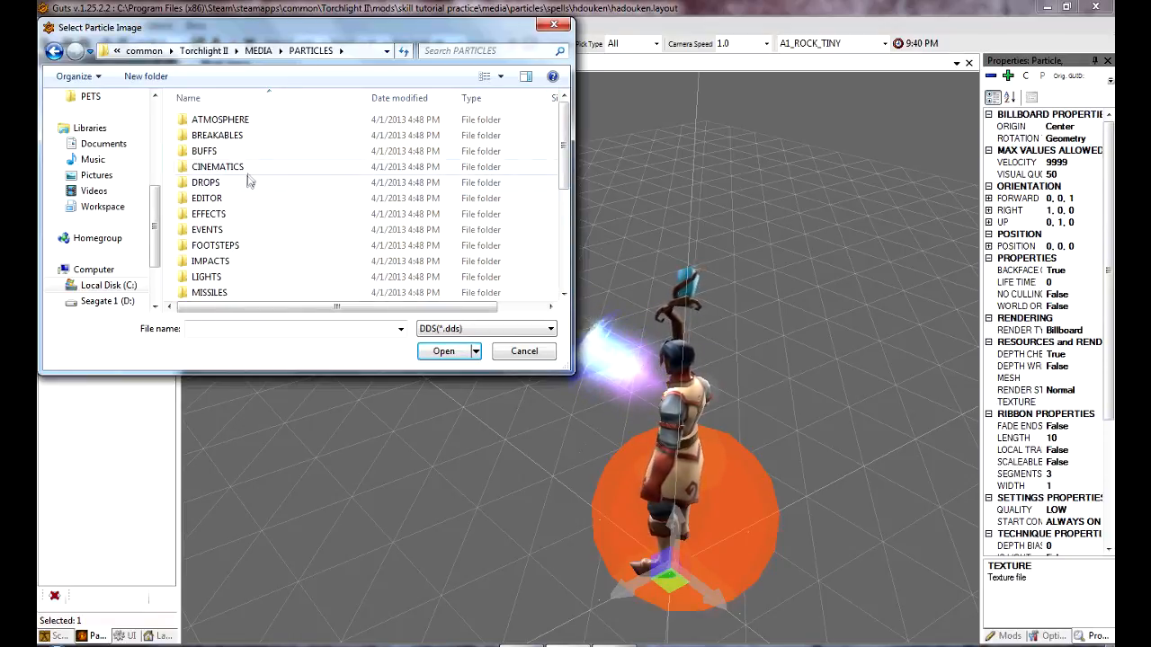
scroll(229, 274, "down", 3)
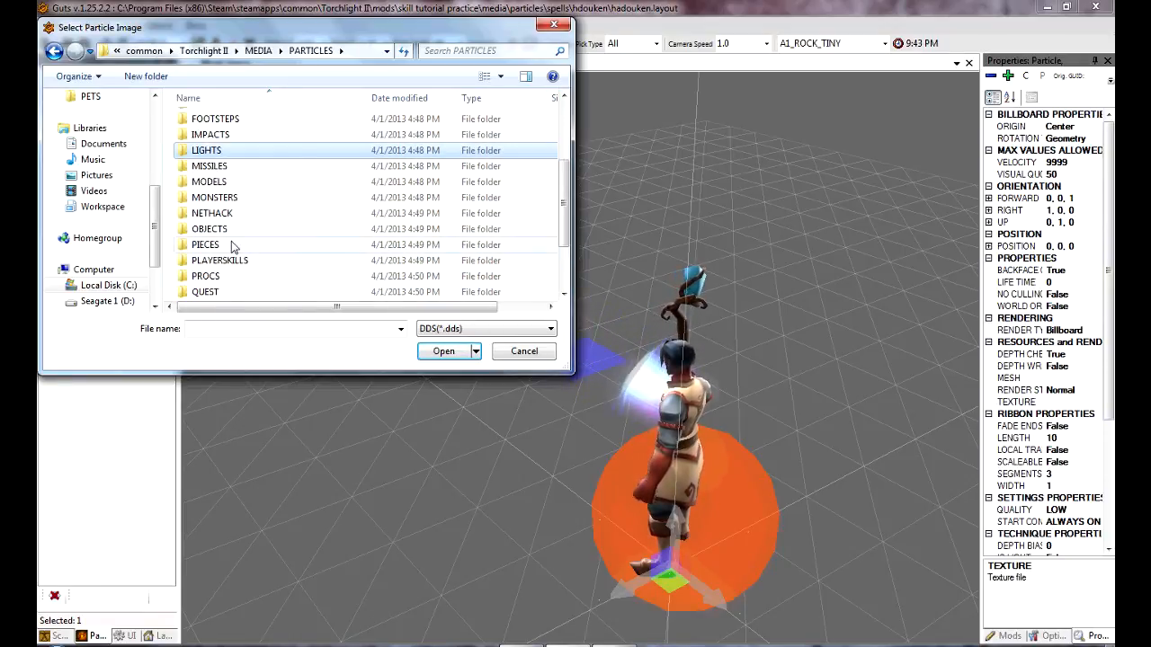
scroll(230, 259, "down", 2)
double_click(223, 245)
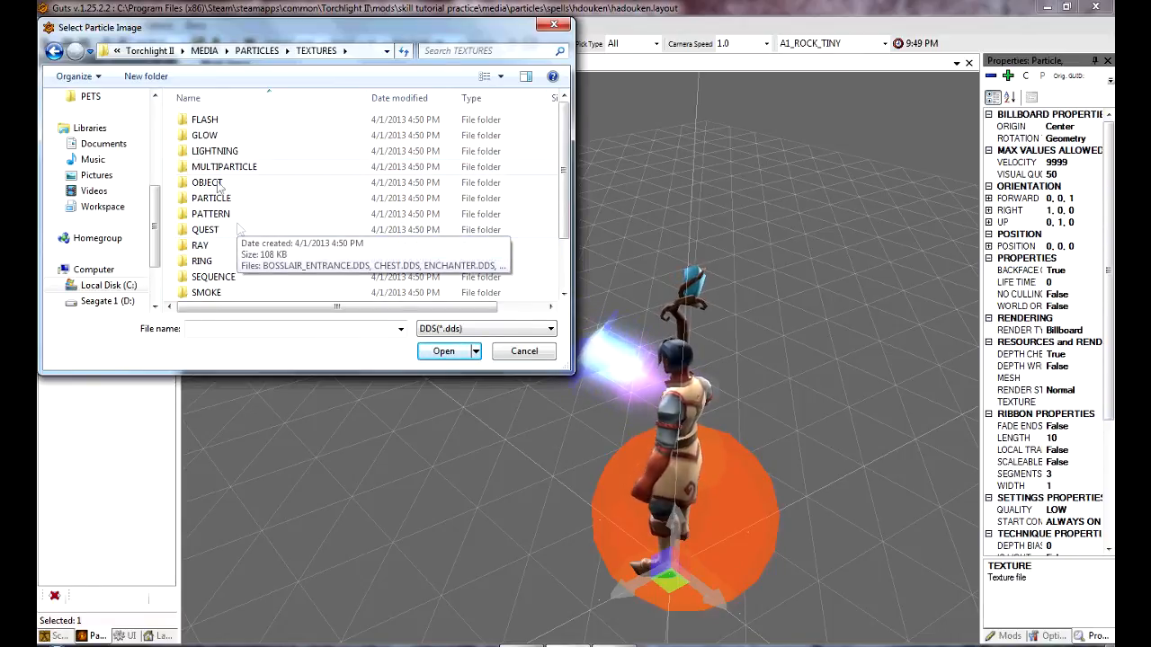
double_click(211, 136)
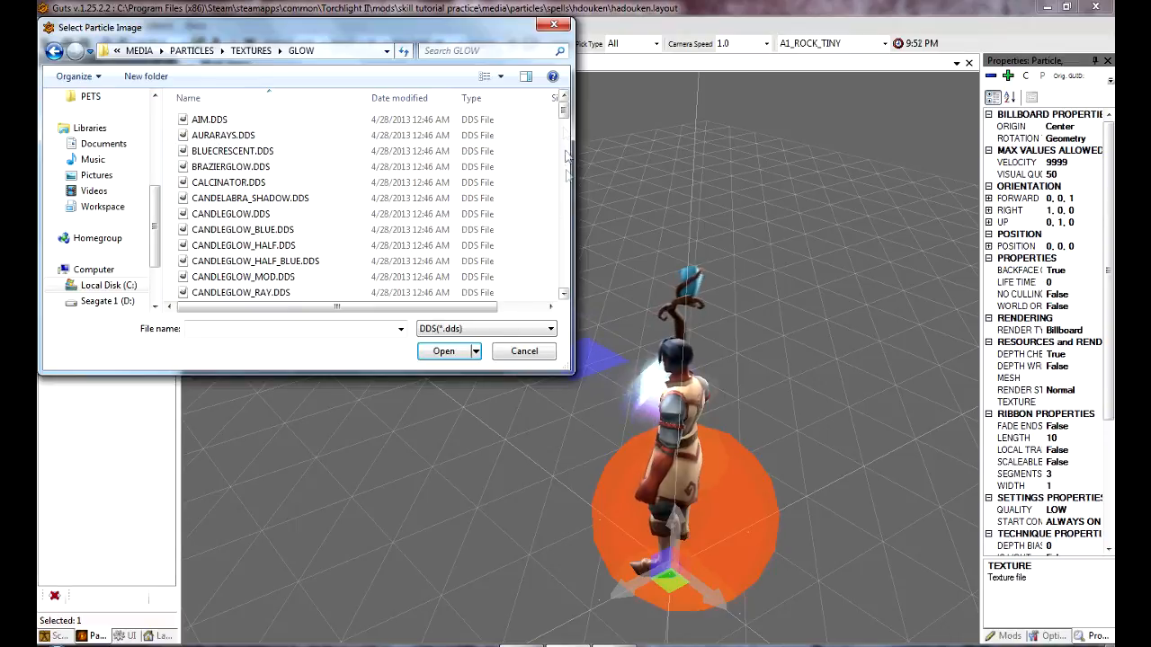
Choose GLOWPURPLE.DDS from the GLOW folder as the second Particle's texture
left_click_drag(564, 108, 574, 194)
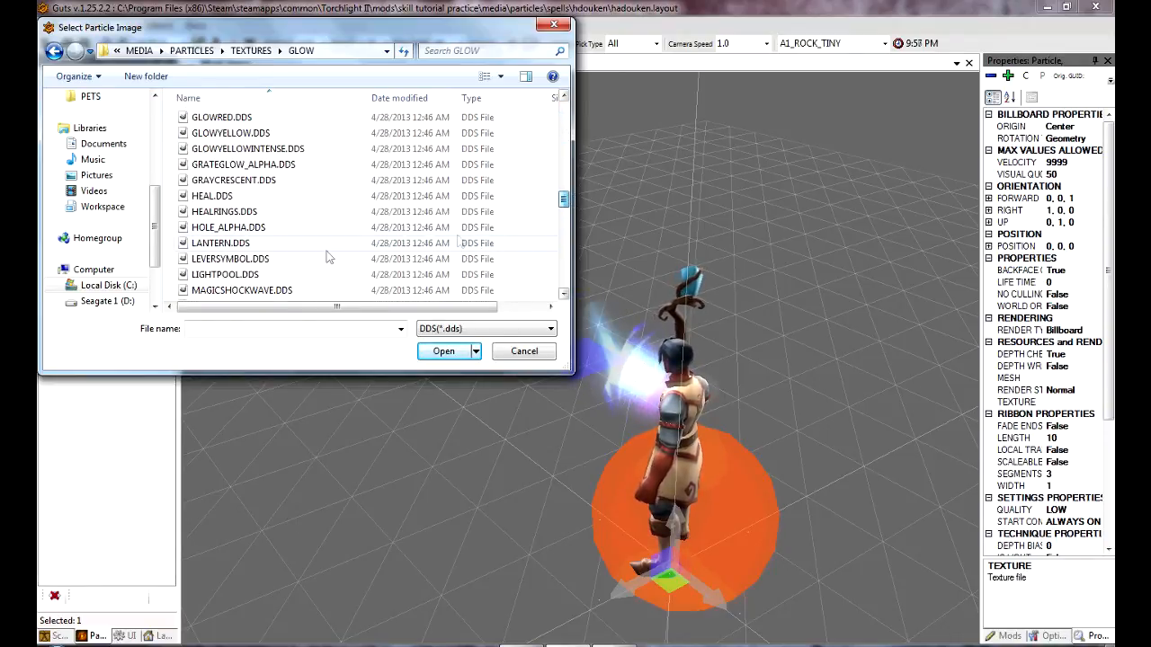
scroll(329, 258, "up", 1)
left_click(258, 148)
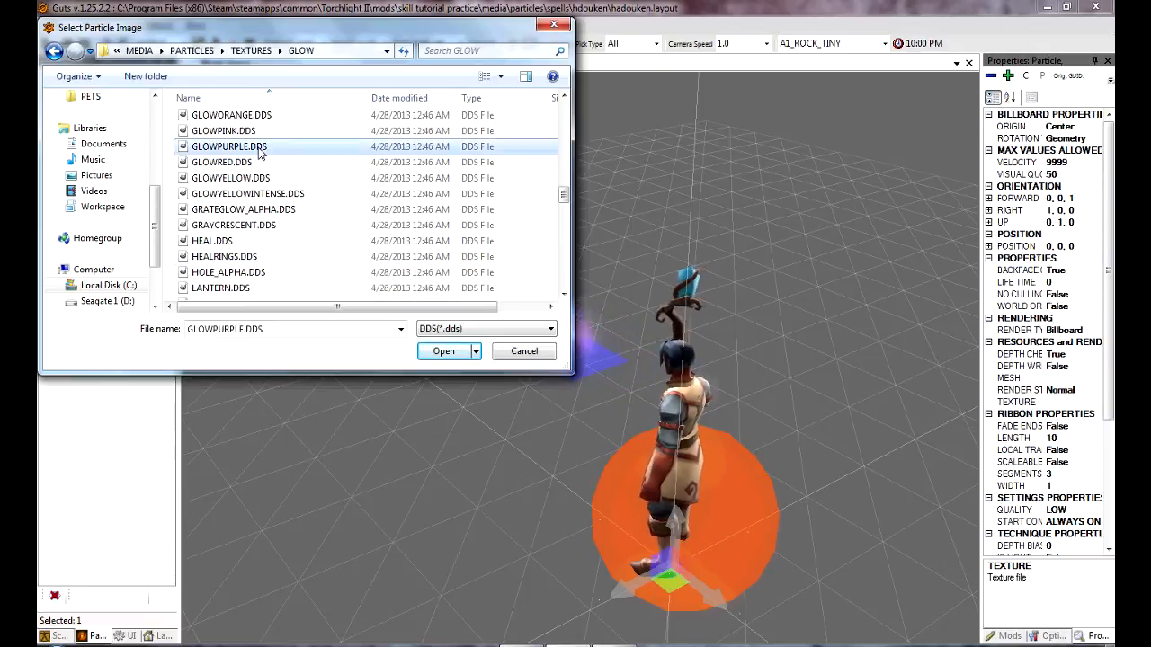
left_click(449, 350)
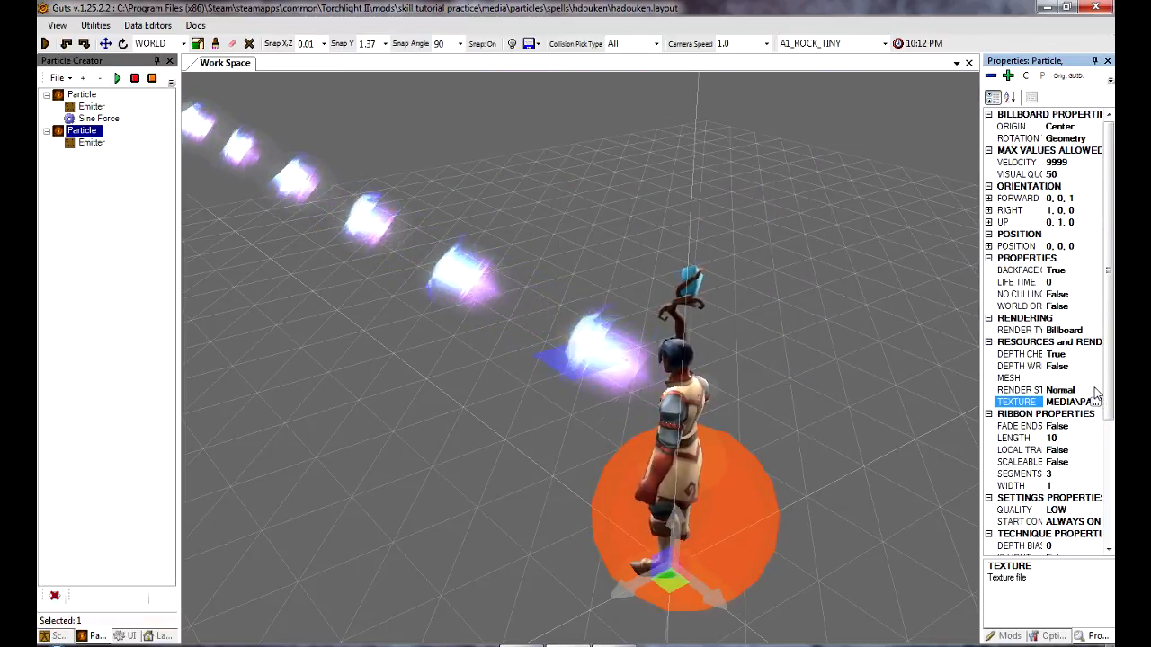
Set the second Particle's Render Style to Additive and preview the particle effect
left_click(1094, 393)
left_click(1094, 394)
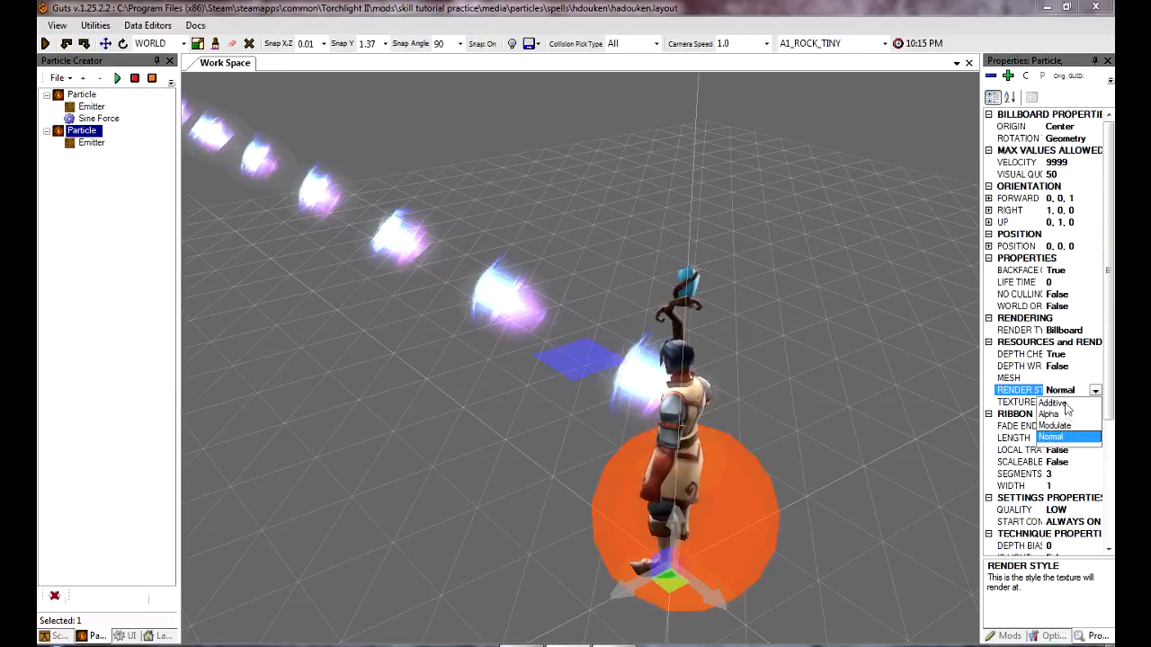
left_click(1075, 427)
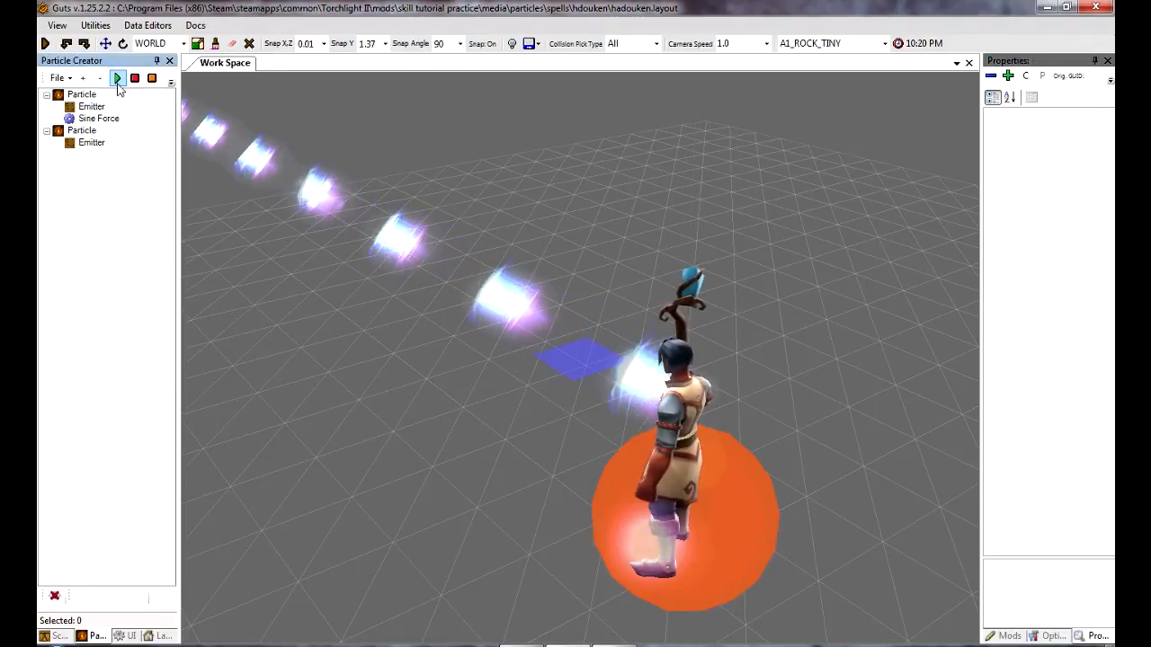
left_click(117, 78)
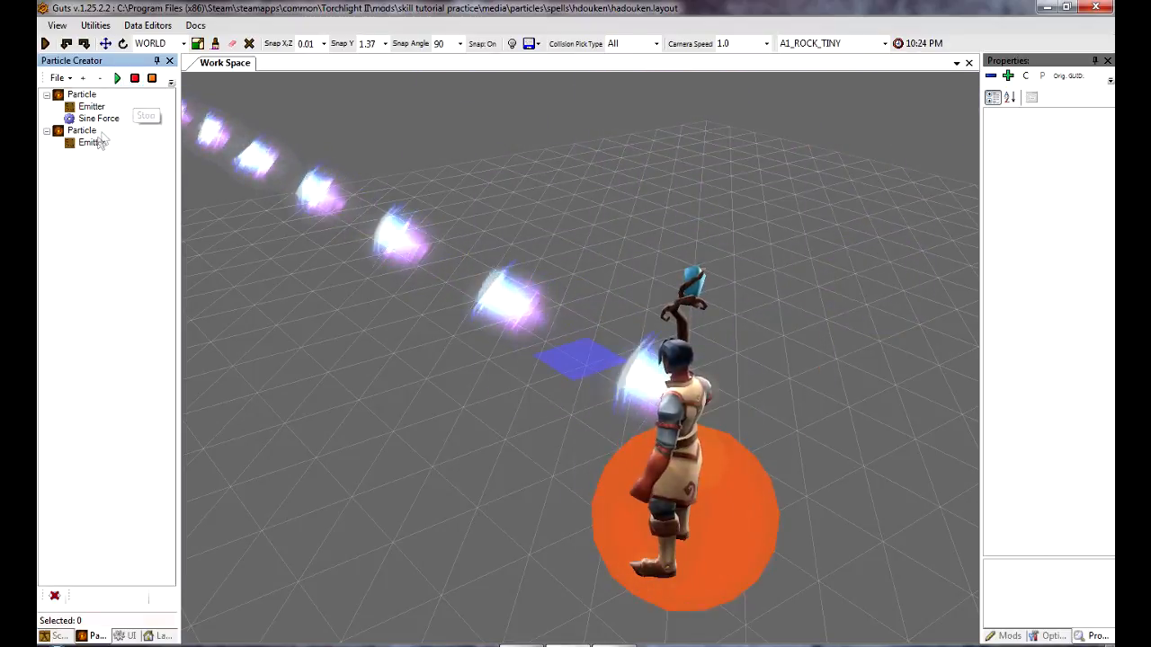
Edit the fixed emit duration of the second Particle's Emitter
left_click(95, 144)
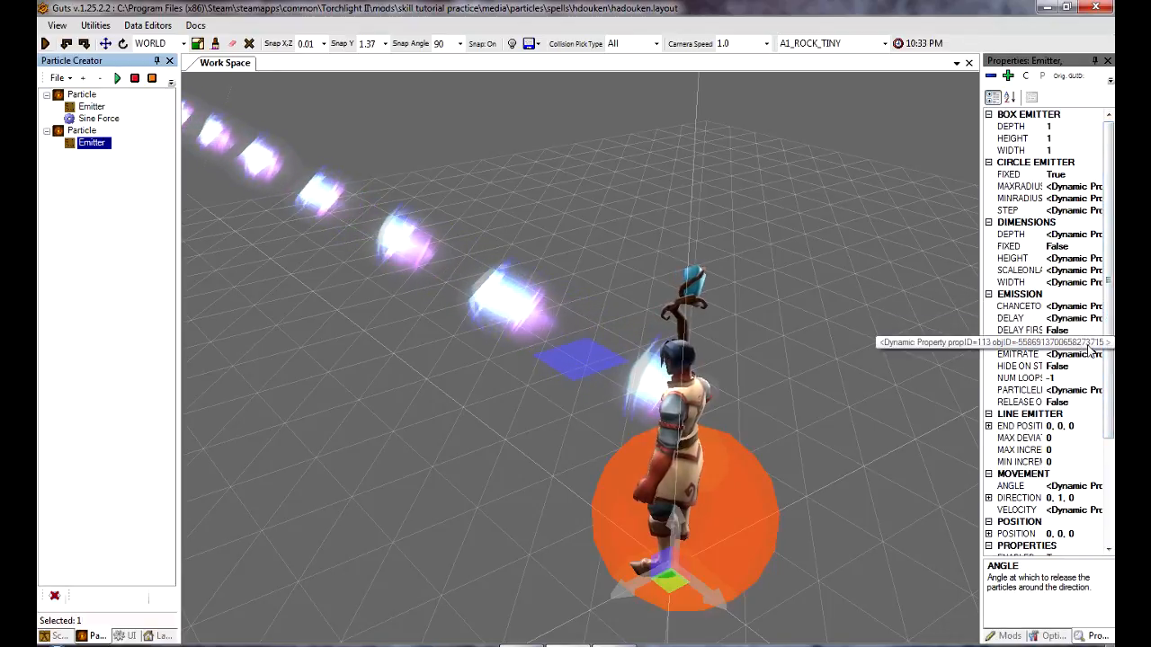
left_click(1095, 343)
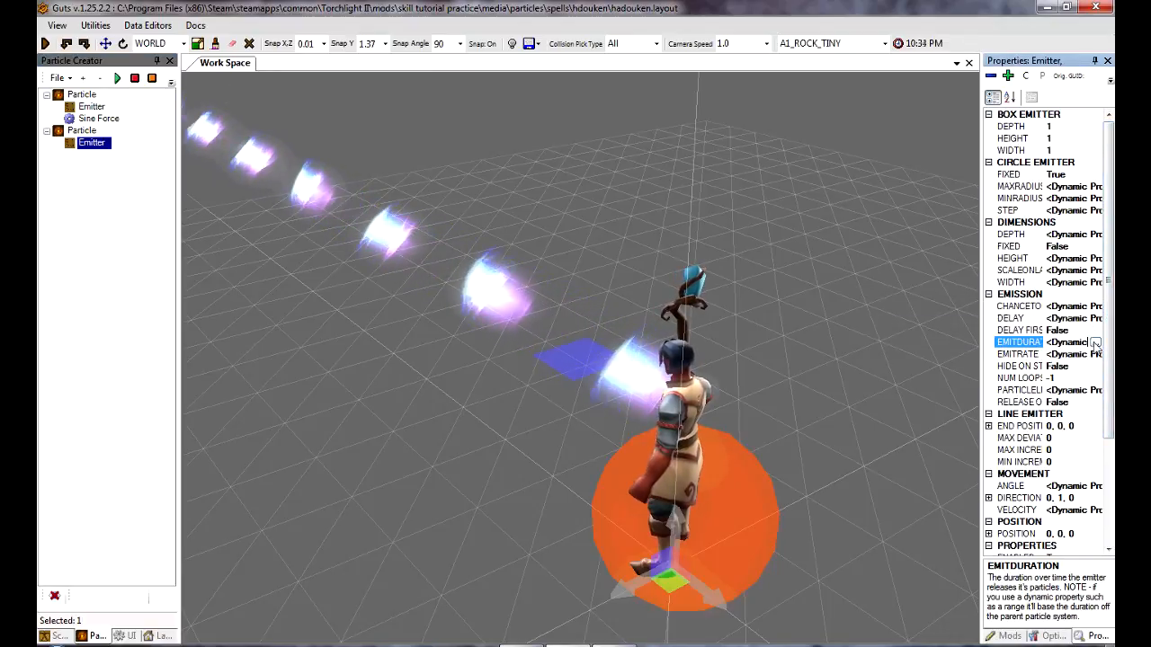
left_click(1095, 342)
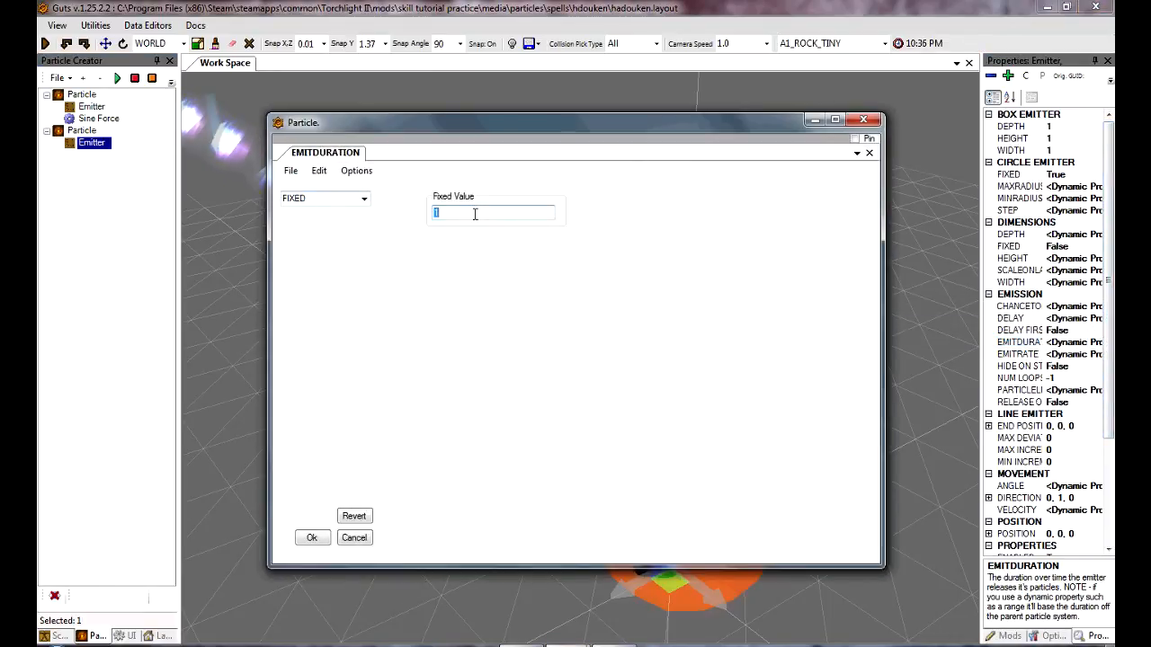
left_click(304, 539)
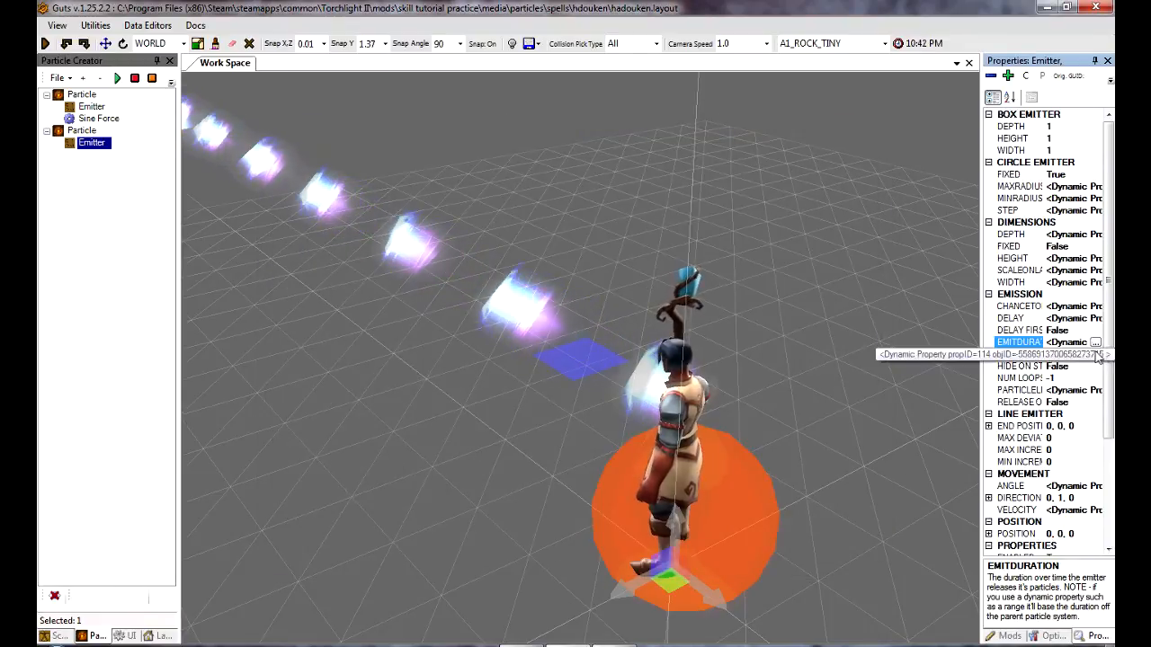
Edit the fixed emit rate of the second Particle's Emitter and set Num Loops to 1
left_click(1095, 355)
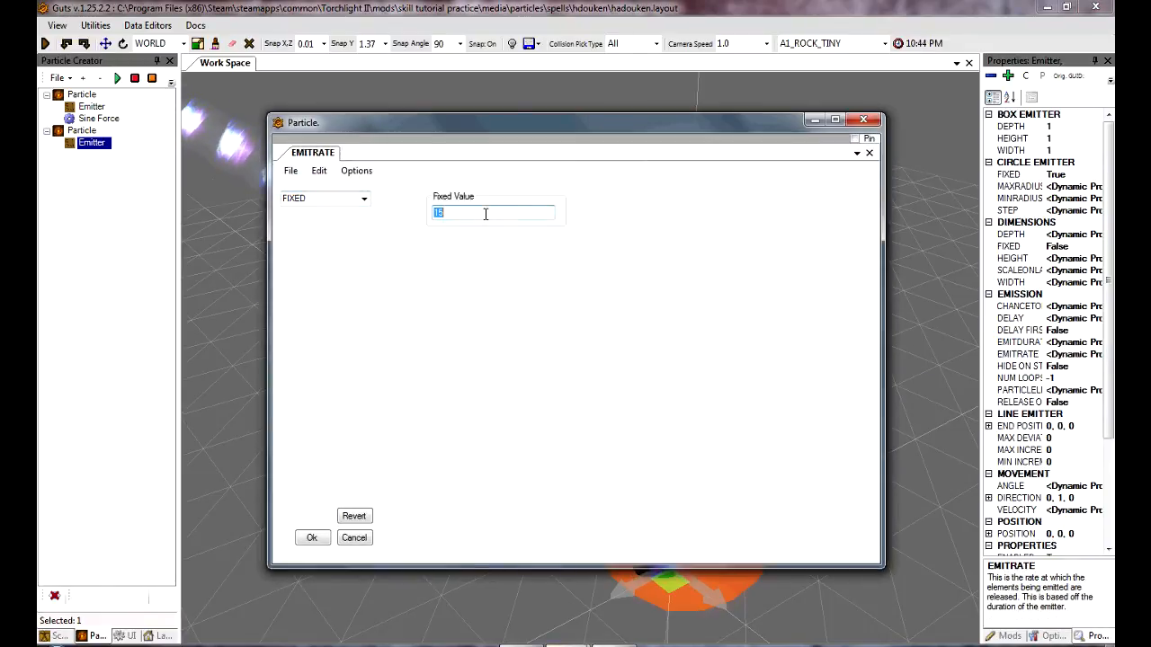
left_click(308, 537)
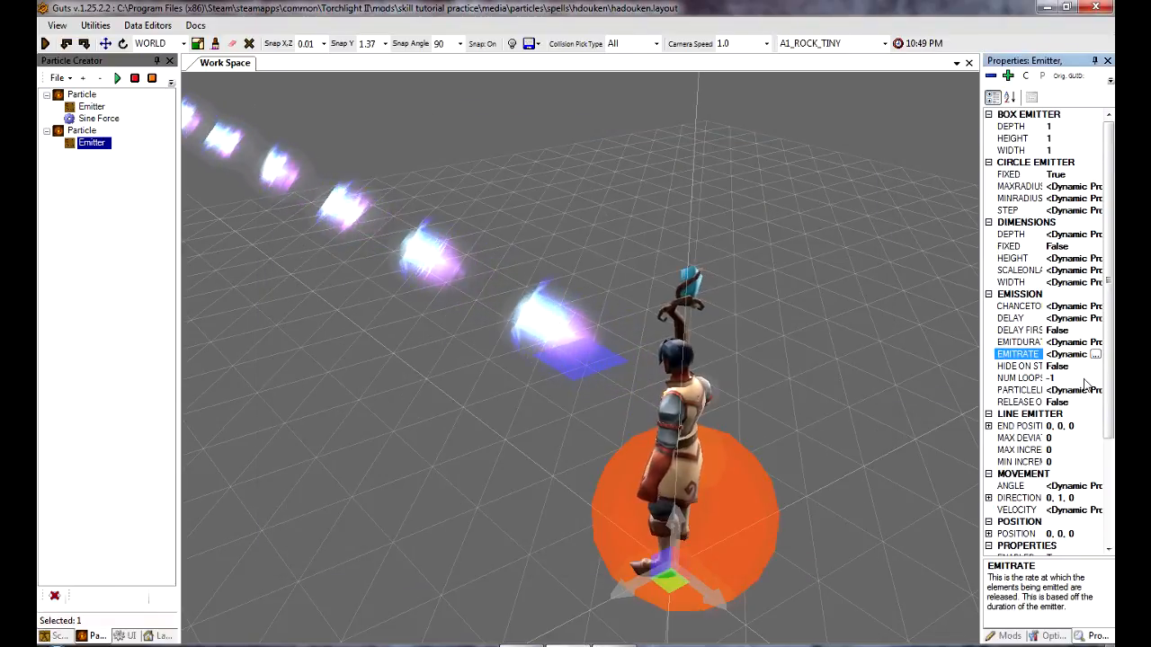
left_click(1085, 379)
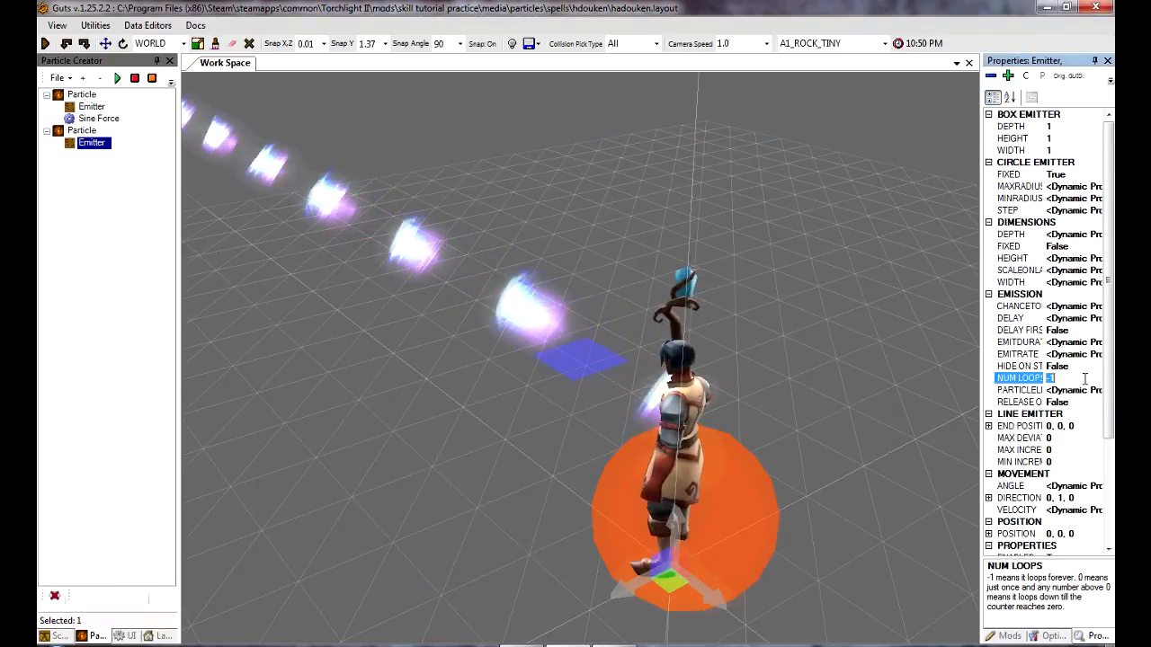
left_click(1091, 402)
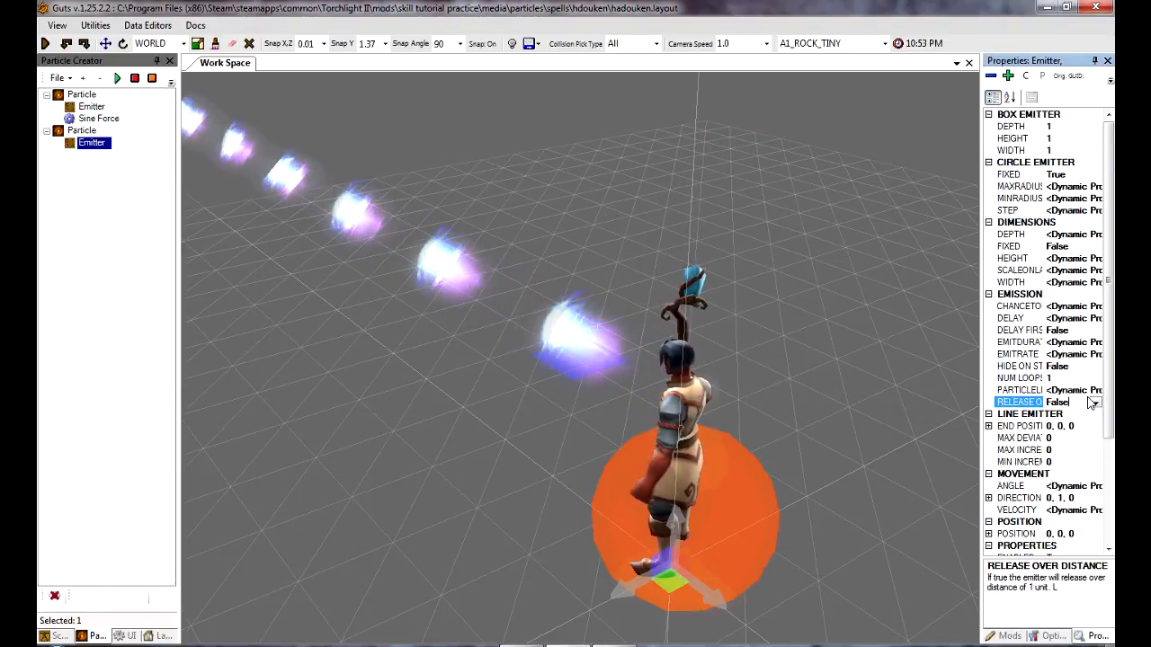
left_click(1087, 394)
left_click(1091, 402)
left_click(1094, 403)
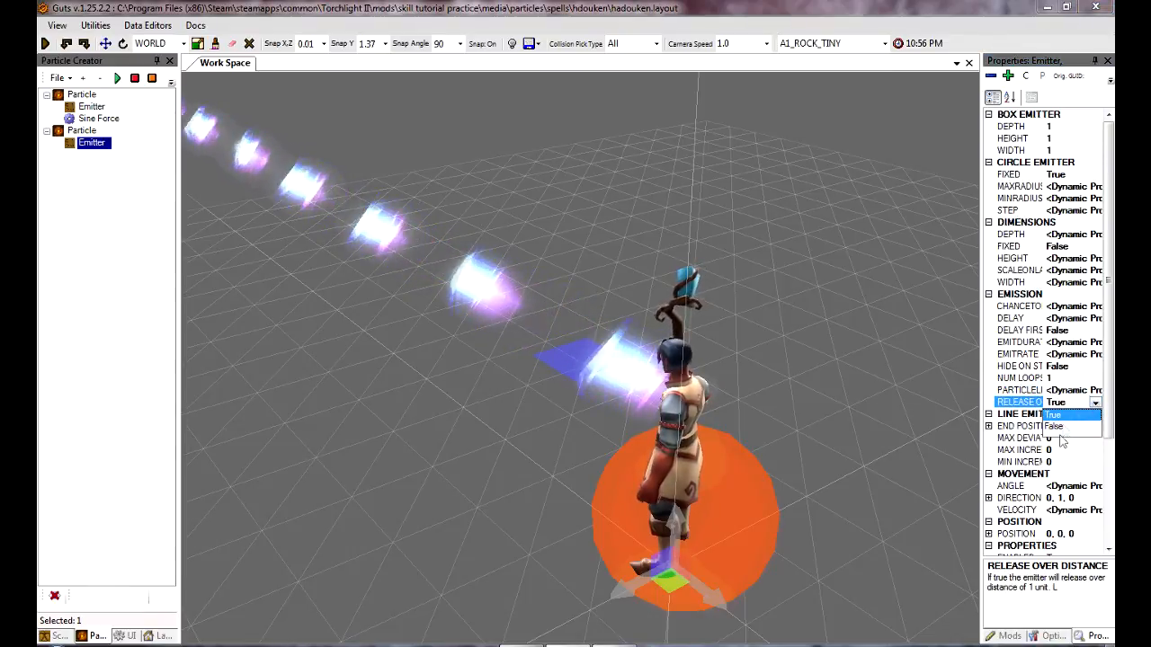
left_click(1064, 431)
left_click(1095, 402)
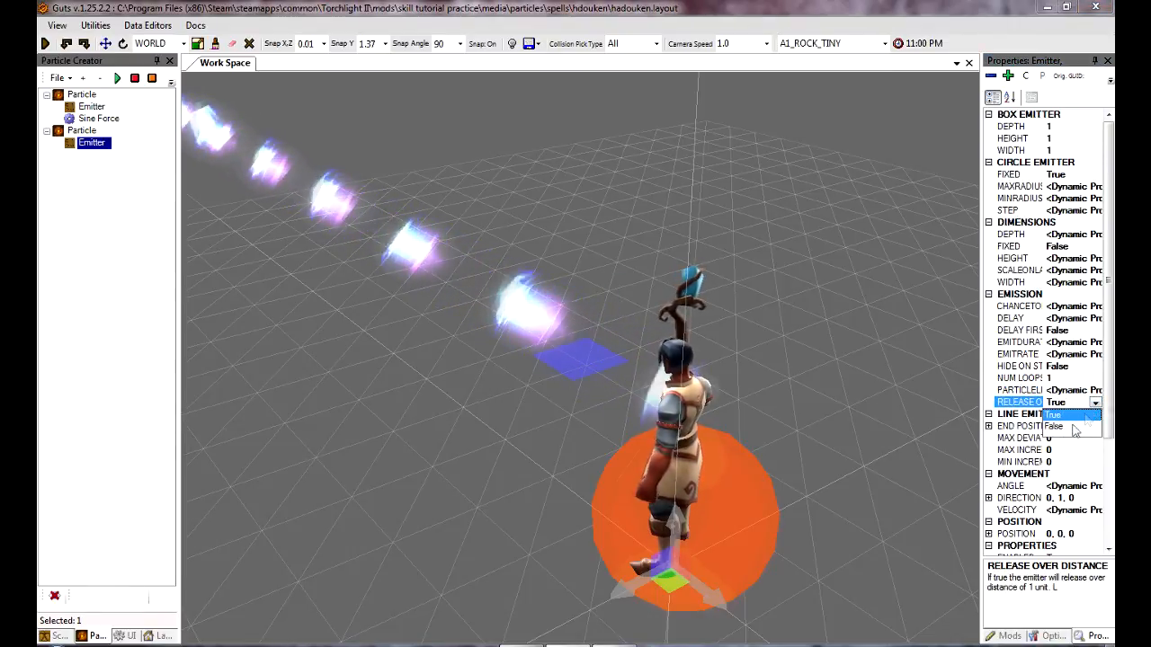
left_click(1070, 426)
Set the Emitter's particle life to a random value with Min 5 and Max 5
left_click(1092, 392)
left_click(1095, 391)
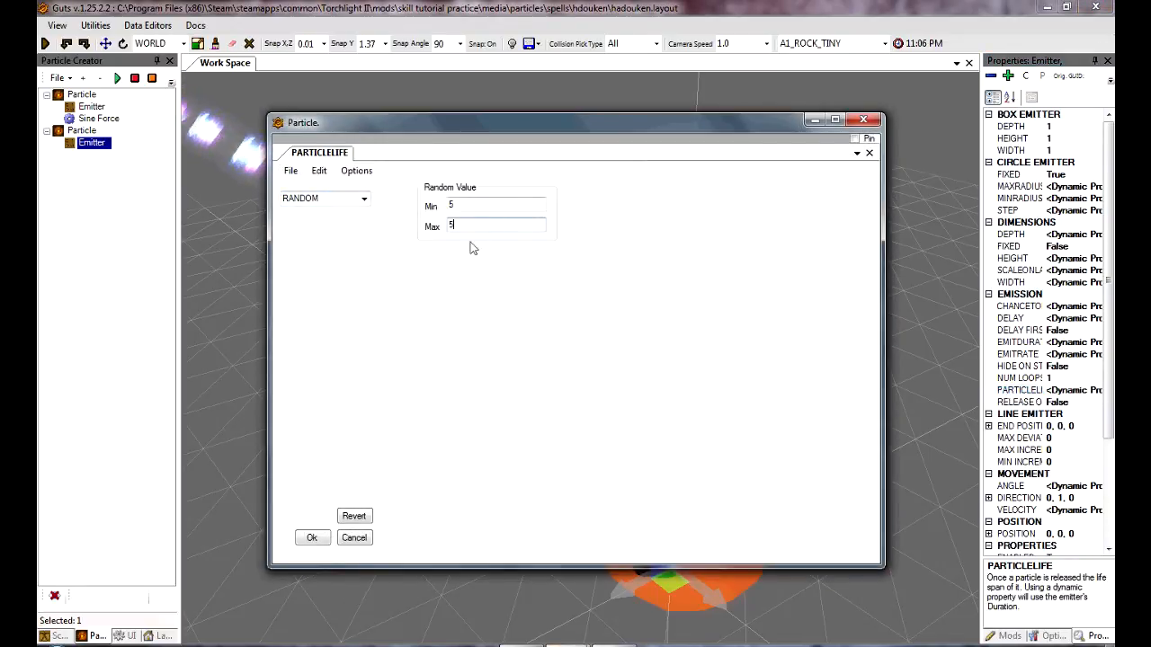
left_click(312, 537)
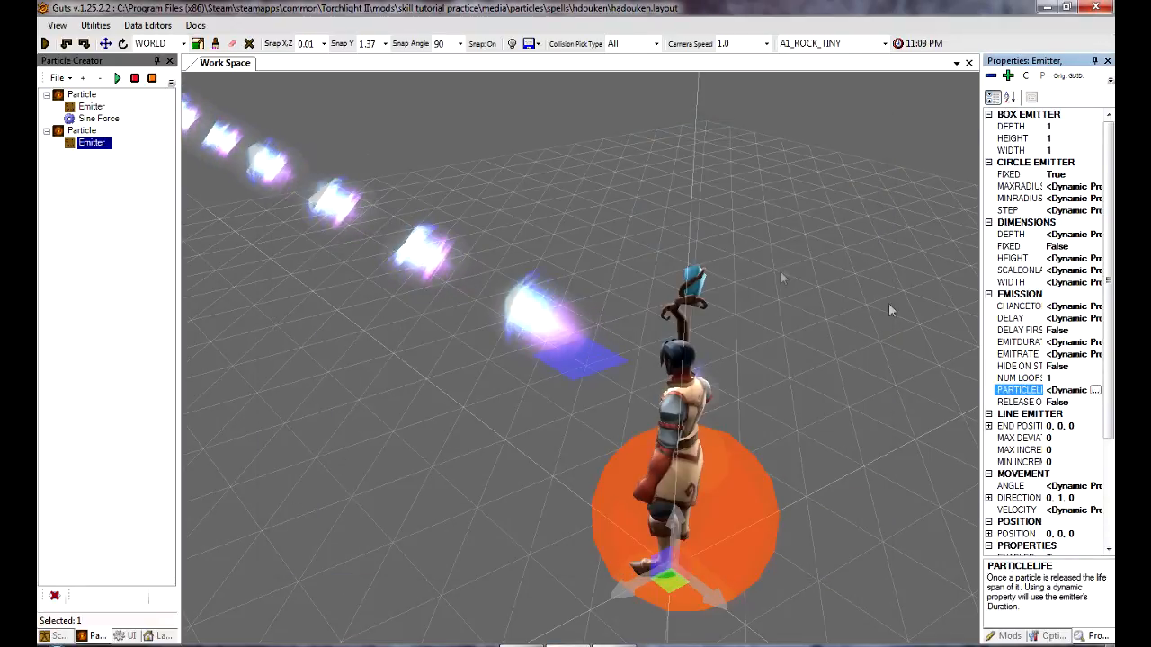
Set No Expiration and Keep Local to True for the second Particle's Emitter
scroll(1097, 480, "down", 4)
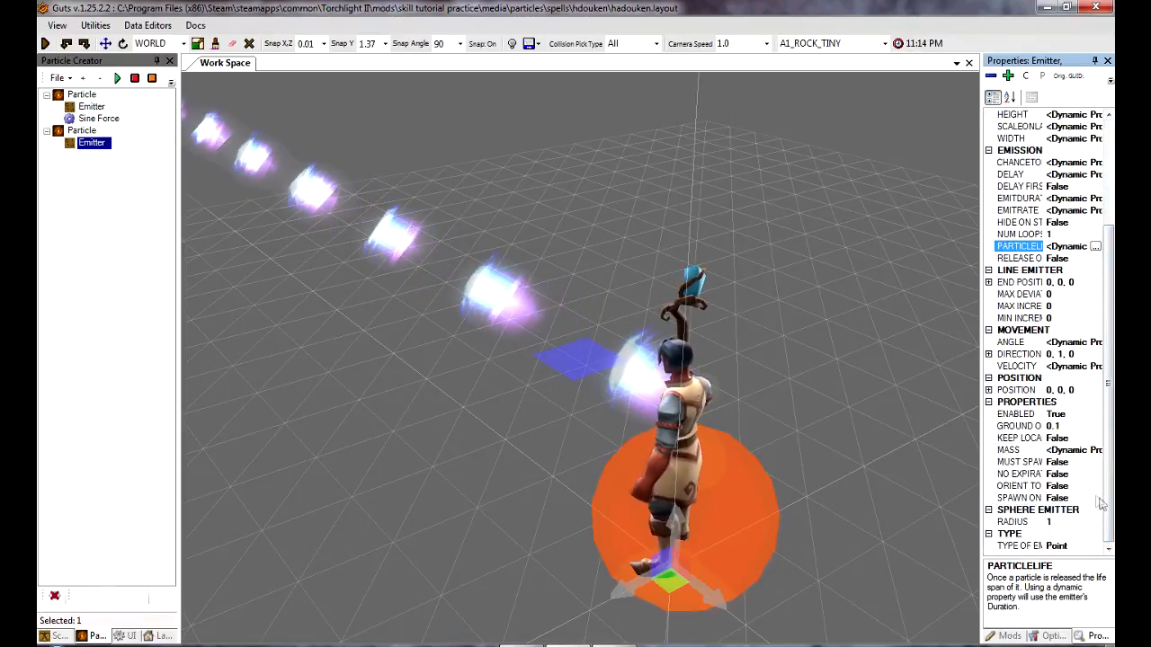
left_click(1084, 474)
left_click(1095, 474)
left_click(1069, 484)
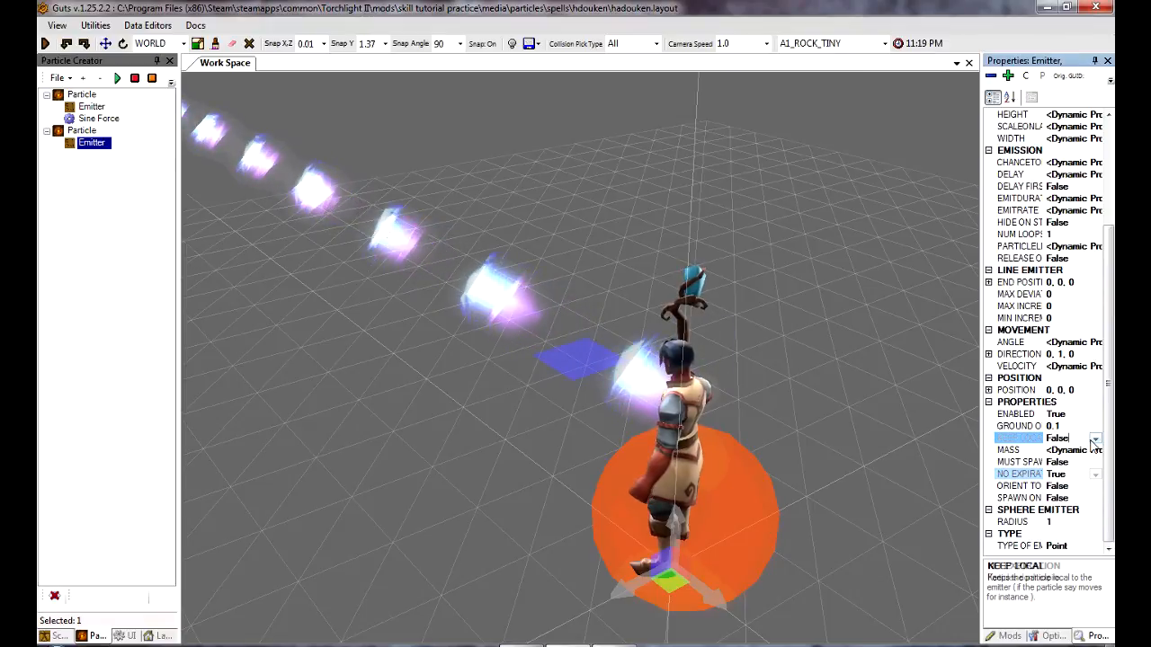
left_click(1095, 439)
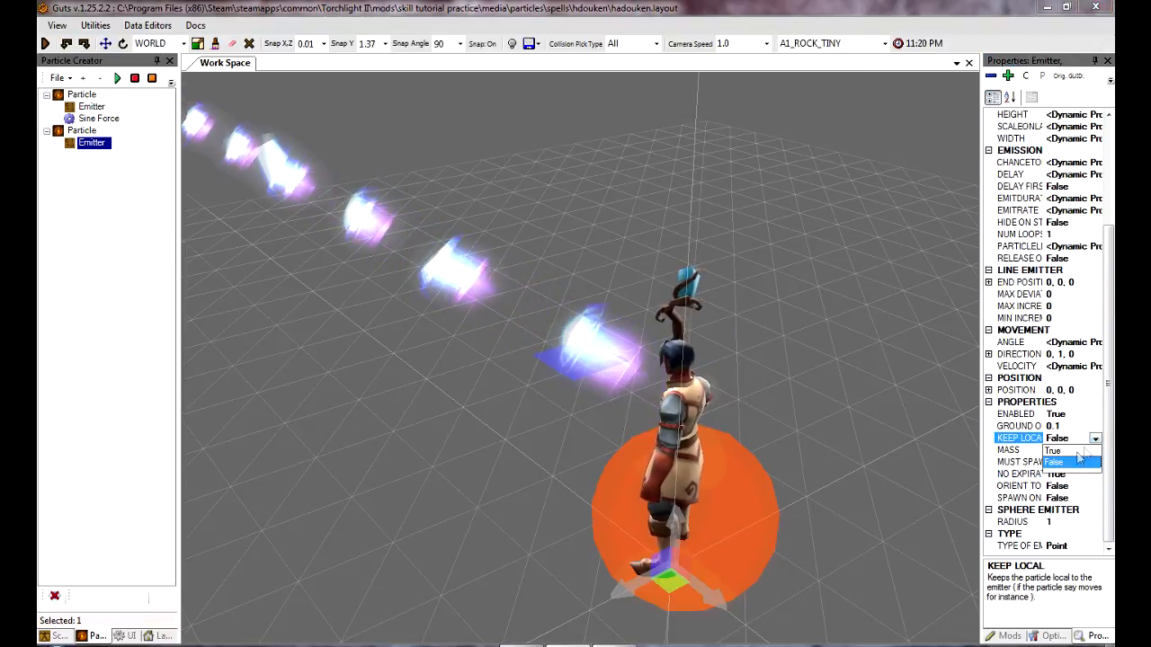
left_click(1070, 450)
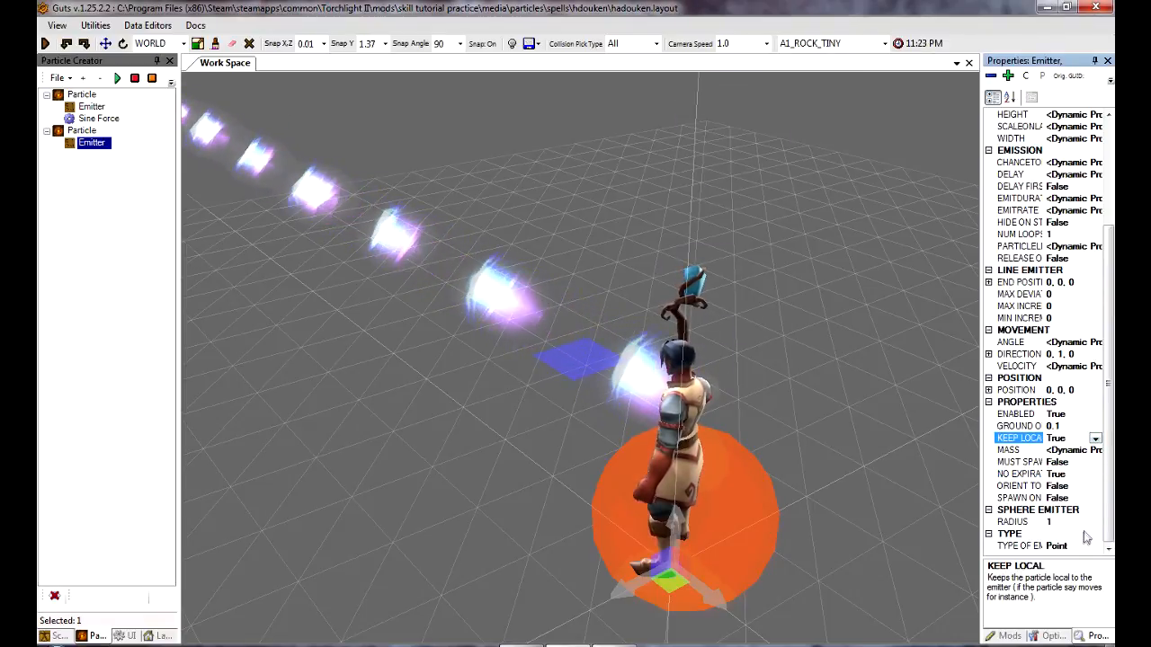
Edit the fixed velocity of the second Particle's Emitter
left_click(1070, 365)
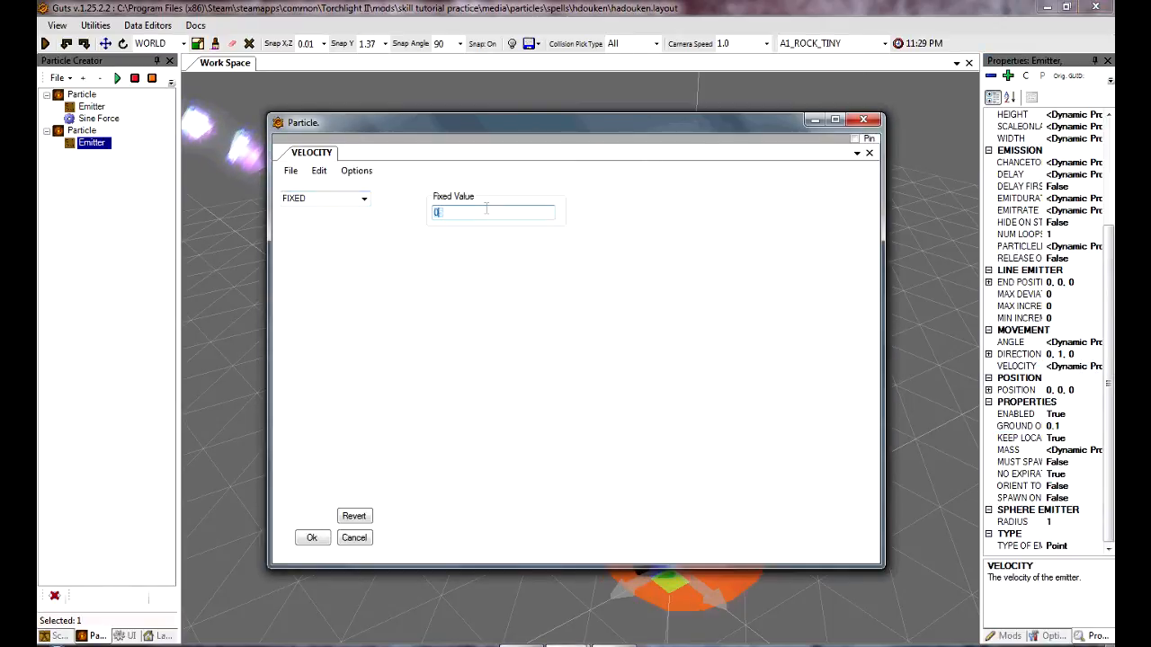
left_click(312, 539)
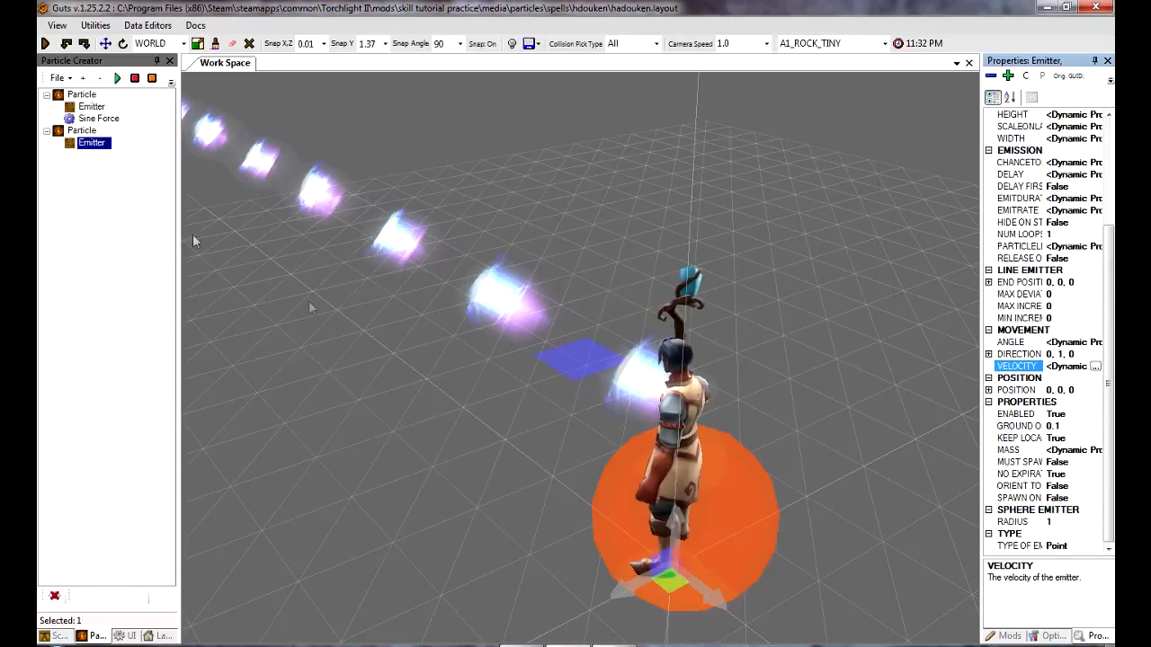
Save the hadouken layout and regenerate the Particles data so the fired missile uses the second Particle
left_click(101, 184)
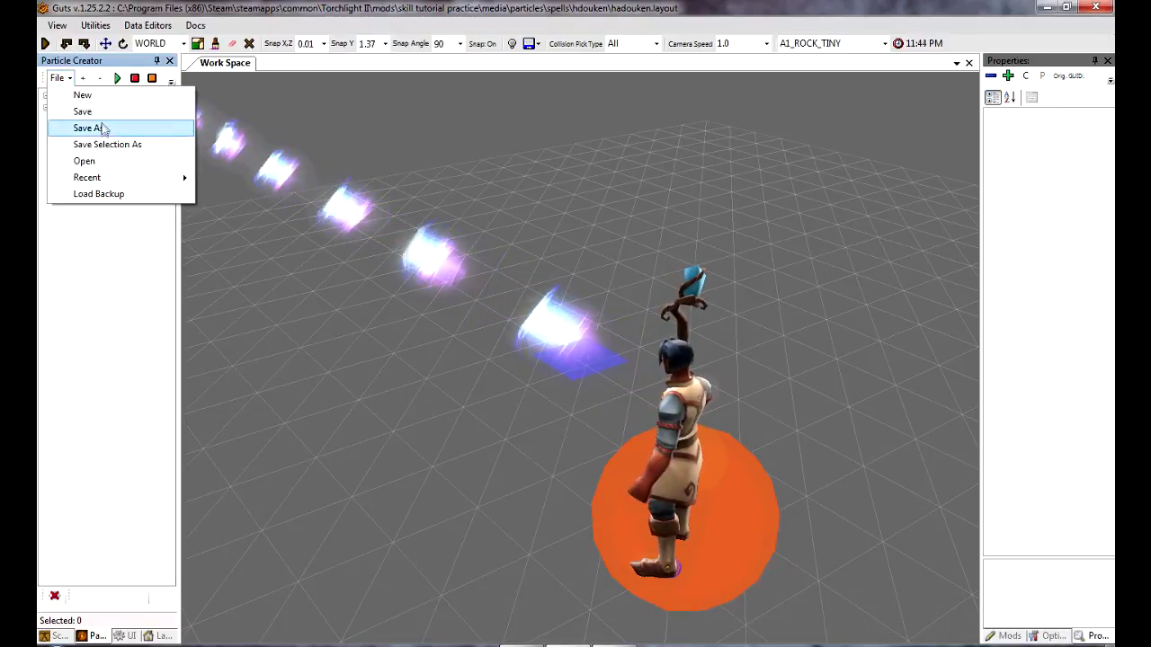
left_click(532, 43)
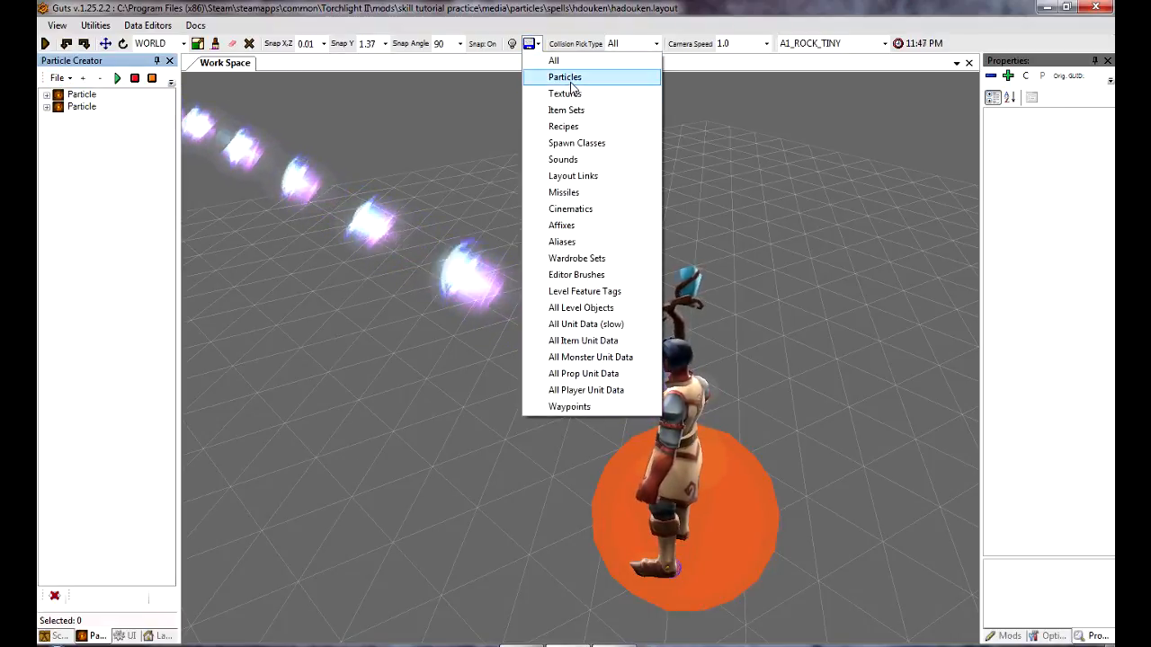
left_click(571, 82)
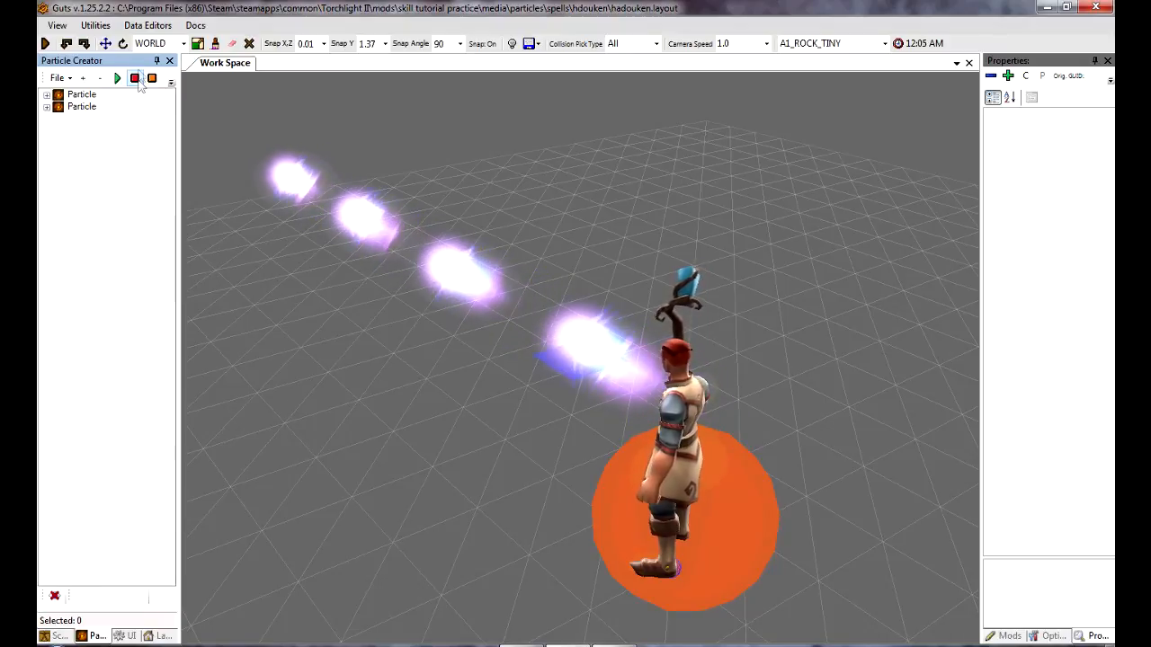
Set the scale on launch of the second Particle's Emitter to a fixed value of 2.2
left_click(81, 107)
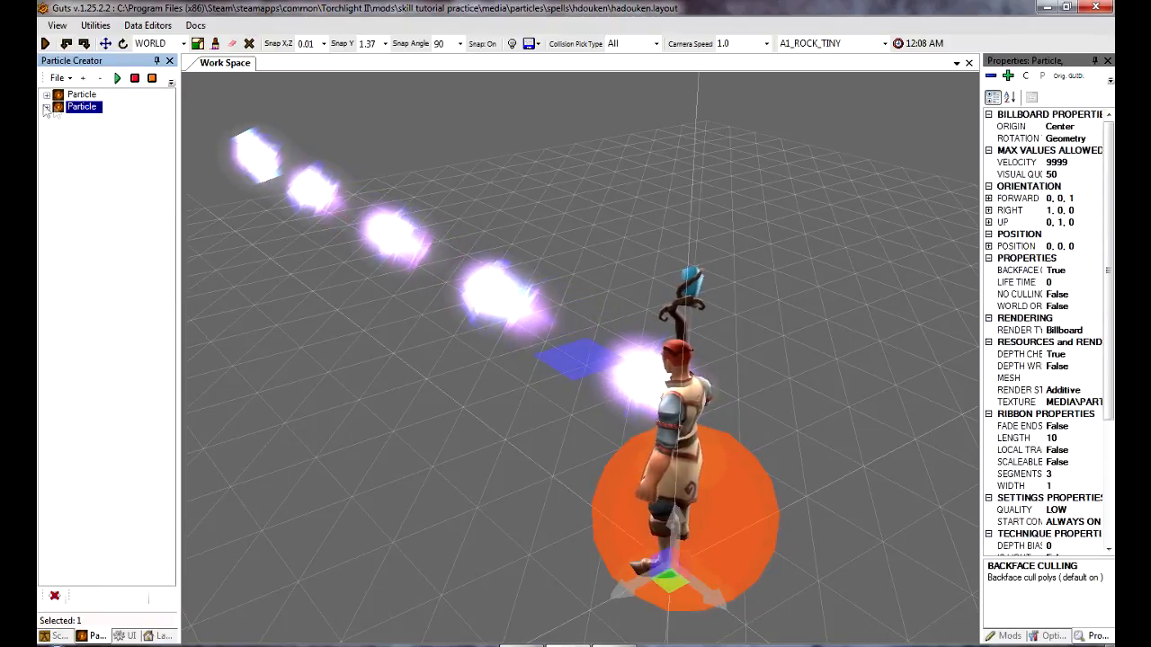
left_click(46, 107)
left_click(101, 119)
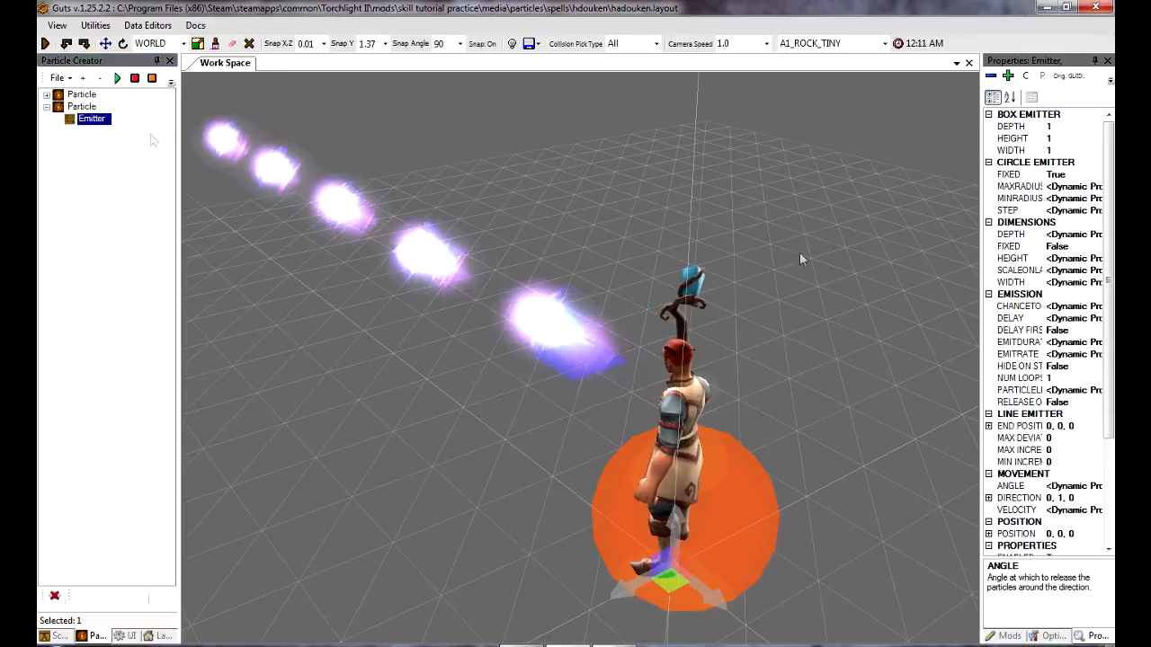
double_click(1074, 270)
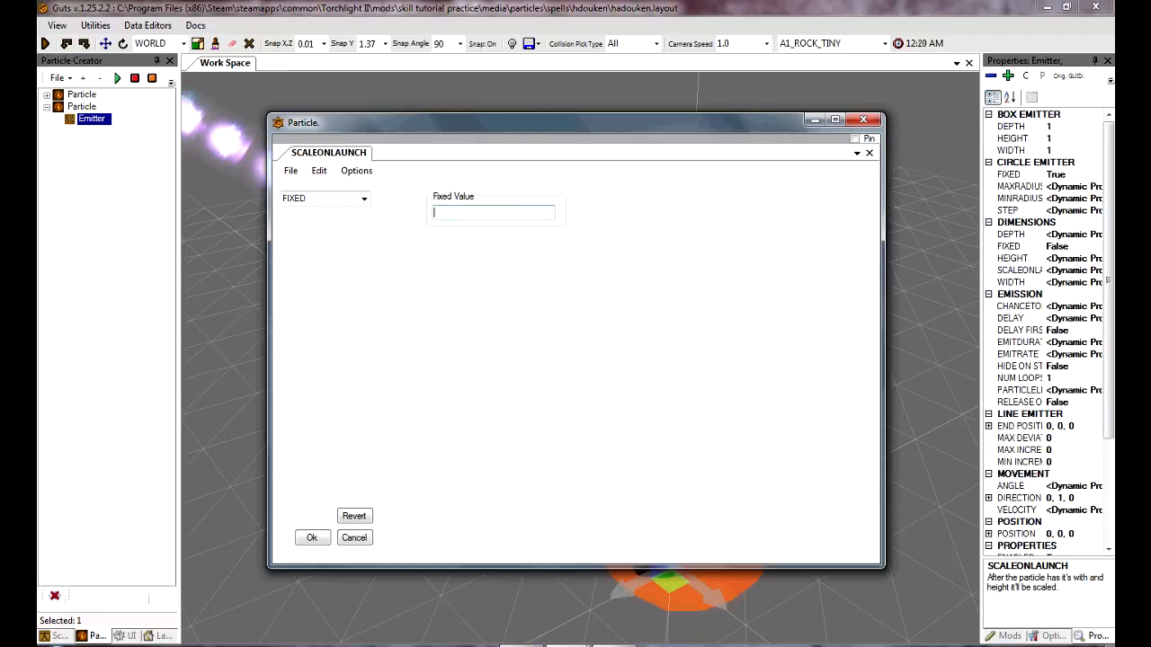
left_click(314, 538)
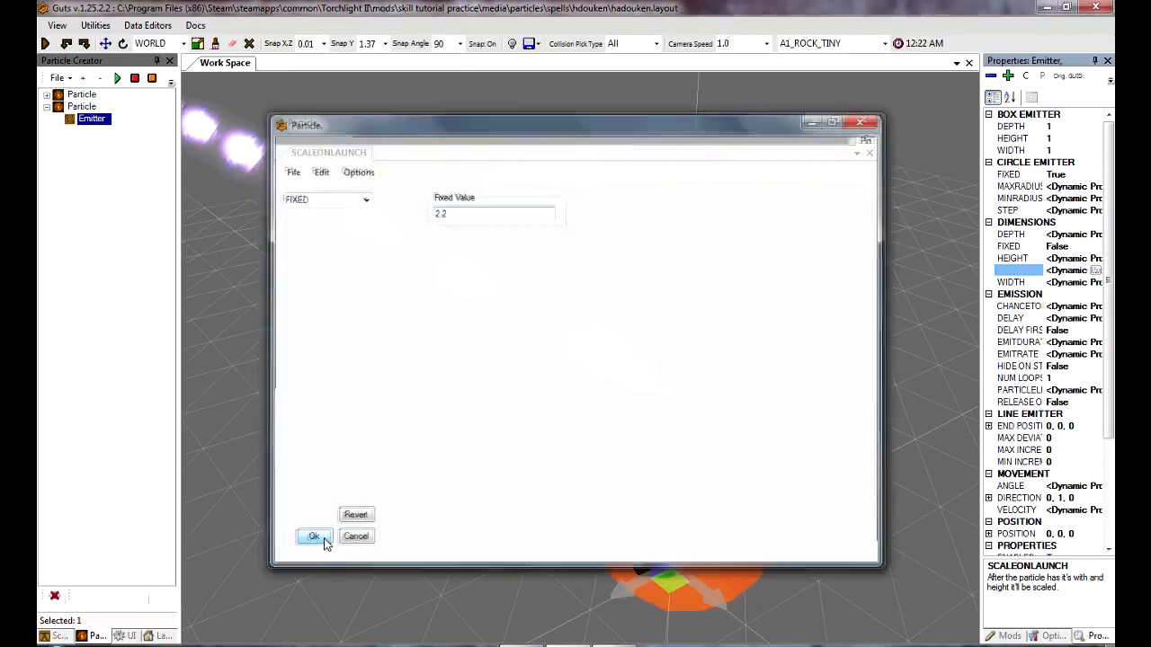
left_click(90, 146)
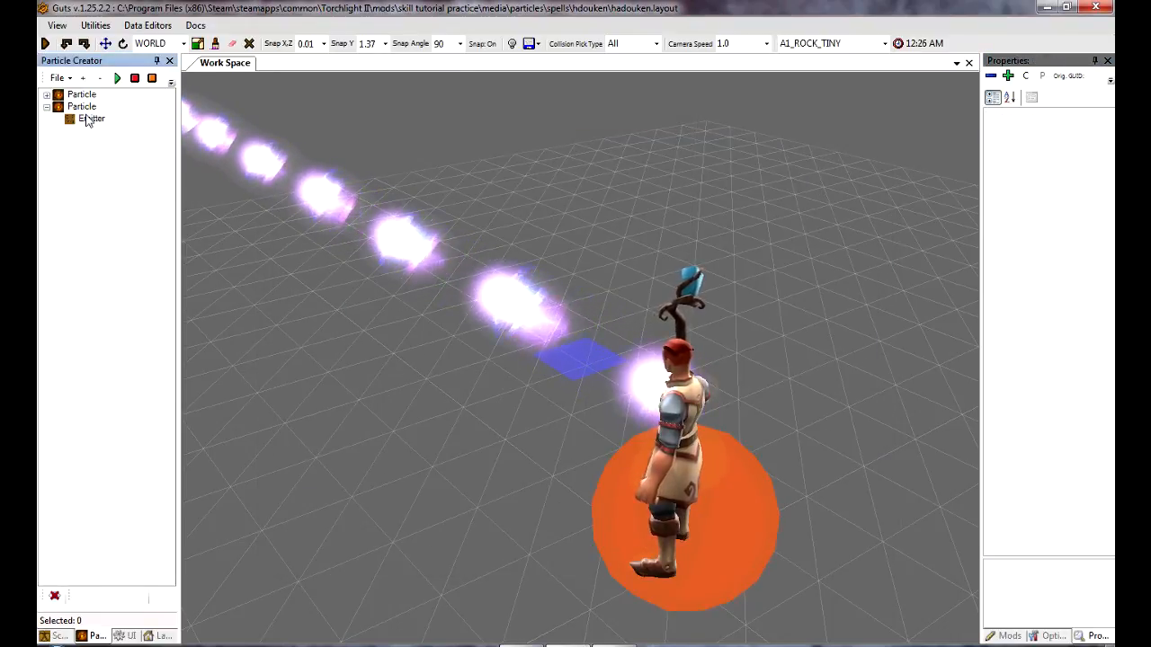
Add a Color affector to the second Particle and set its color over time to cyan (R 0, G 255, B 255)
right_click(94, 110)
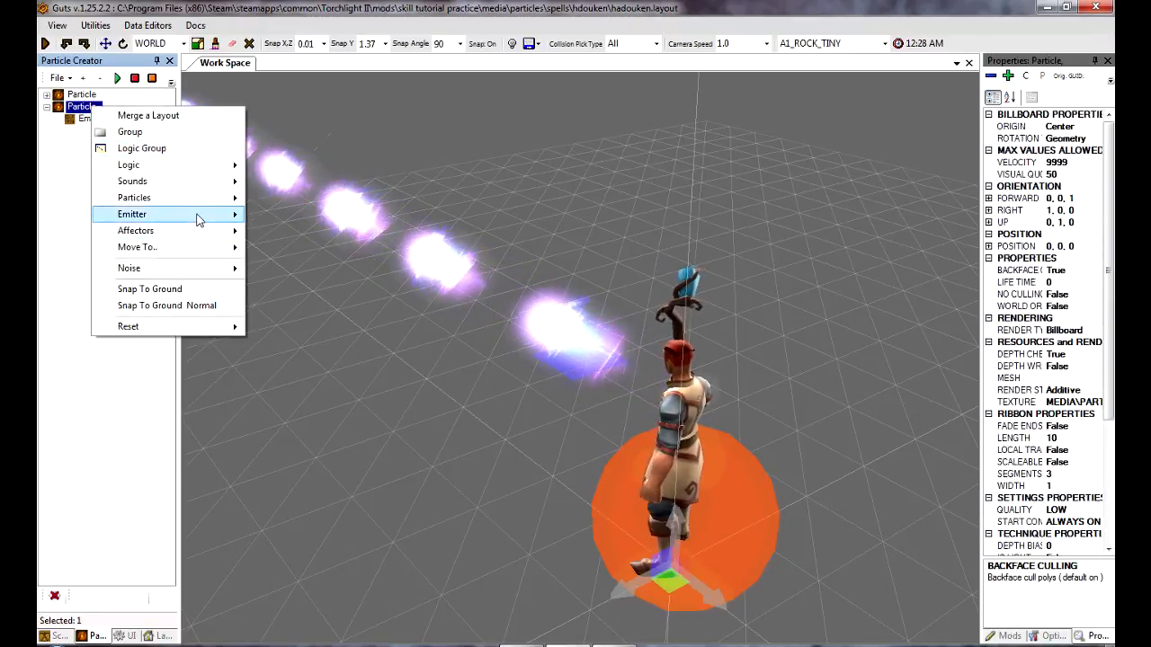
mouse_move(199, 231)
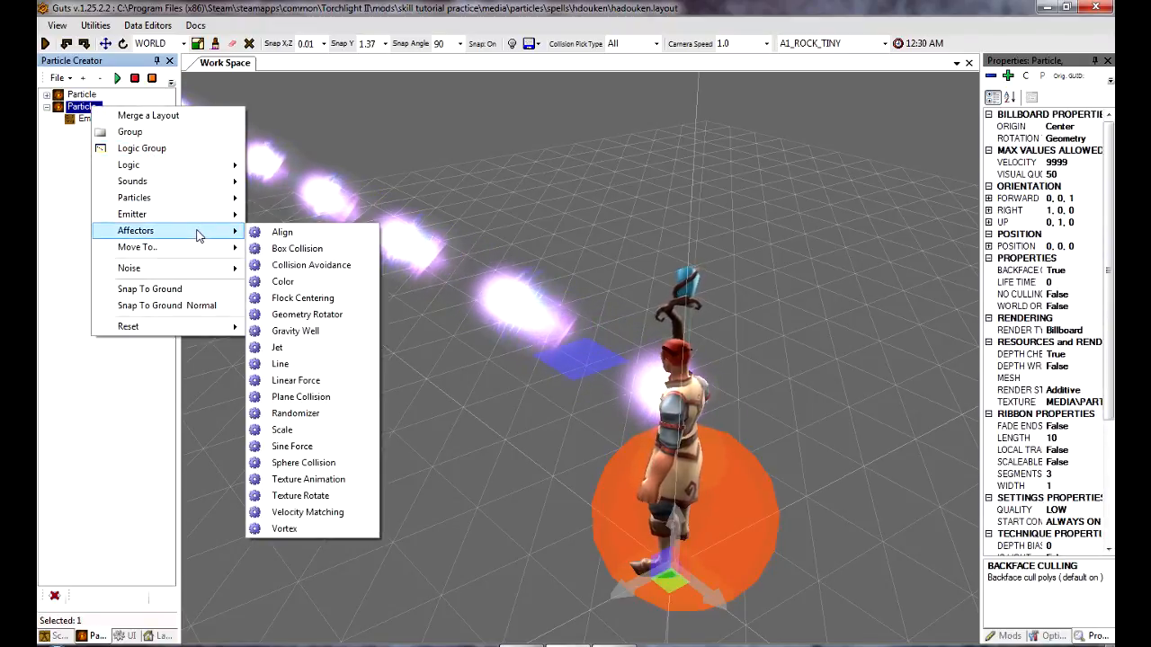
left_click(339, 282)
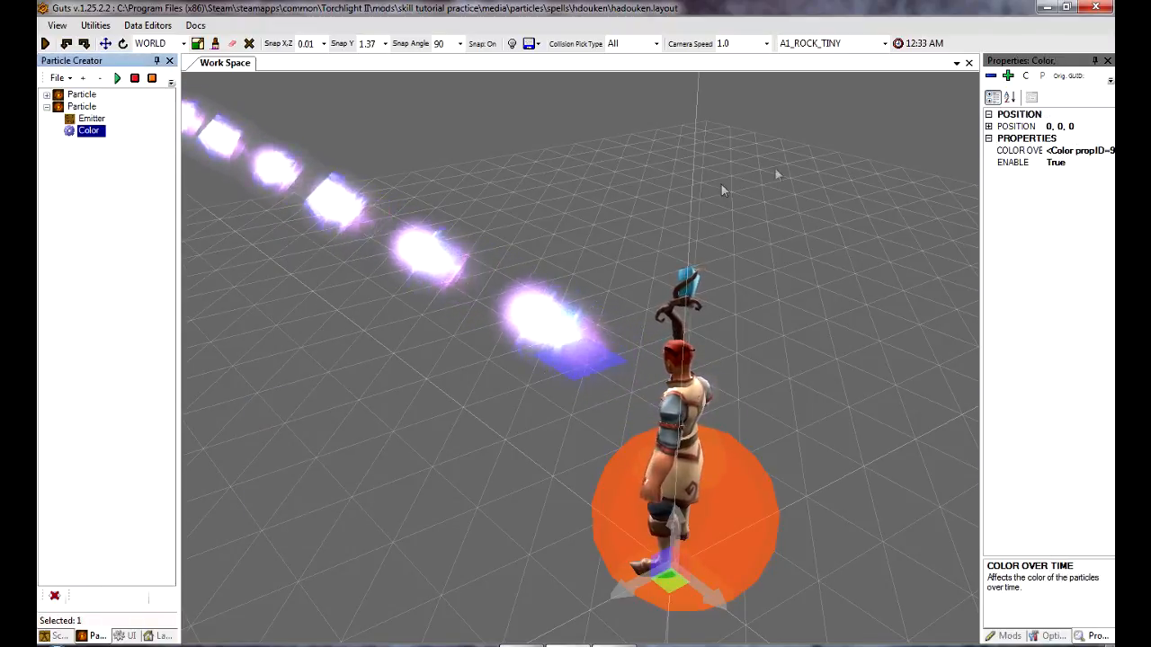
left_click(1107, 151)
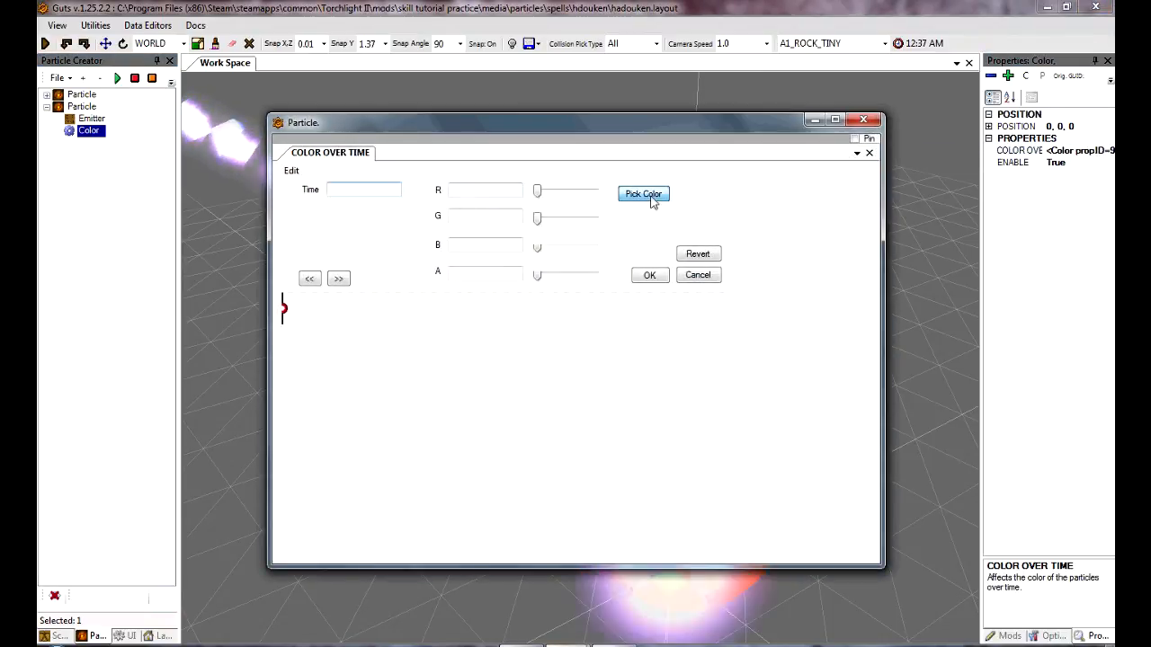
left_click(650, 199)
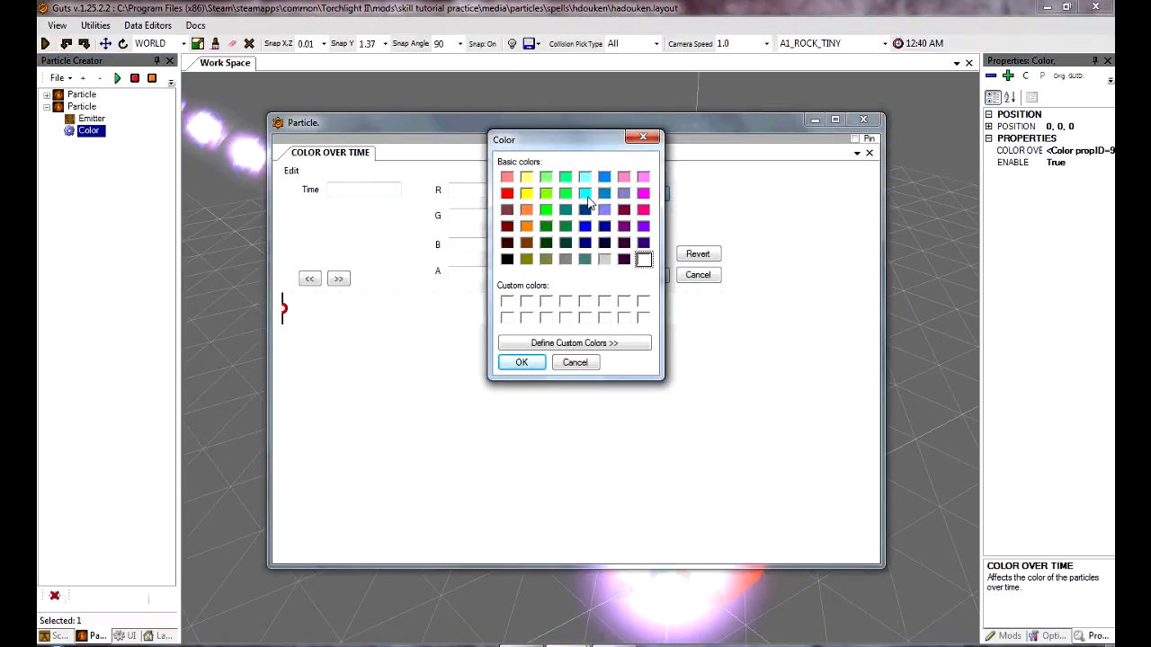
left_click(533, 366)
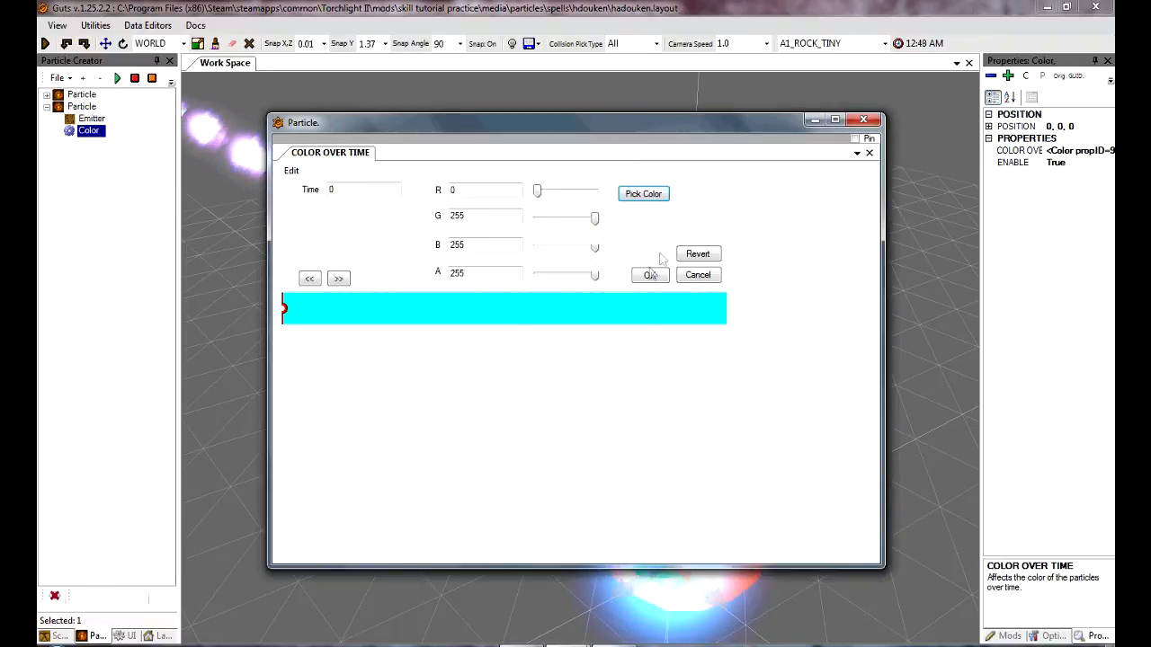
left_click(647, 275)
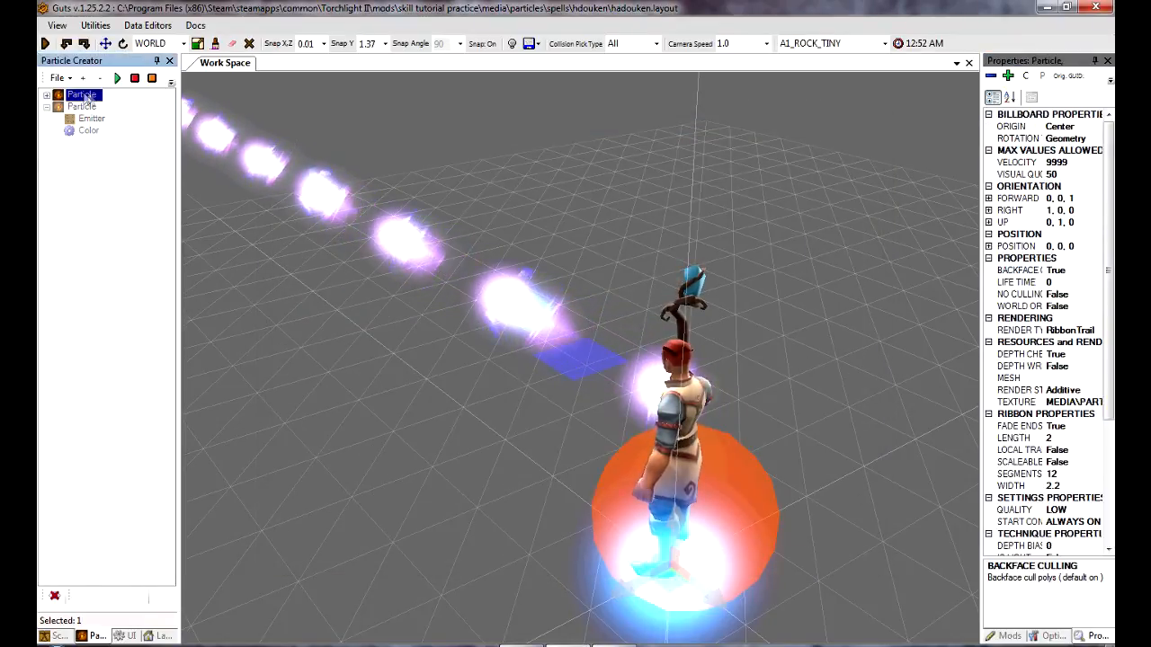
Add a Color affector to the first Particle, the ribbon trail
right_click(82, 95)
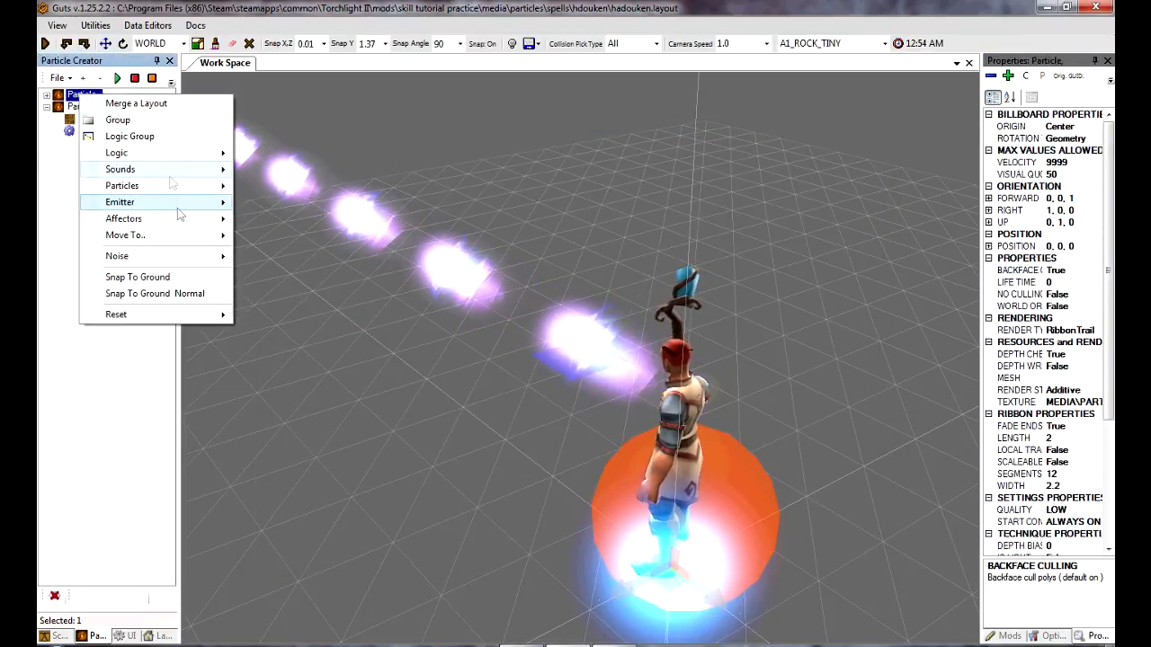
mouse_move(126, 219)
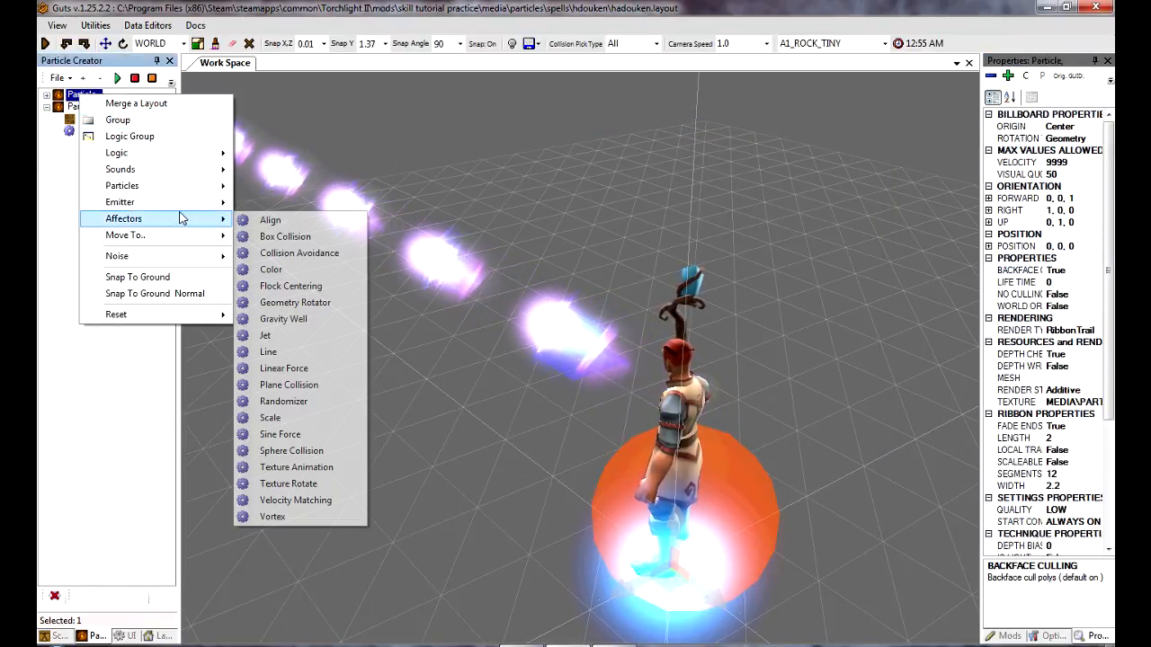
left_click(286, 270)
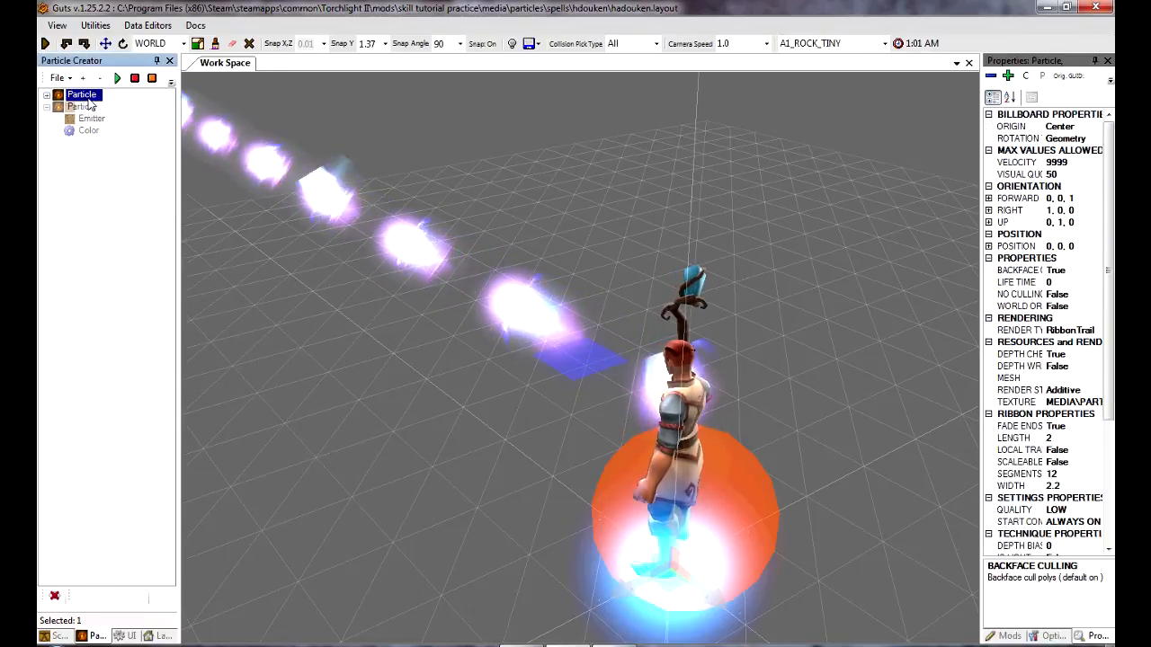
Rename the ribbon trail Particle to "trail" and the second Particle to "ball"
left_click(83, 95)
type("trail")
key("Return")
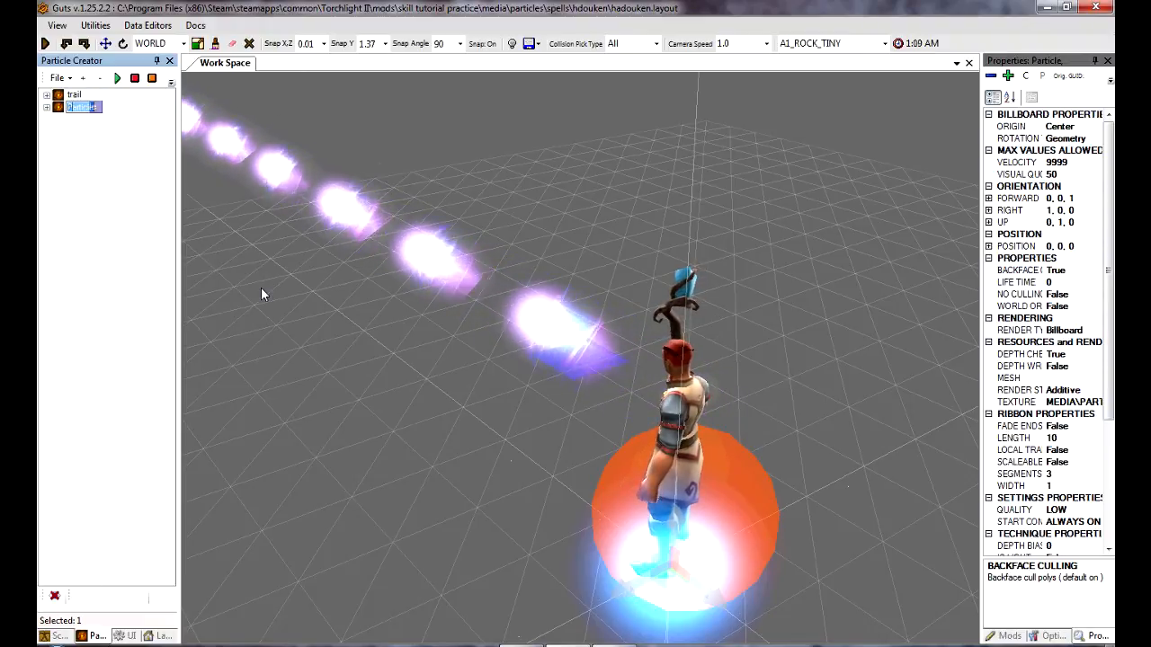
type("ball")
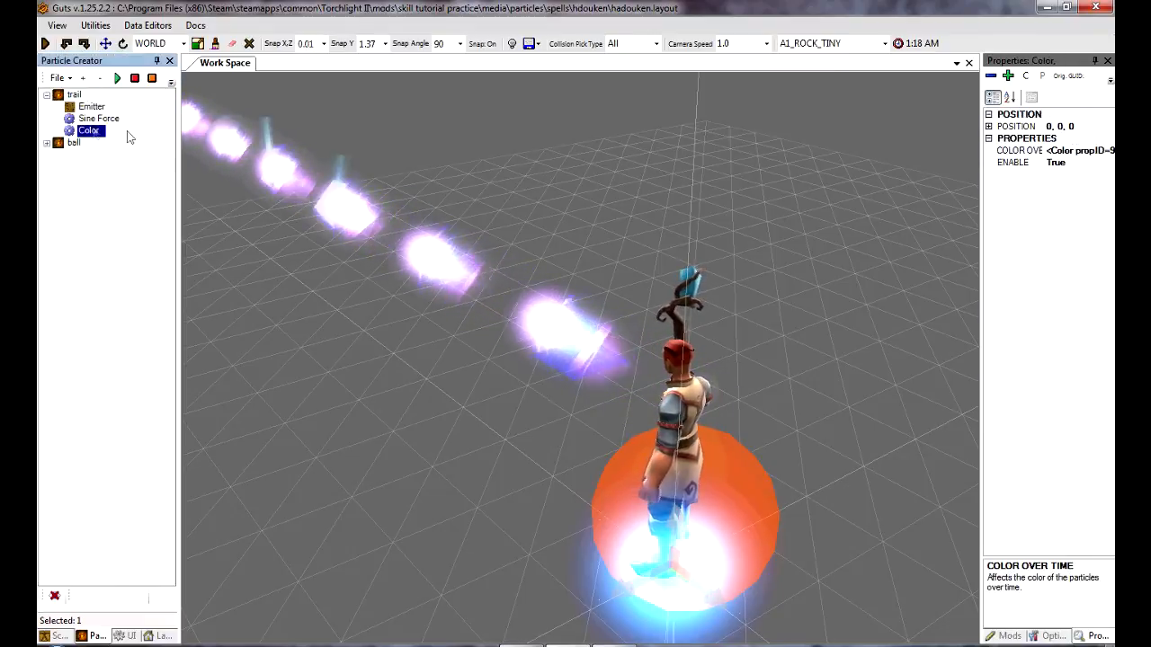
Set the color over time of the trail's Color affector to light cyan (R 128, G 255, B 255)
left_click(1088, 151)
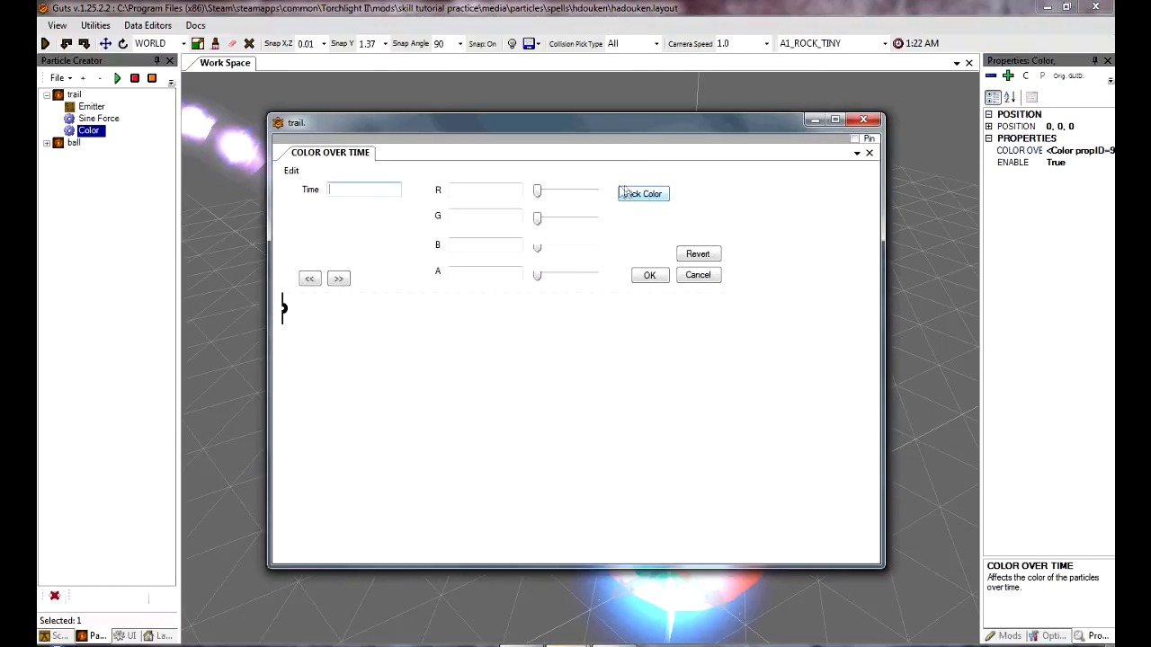
left_click(643, 194)
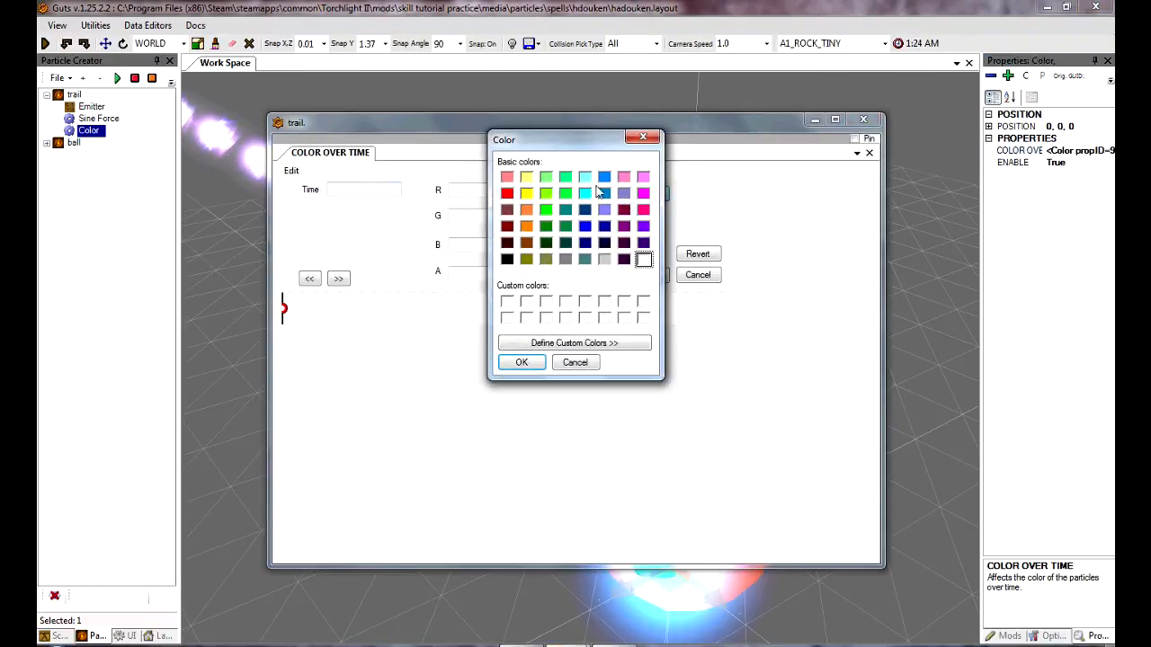
left_click(512, 364)
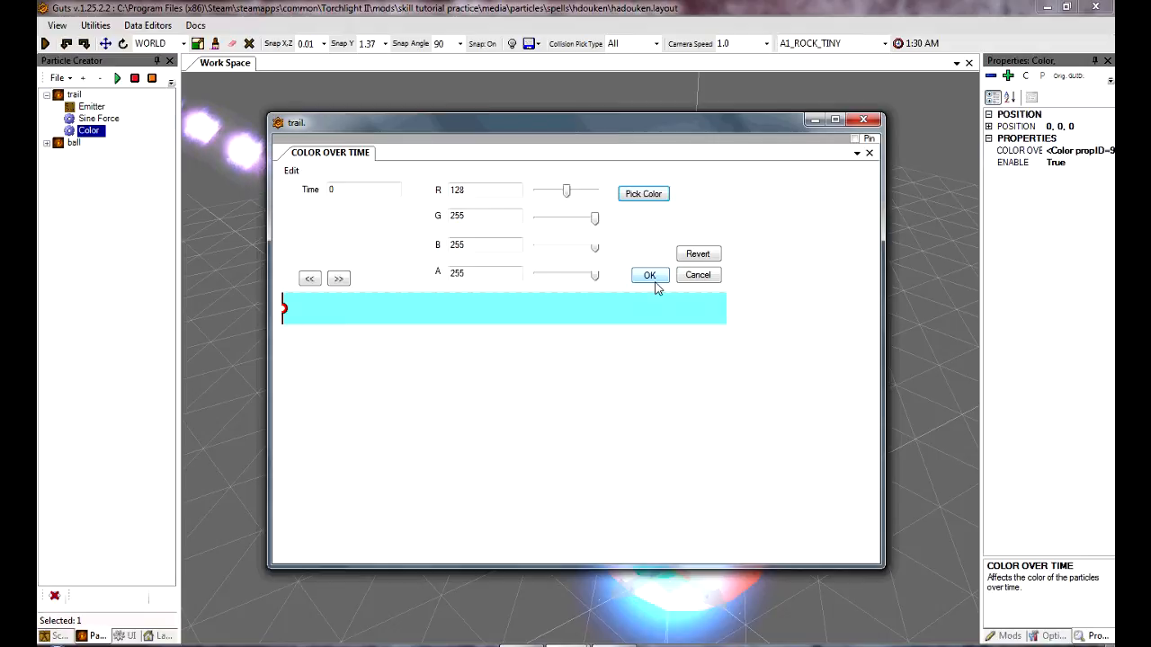
left_click(649, 276)
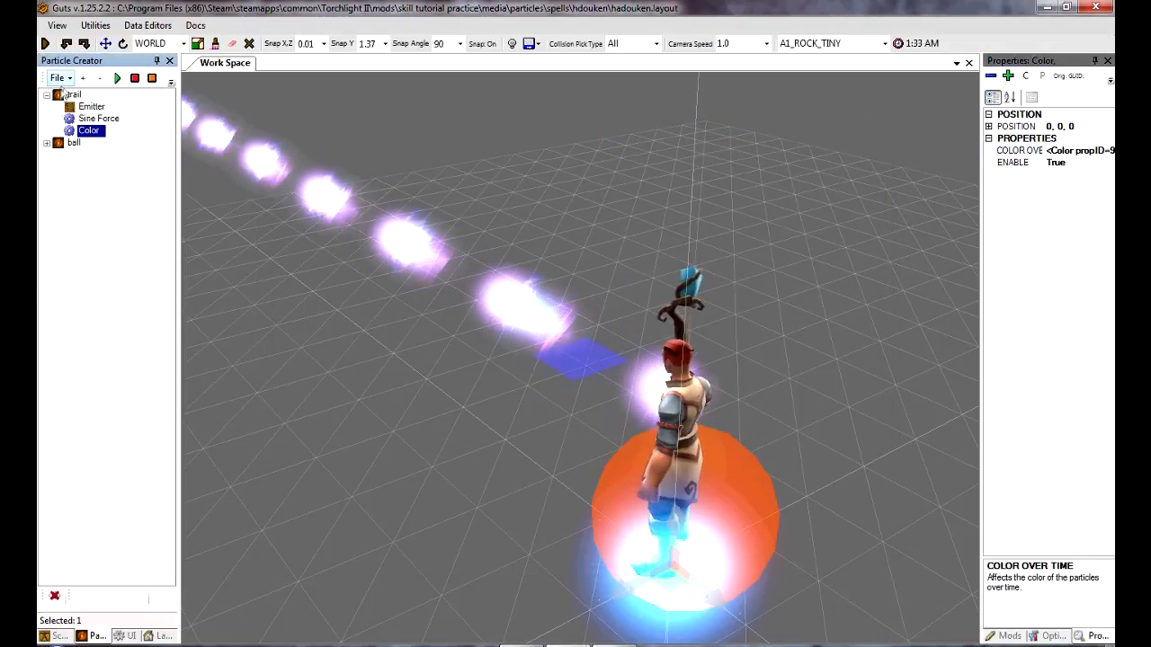
Save the layout and regenerate the Particles data to preview the new colors on the missile
left_click(58, 78)
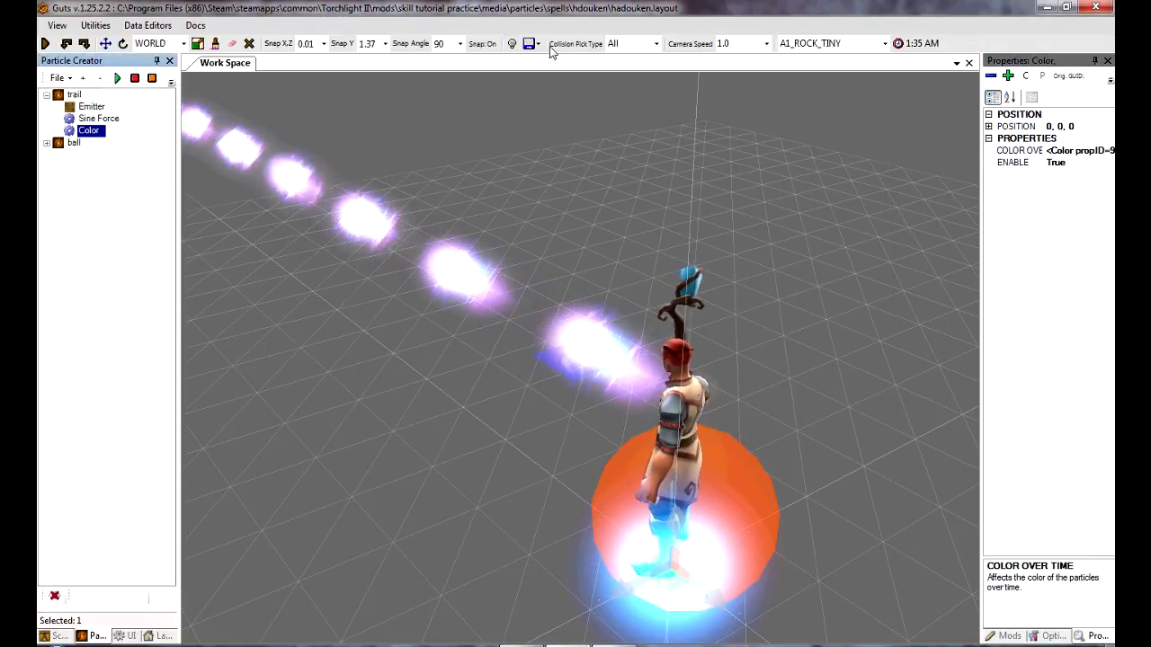
left_click(536, 44)
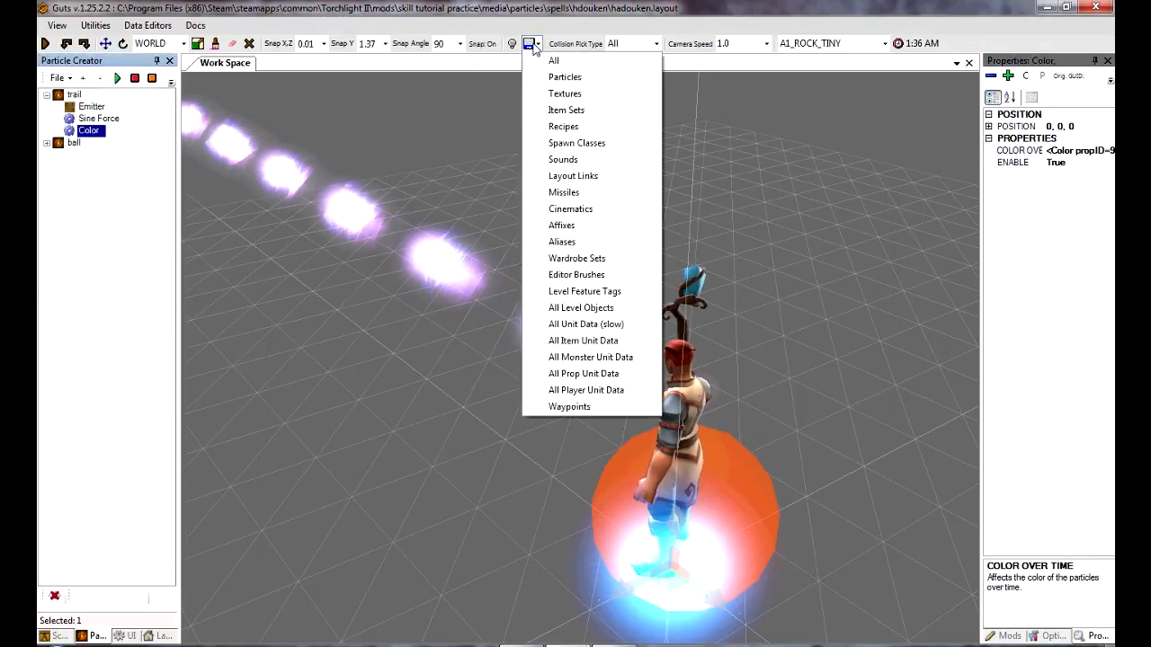
left_click(582, 80)
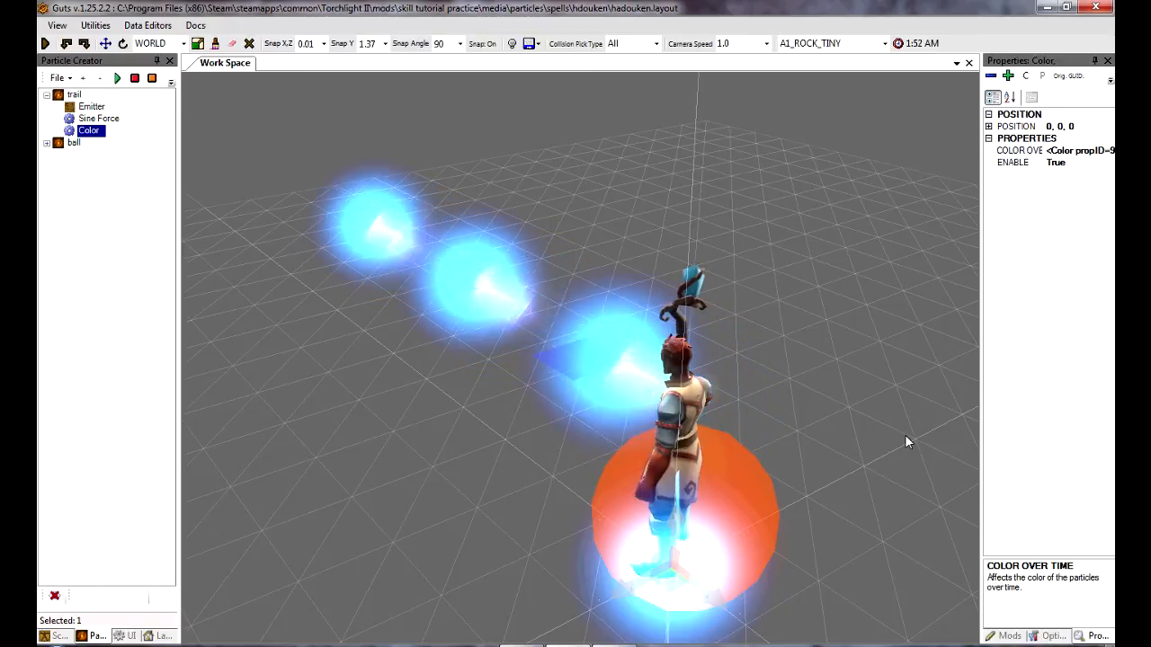
Move the trail particle along its Z axis to position 0, 0, 0.3
key("Home")
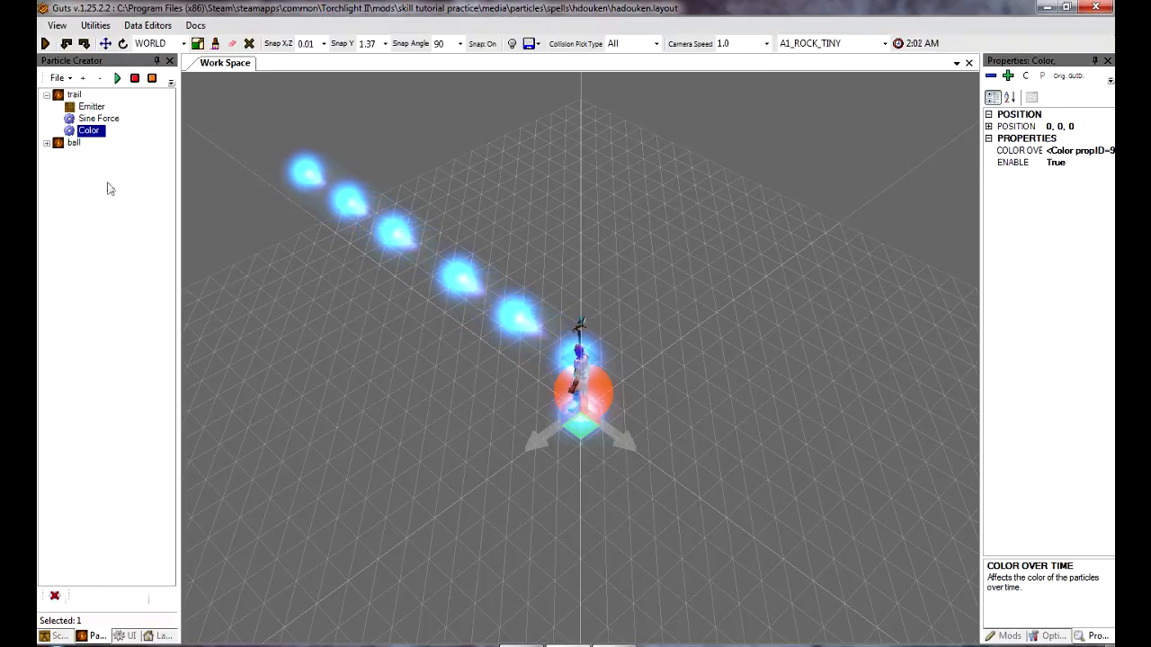
left_click(76, 96)
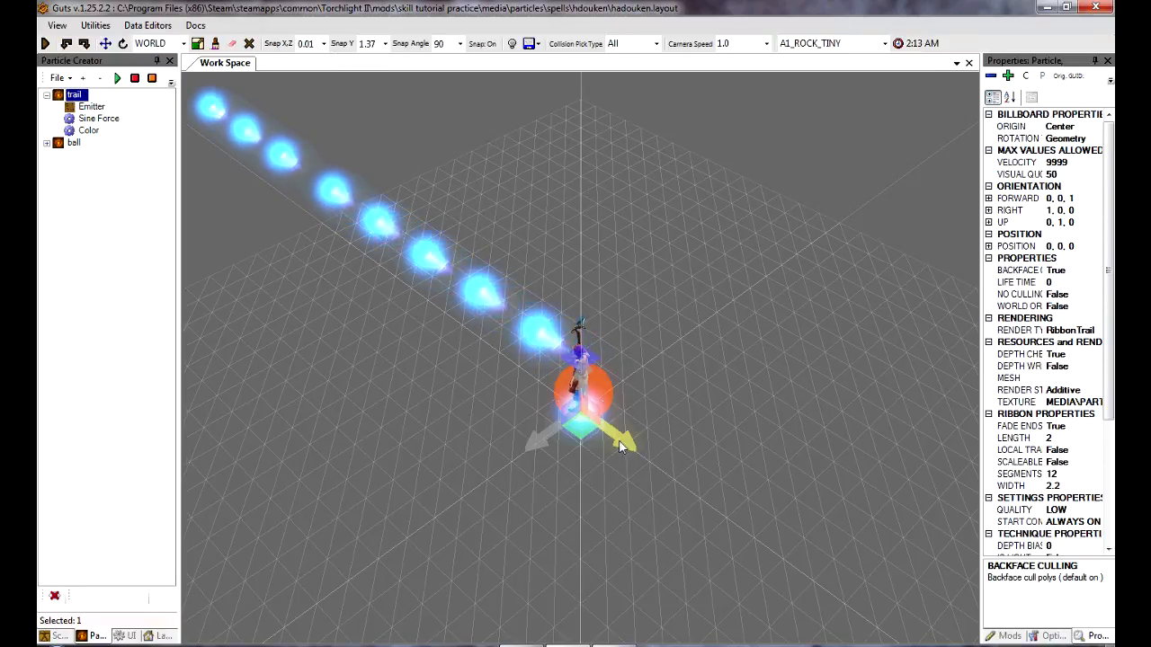
left_click_drag(621, 442, 617, 437)
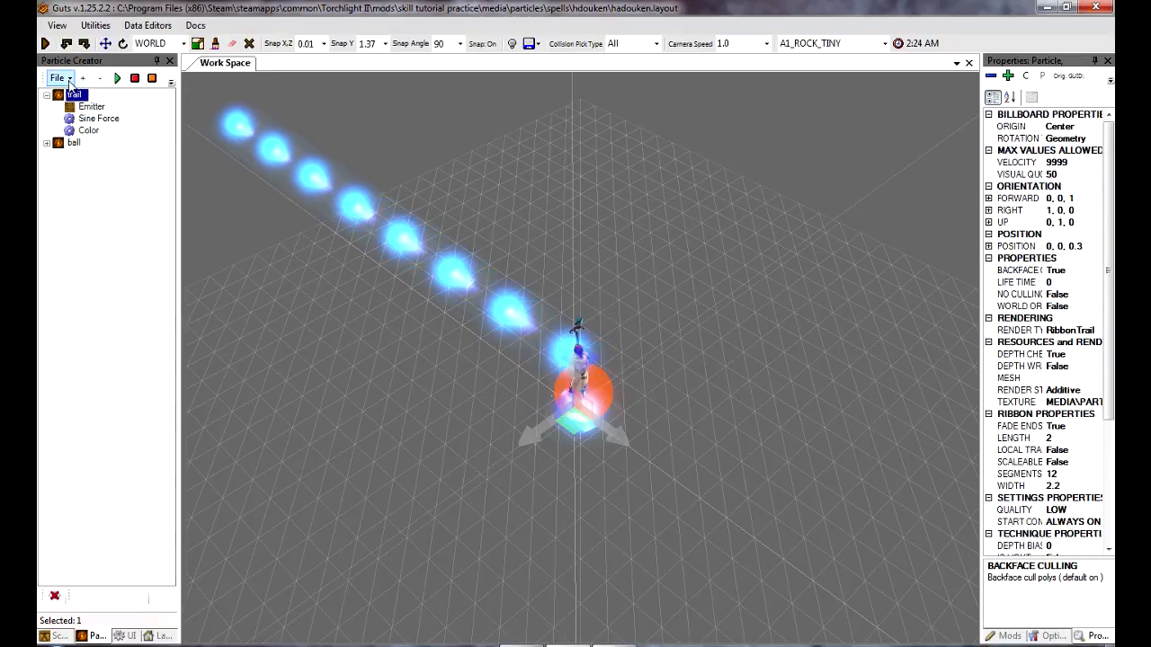
Save the layout with the shifted trail and regenerate the Particles data for the missile preview
left_click(57, 77)
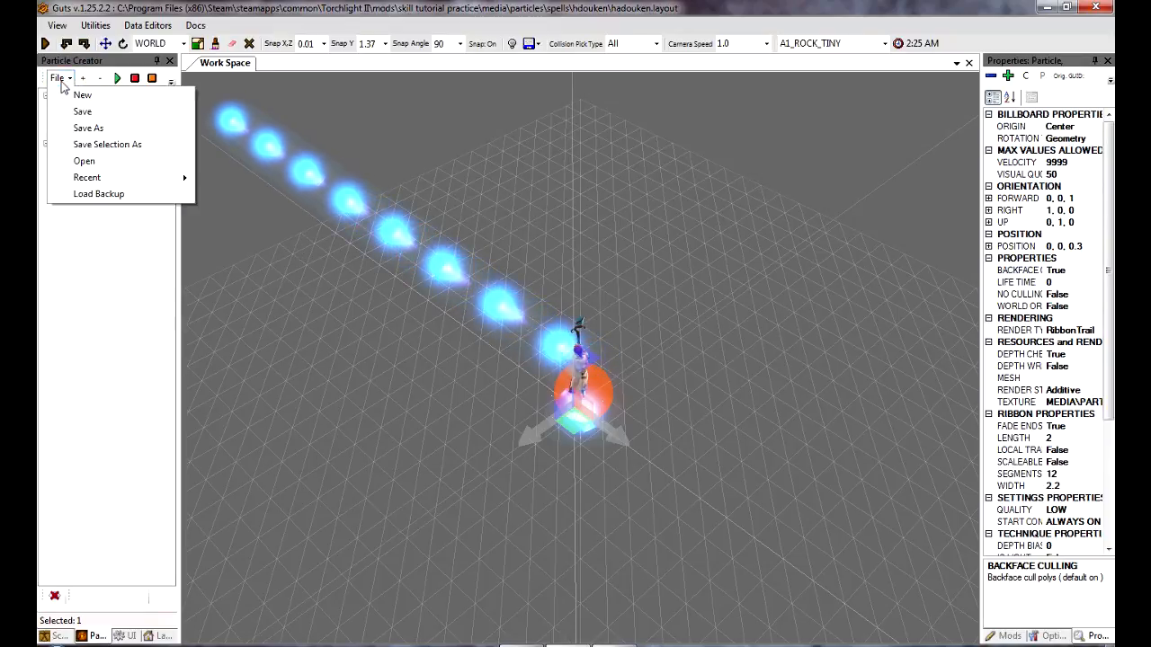
left_click(83, 114)
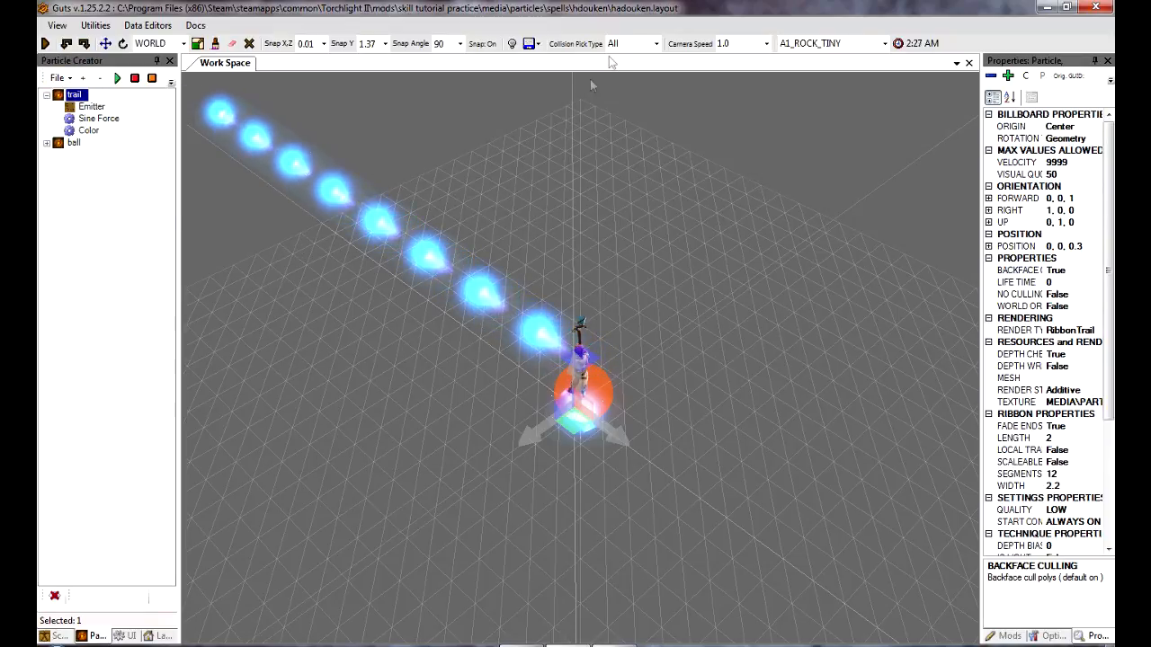
left_click(533, 44)
left_click(562, 79)
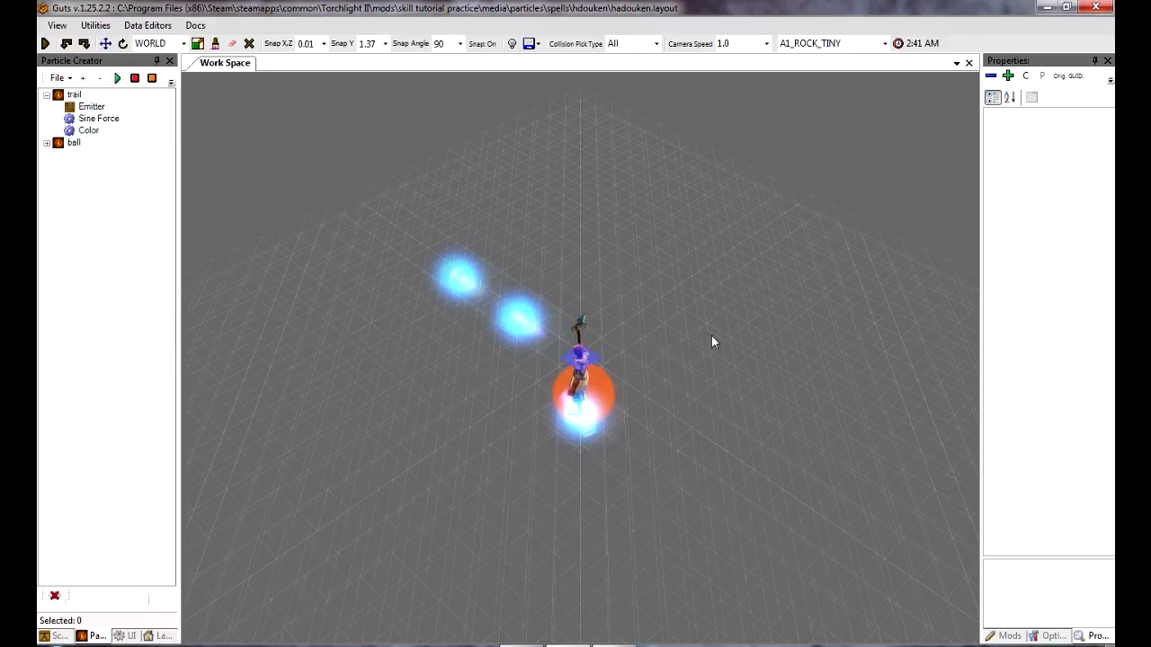
Set the ribbon length of the trail particle to 4
scroll(711, 342, "up", 5)
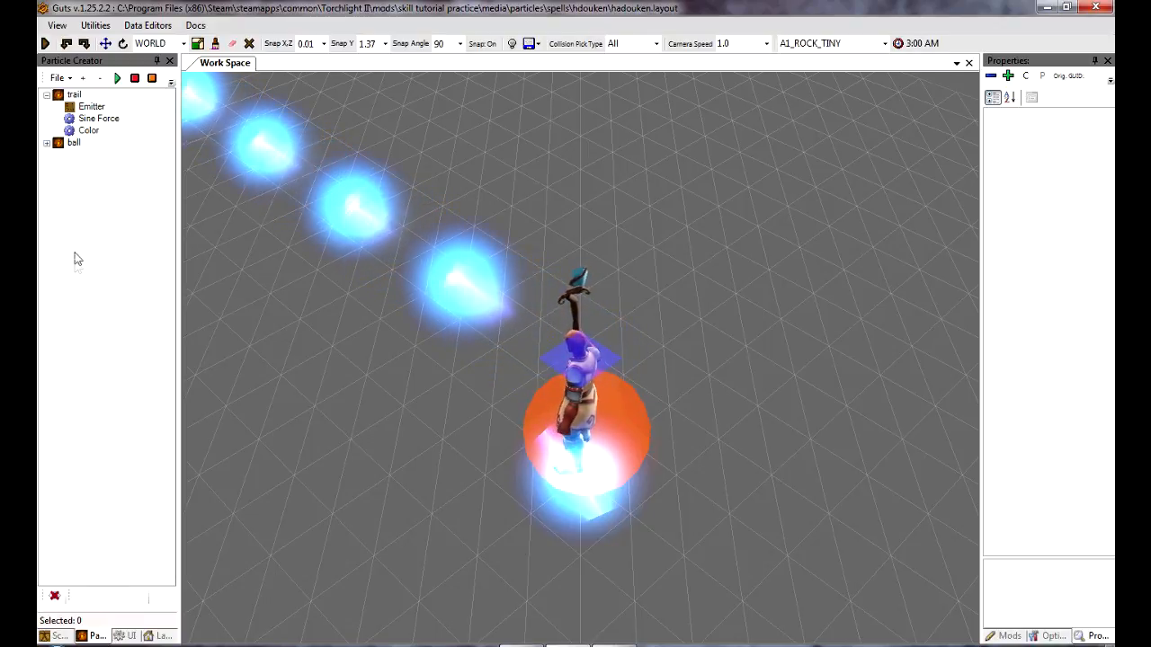
left_click(74, 94)
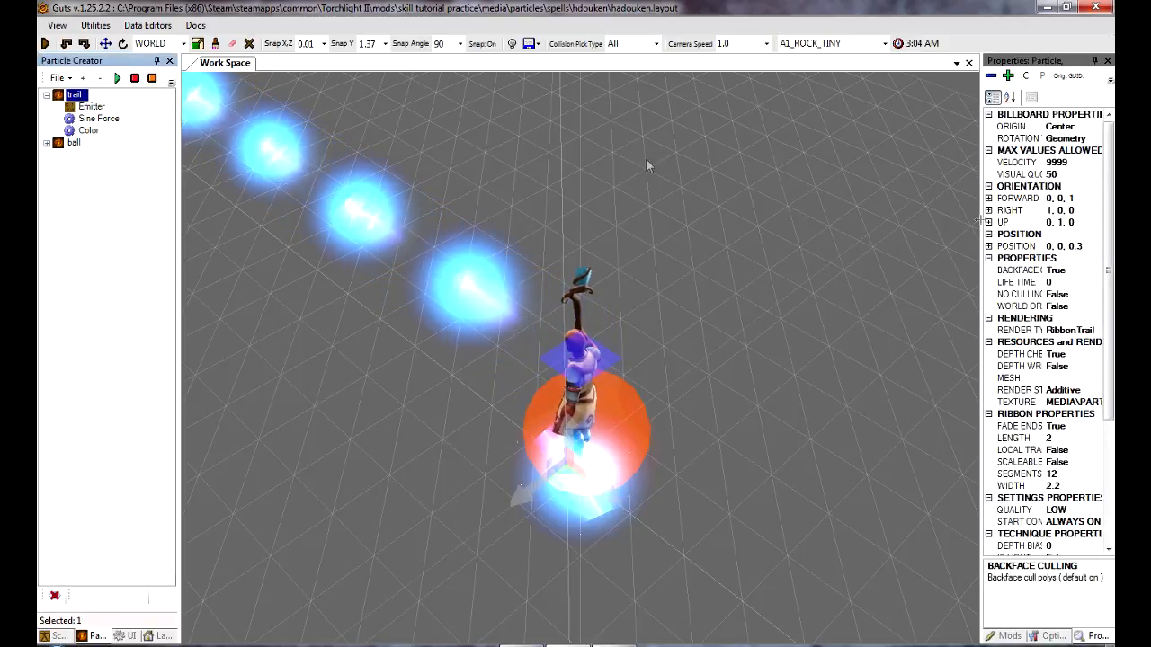
left_click(1074, 474)
left_click(1078, 486)
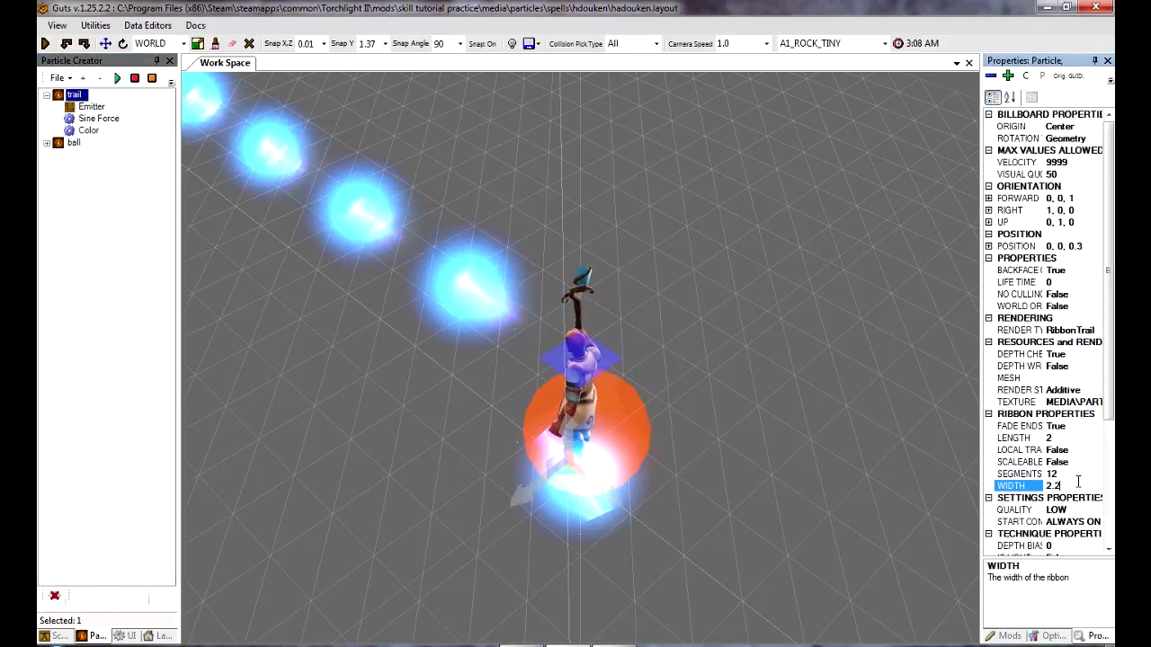
left_click(1086, 438)
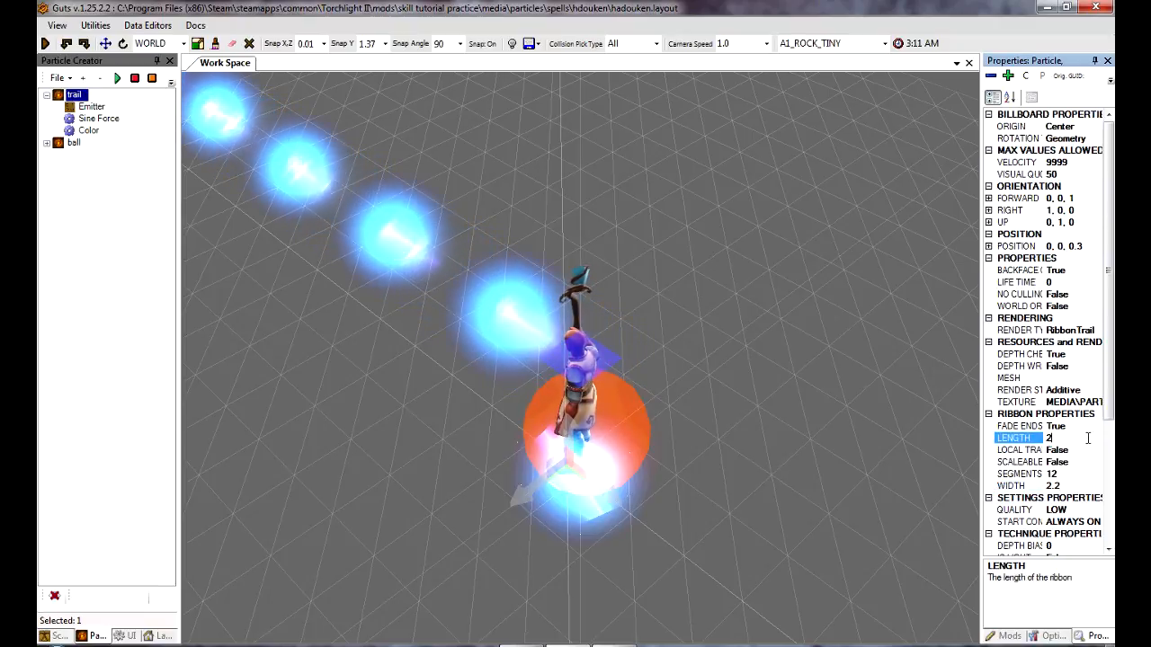
key("BackSpace")
type("4")
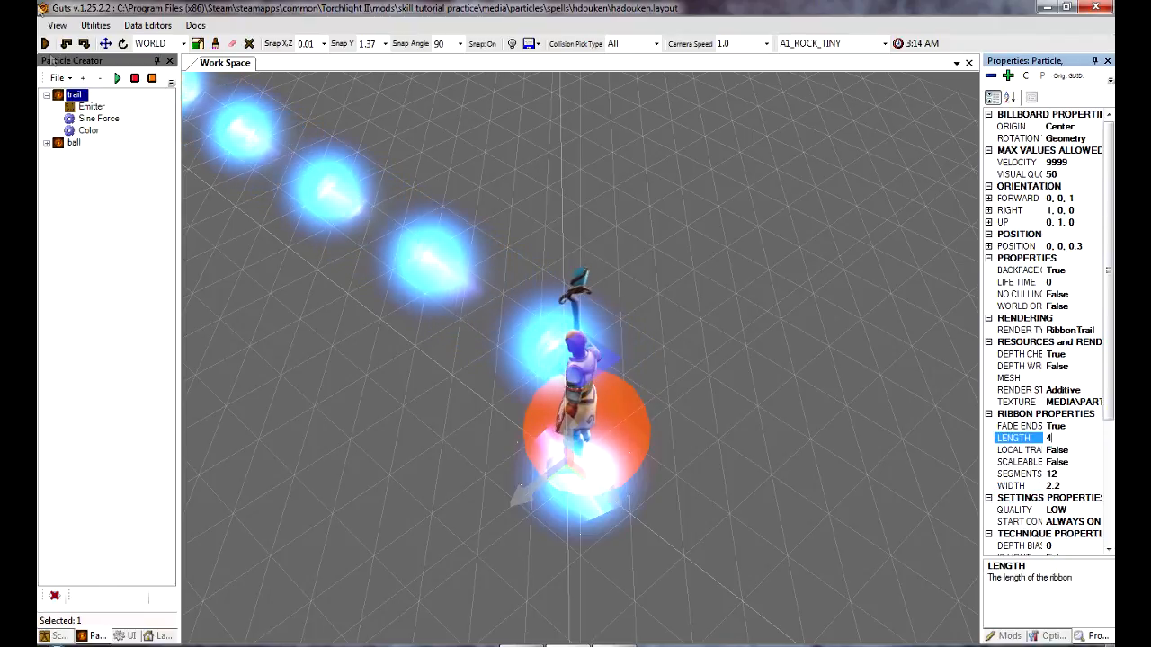
Save the layout with the longer ribbon and regenerate the Particles data for the missile preview
left_click(68, 77)
left_click(68, 77)
left_click(69, 77)
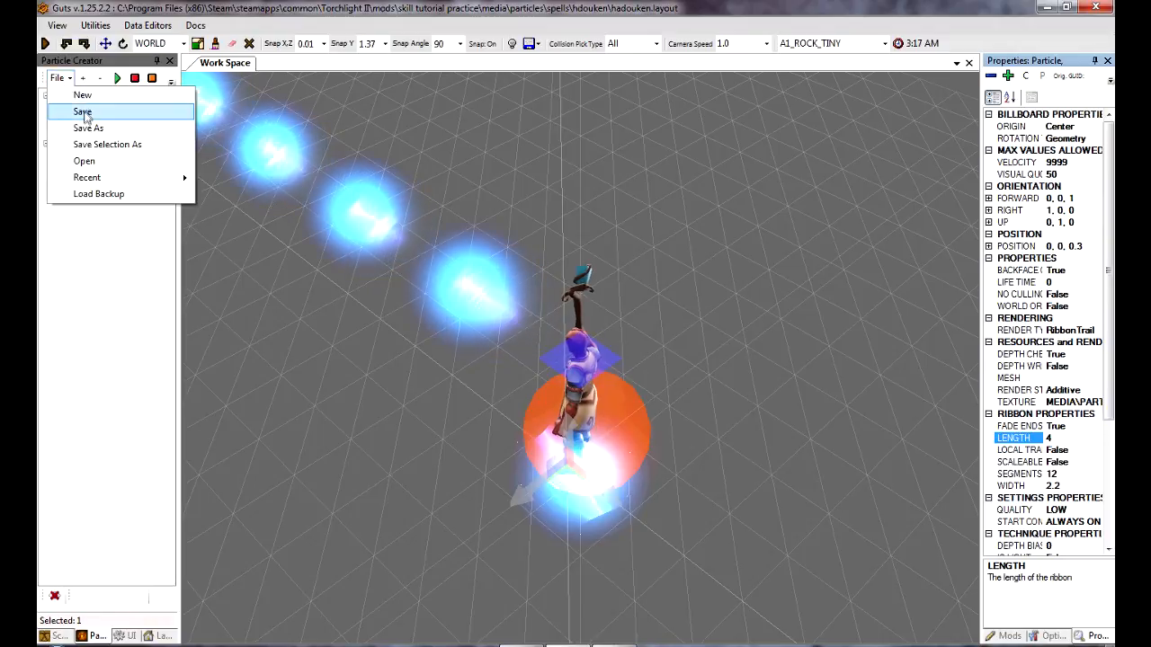
left_click(84, 114)
left_click(530, 43)
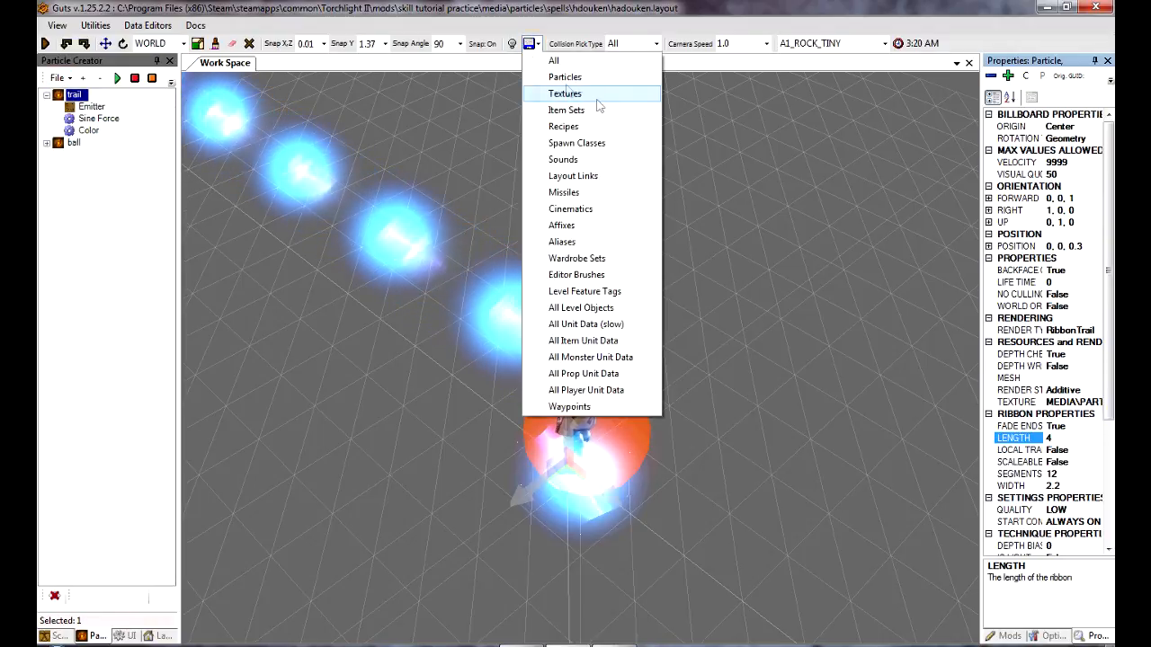
left_click(600, 79)
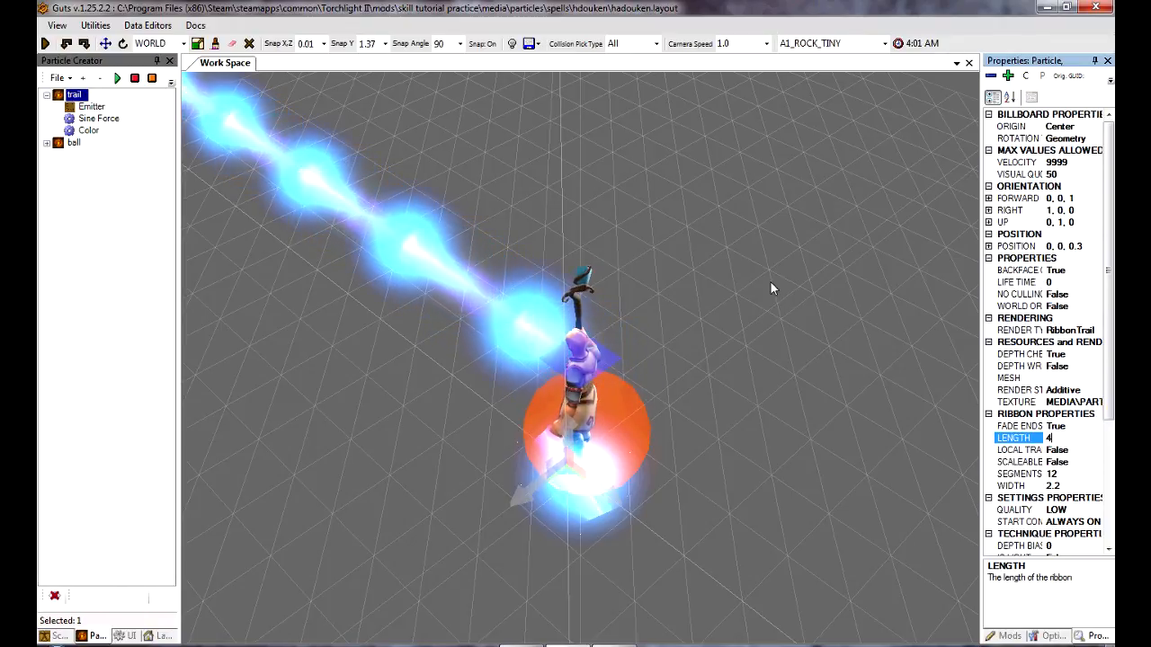
Open the list of object types that can be added at the root of the particle layout, with nothing selected
left_click(79, 191)
right_click(78, 191)
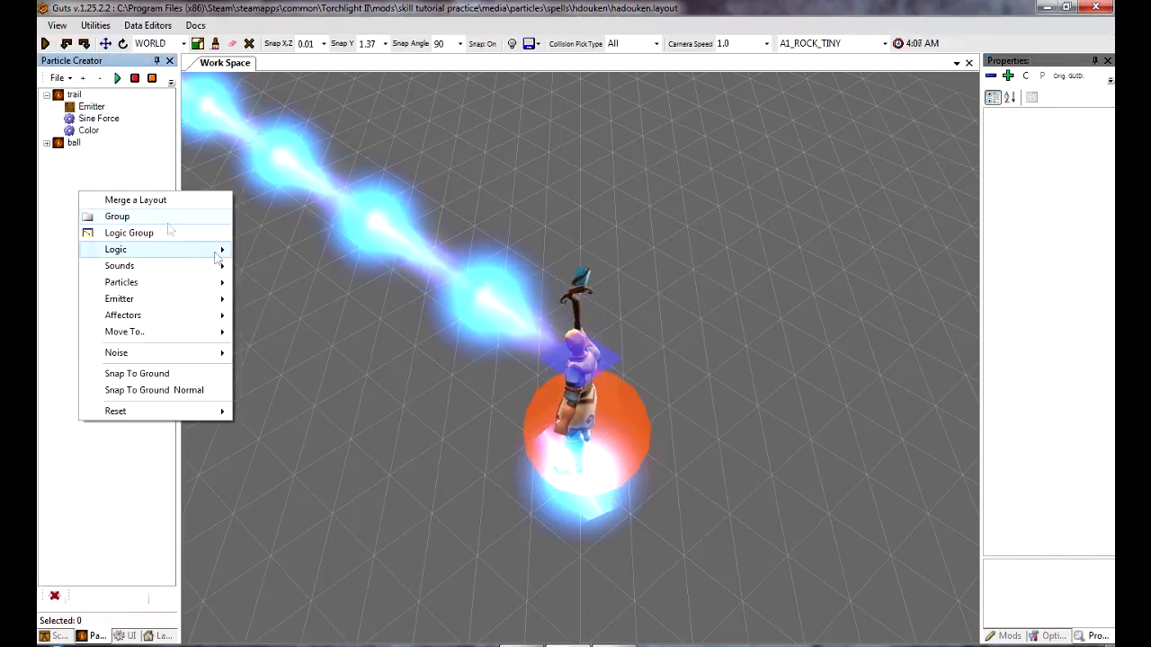
mouse_move(216, 258)
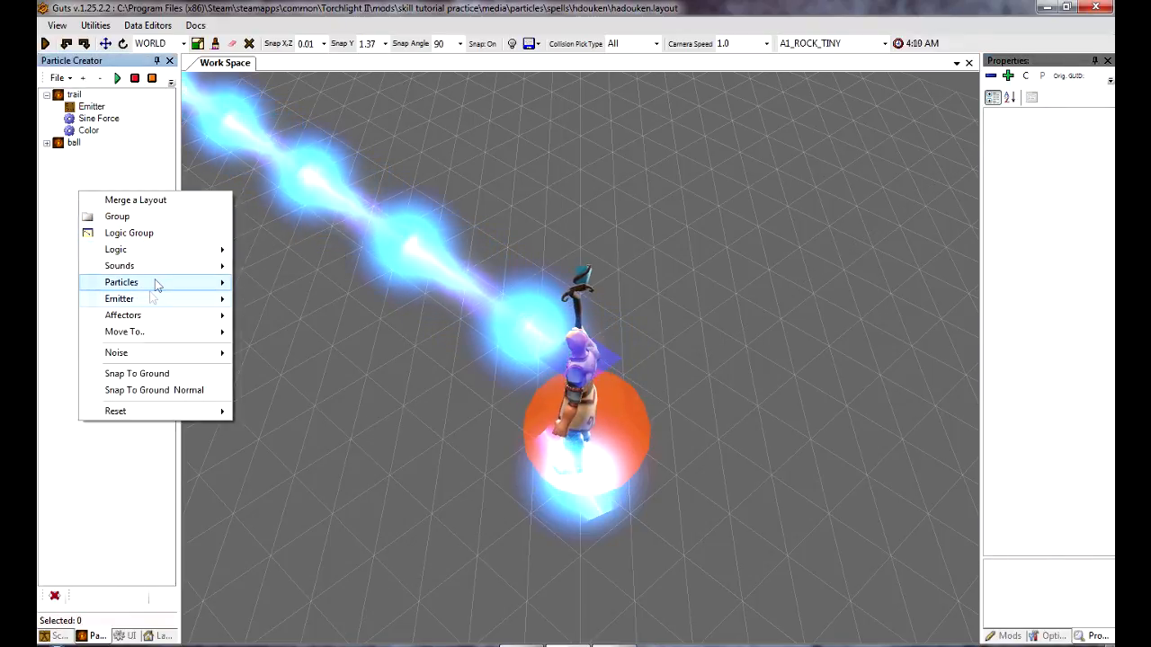
Add a new particle system to the layout and name it Lightning
mouse_move(211, 284)
left_click(274, 283)
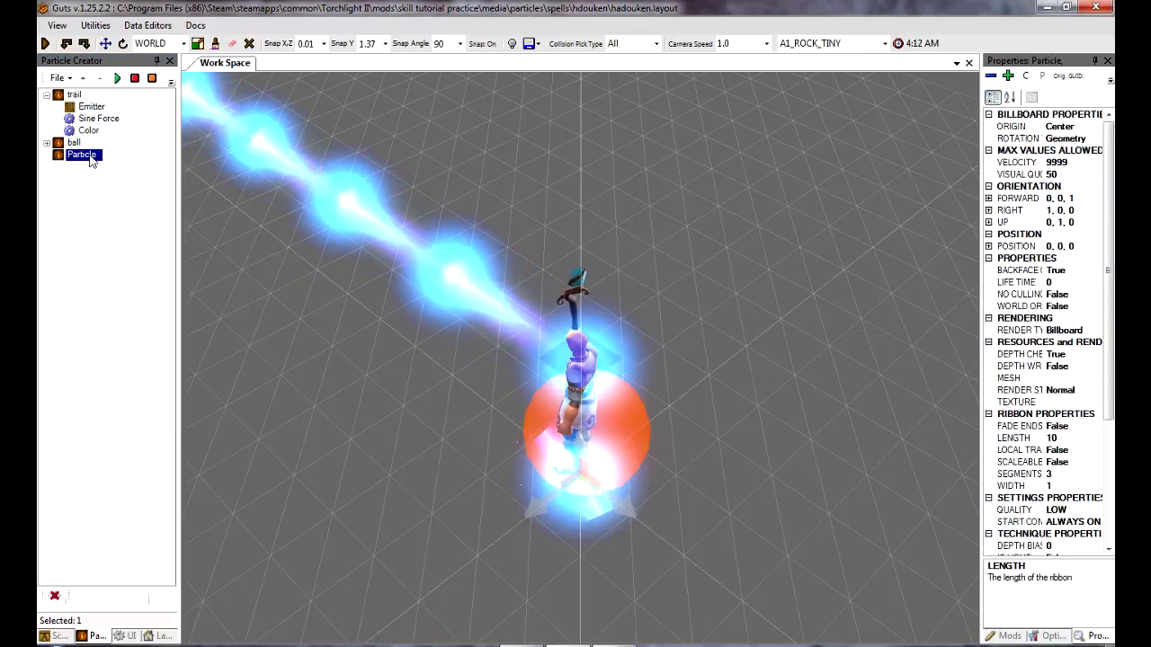
type("Lightn")
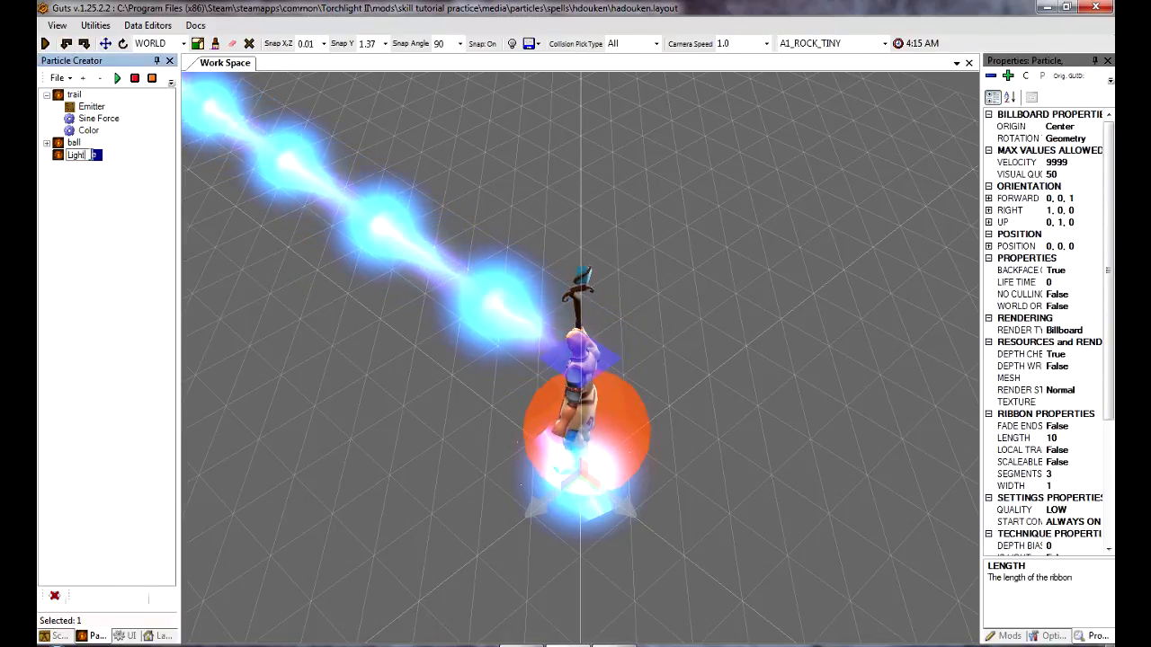
type("ing")
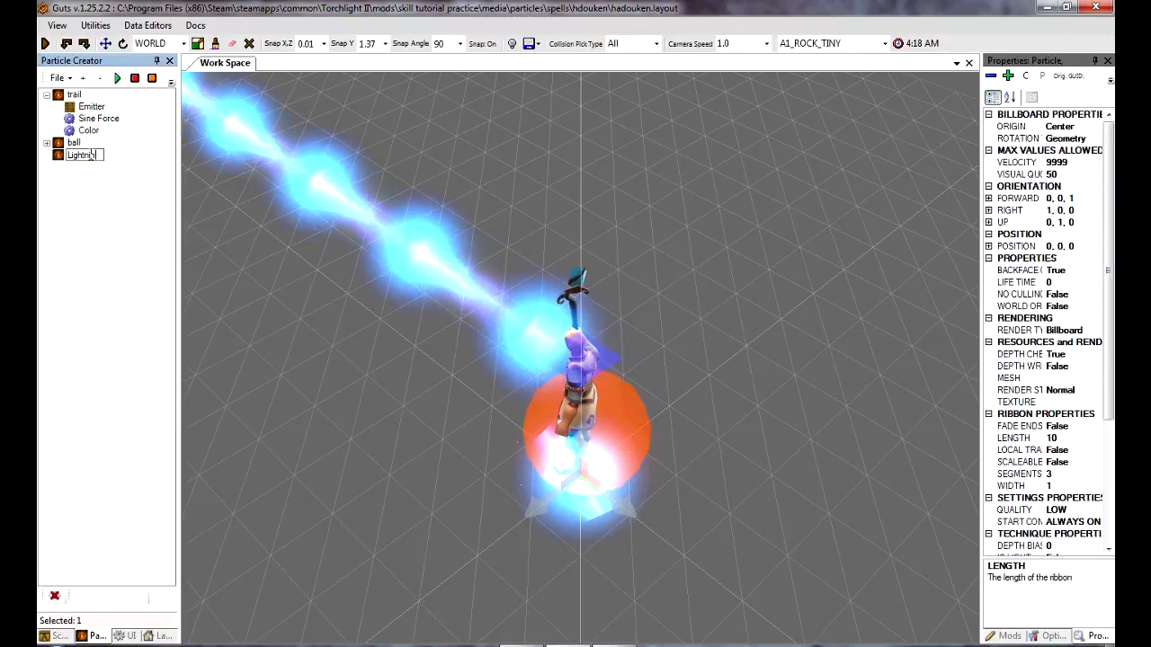
left_click(103, 198)
left_click(90, 154)
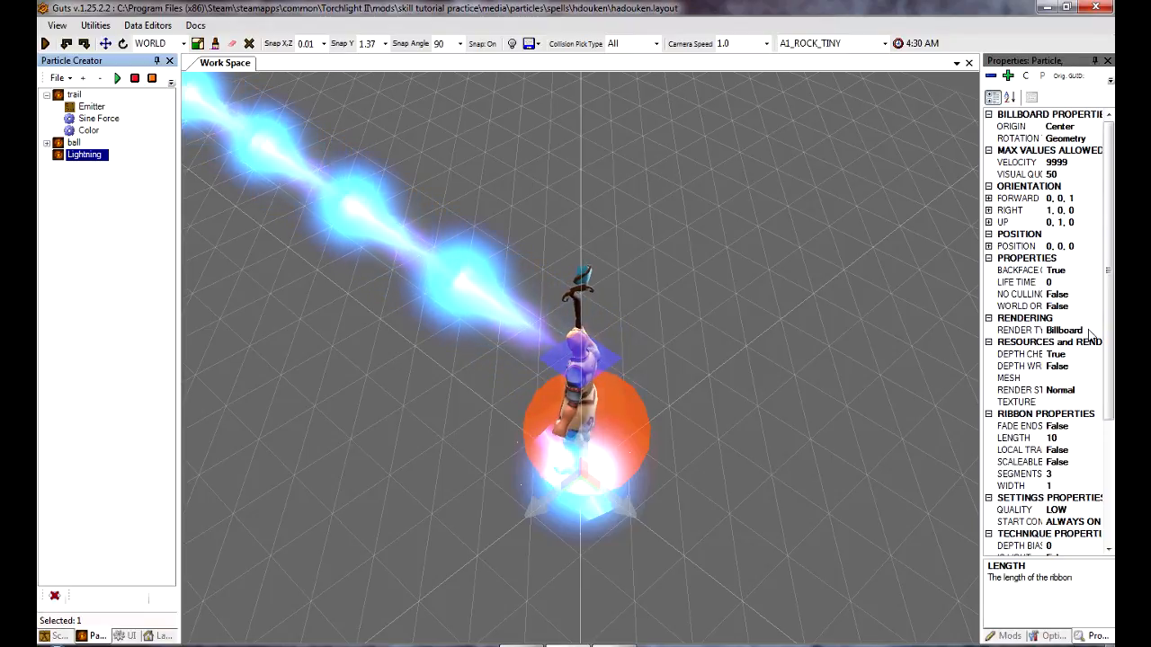
Render the Lightning particle as a RibbonTrail with length 4, 12 segments and width 3, and set its UV animation to 4 frames wide
left_click(1095, 331)
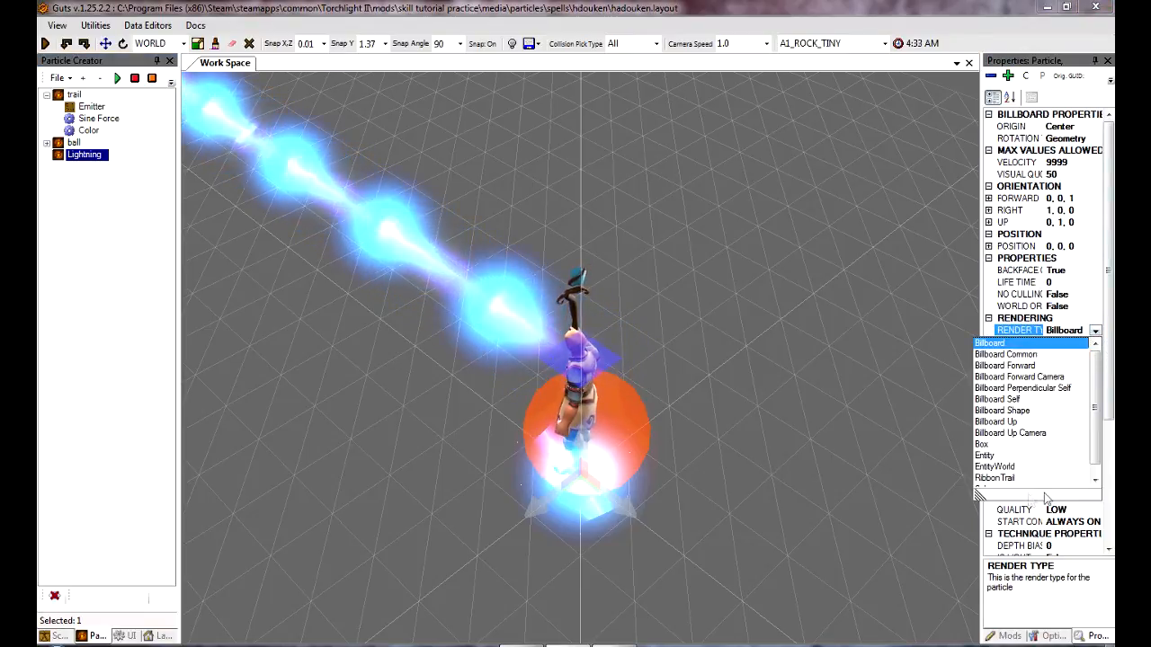
left_click(1016, 478)
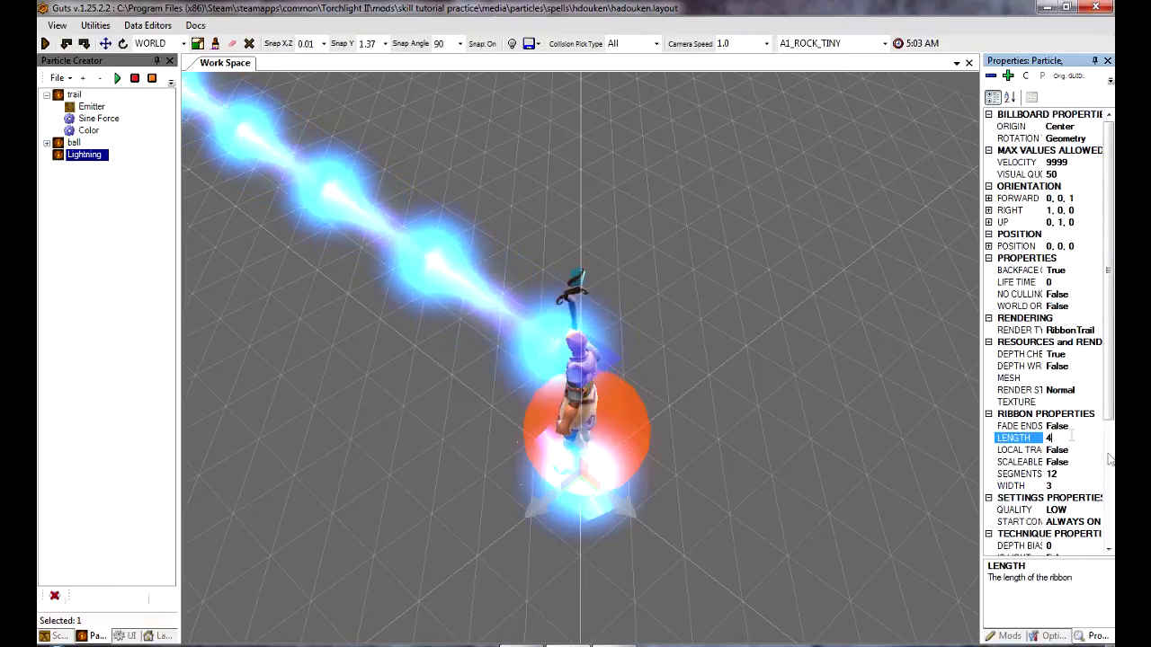
left_click_drag(1112, 393, 1112, 568)
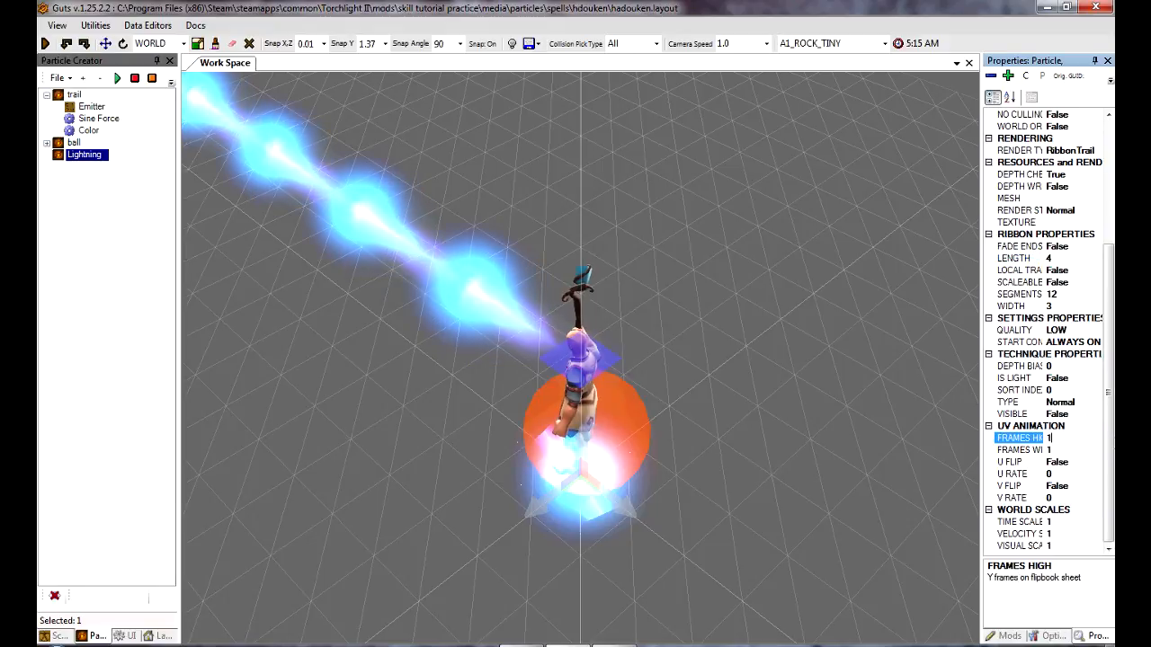
left_click(1084, 450)
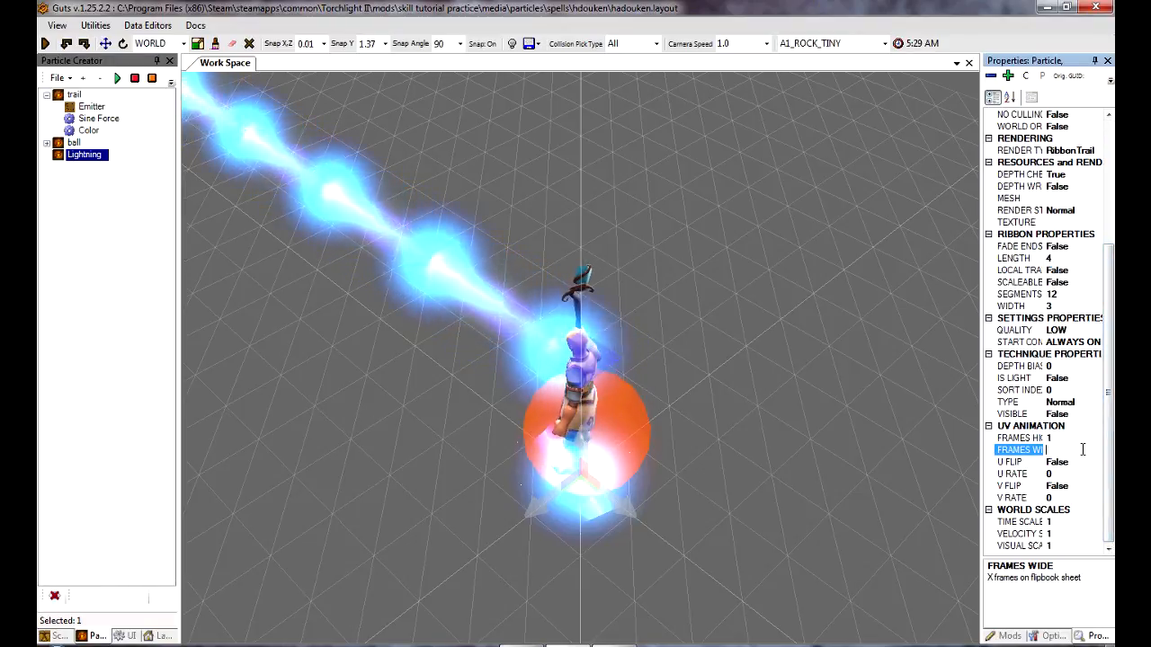
type("4")
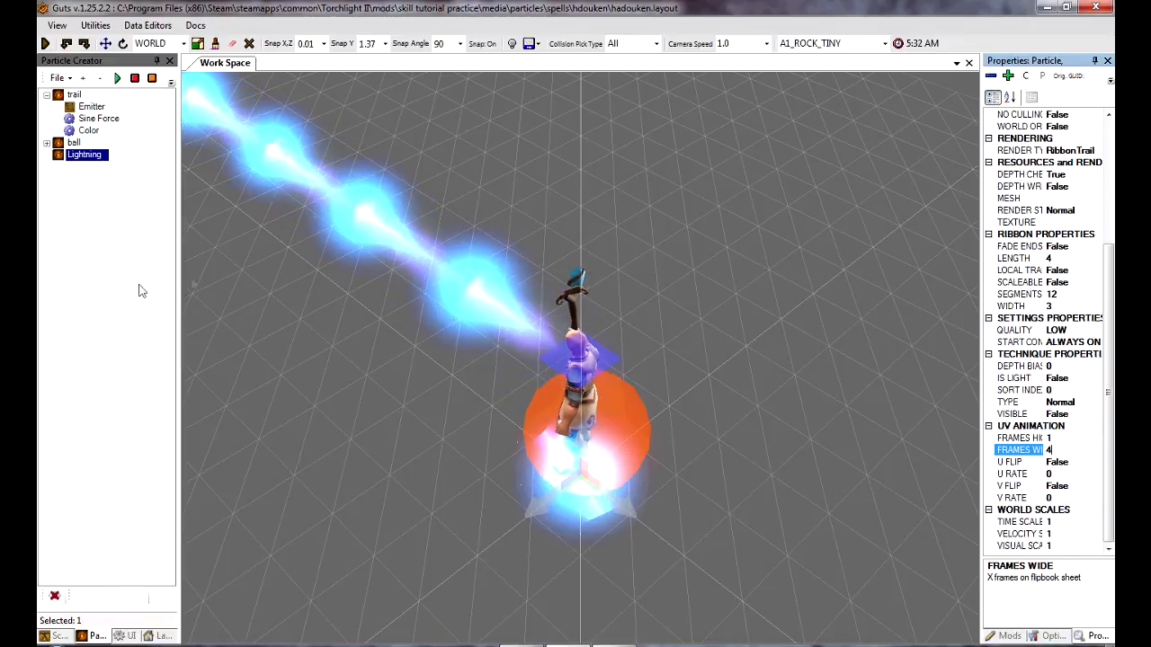
right_click(90, 157)
left_click(59, 160)
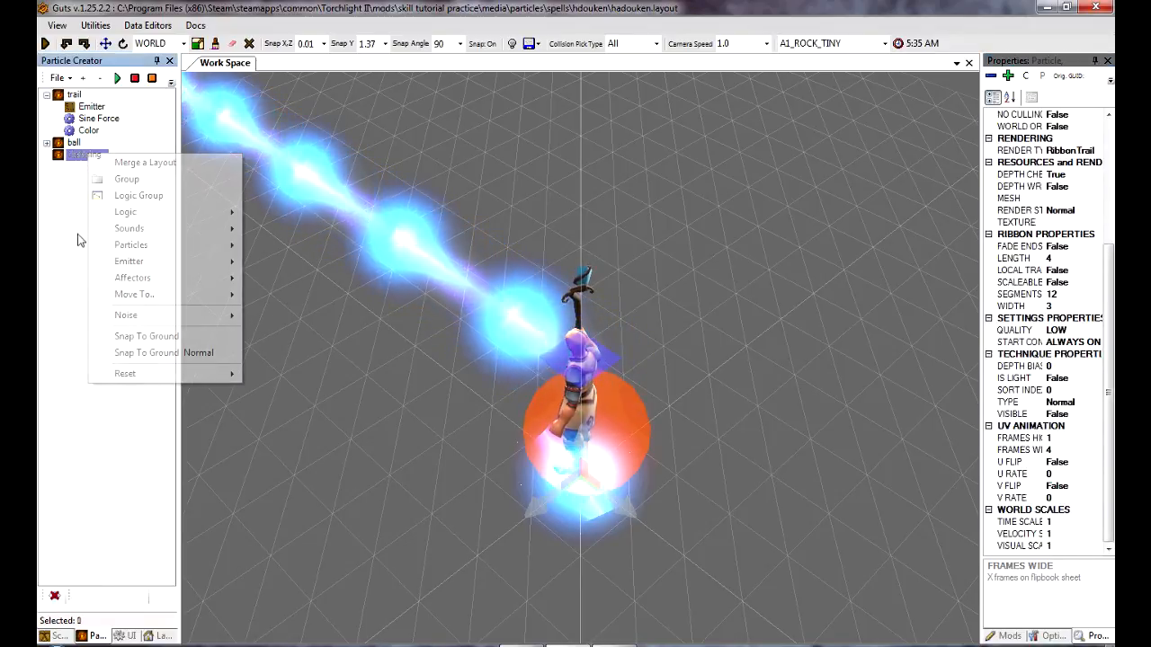
left_click(84, 155)
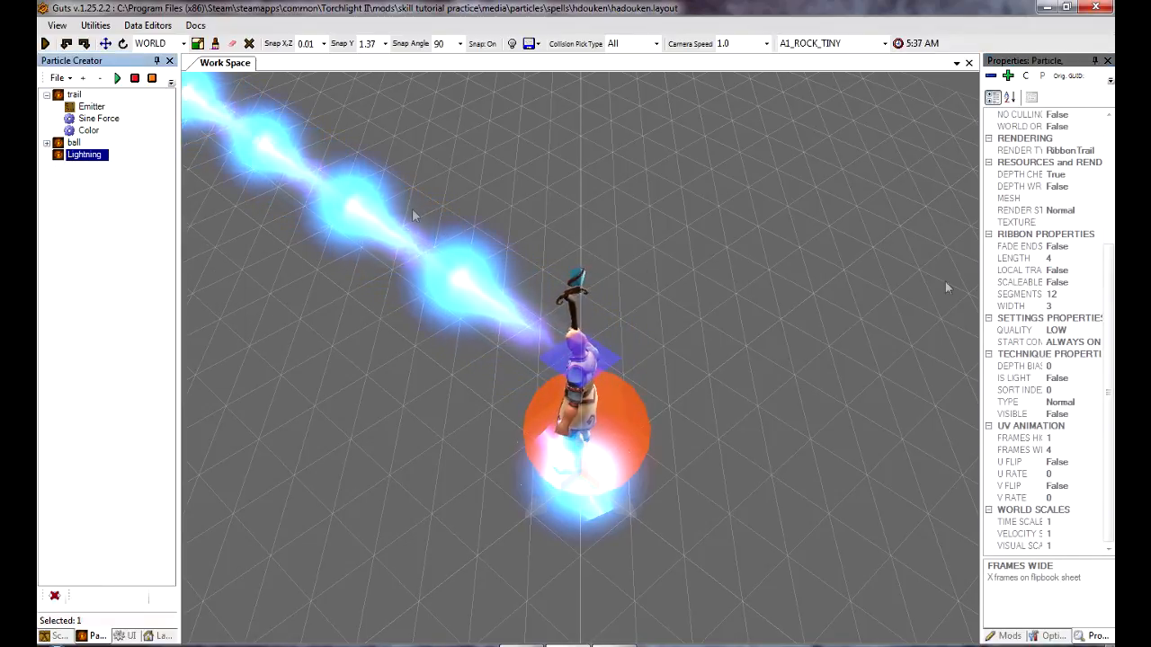
Assign a fine lightning texture from the TEXTURES\SEQUENCE folder to the Lightning particle
left_click(1079, 222)
left_click(1095, 223)
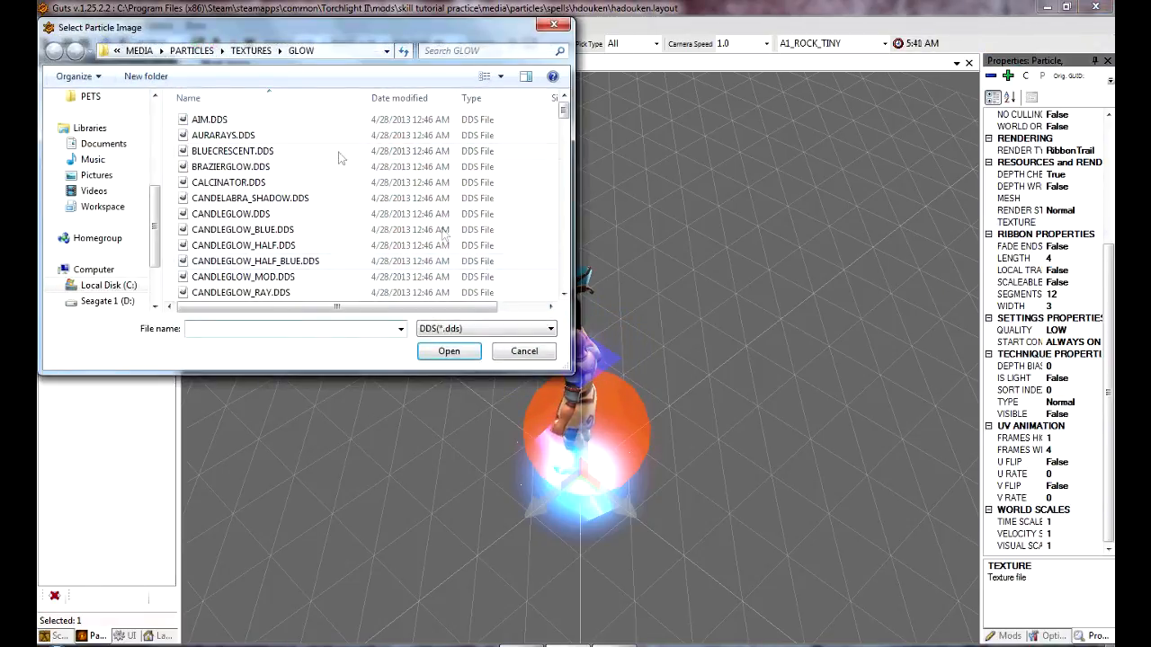
left_click(250, 50)
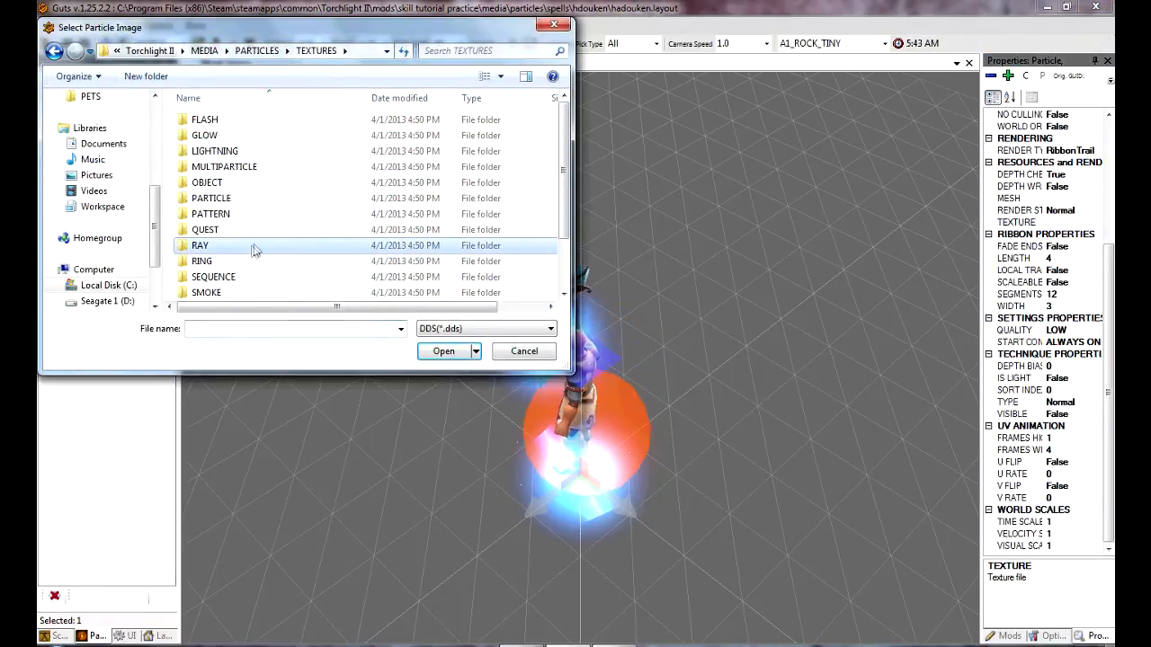
double_click(222, 280)
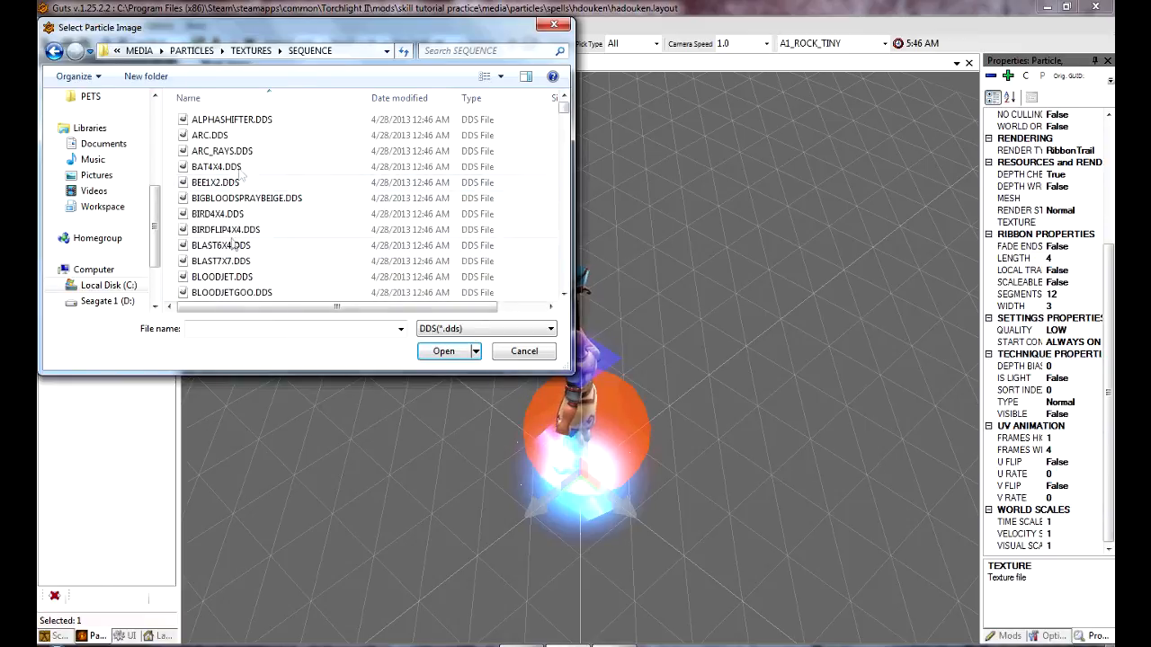
left_click(224, 245)
scroll(252, 258, "down", 4)
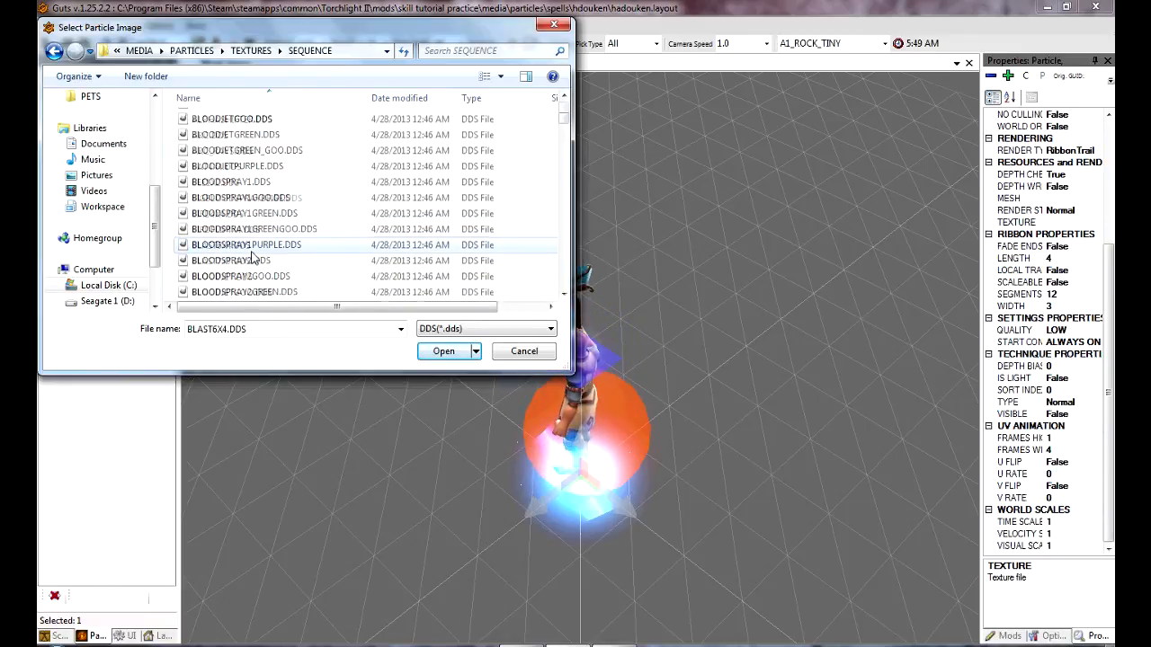
scroll(253, 257, "down", 10)
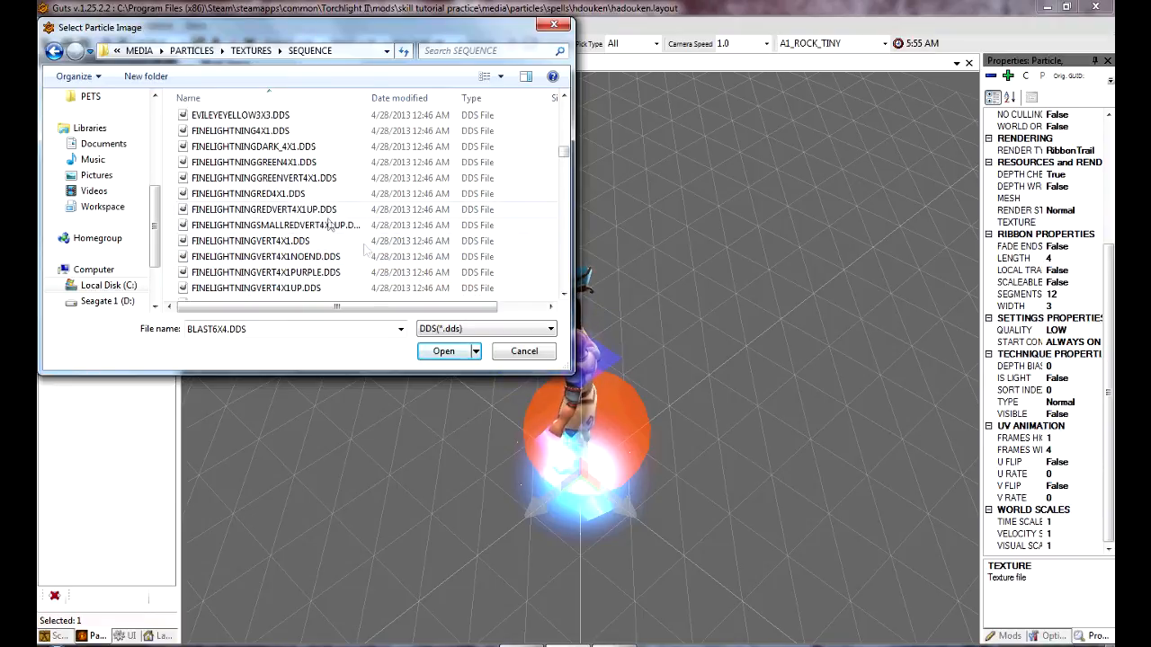
left_click(440, 351)
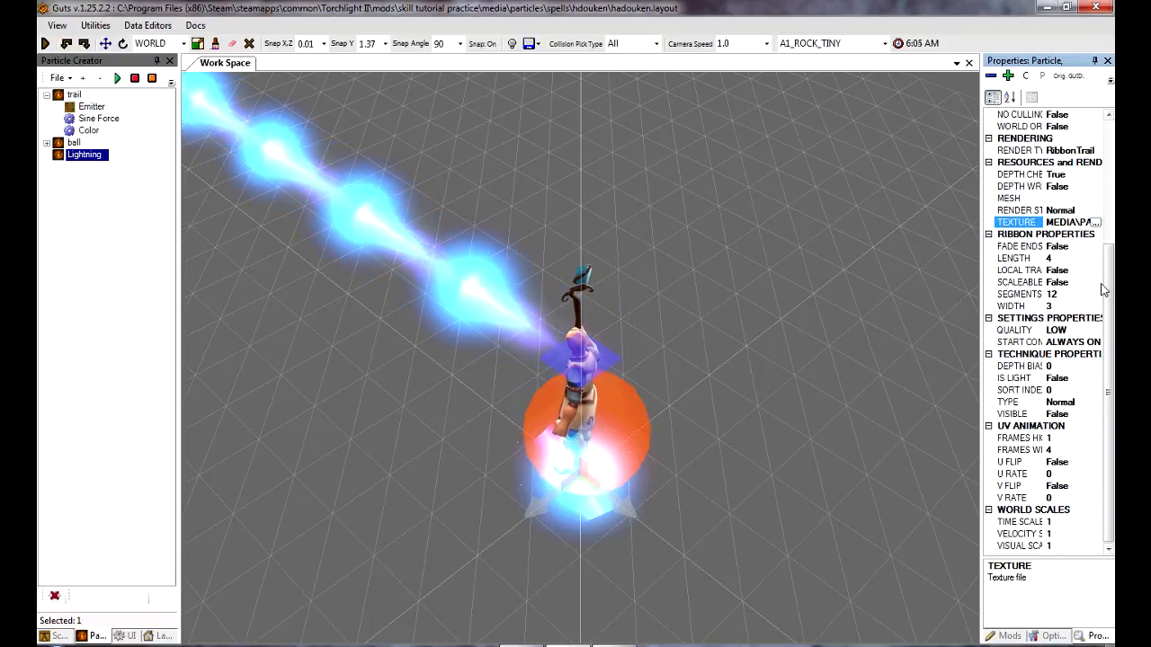
Set the Lightning particle's render style to Additive
left_click(1094, 212)
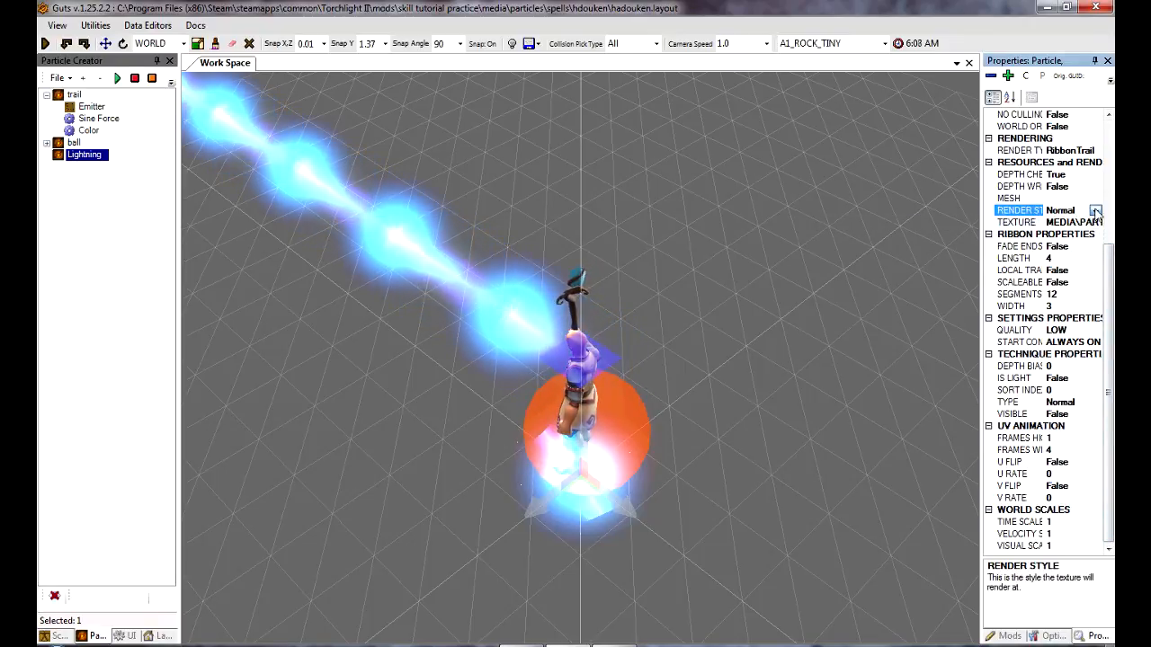
left_click(1094, 211)
left_click(1076, 239)
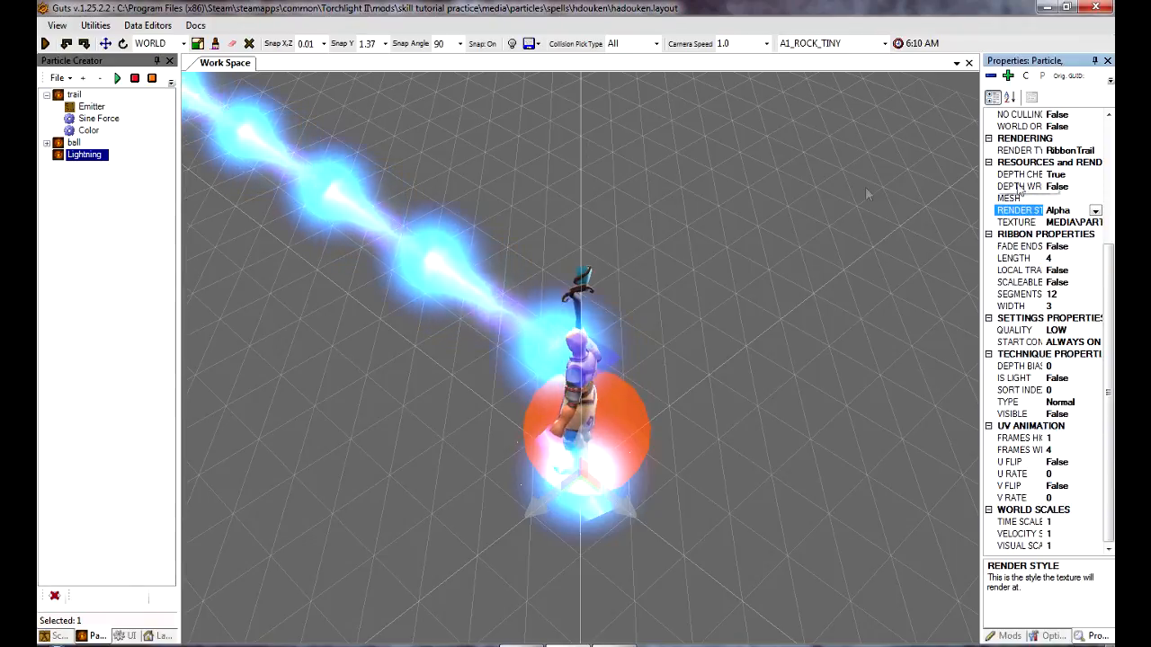
left_click(1095, 211)
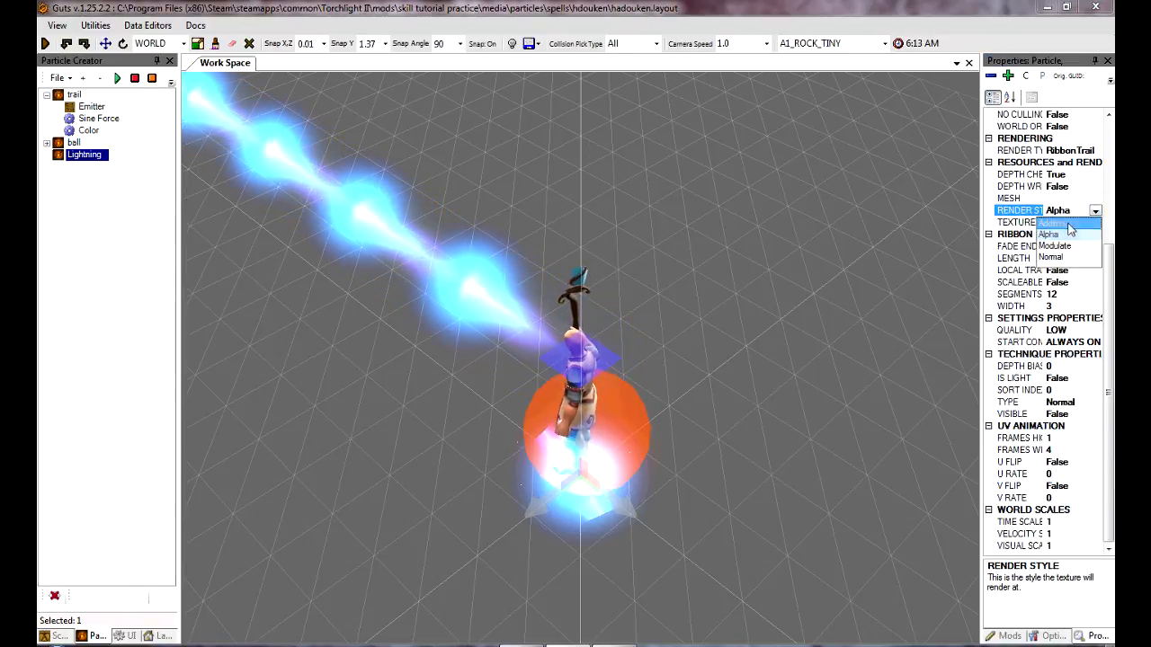
left_click(1070, 222)
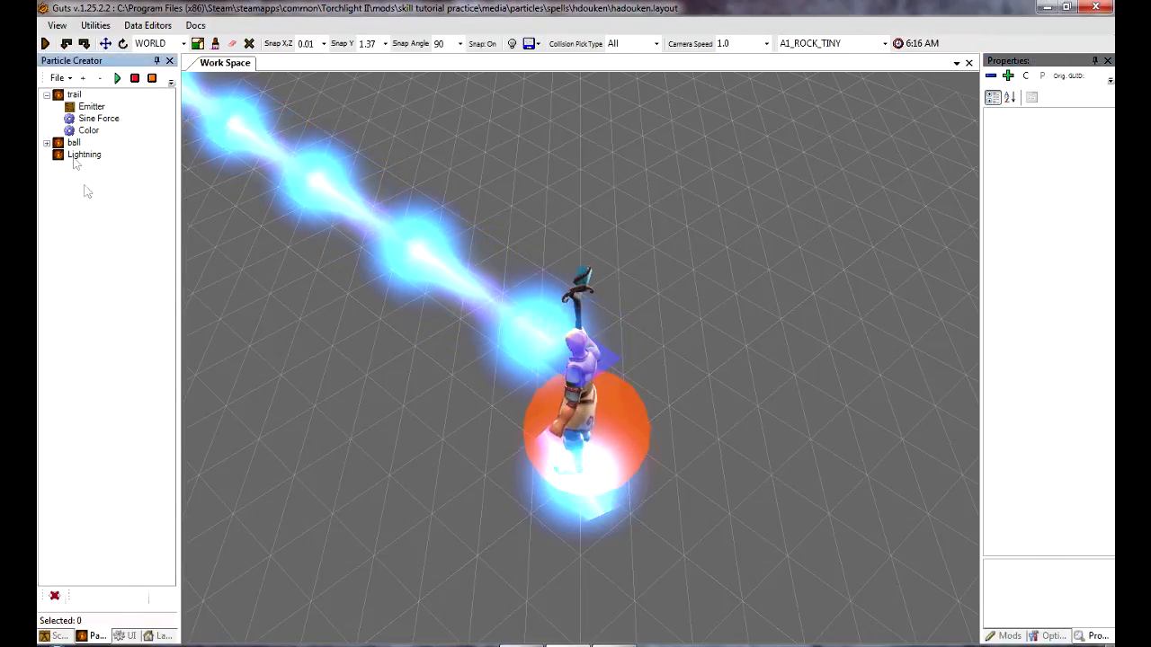
Add an emitter to the Lightning particle system
left_click(82, 155)
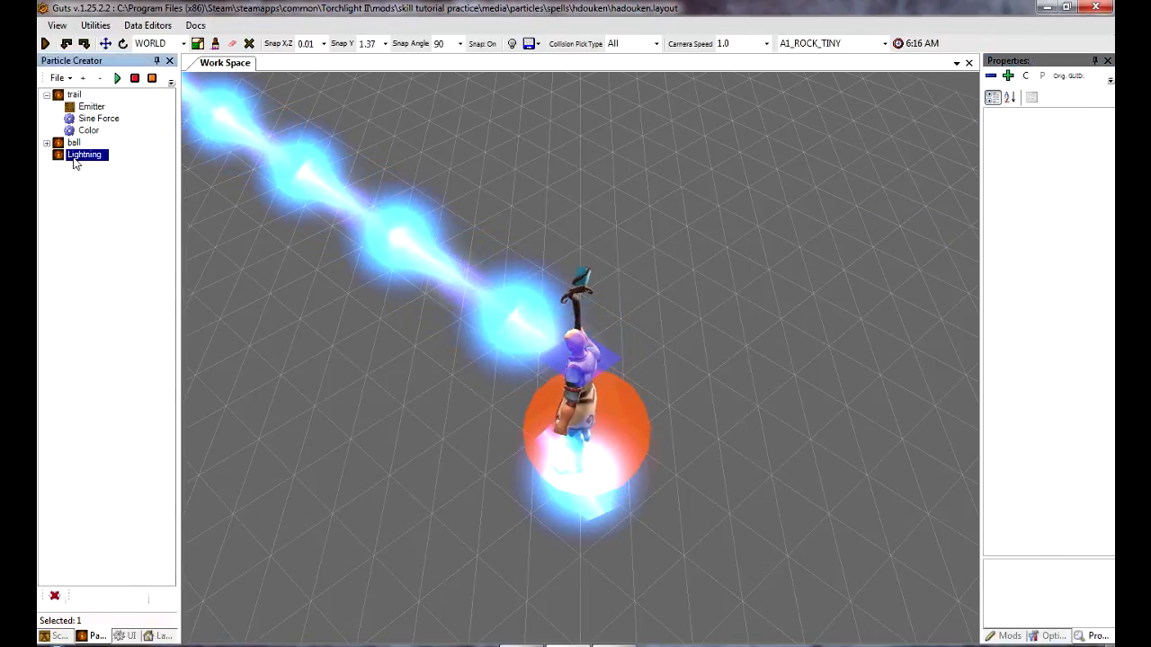
right_click(76, 156)
mouse_move(162, 267)
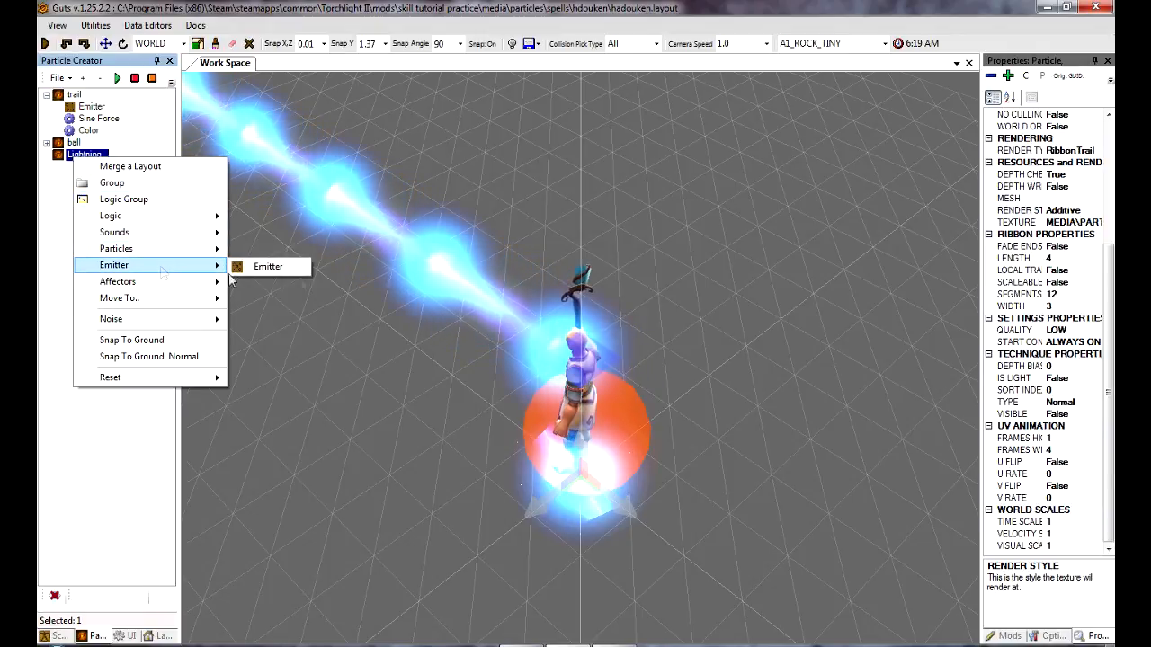
left_click(267, 264)
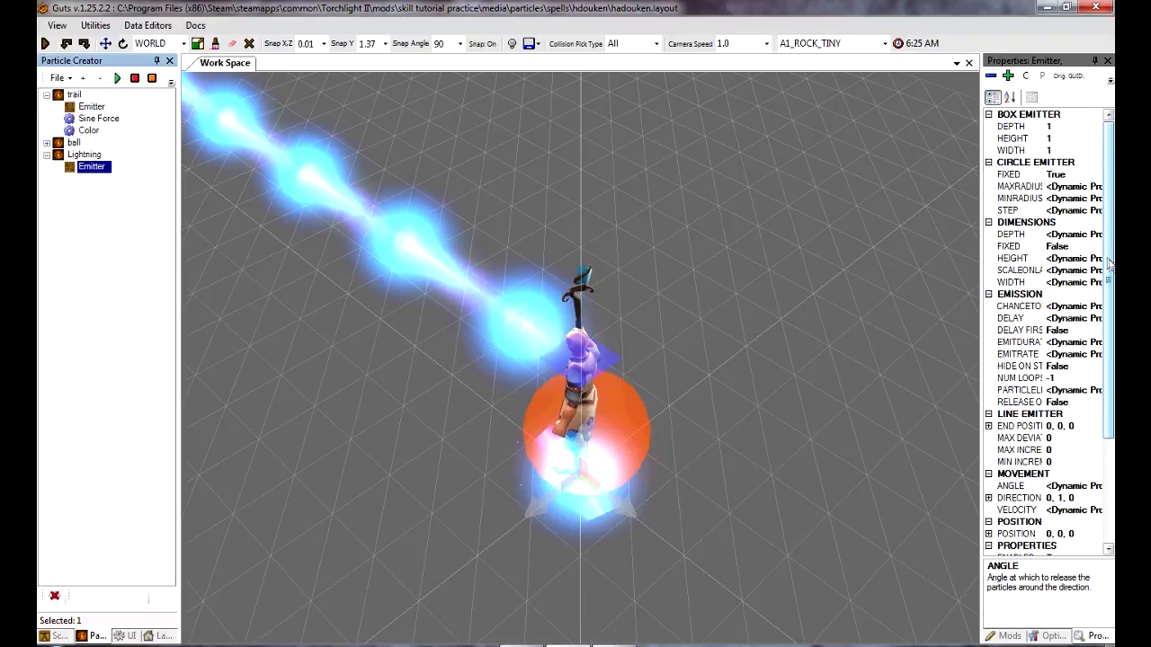
Set the Lightning emitter's emit duration to a fixed value of 2 and specify its fixed emit rate
left_click(1079, 342)
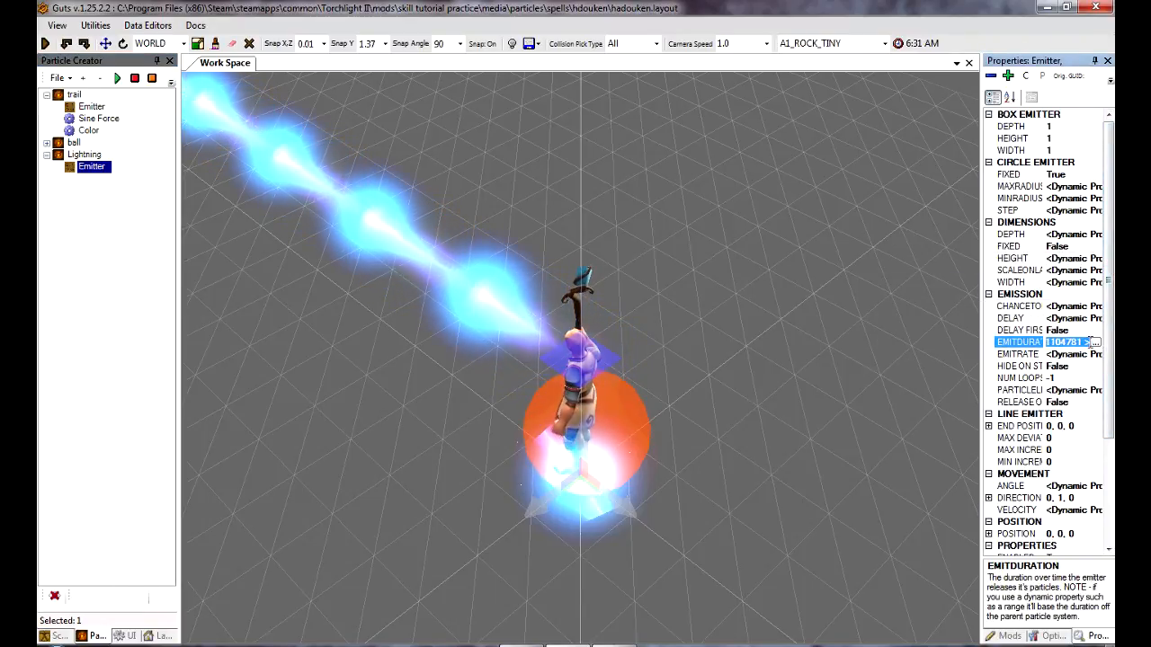
left_click(1094, 343)
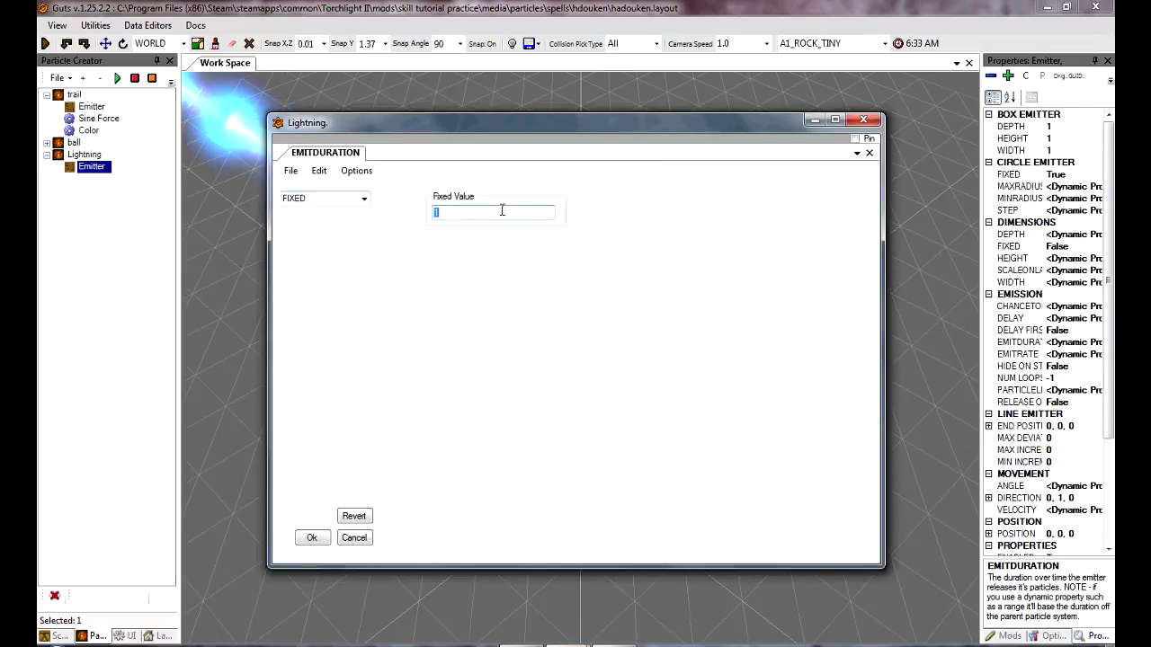
left_click(312, 537)
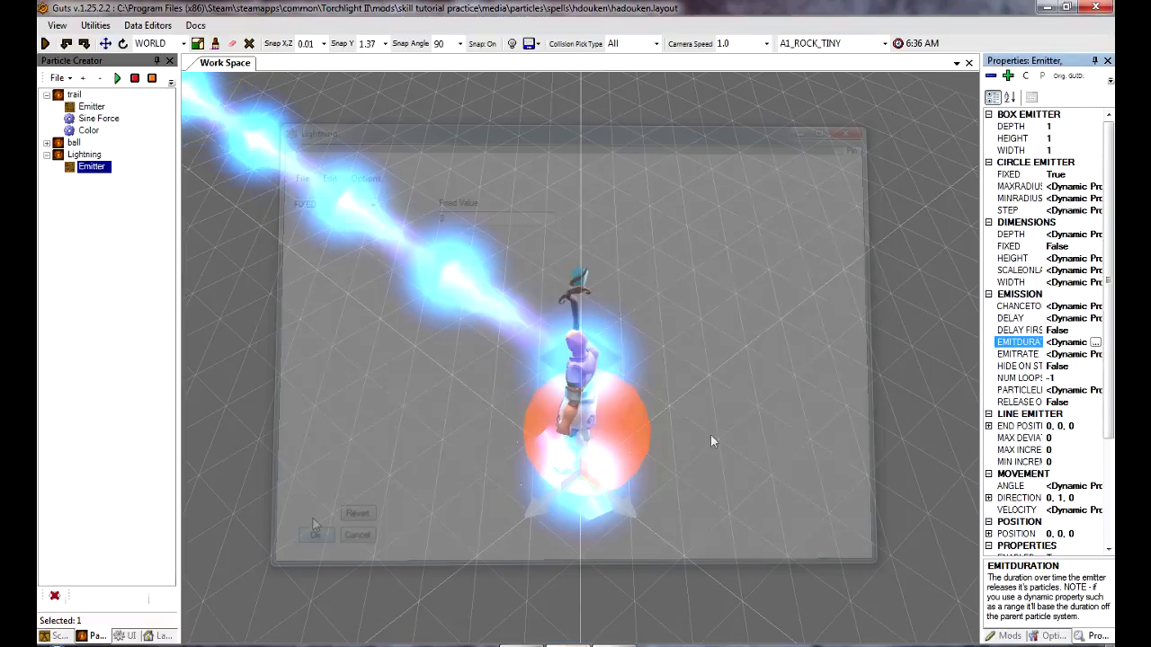
left_click(1088, 354)
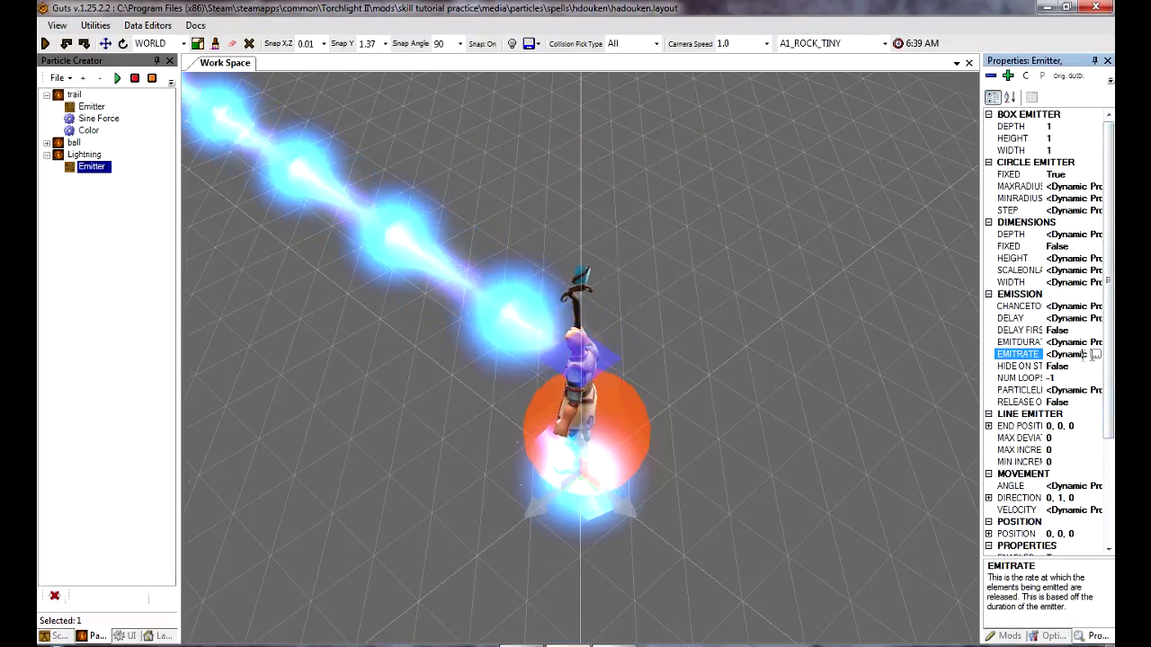
left_click(1094, 354)
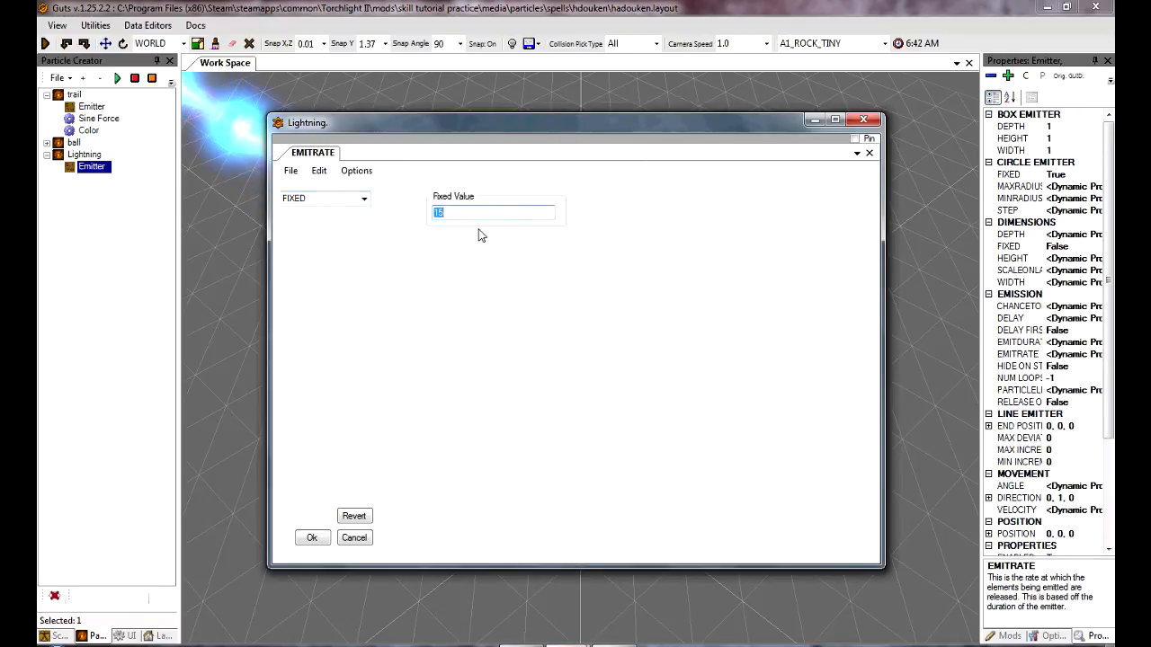
left_click(312, 538)
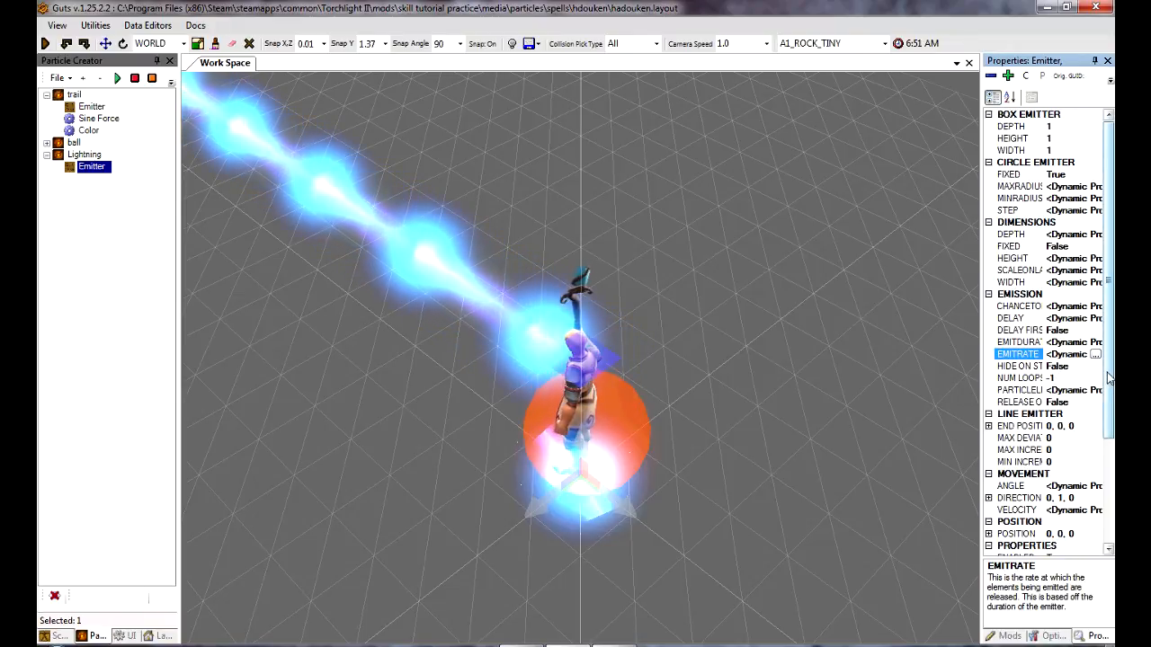
Give the Lightning emitter a random particle life with minimum 5 and maximum 5, and a fixed velocity of 0
left_click(1095, 390)
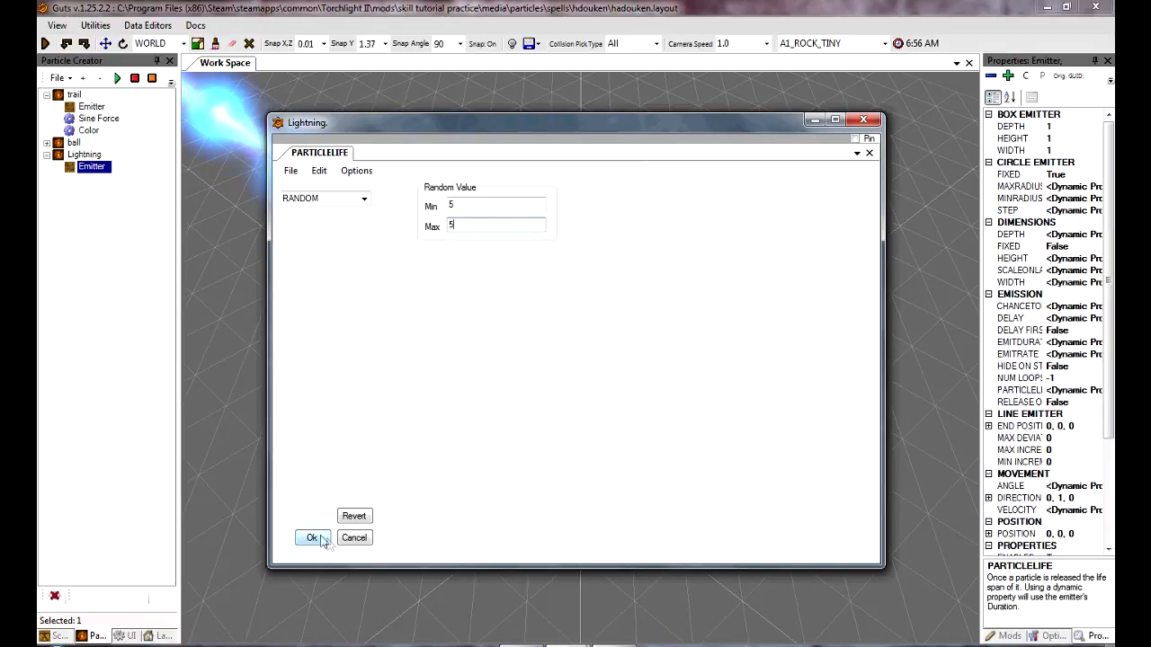
left_click(324, 538)
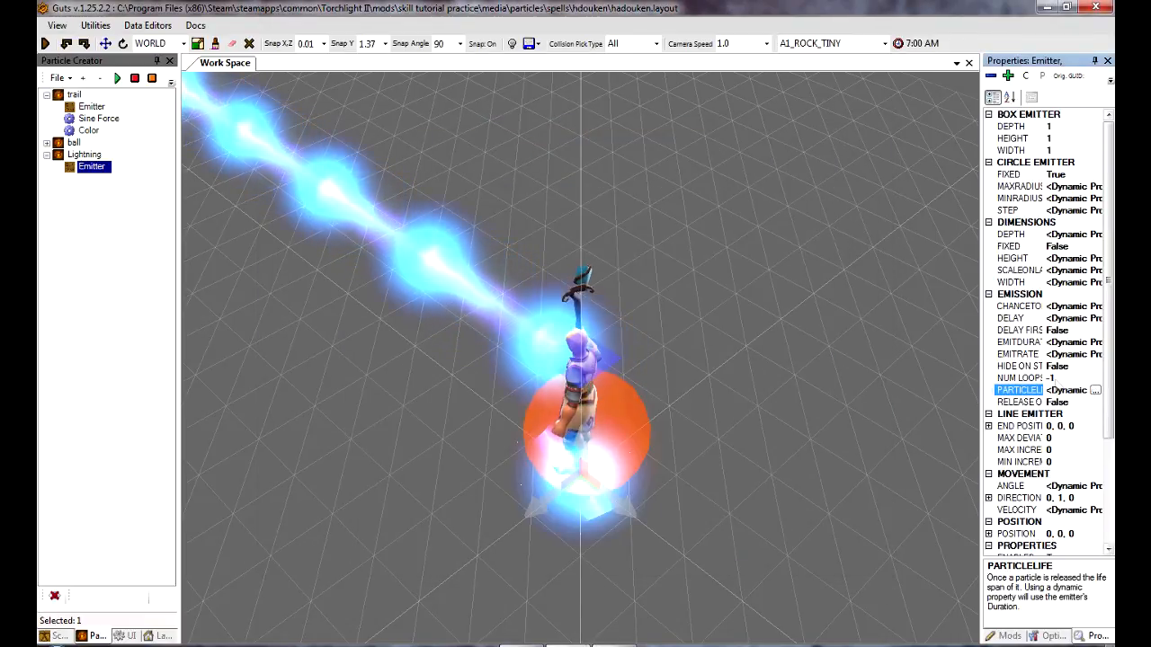
scroll(1096, 432, "down", 3)
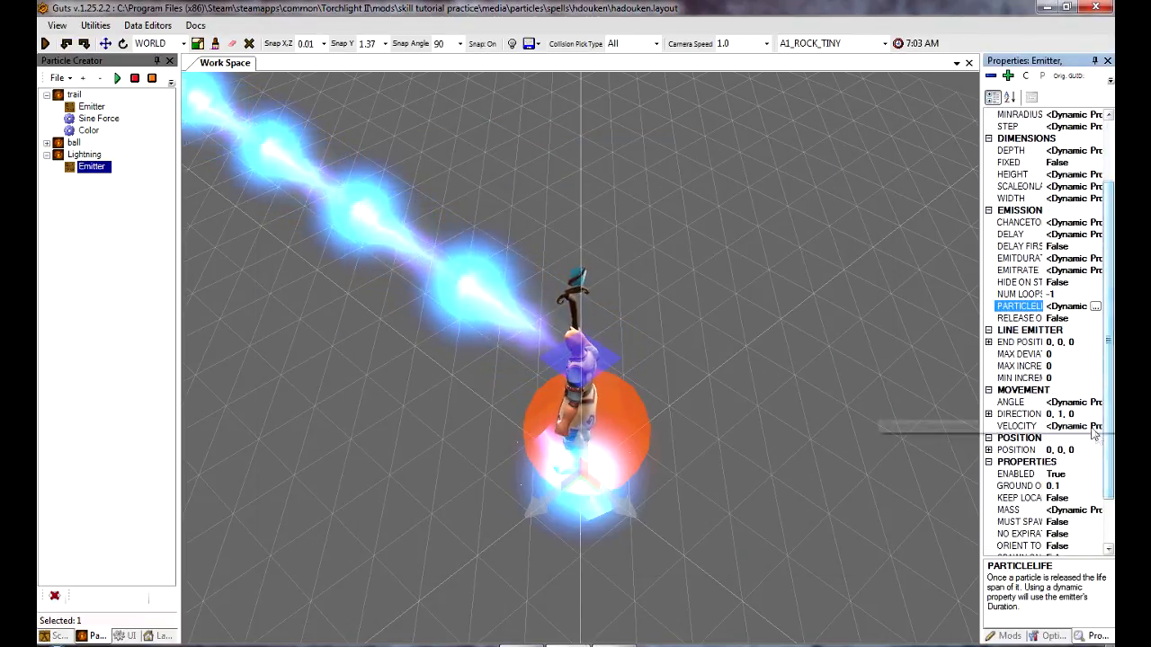
left_click(1095, 428)
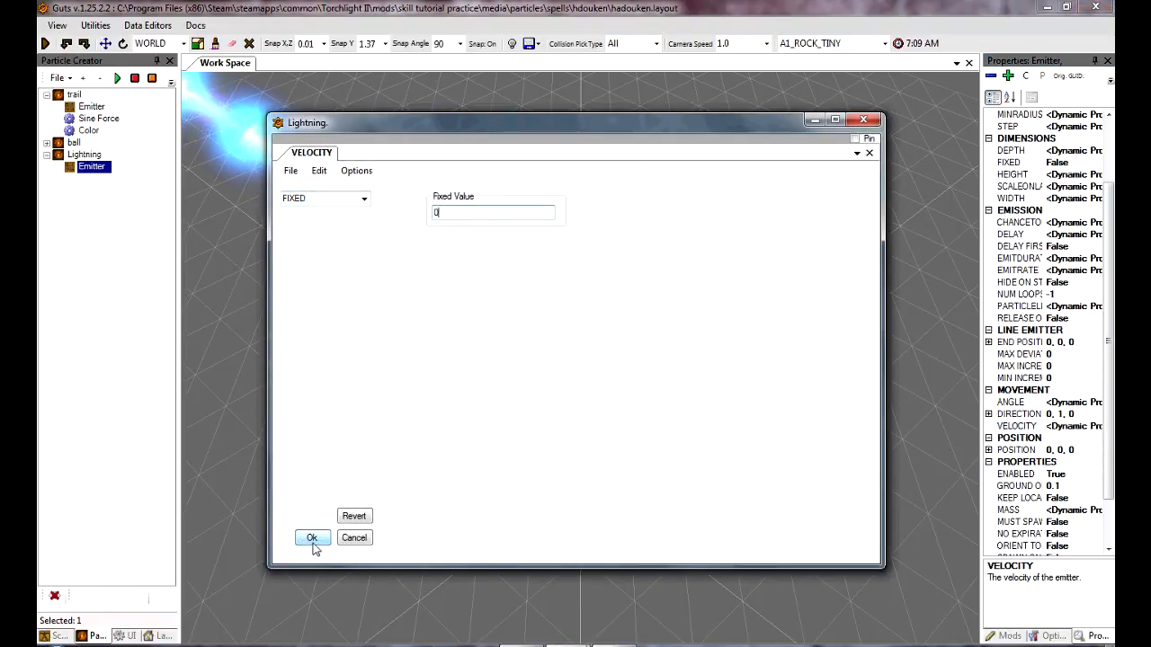
left_click(312, 540)
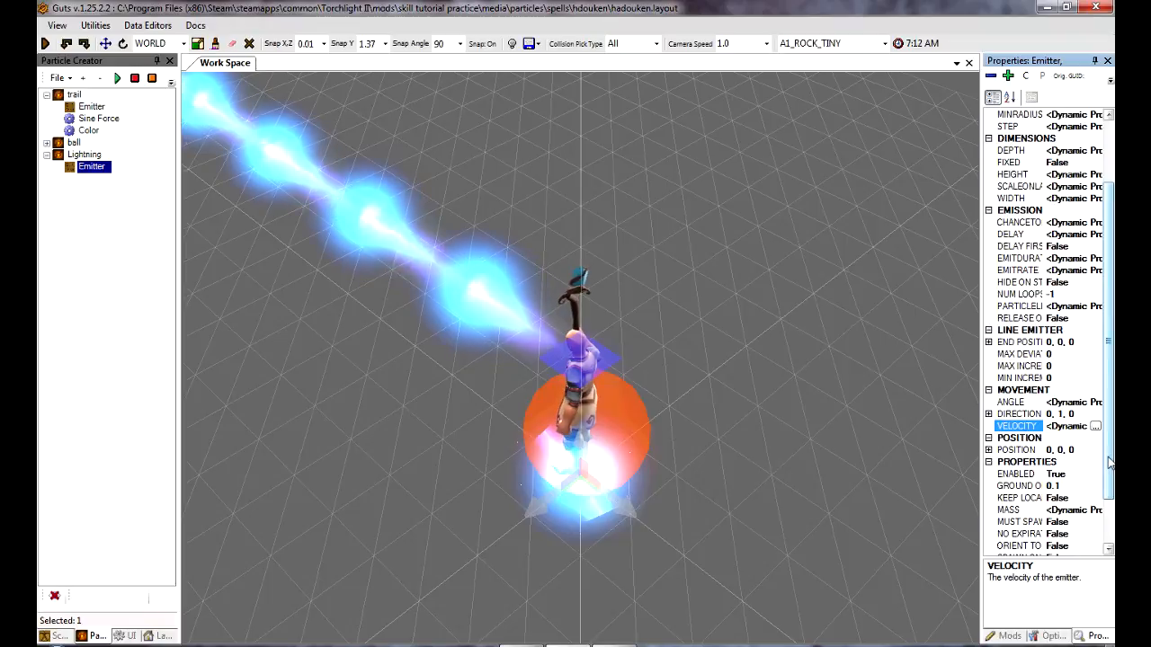
Set No Expiration and Keep Local to True in the Lightning emitter's properties
left_click_drag(1111, 464, 1111, 531)
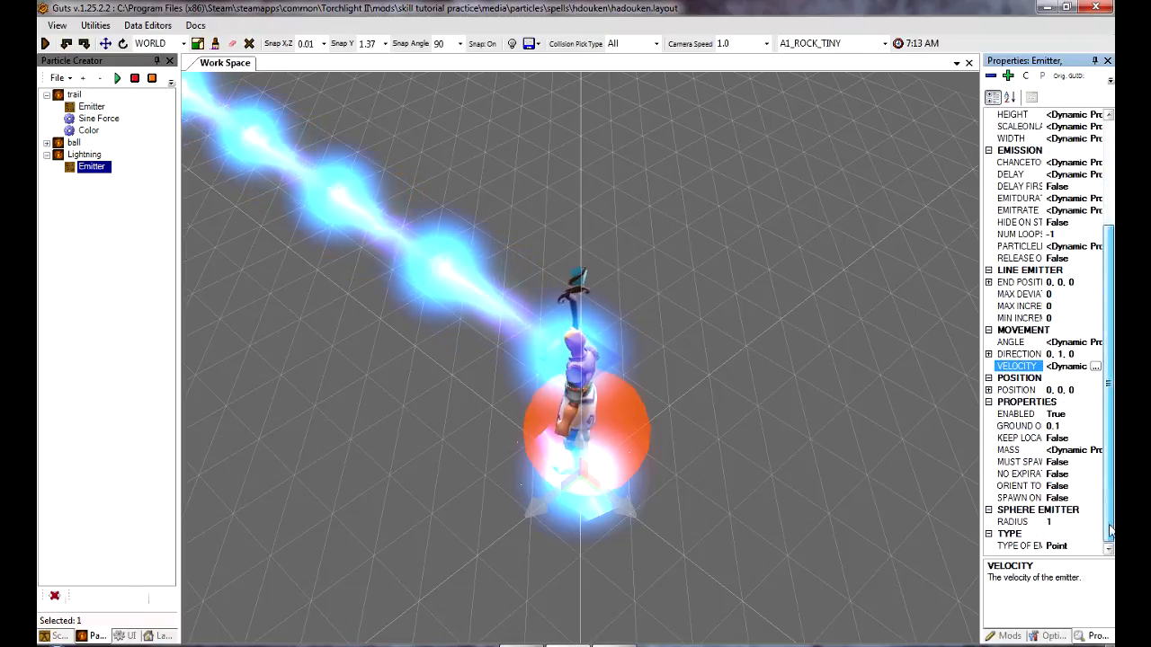
left_click(1095, 474)
left_click(1053, 487)
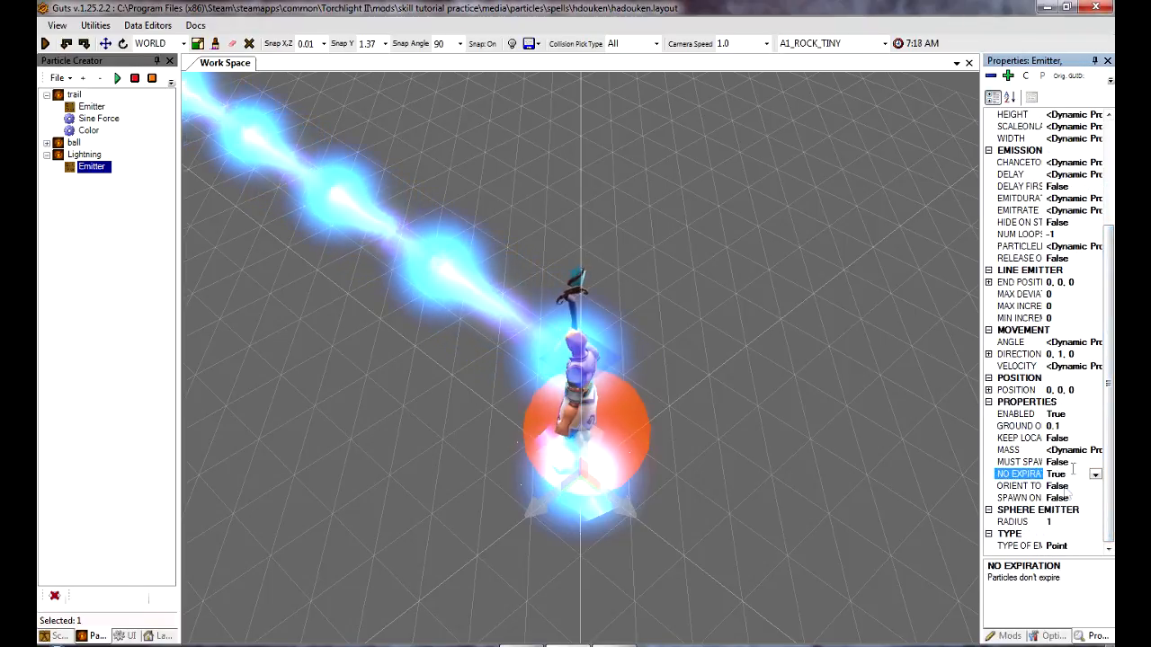
left_click(1095, 440)
left_click(1059, 449)
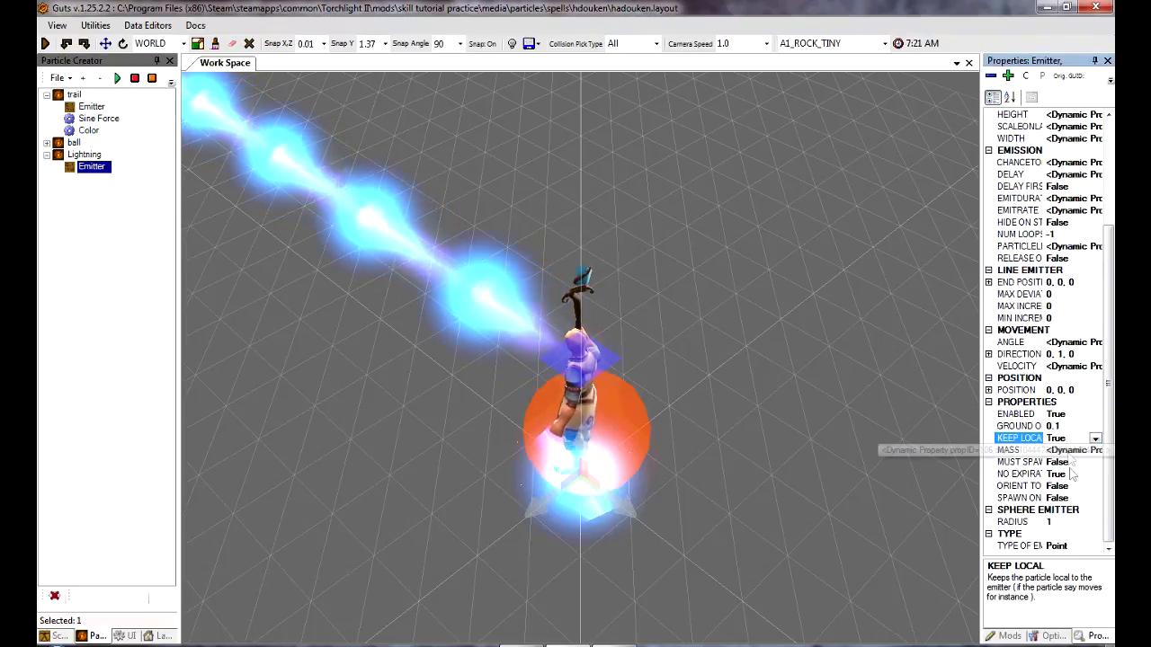
Deselect the emitter and regenerate the particle data to refresh the effect preview
left_click(98, 244)
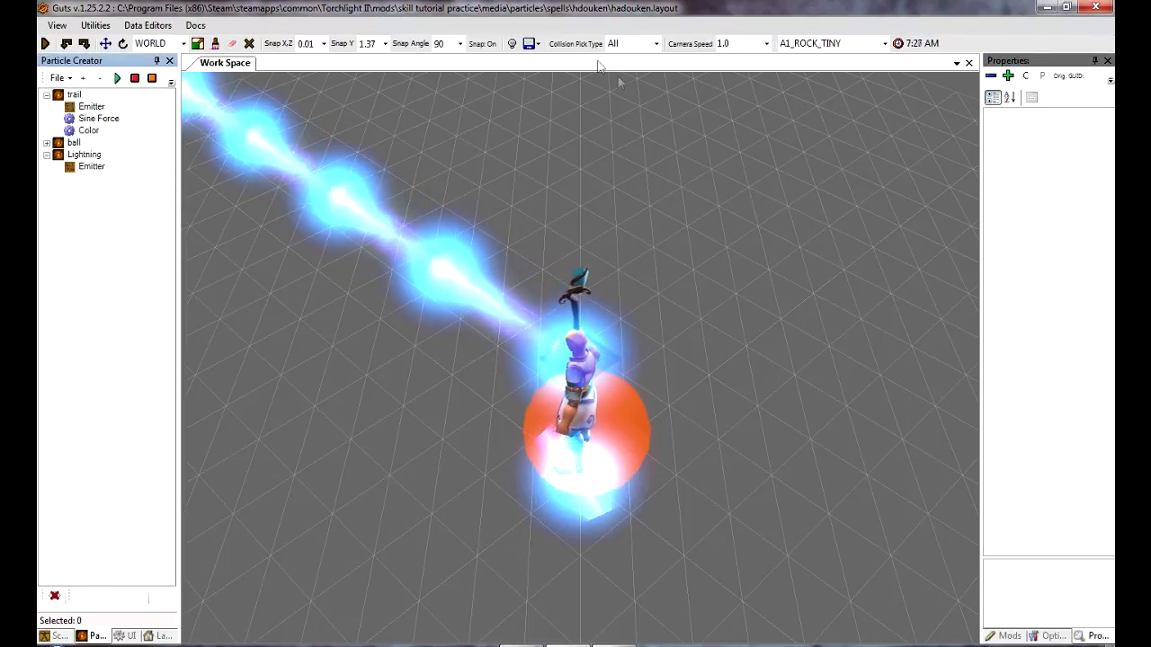
left_click(630, 43)
left_click(589, 82)
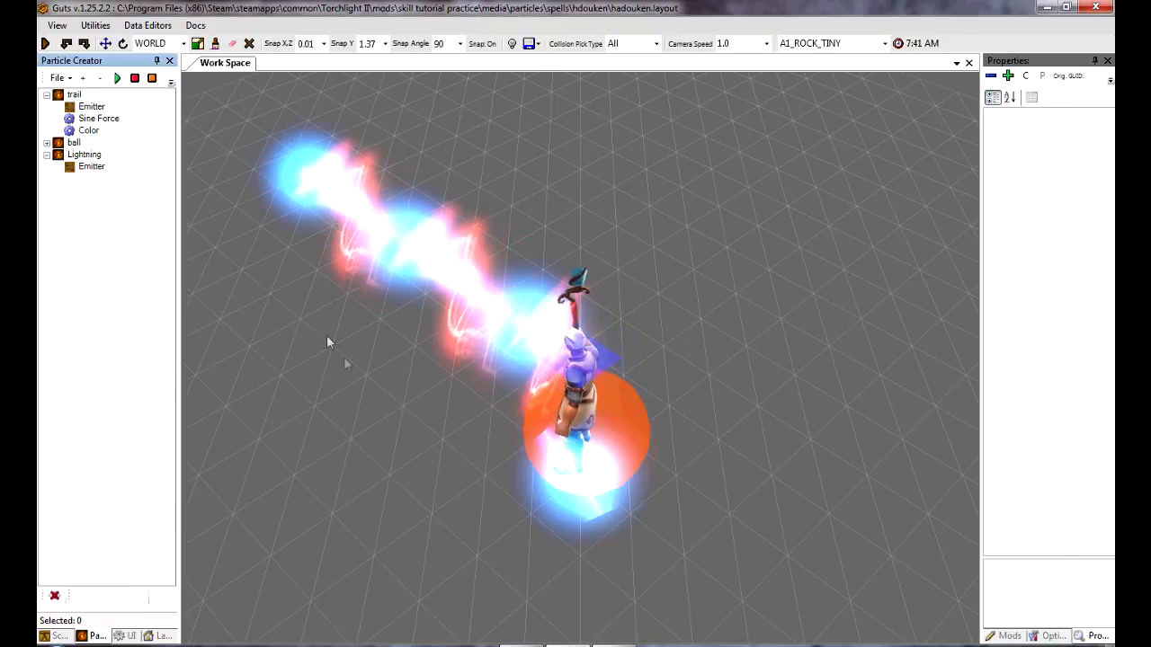
Set the Lightning particle's ribbon width to 2.6
left_click(83, 154)
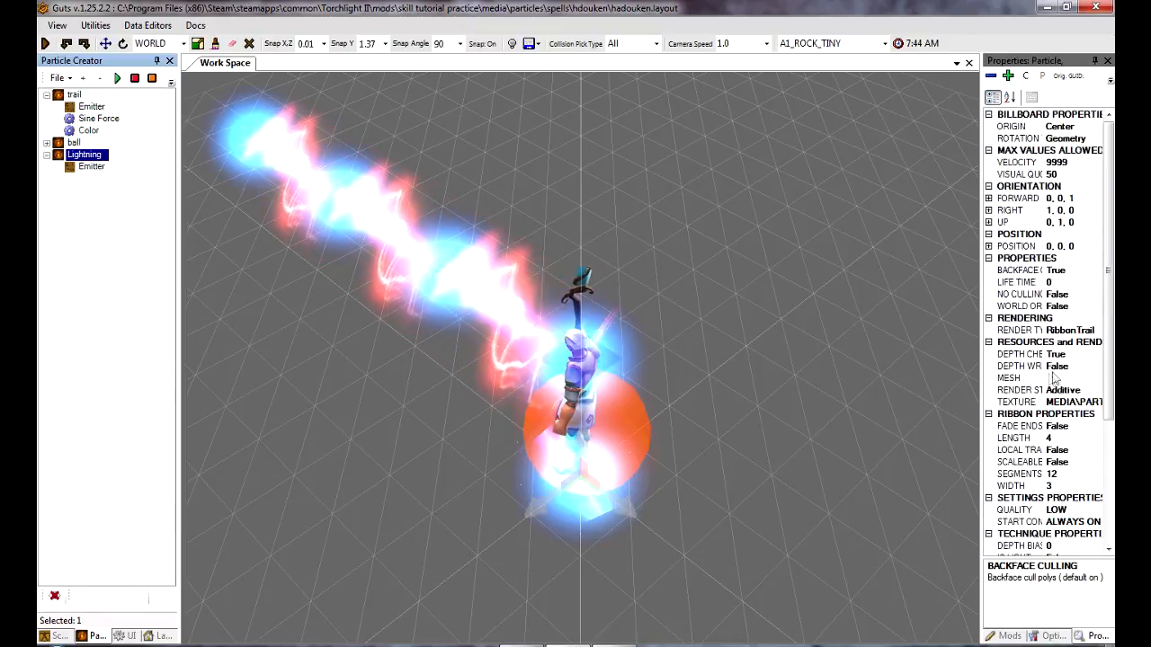
left_click(1070, 485)
key("BackSpace")
type("2.6")
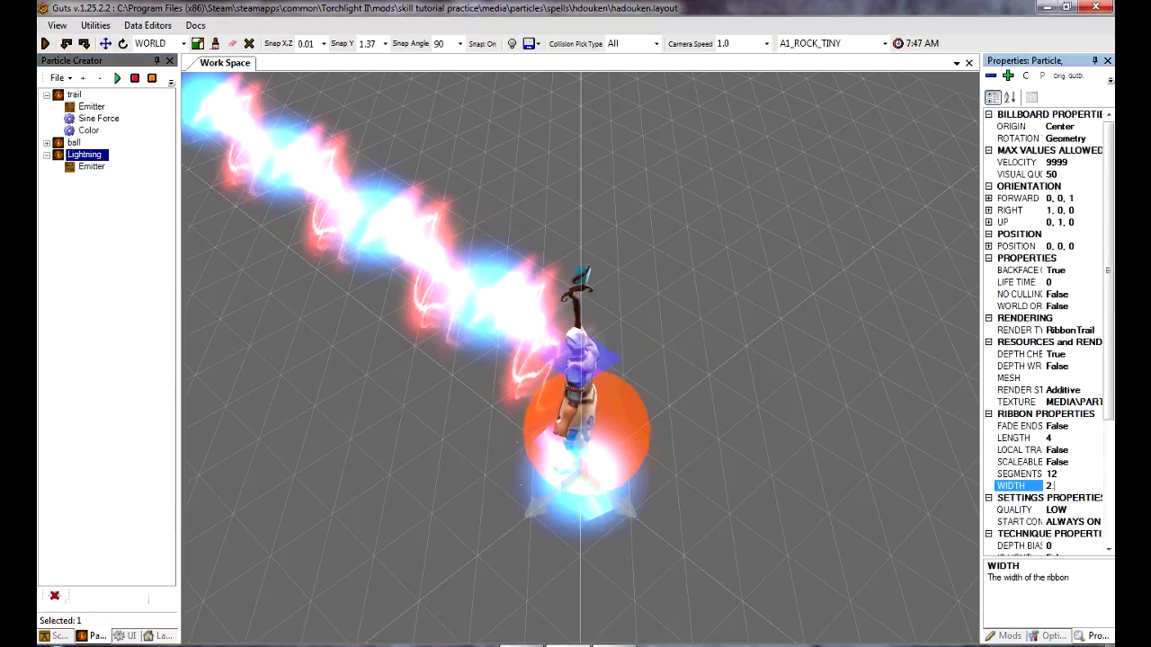
left_click(1070, 474)
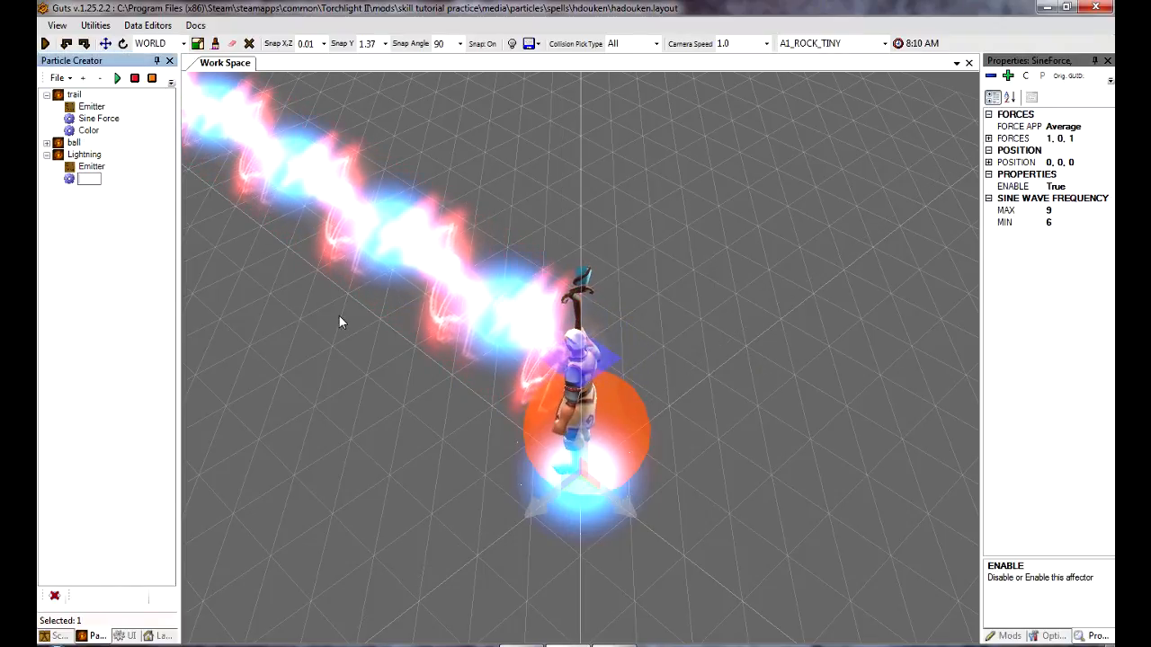
Name the new Sine Force affector under the Lightning particle "Sine"
type("Sine")
key("Return")
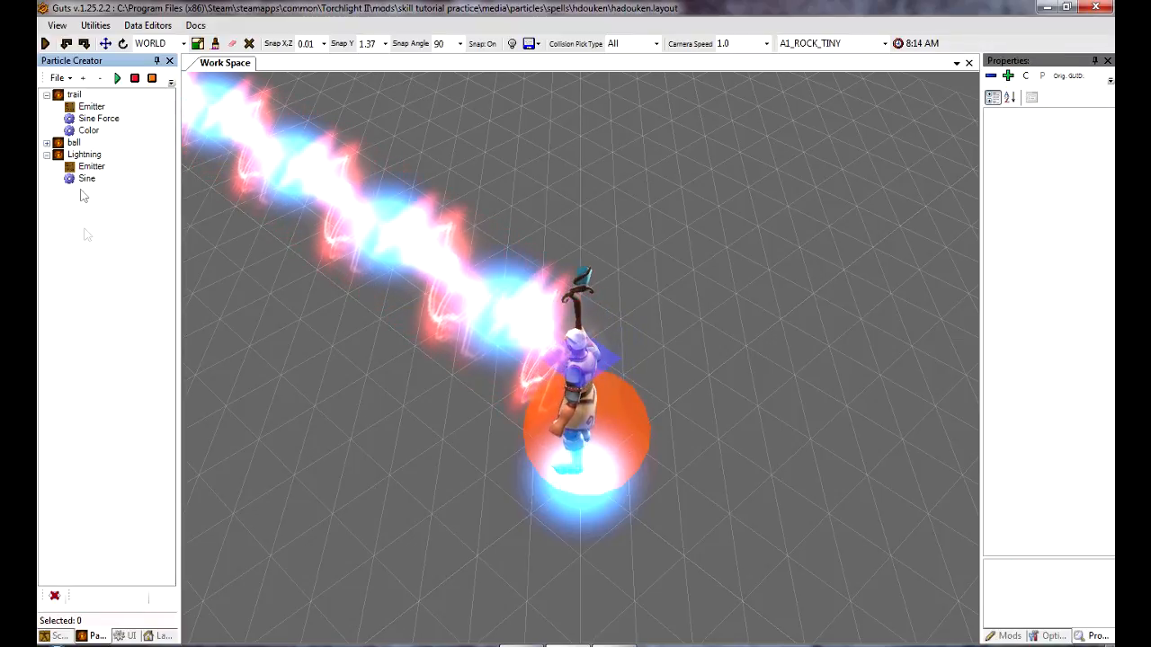
left_click(86, 179)
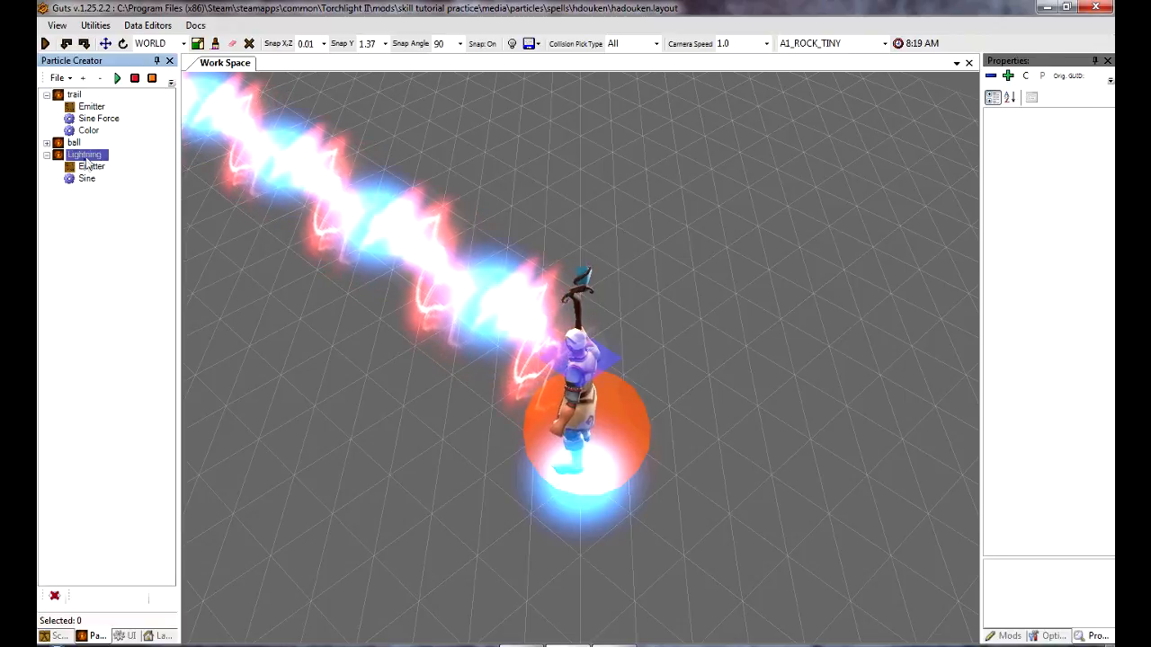
Add a Texture Animation affector to the Lightning particle
right_click(83, 155)
mouse_move(204, 286)
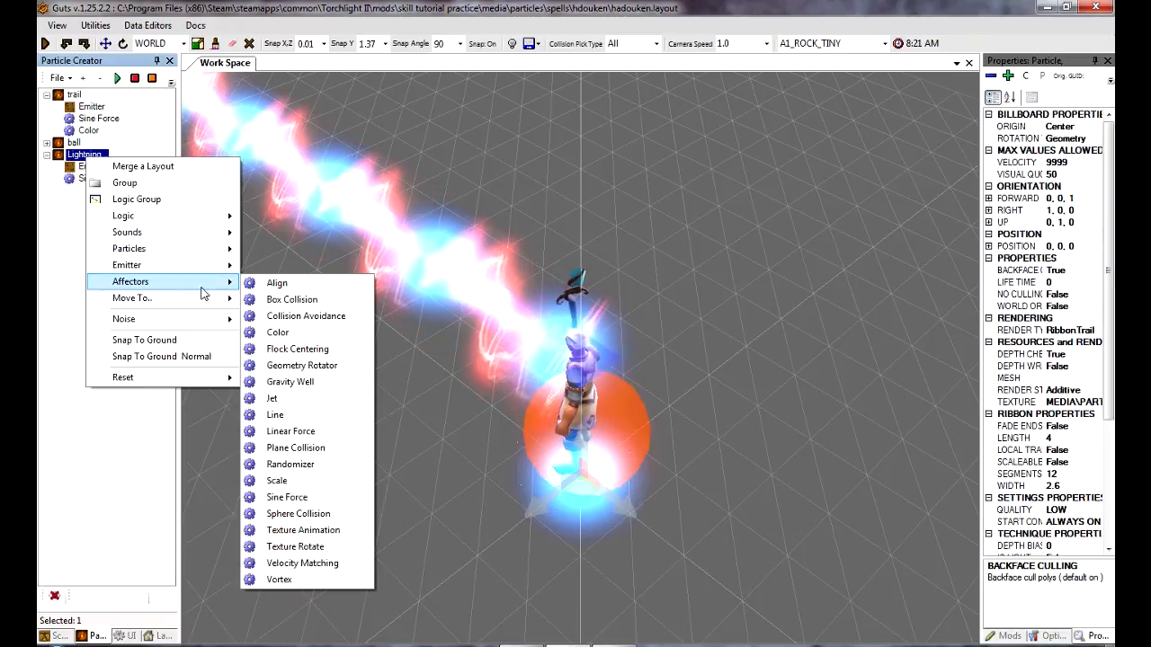
left_click(333, 532)
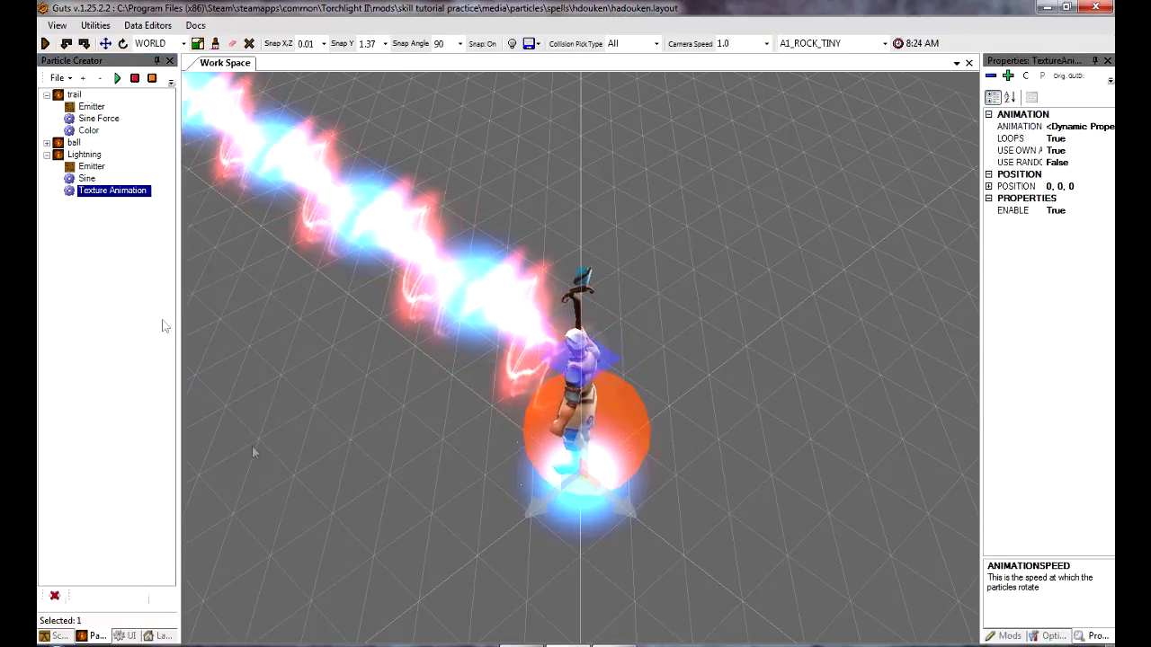
Set the texture animation's Use Random Starting option to True and select its animation speed property
left_click(1092, 162)
left_click(1108, 163)
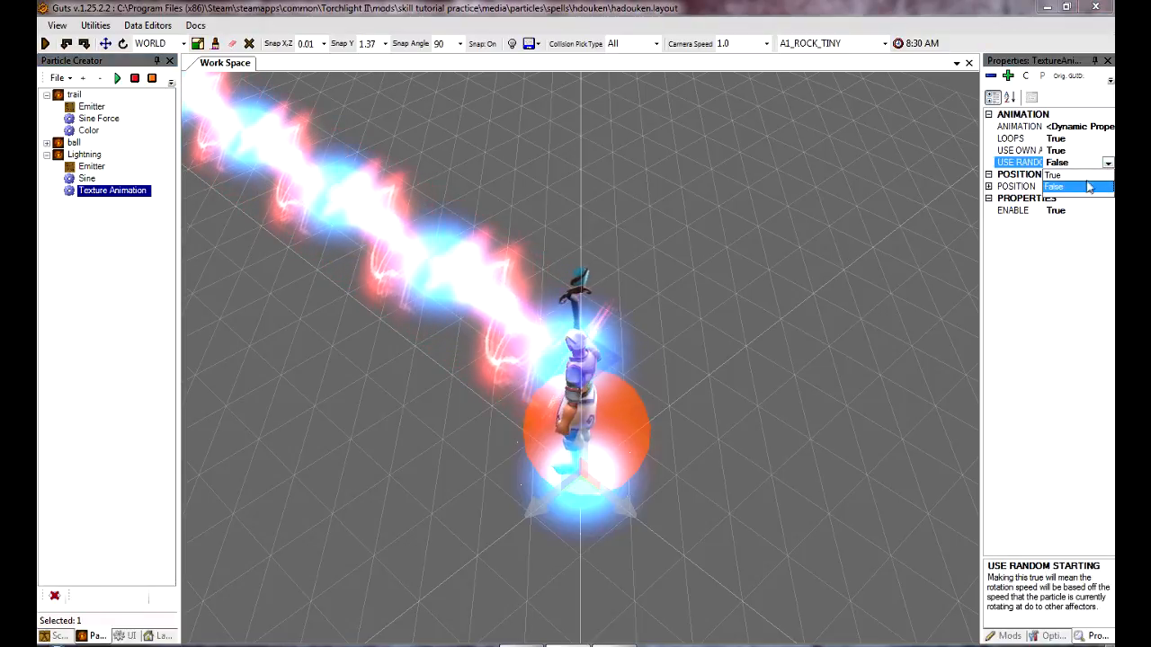
left_click(1051, 174)
left_click(1020, 126)
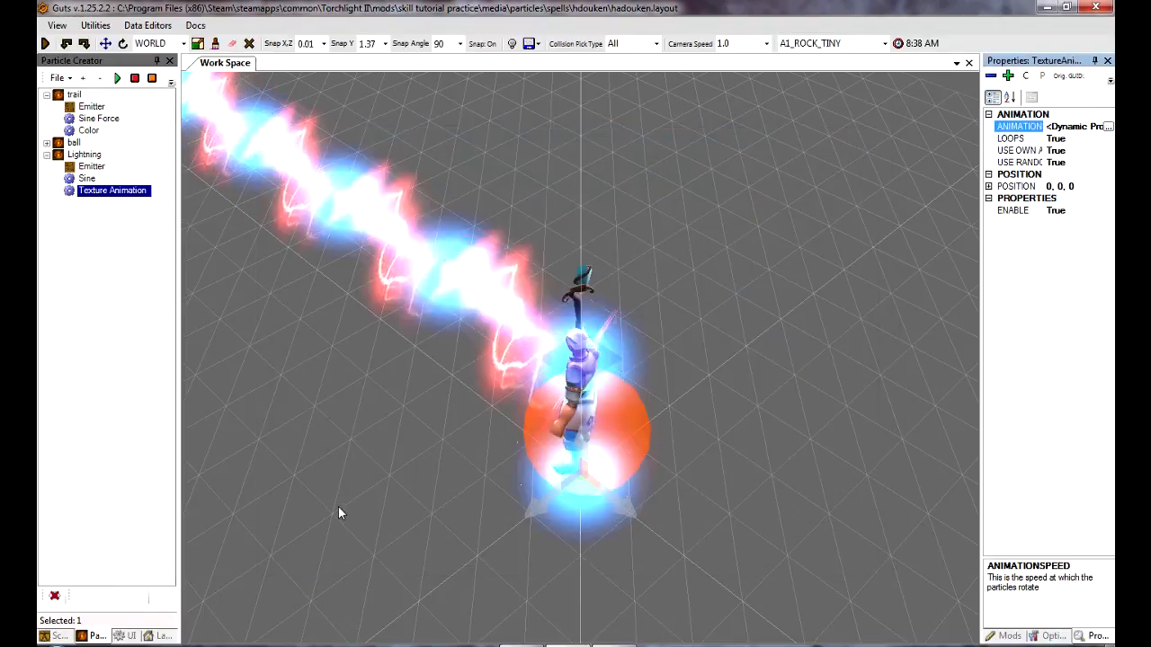
Save the hadouken layout and regenerate the Particles data to preview the texture animation
left_click(70, 80)
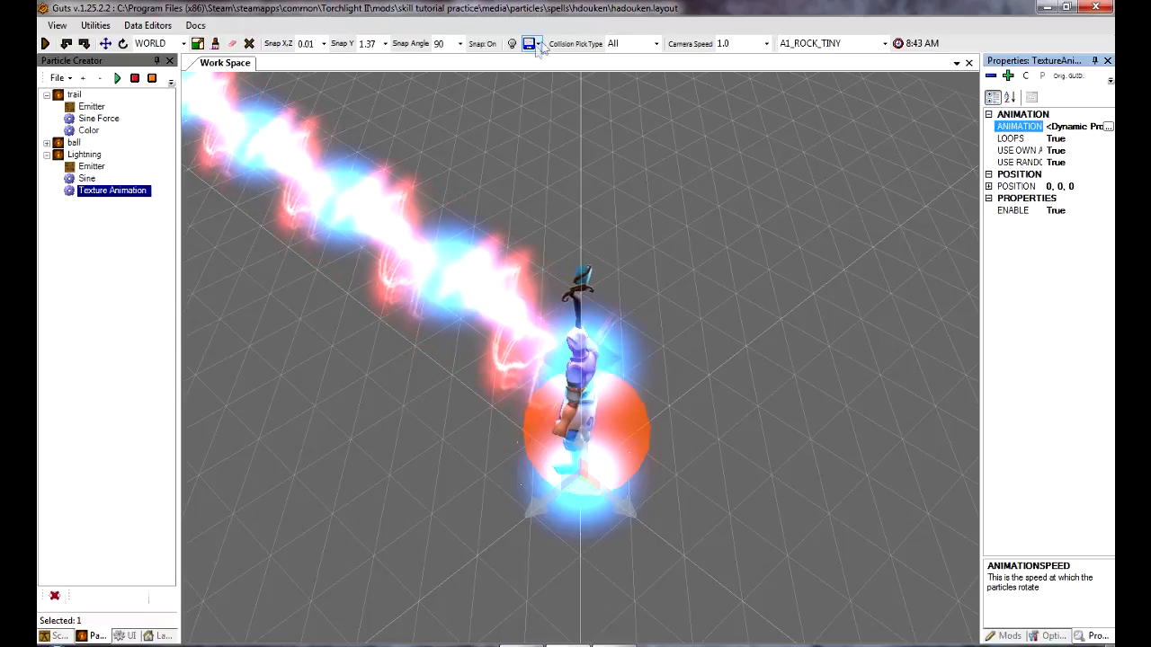
left_click(537, 43)
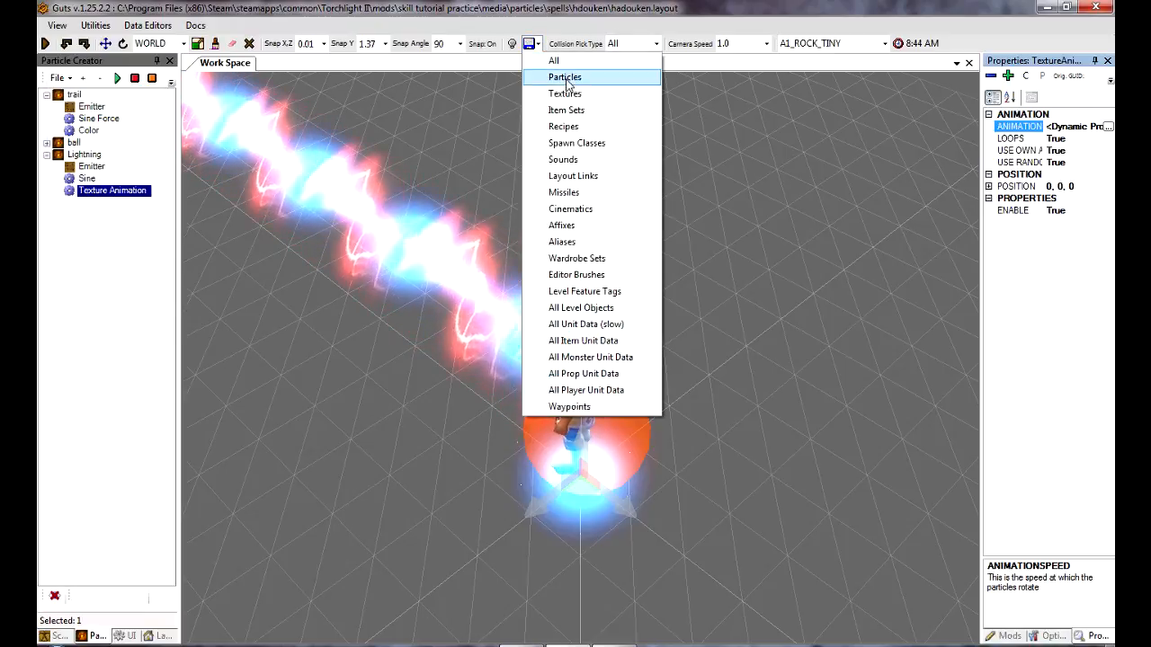
left_click(565, 78)
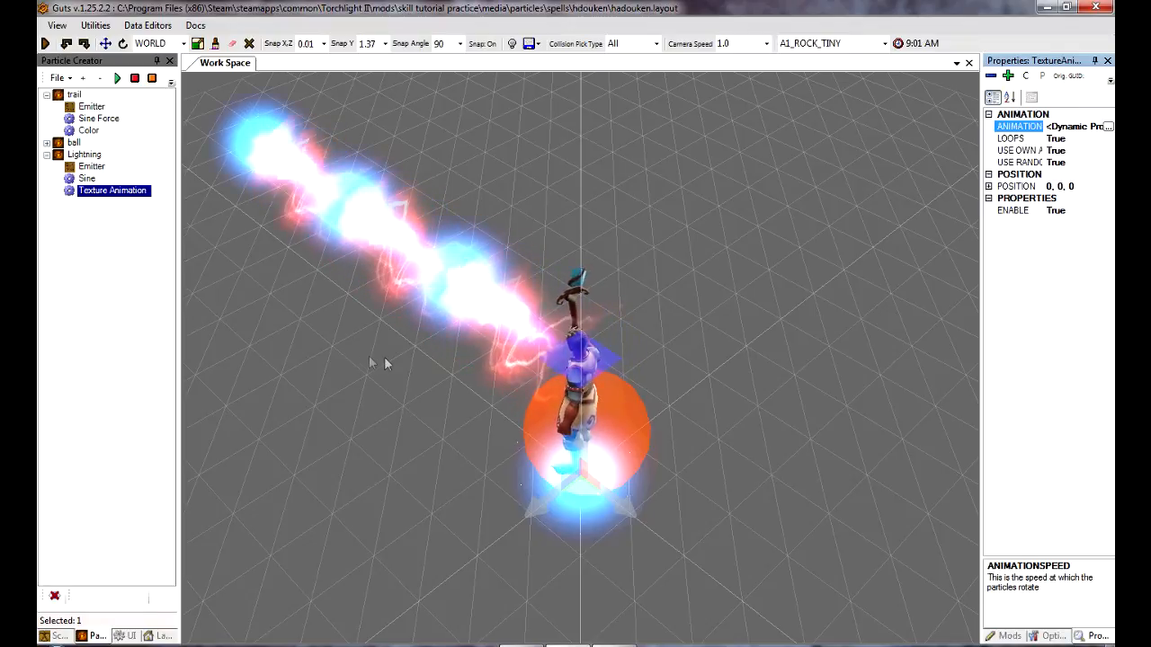
Edit the Lightning emitter's fixed emit rate and apply it
left_click(84, 155)
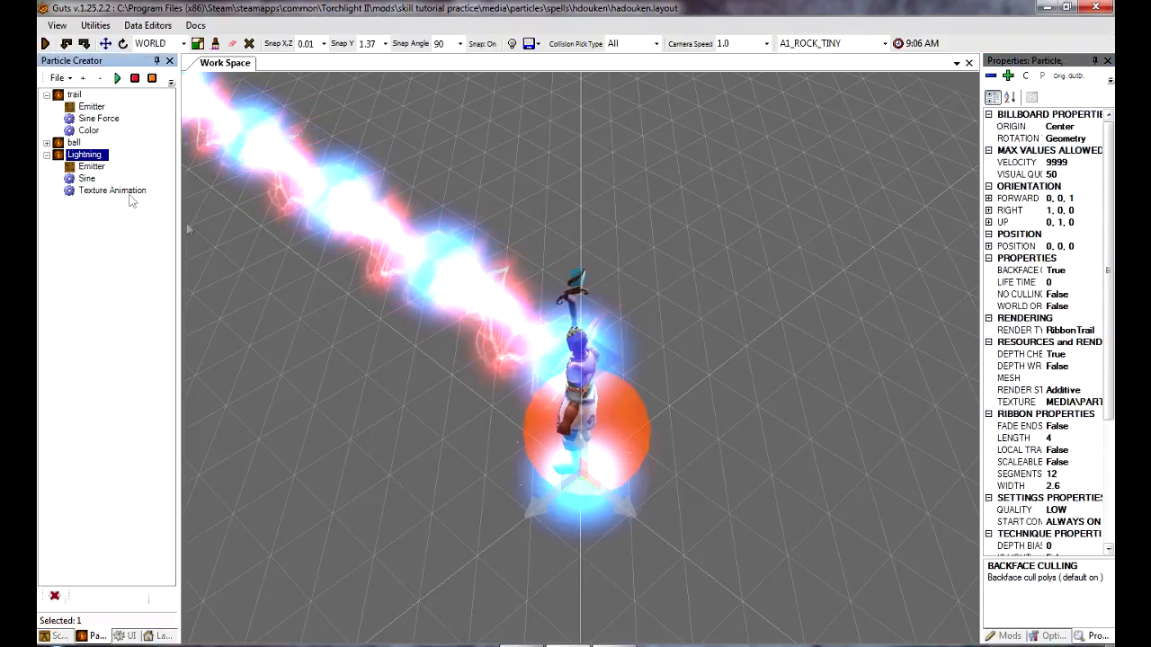
left_click(91, 166)
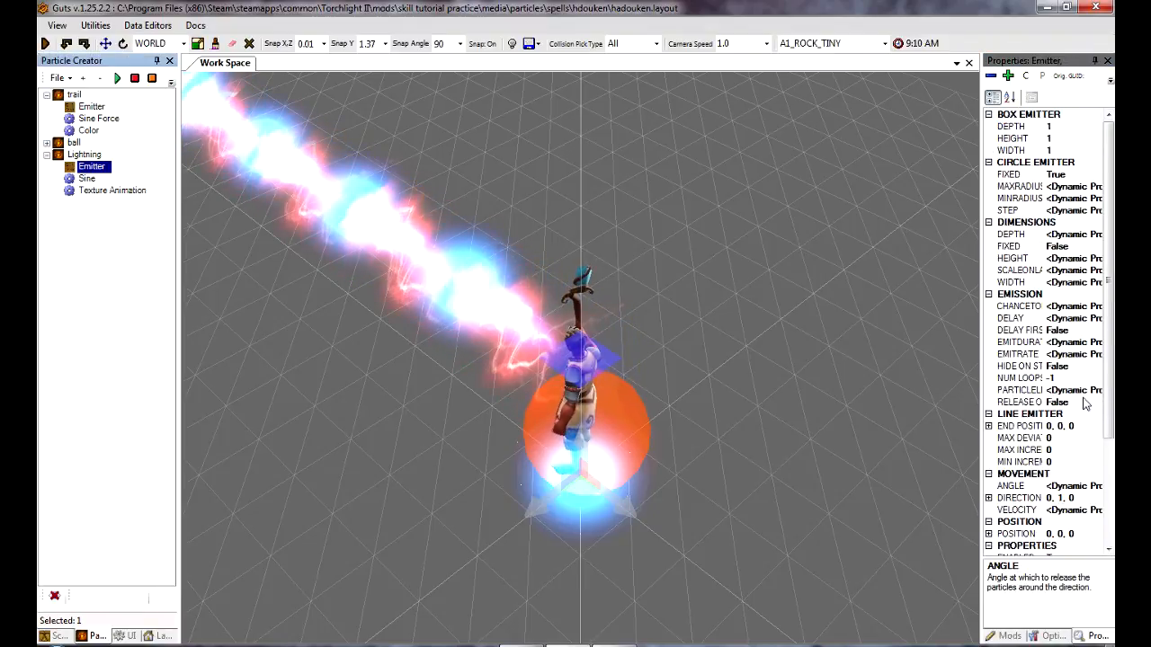
double_click(1074, 354)
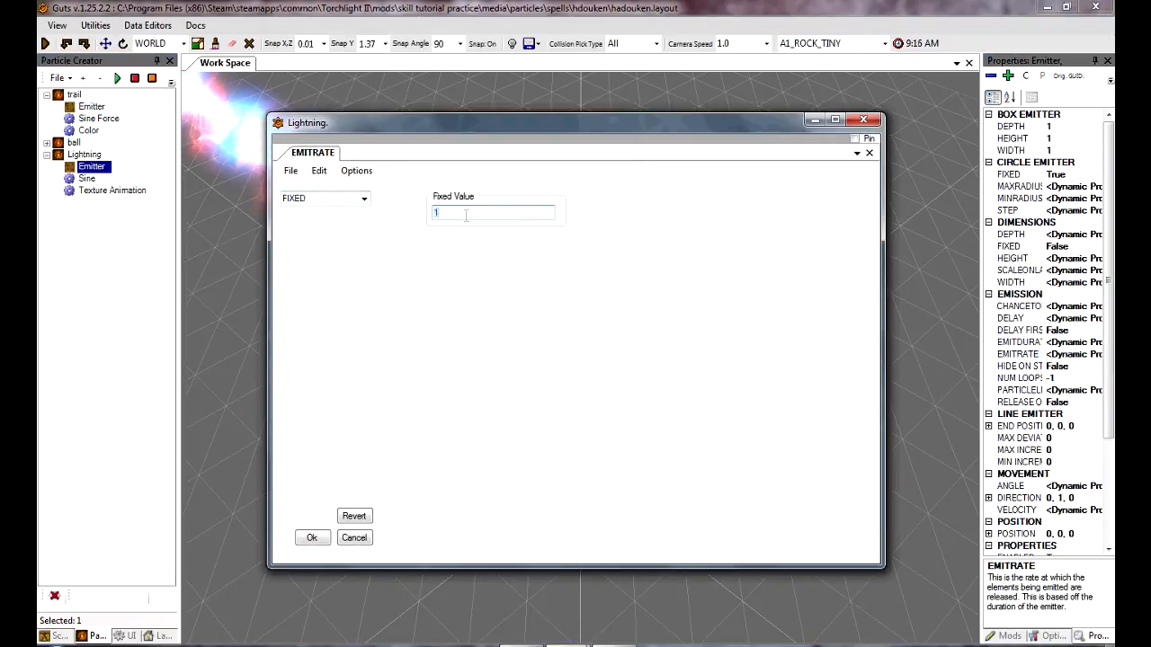
left_click(322, 539)
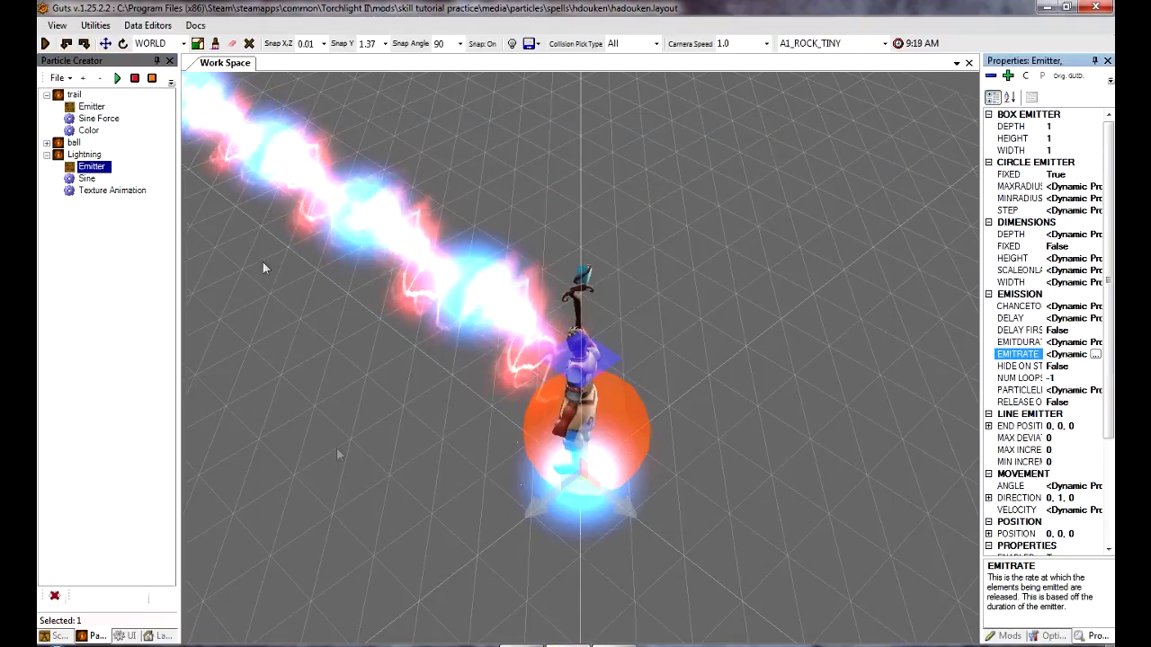
Save the layout and regenerate the Particles data to preview the emit rate
left_click(58, 79)
left_click(77, 113)
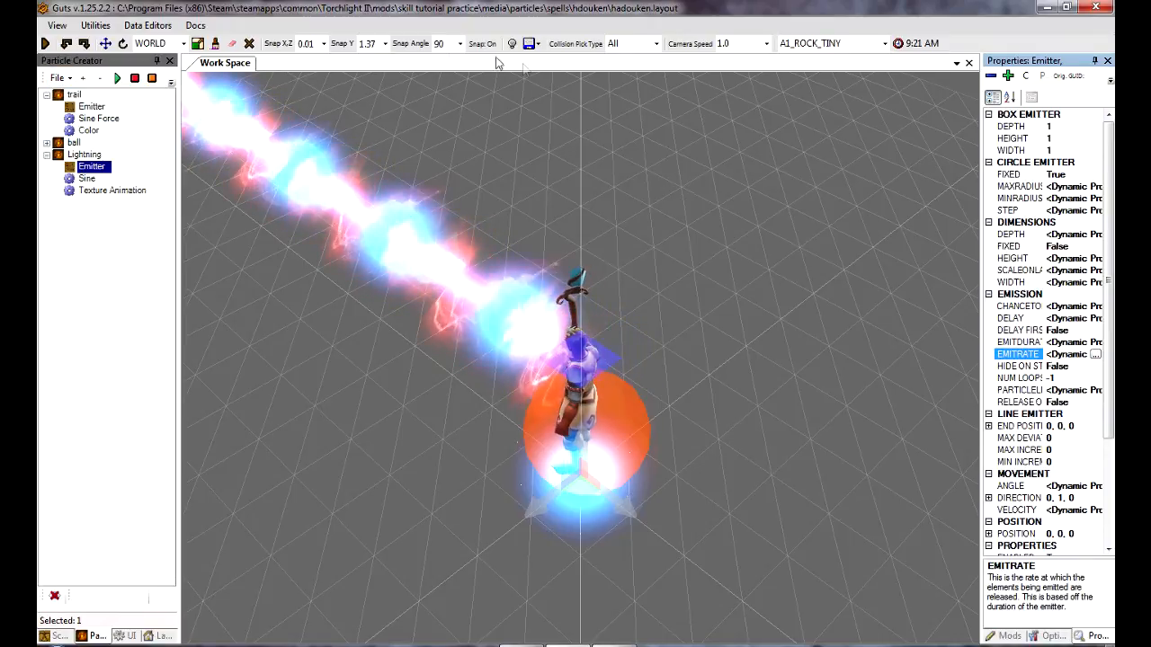
left_click(537, 50)
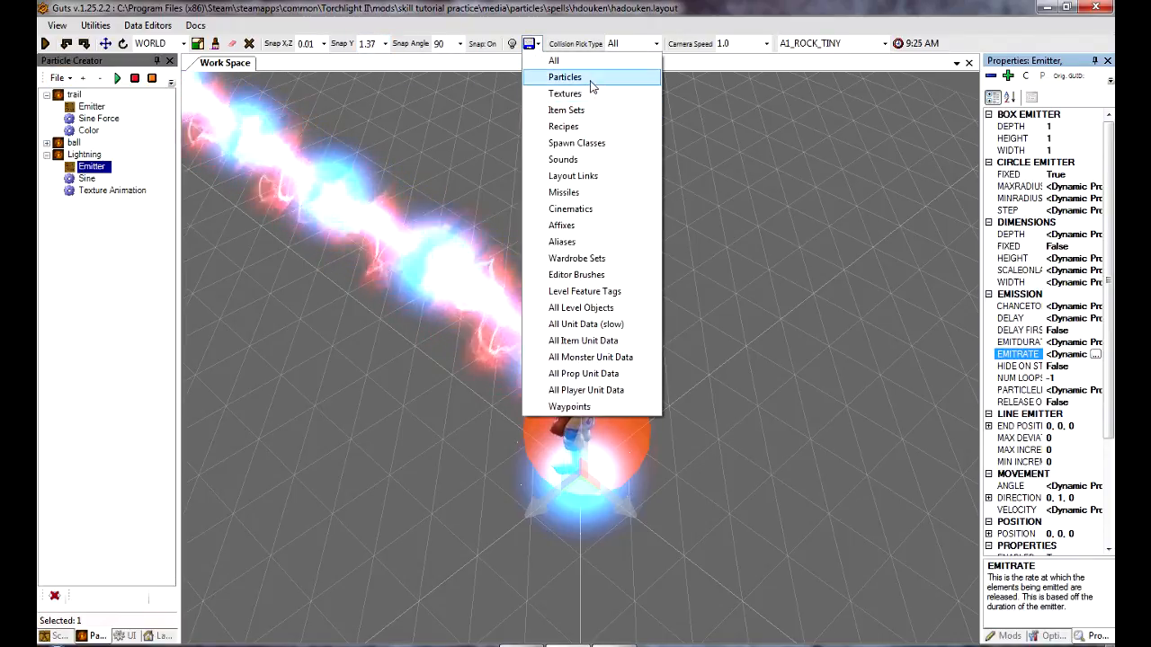
left_click(594, 81)
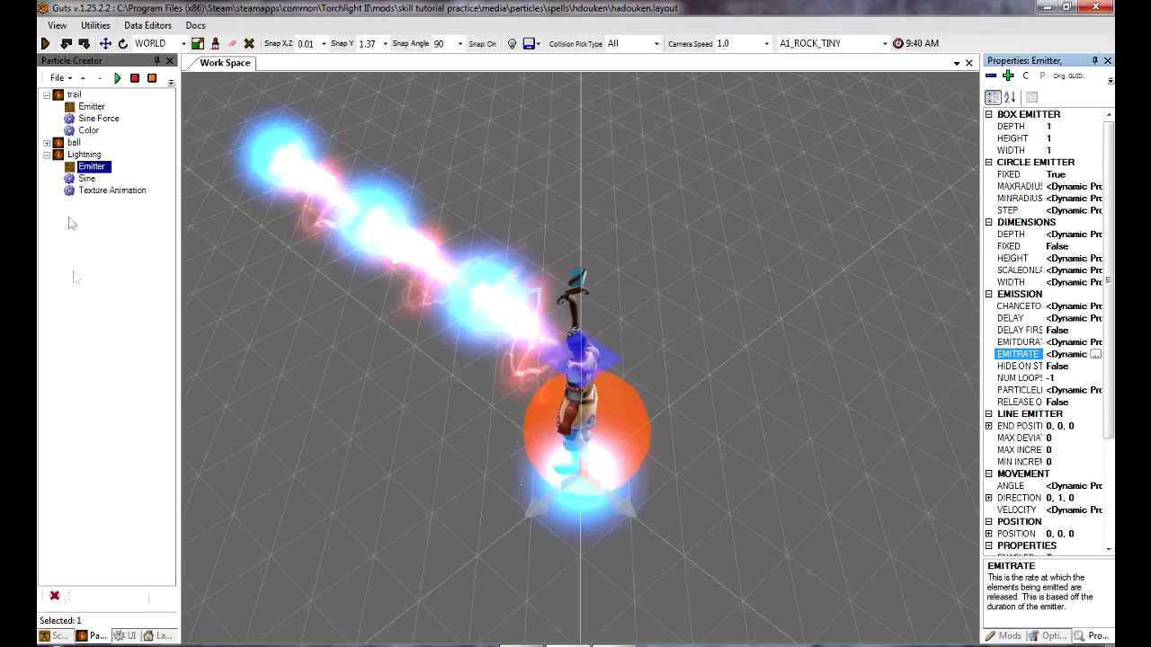
Move the Lightning particle along its Z axis to position 0, 0, 0.5
left_click(84, 156)
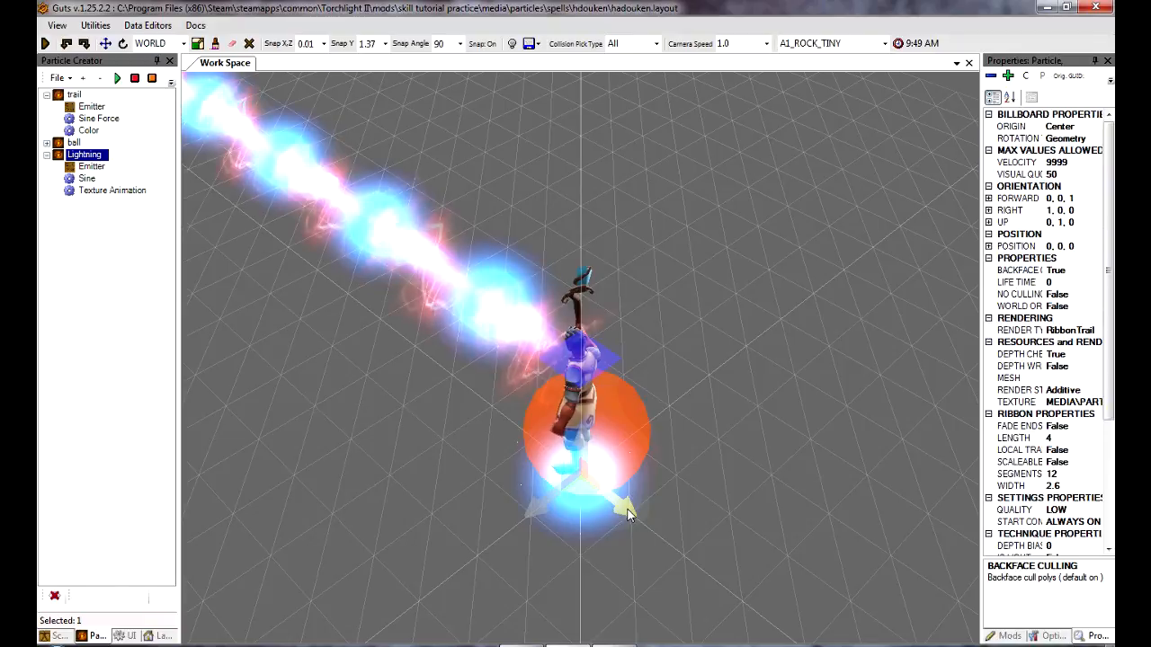
left_click_drag(628, 514, 605, 491)
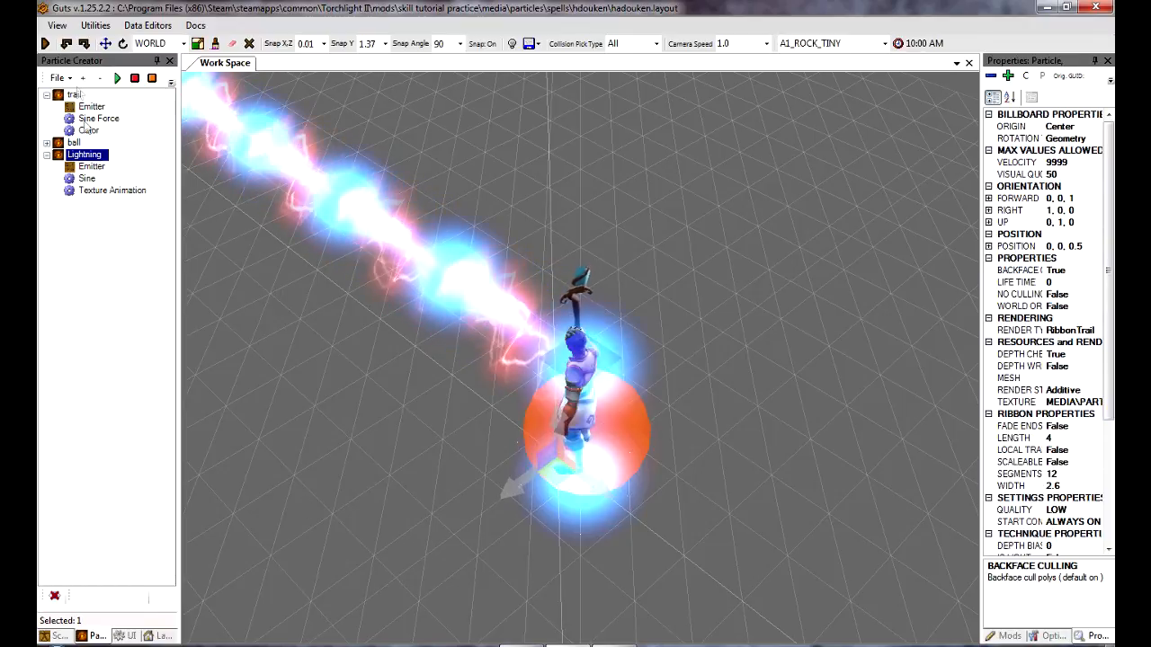
Save the layout and regenerate the particle data to preview the Lightning particle's new position
left_click(57, 77)
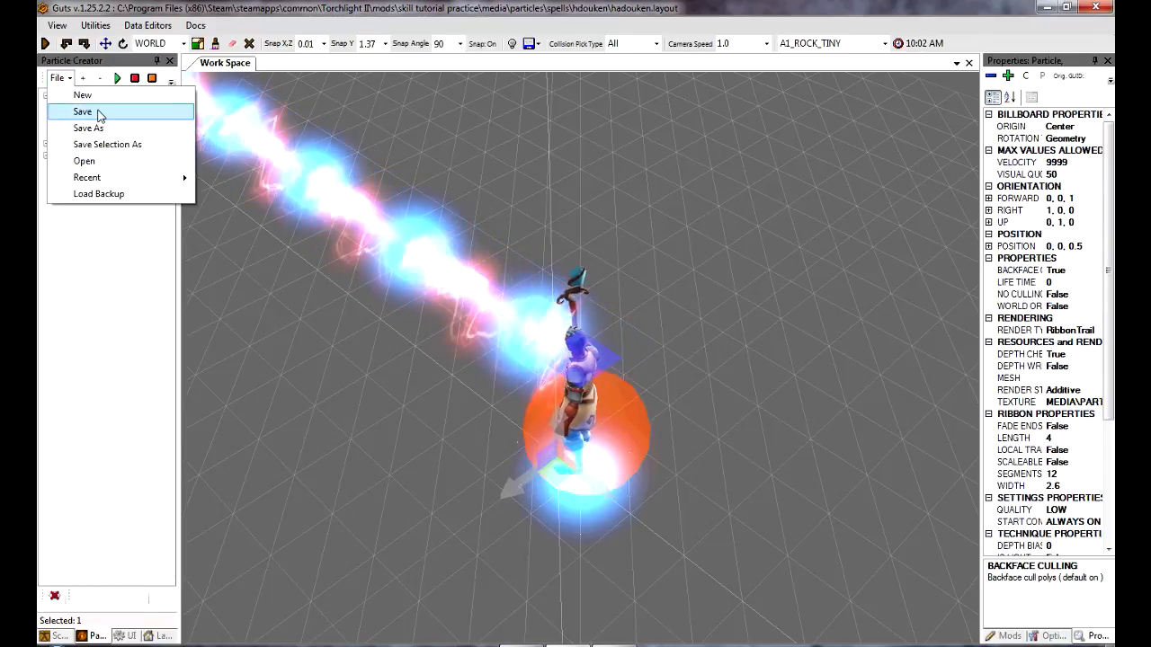
left_click(81, 110)
left_click(656, 43)
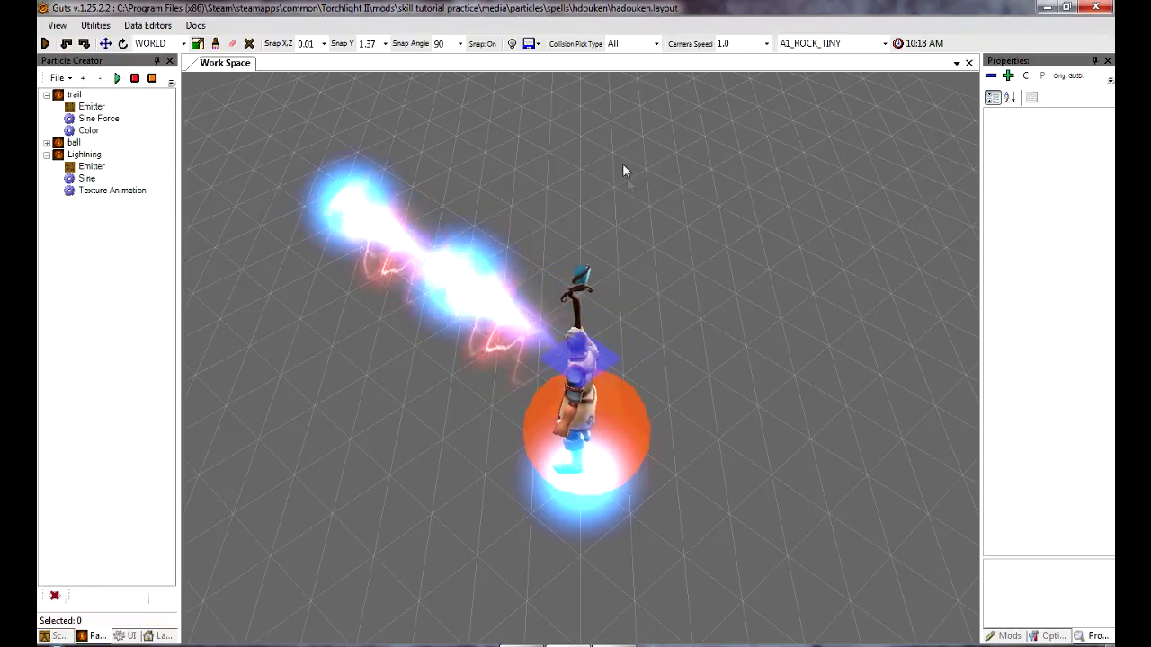
Set the Lightning particle's ribbon width to 1.5 and its ribbon length to 2
left_click(92, 158)
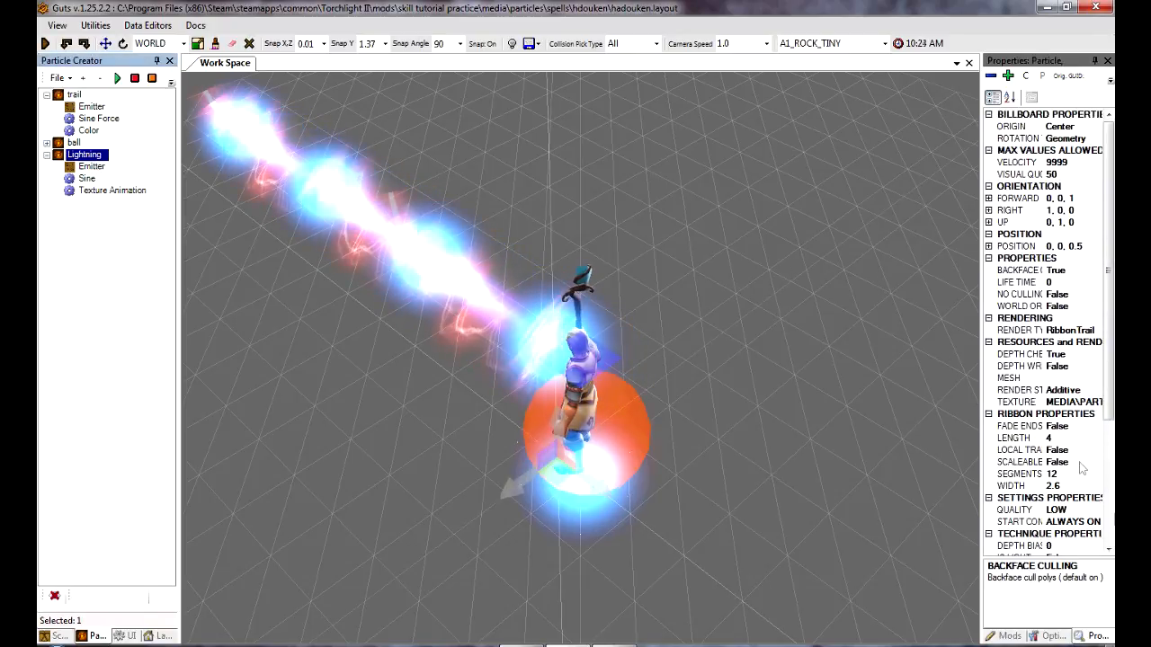
left_click(1052, 485)
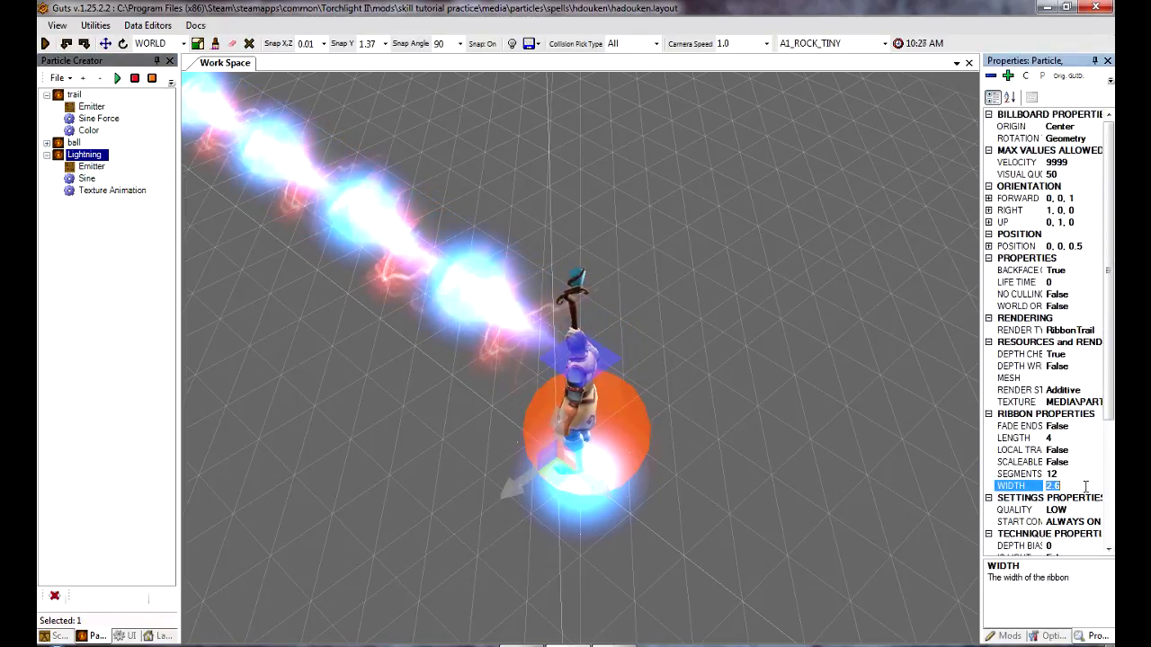
type("1.5")
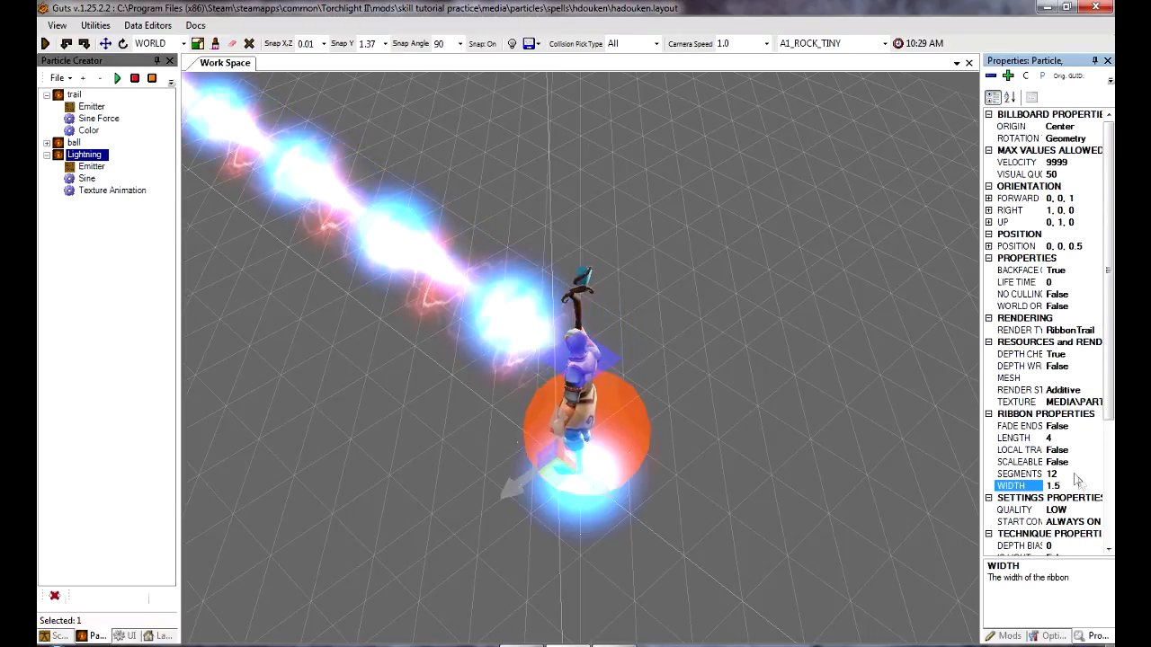
left_click(1072, 439)
type("2")
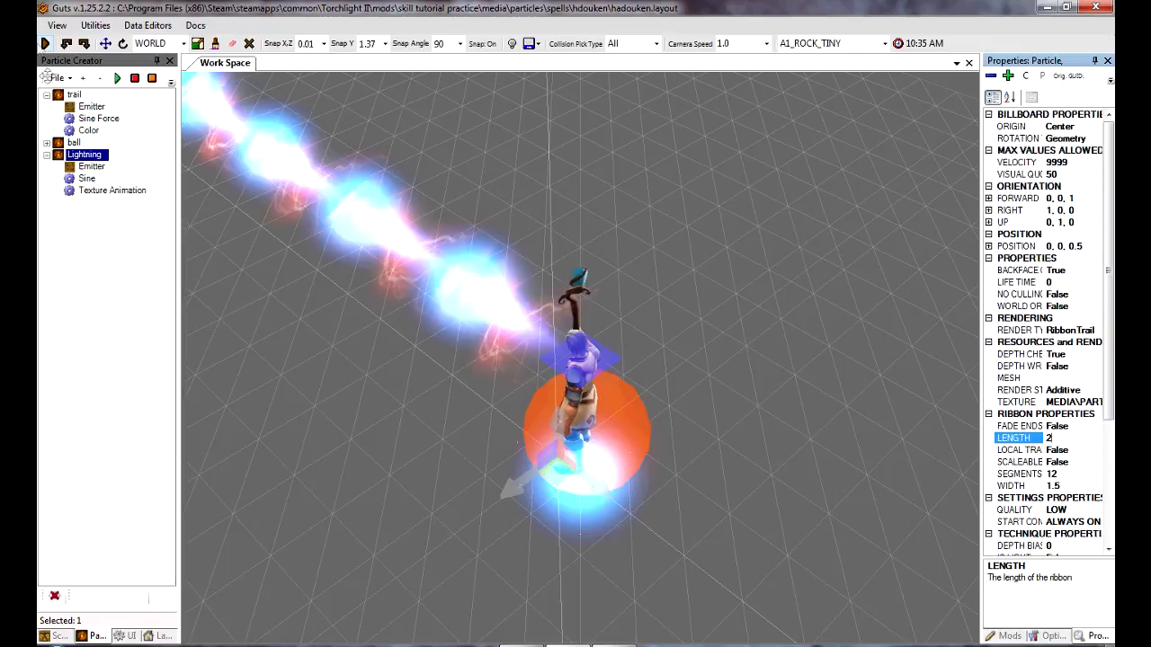
Save the layout and regenerate the Particles data to preview the Lightning ribbon's new width and length
left_click(57, 78)
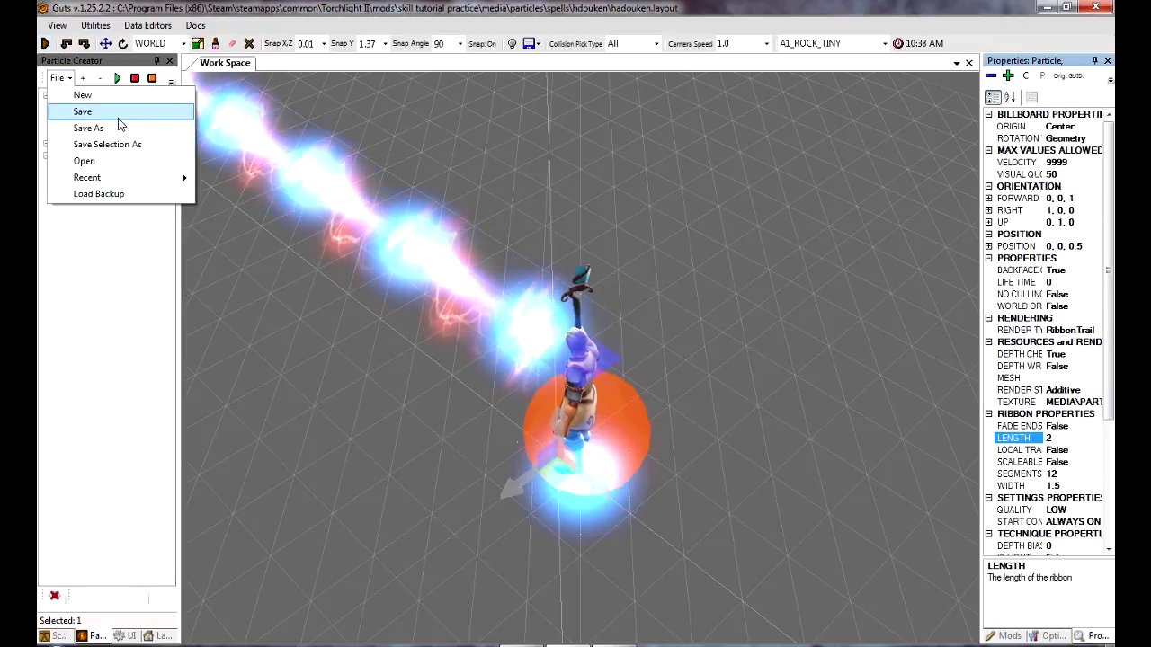
left_click(82, 111)
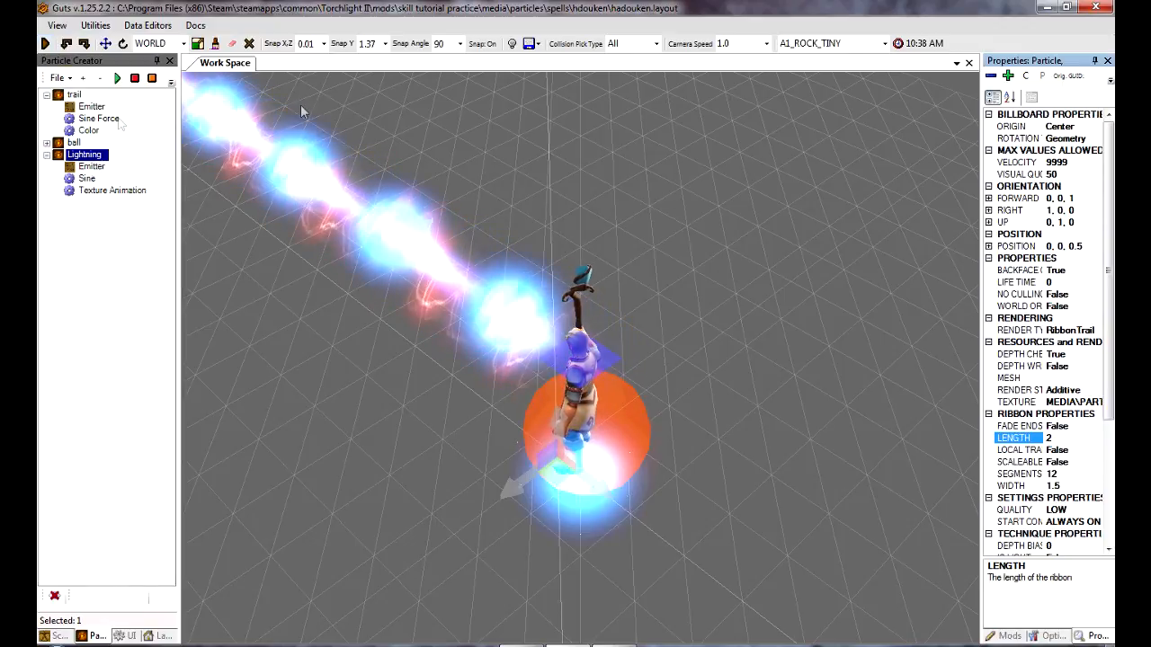
left_click(538, 43)
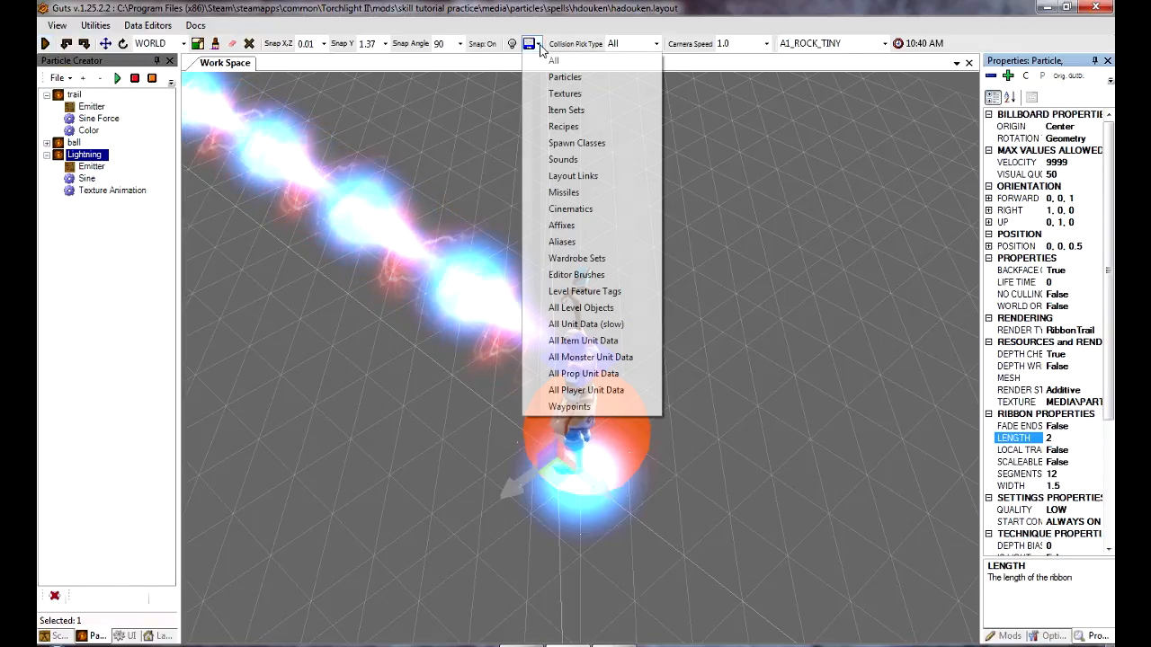
left_click(564, 77)
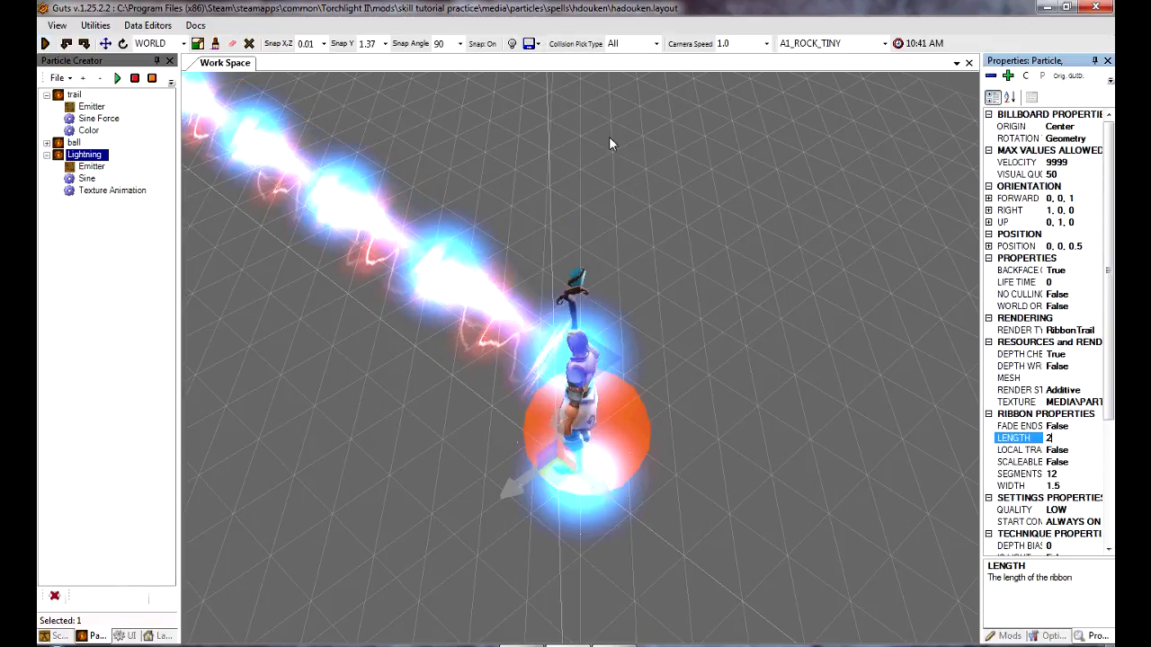
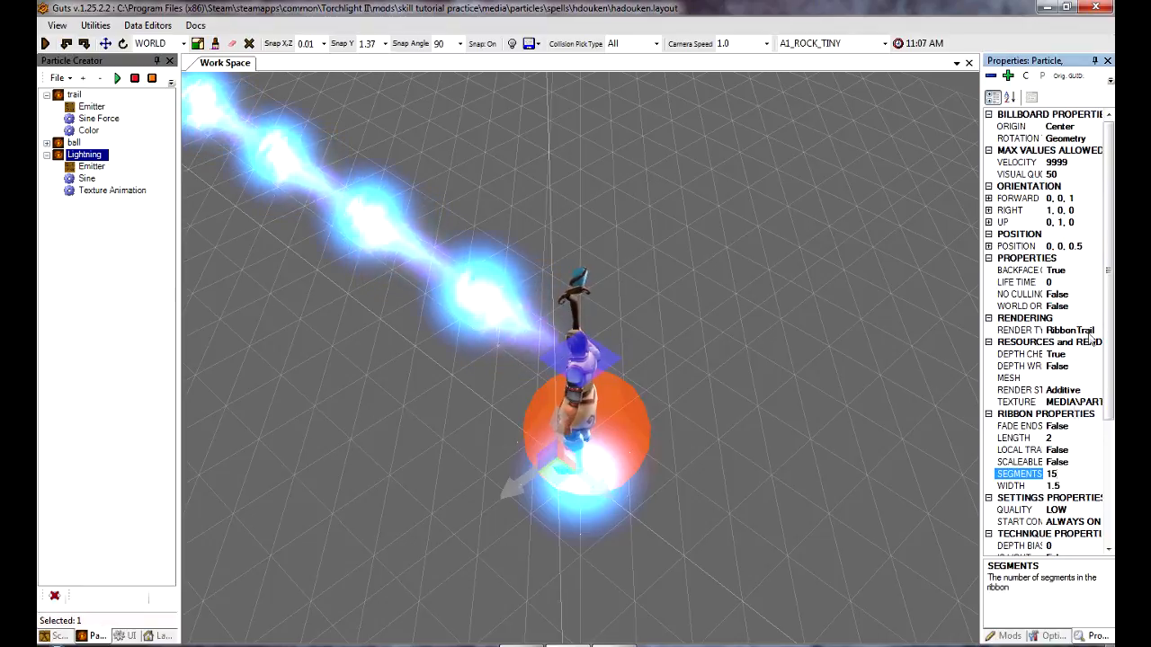
Save the layout and regenerate the Particles data to preview the Lightning ribbon with 15 segments
left_click(59, 78)
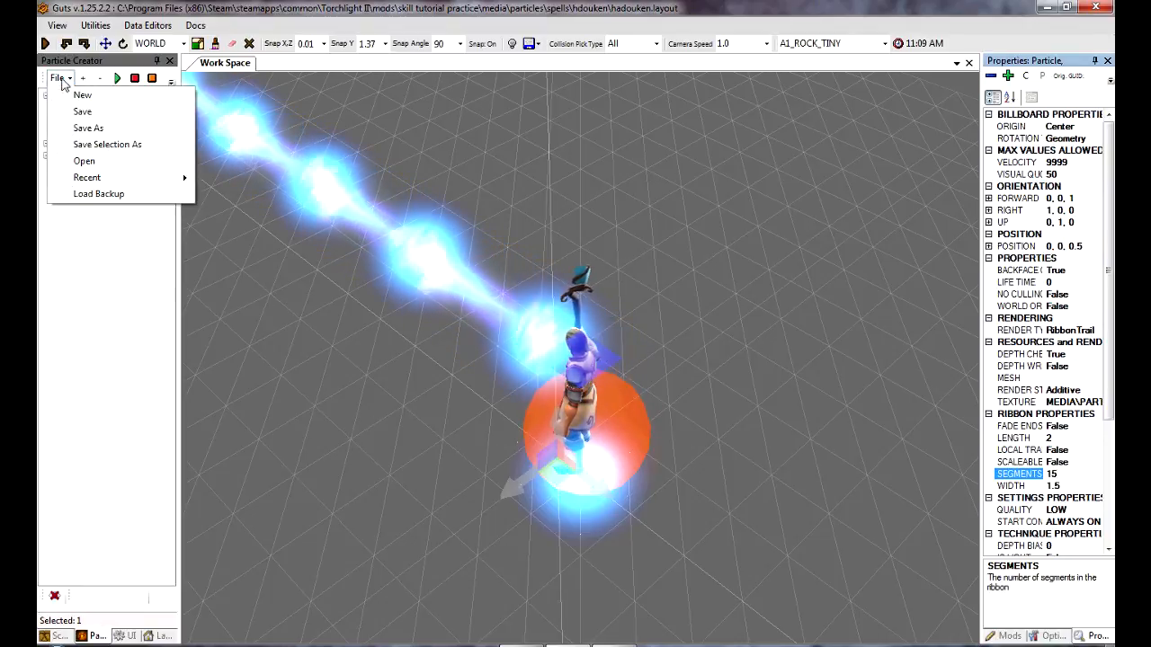
left_click(98, 113)
left_click(511, 47)
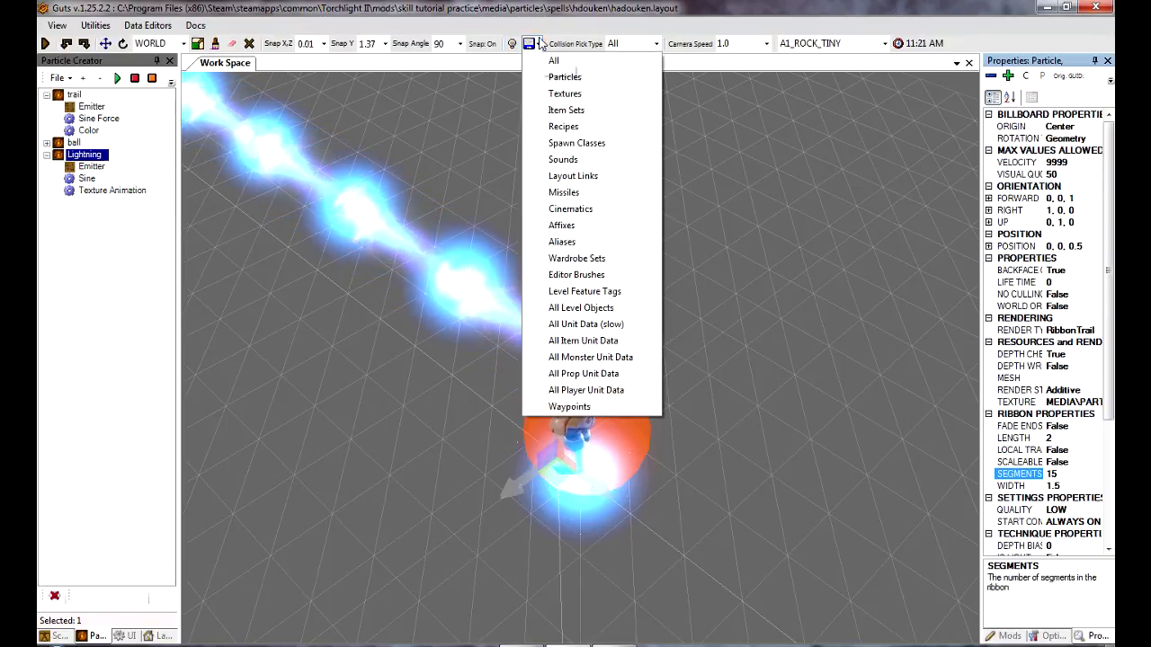
left_click(593, 79)
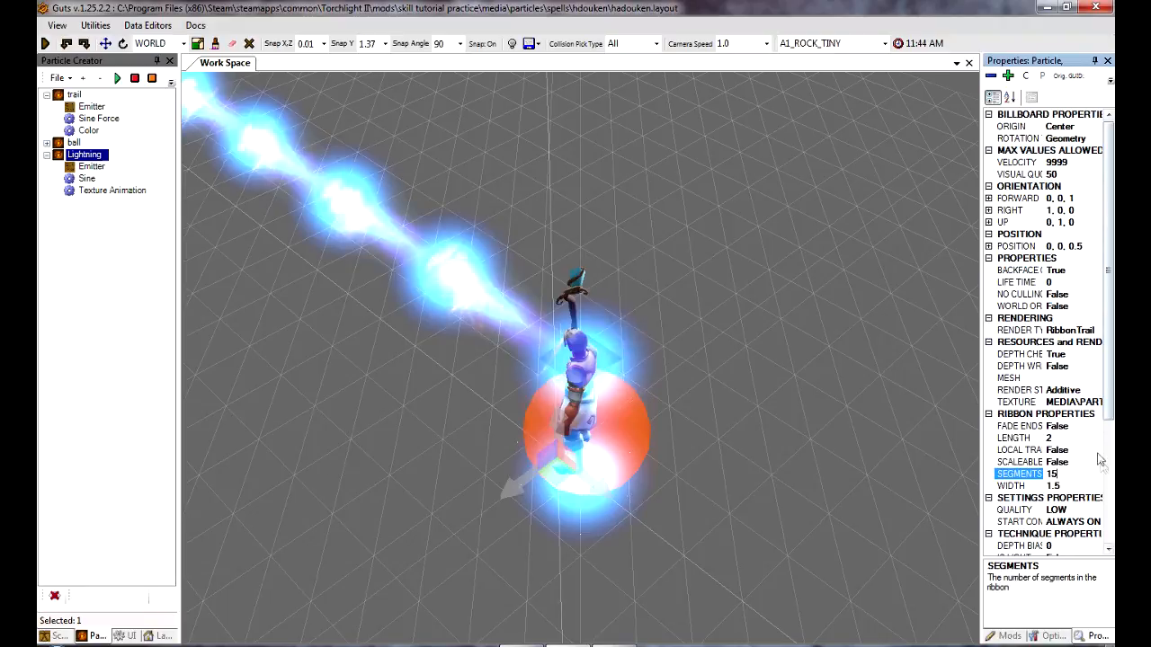
Move the Lightning particle along its Z axis to about -0.21, and save and regenerate the Particles data to preview it
left_click_drag(600, 491, 637, 516)
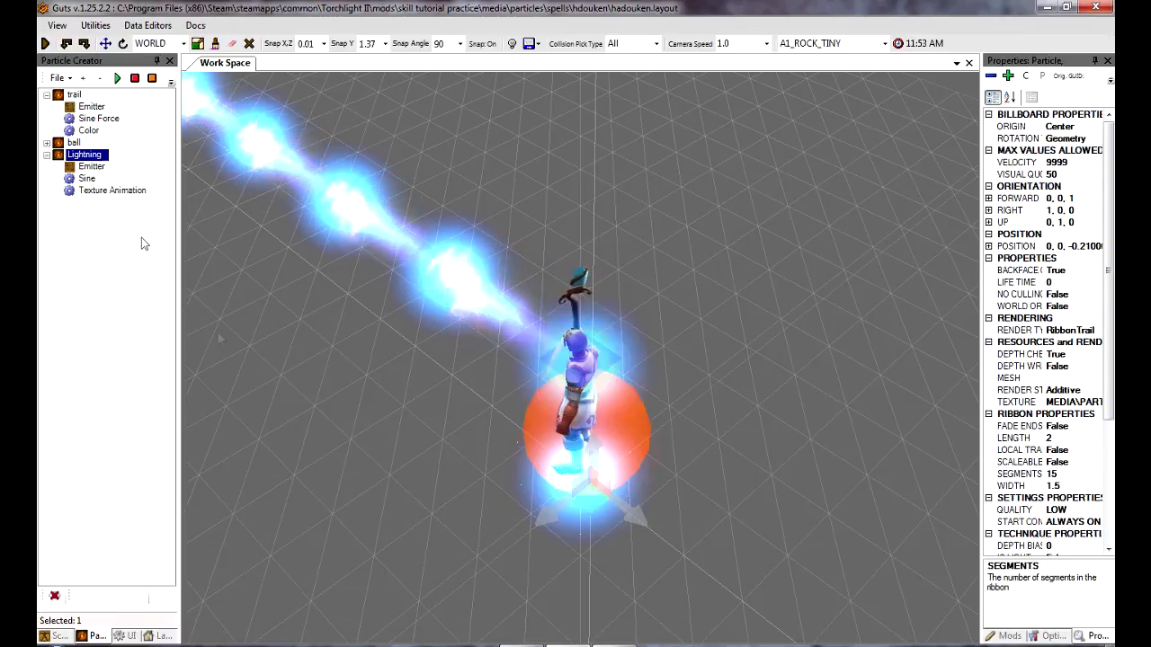
left_click(71, 81)
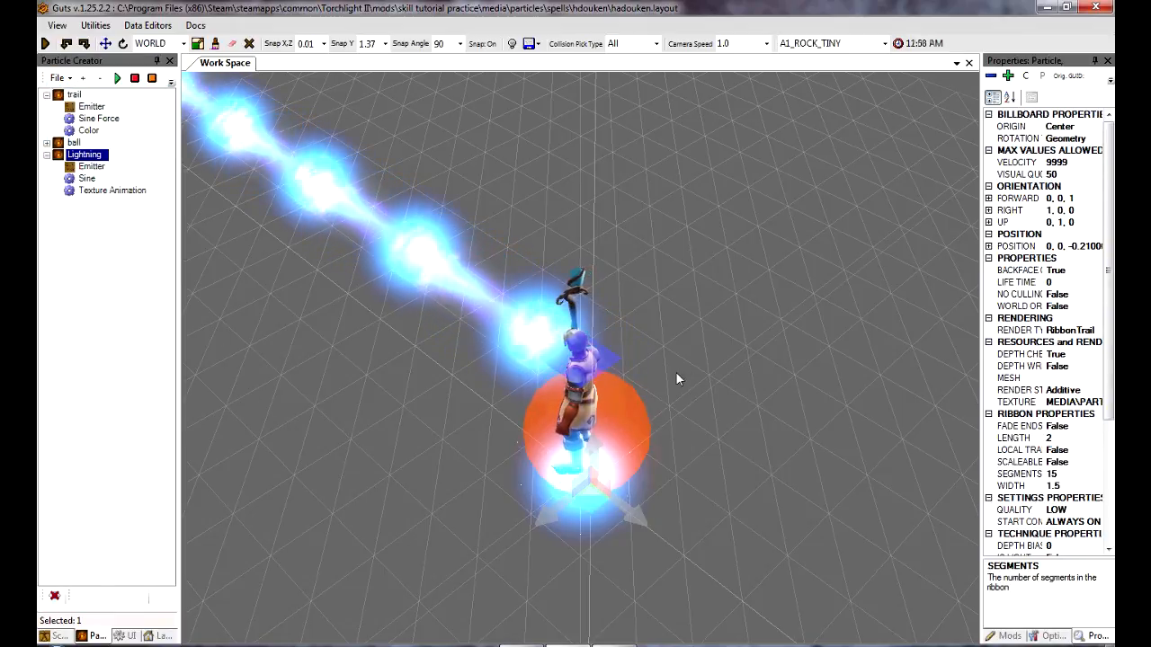
left_click(538, 44)
left_click(568, 79)
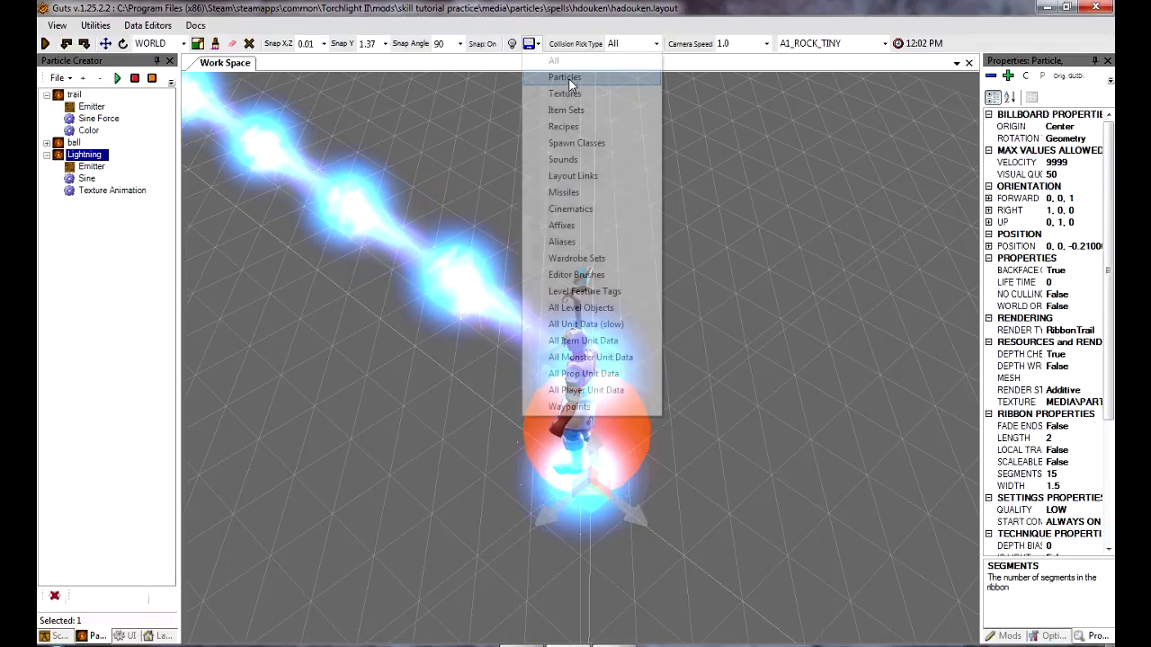
left_click(735, 222)
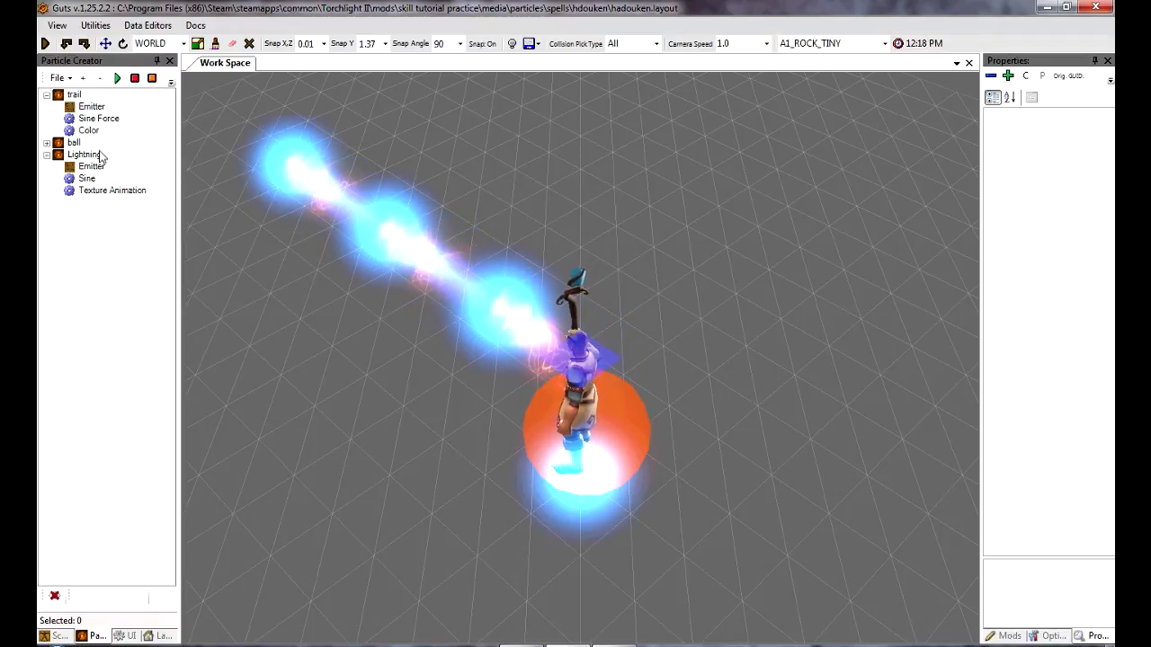
Set the Lightning particle's ribbon width to 1.2, and save and regenerate the Particles data to preview it
left_click(99, 156)
left_click(1091, 485)
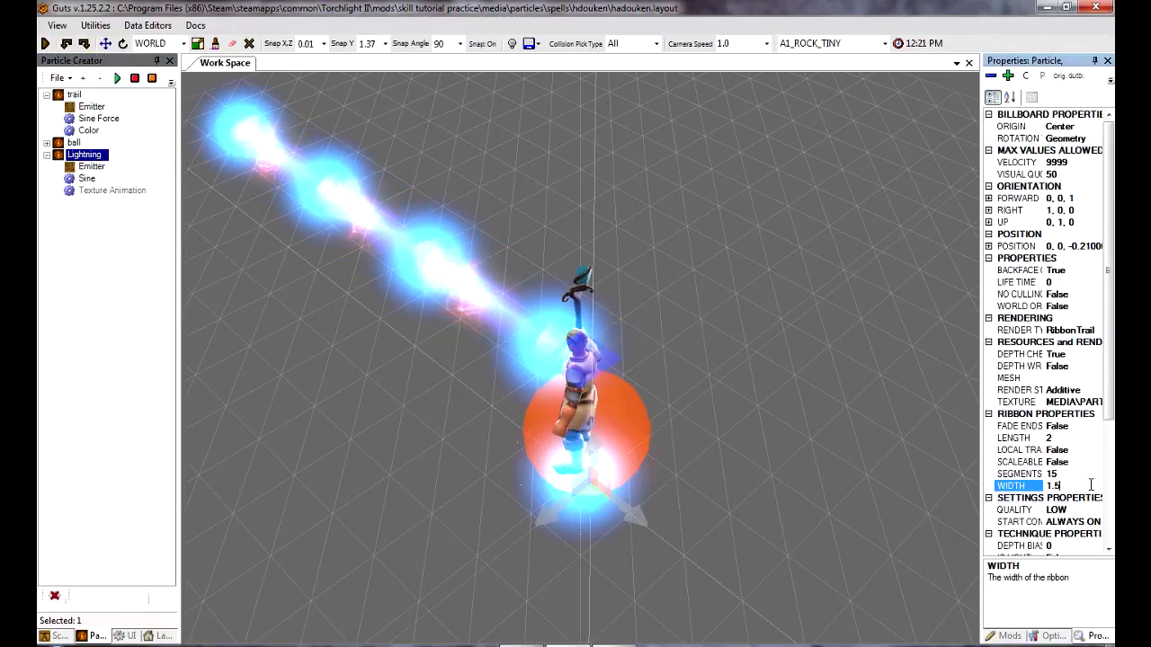
type("1.2")
key("Return")
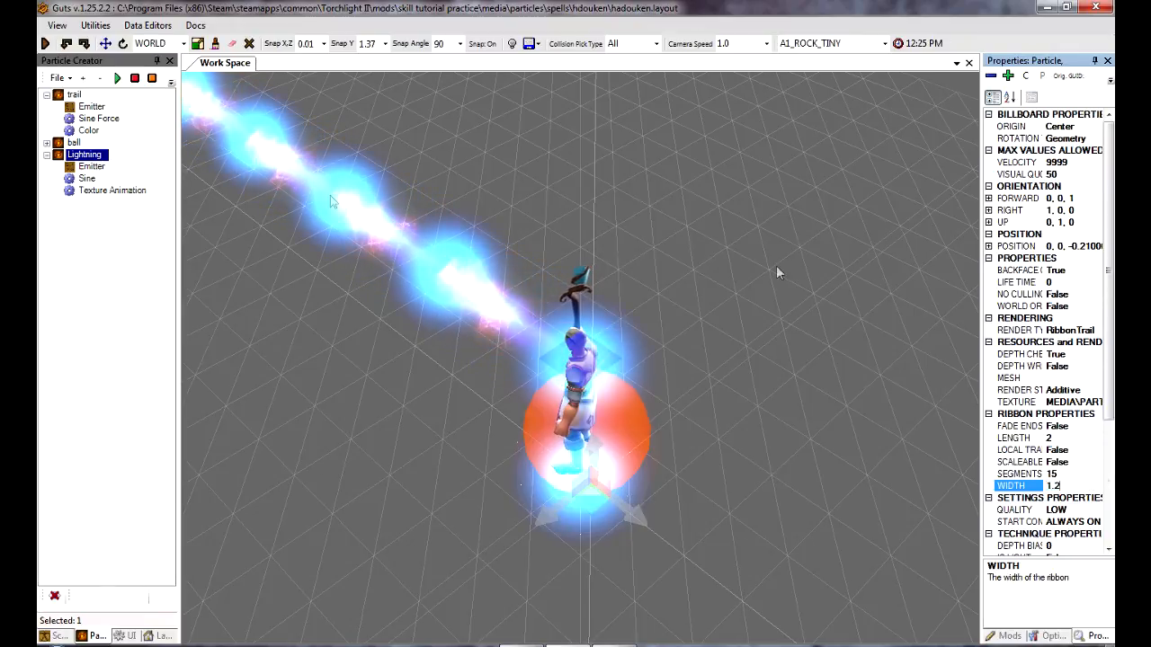
left_click(56, 77)
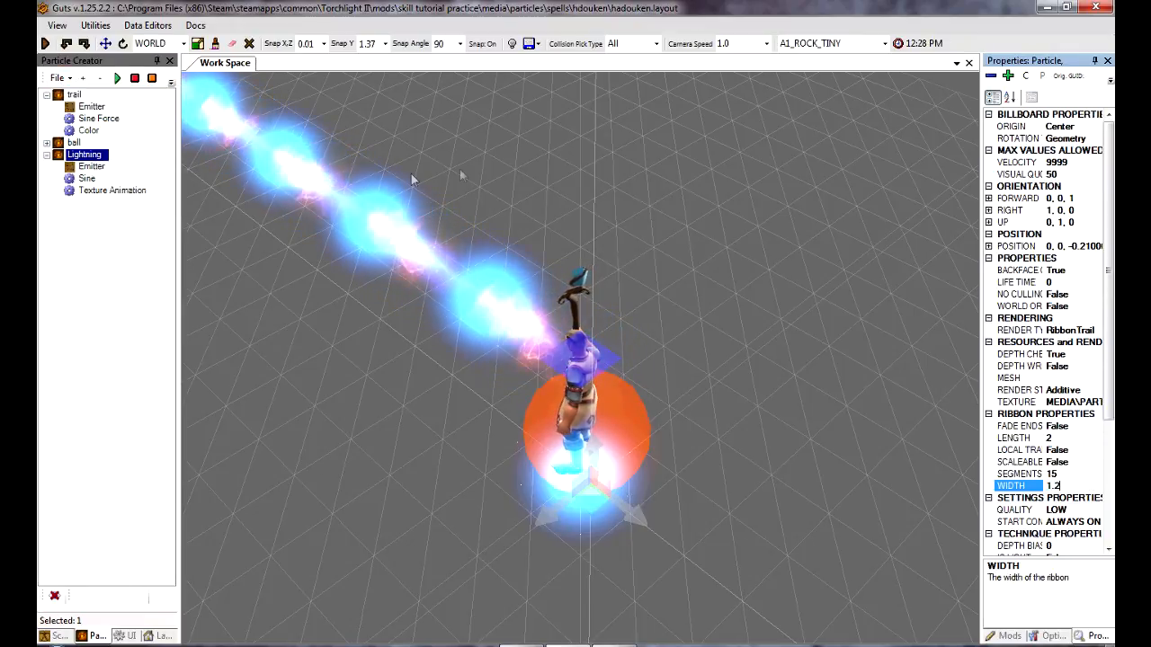
left_click(633, 43)
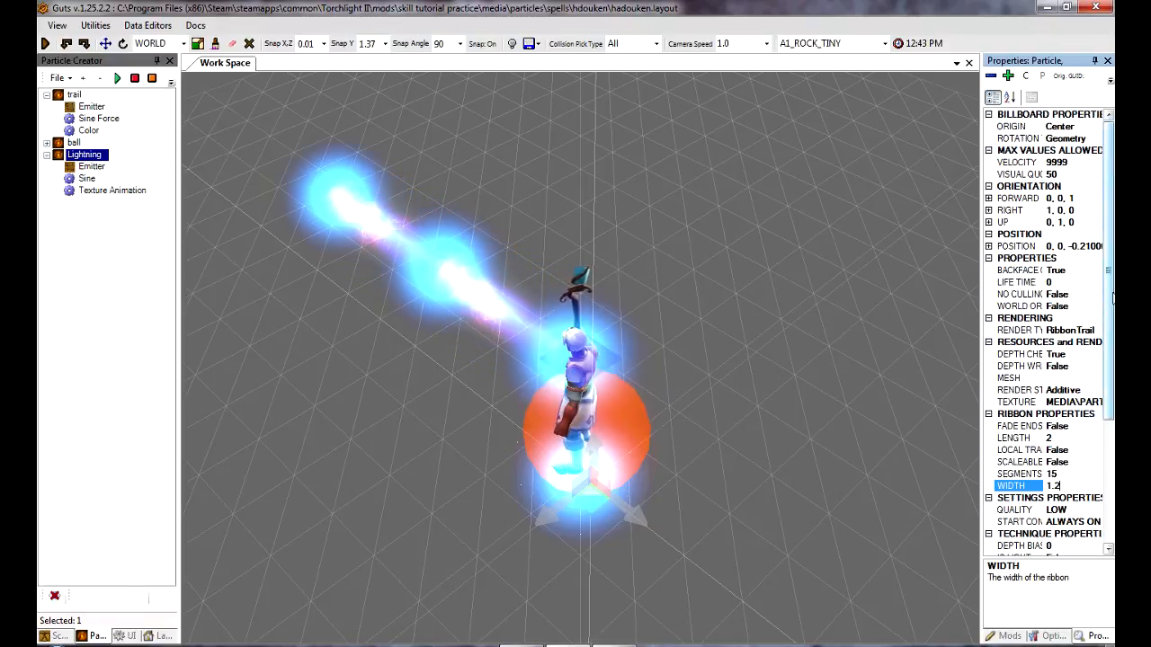
key("BackSpace")
key("BackSpace")
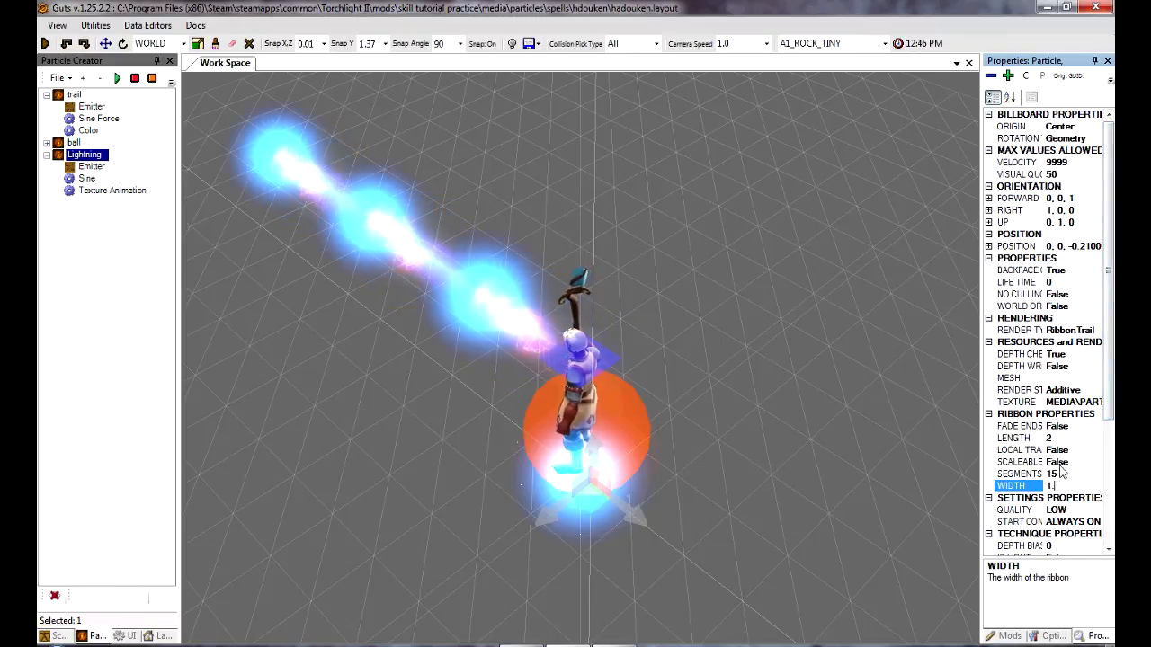
key("Return")
key("Delete")
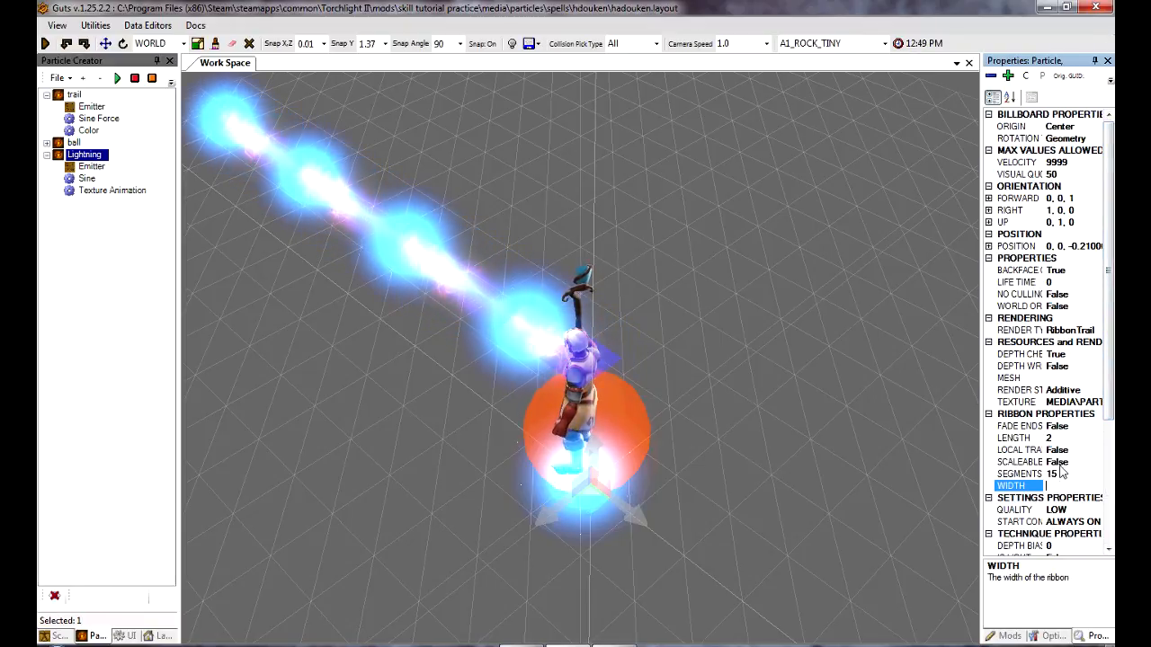
key("Return")
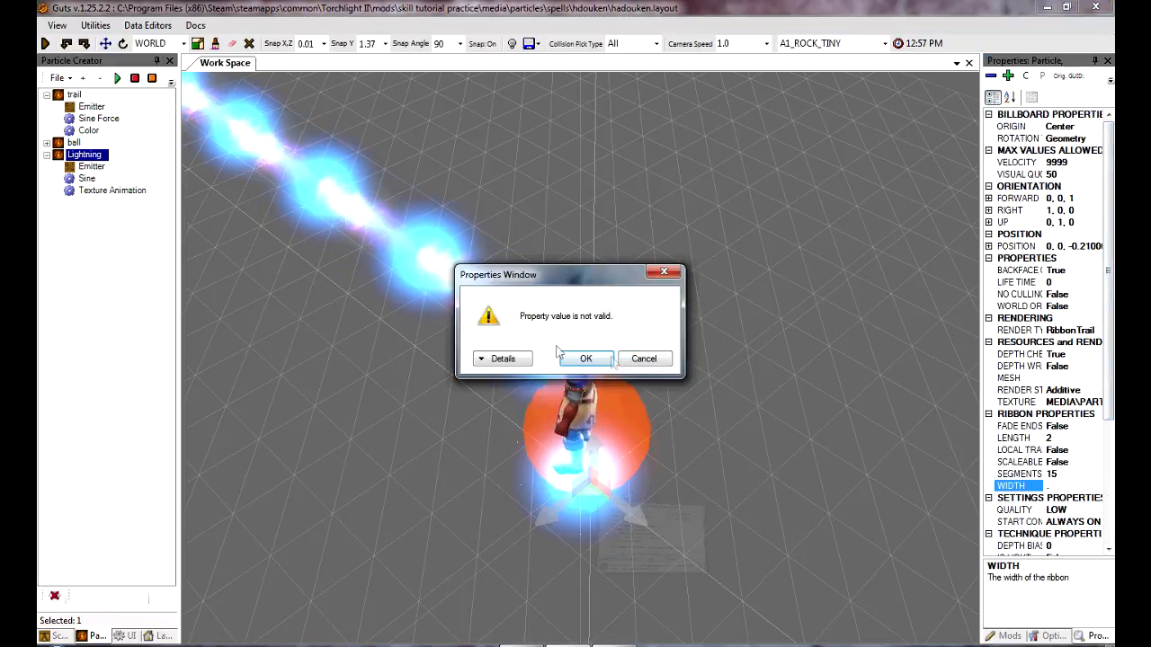
left_click(644, 358)
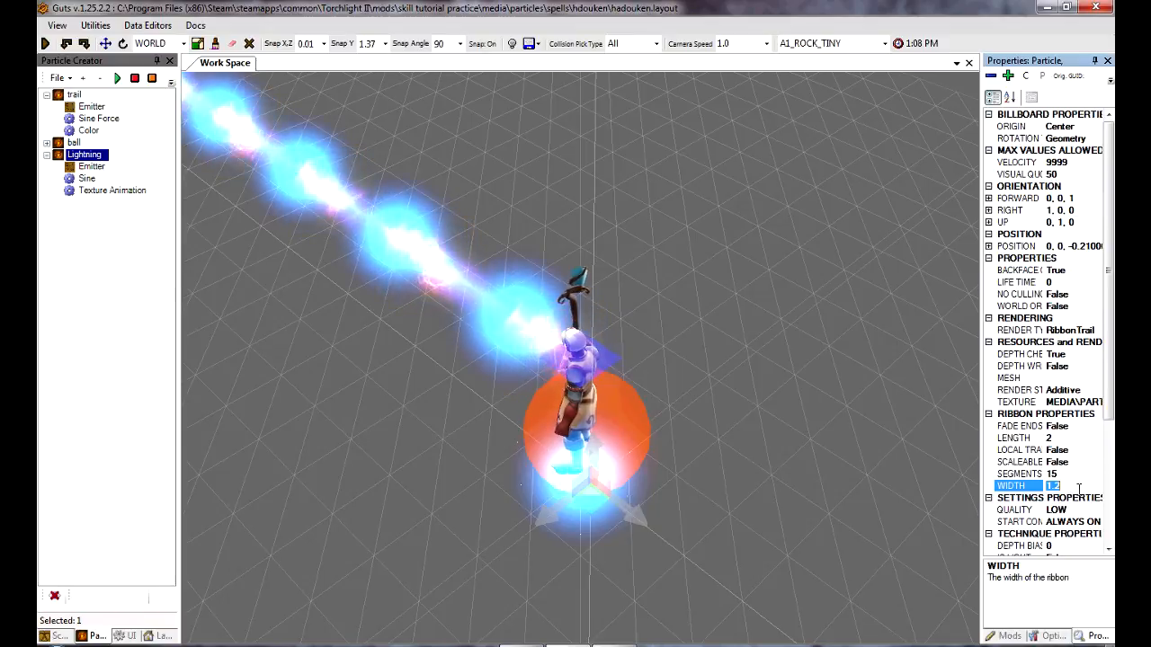
Set the Lightning particle's ribbon width to 0.9, and save and regenerate the Particles data to preview it
type(".9")
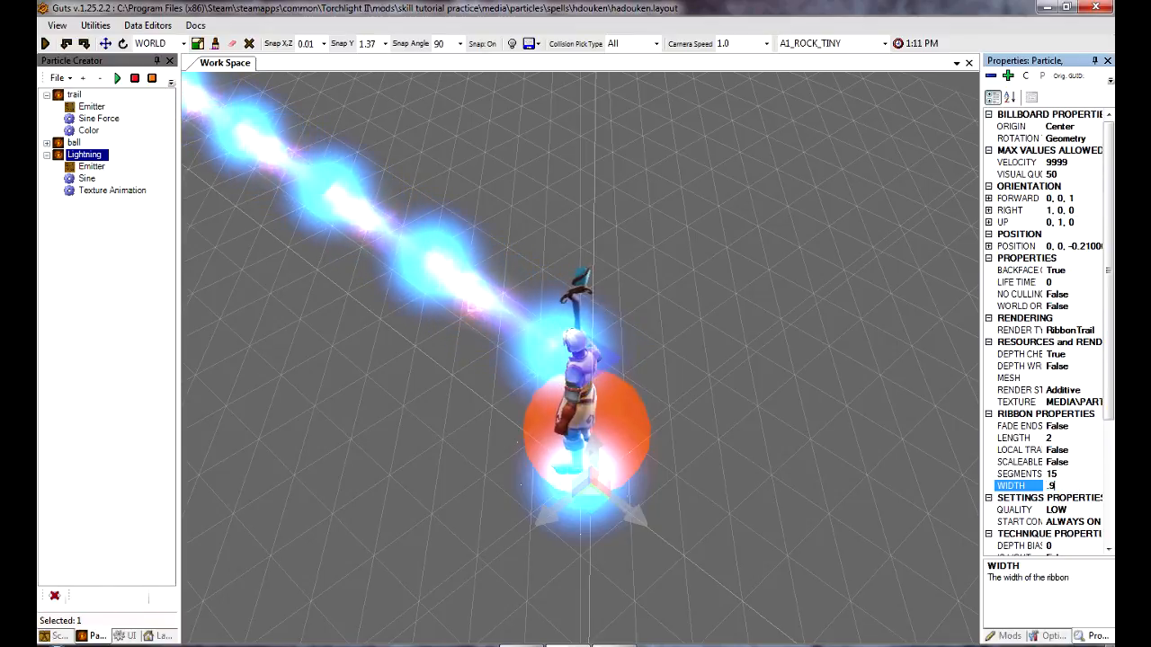
left_click(58, 77)
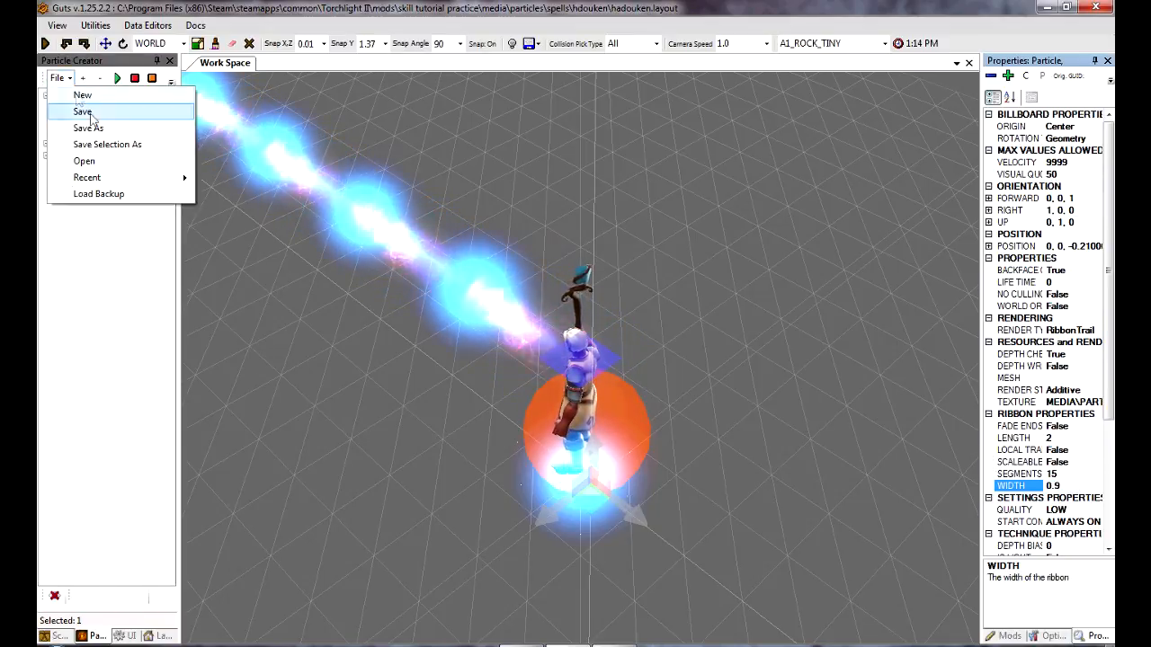
left_click(86, 113)
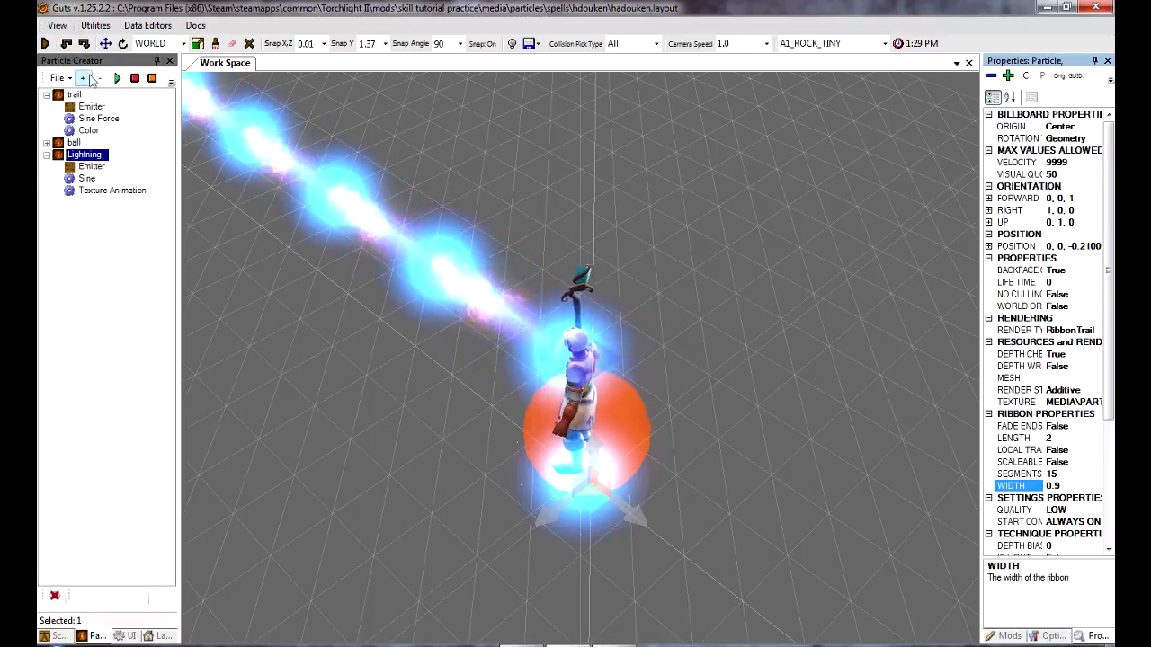
left_click(60, 77)
left_click(88, 115)
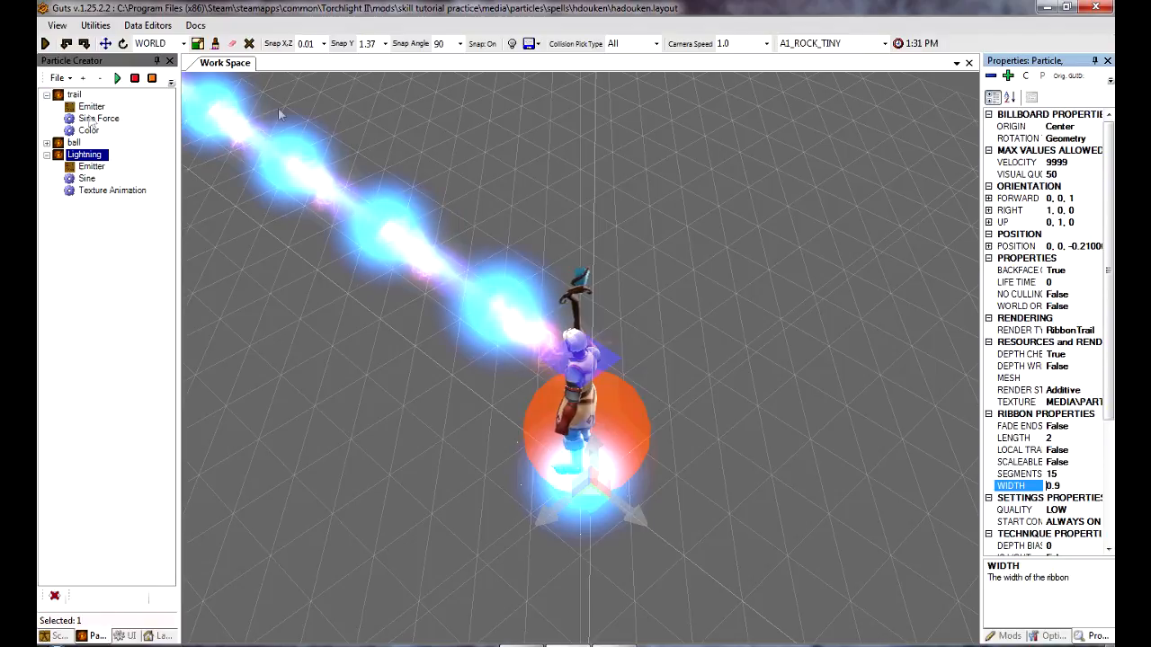
left_click(539, 45)
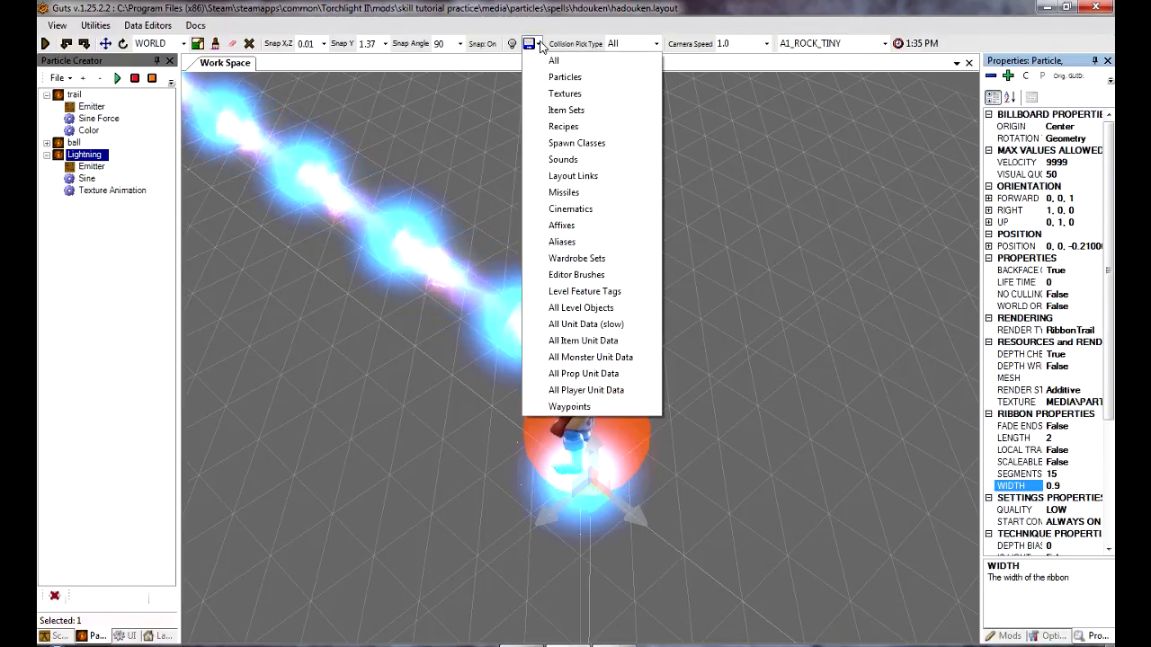
left_click(594, 79)
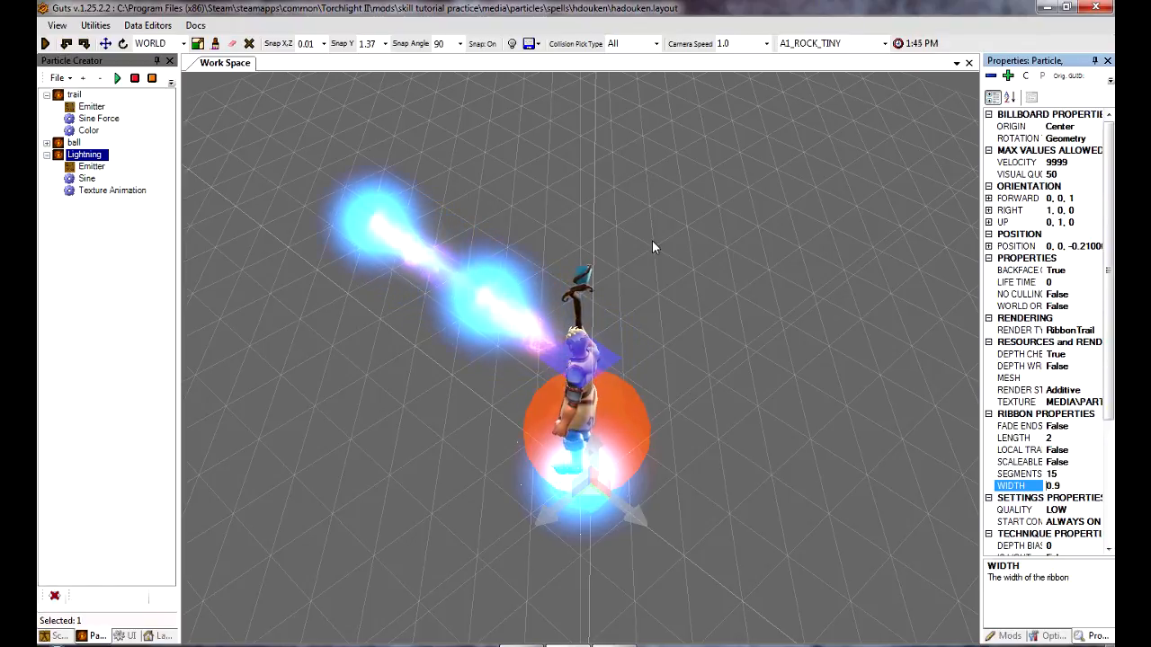
Add a Color affector to the Lightning particle
right_click(93, 160)
mouse_move(201, 282)
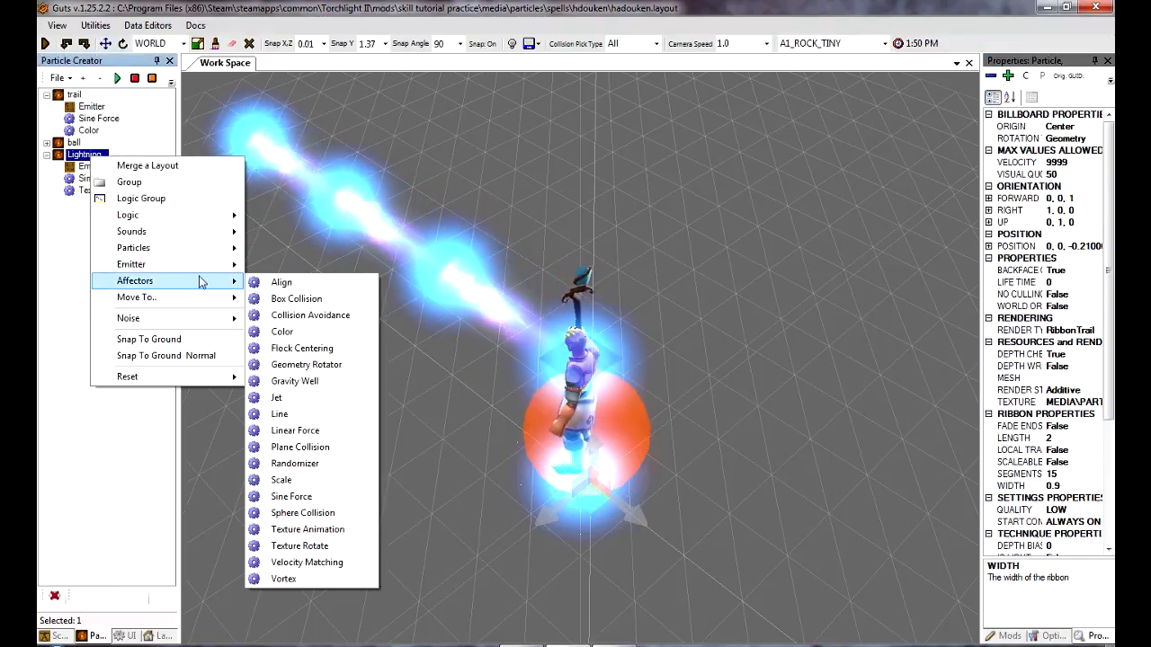
left_click(281, 330)
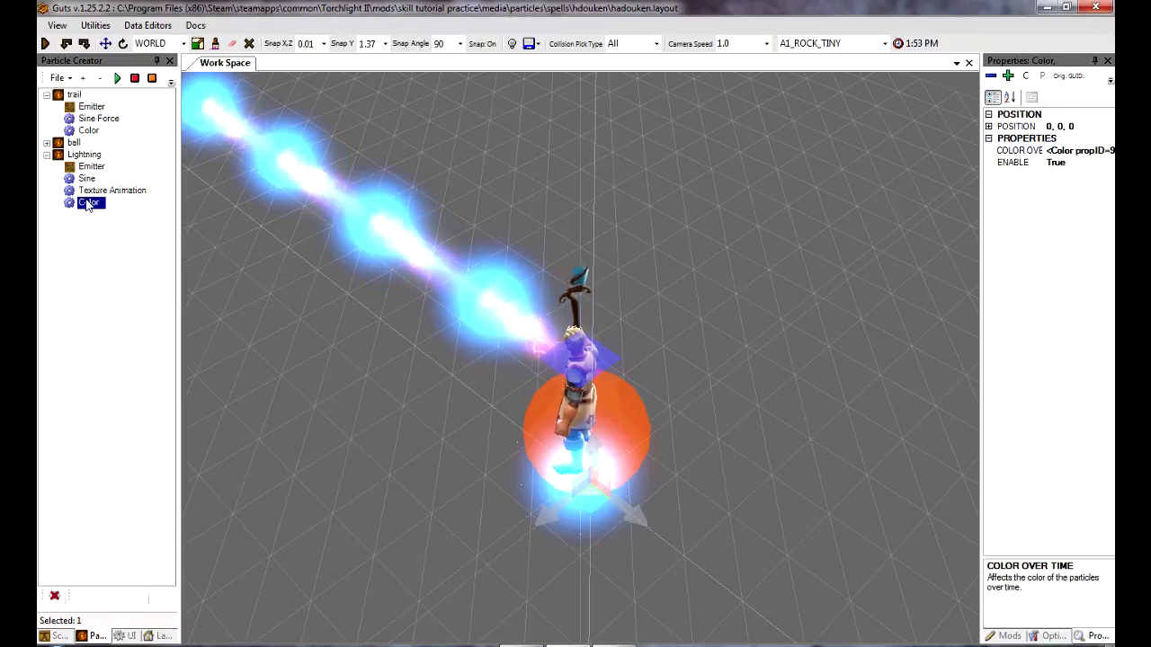
Set the Lightning Color affector's color over time to pure blue from the basic colors
left_click(1078, 150)
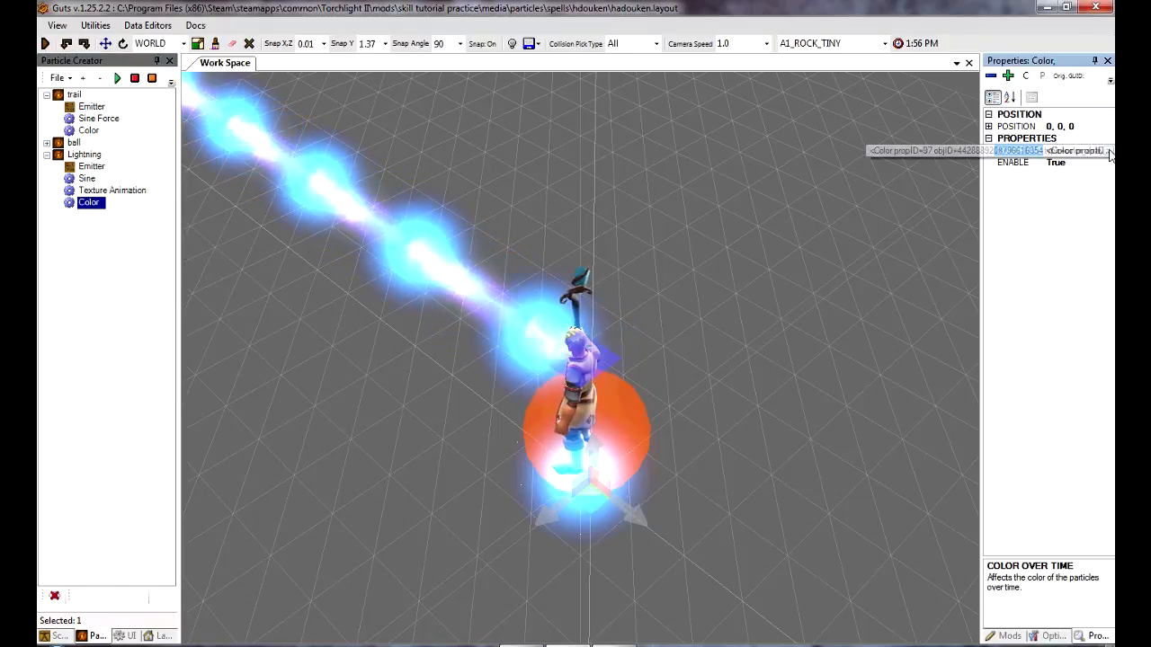
left_click(1106, 150)
left_click(644, 194)
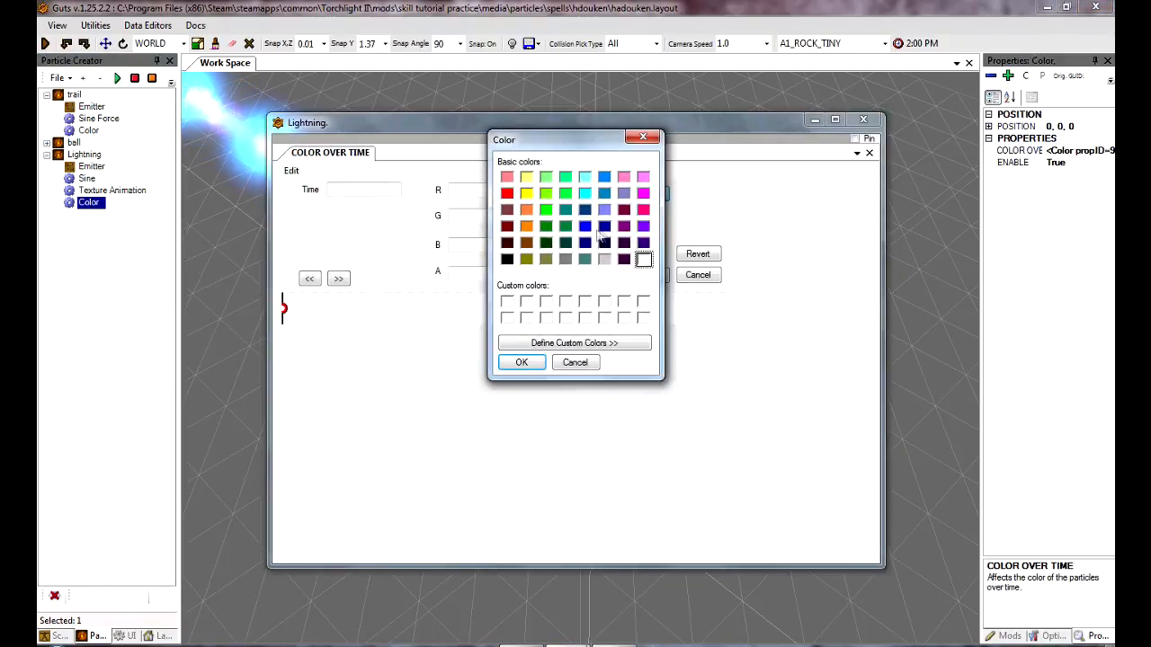
left_click(584, 226)
left_click(521, 362)
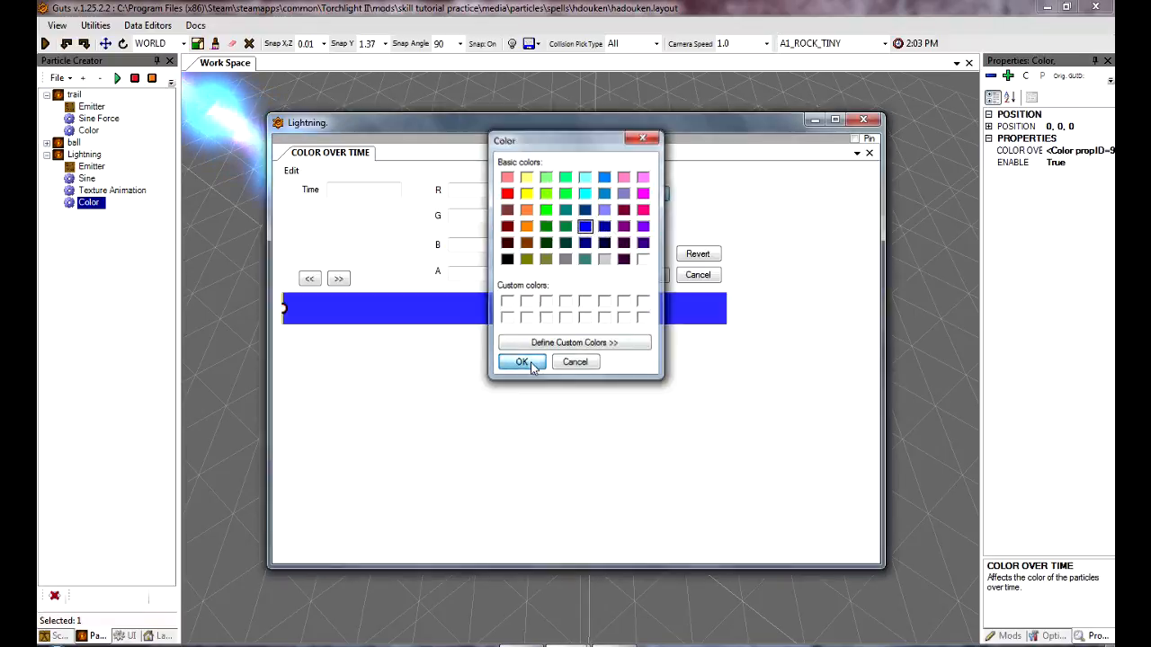
left_click(650, 275)
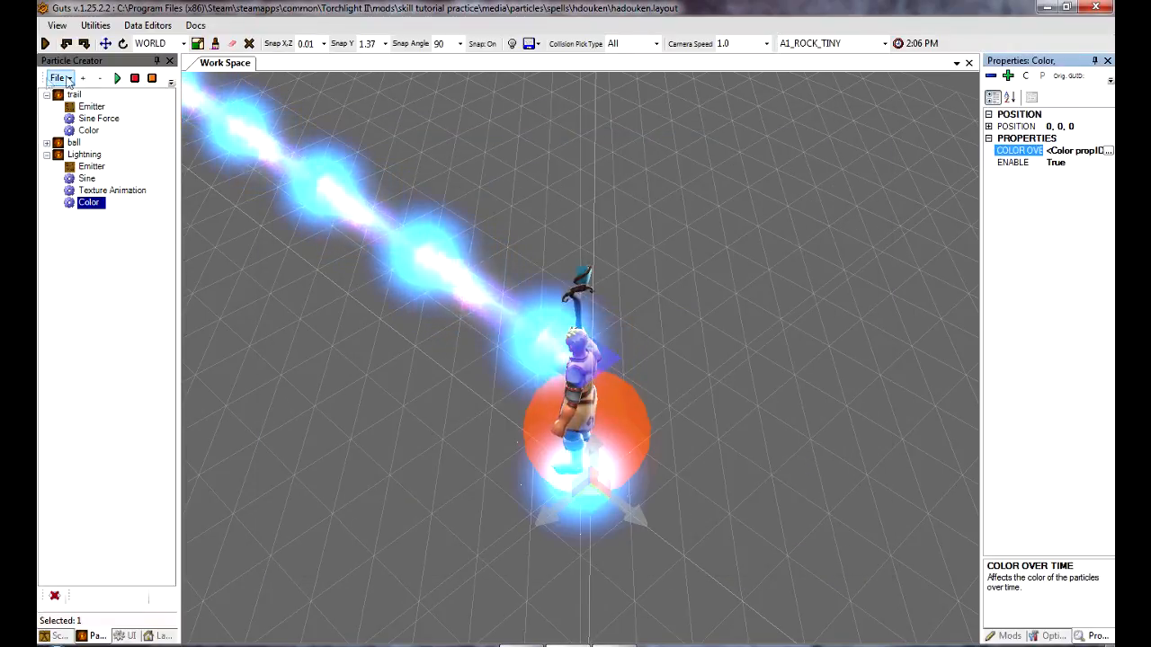
Save the layout and regenerate the particle data to preview the blue Lightning color
left_click(56, 78)
left_click(82, 111)
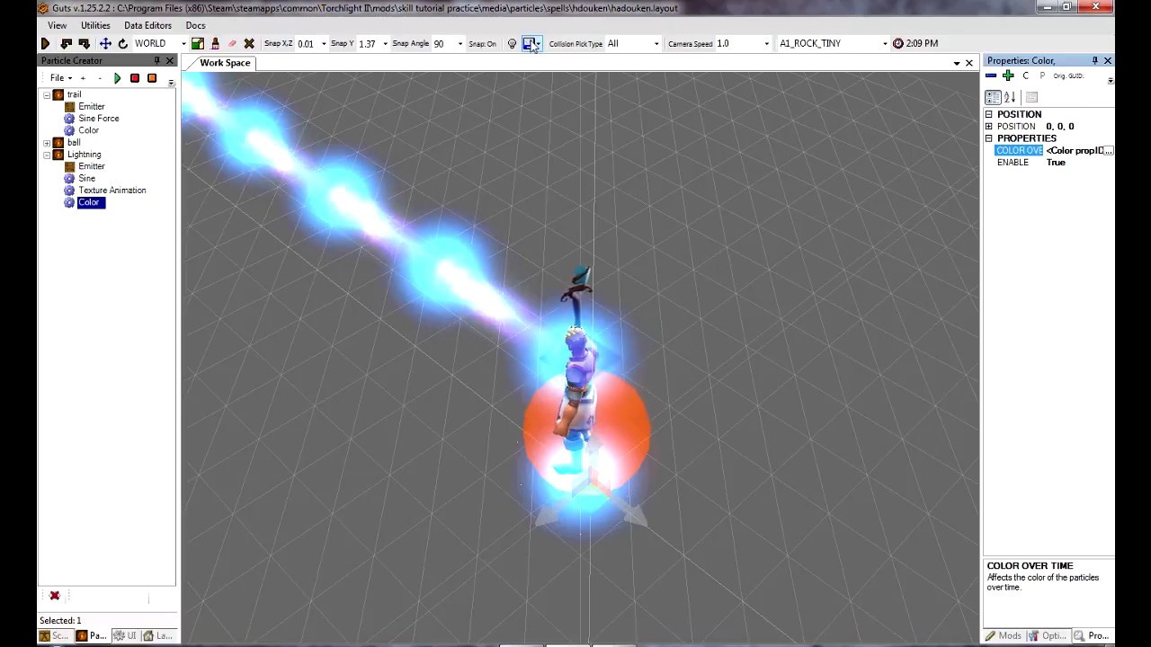
left_click(657, 43)
left_click(566, 59)
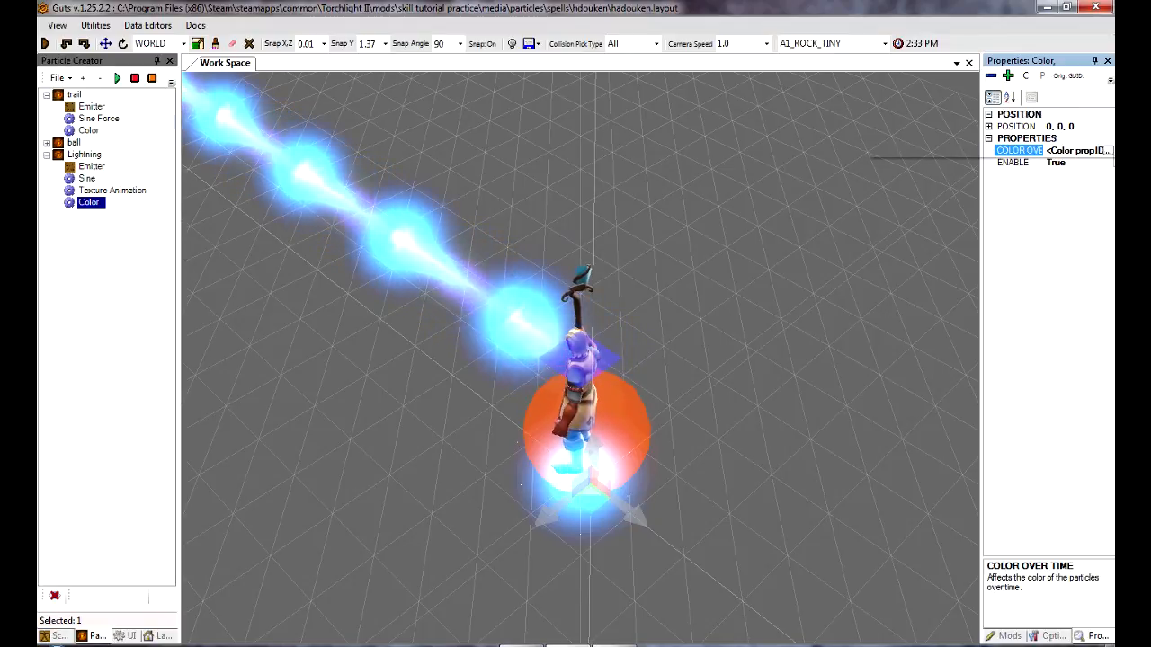
Set the Lightning Color affector's color over time to light cyan from the basic colors
left_click(1109, 151)
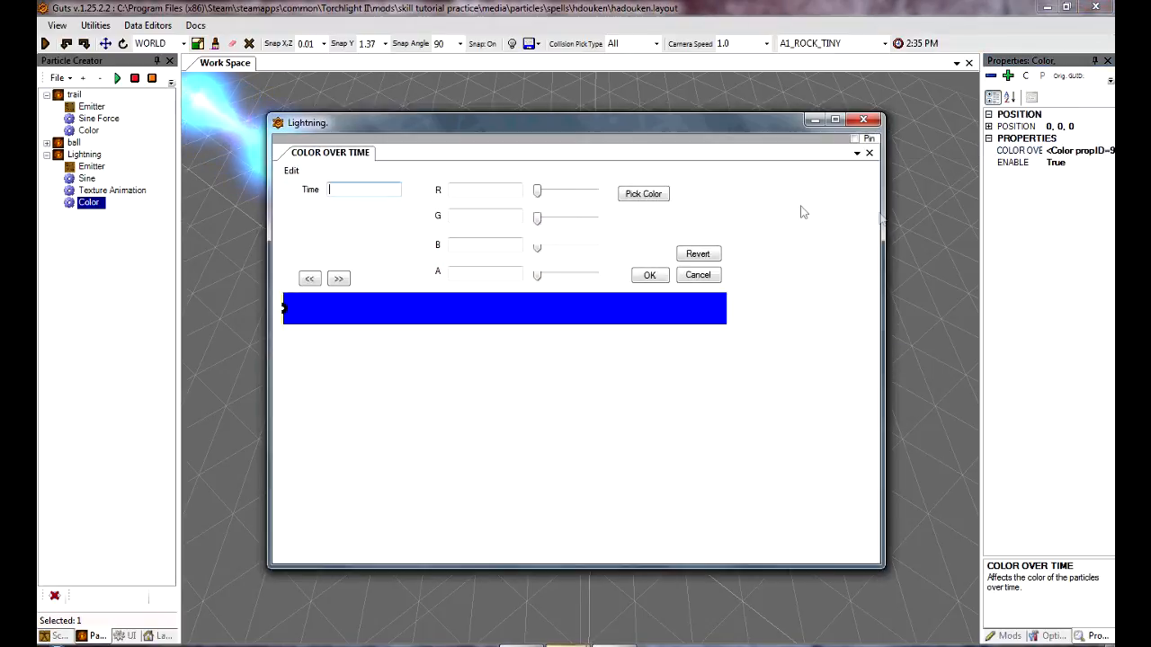
left_click(643, 194)
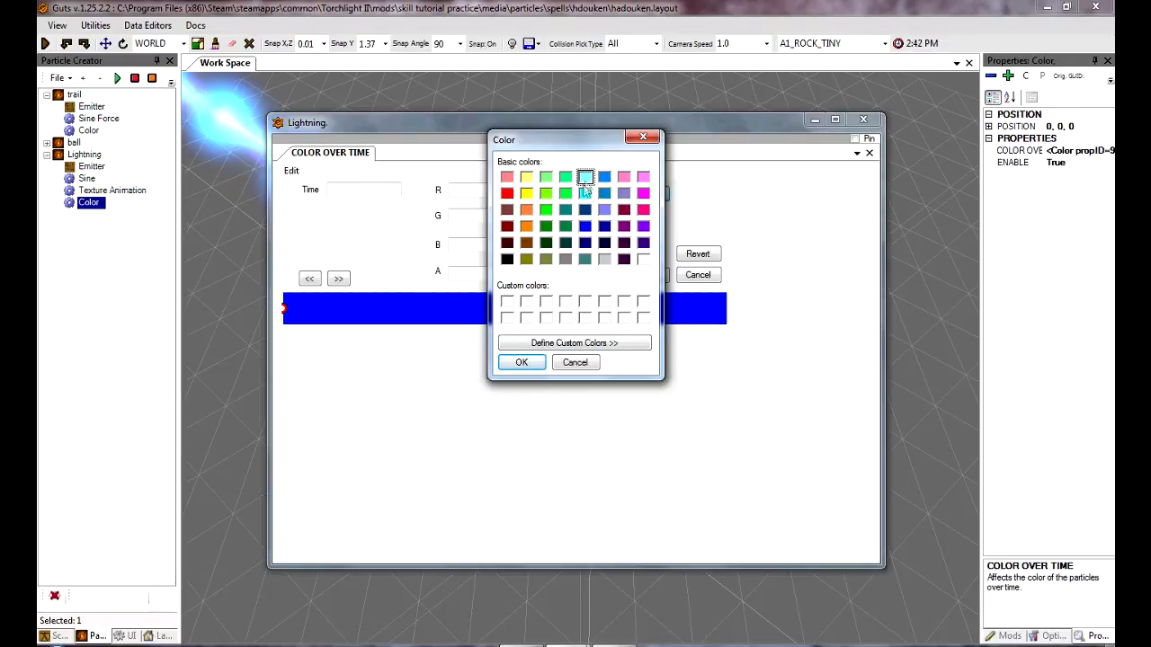
left_click(524, 365)
left_click(649, 276)
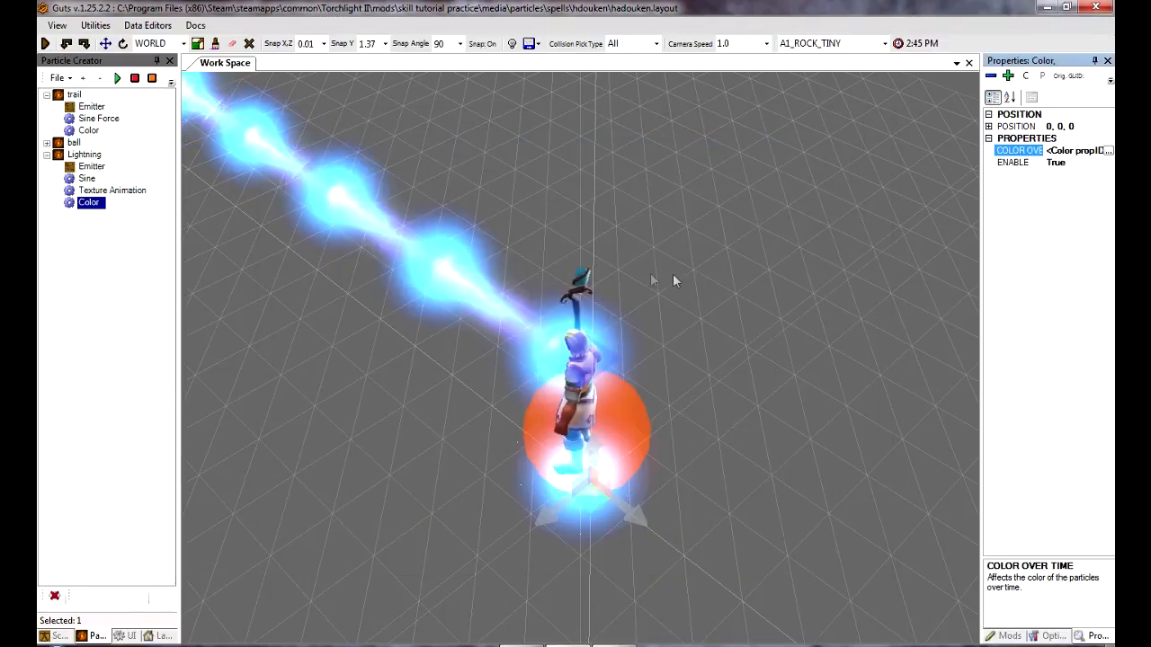
Save the layout and regenerate the Particles data to preview the light cyan Lightning
left_click(59, 79)
left_click(79, 111)
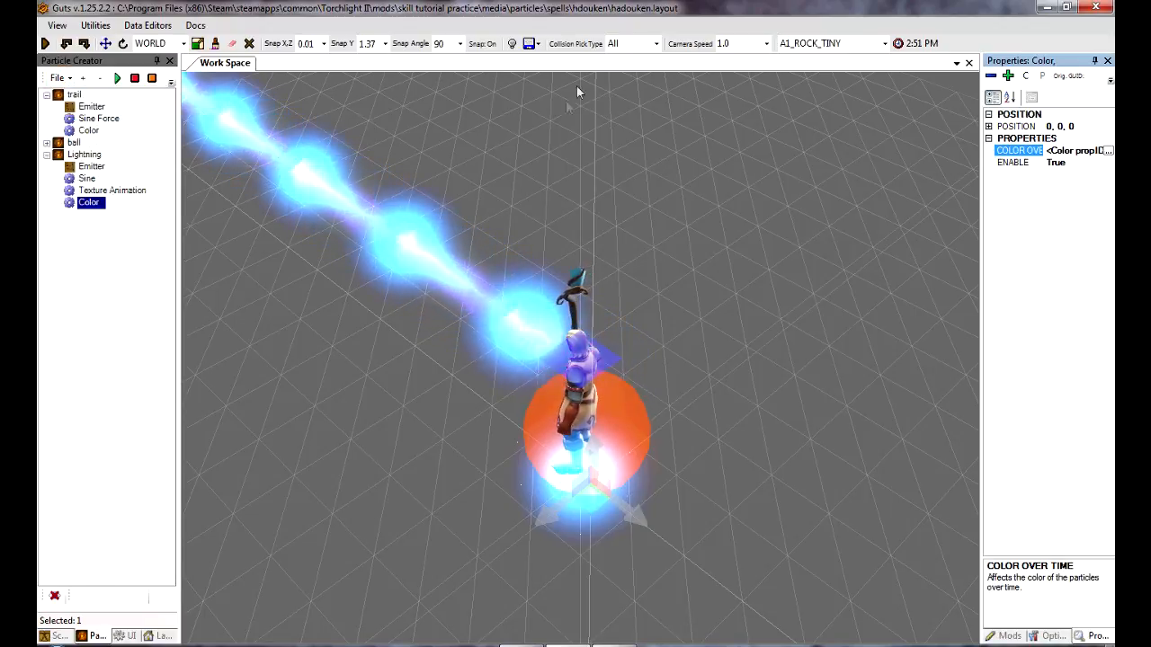
left_click(530, 44)
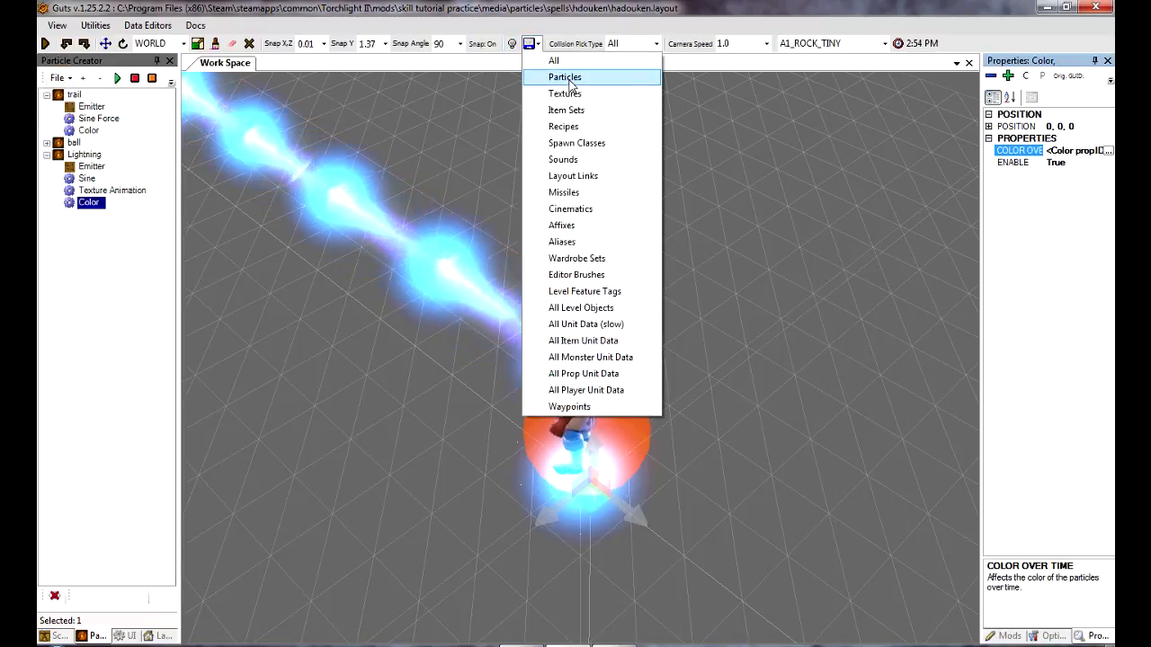
left_click(566, 78)
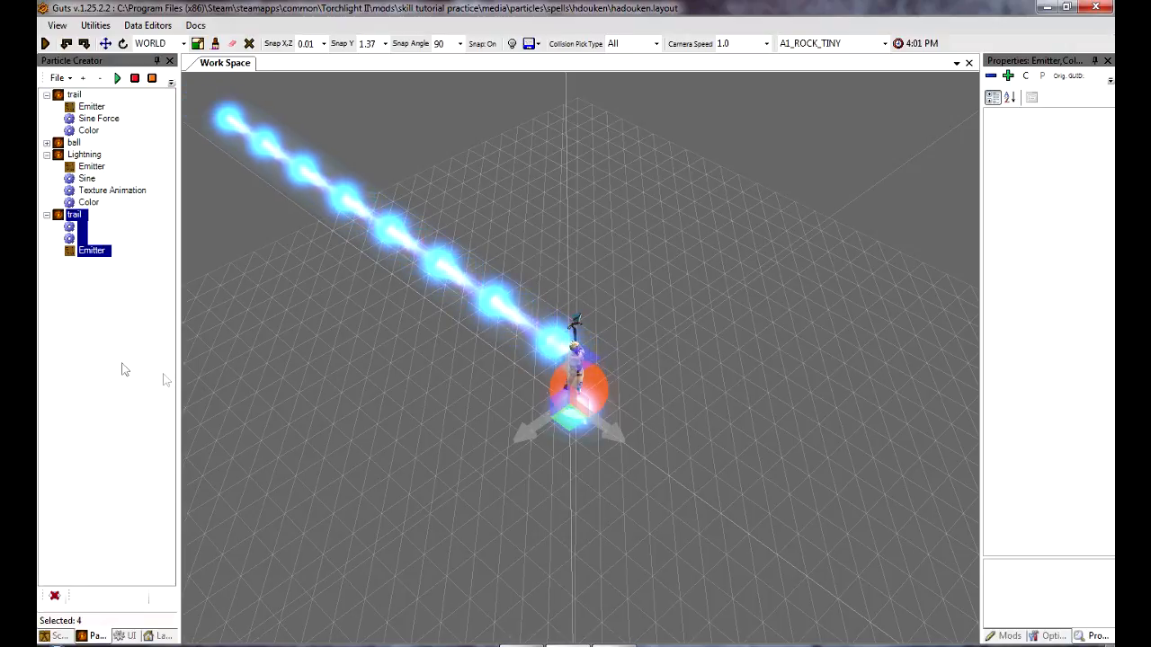
Name the two unnamed affectors of the copied trail particle color and sine
left_click(100, 356)
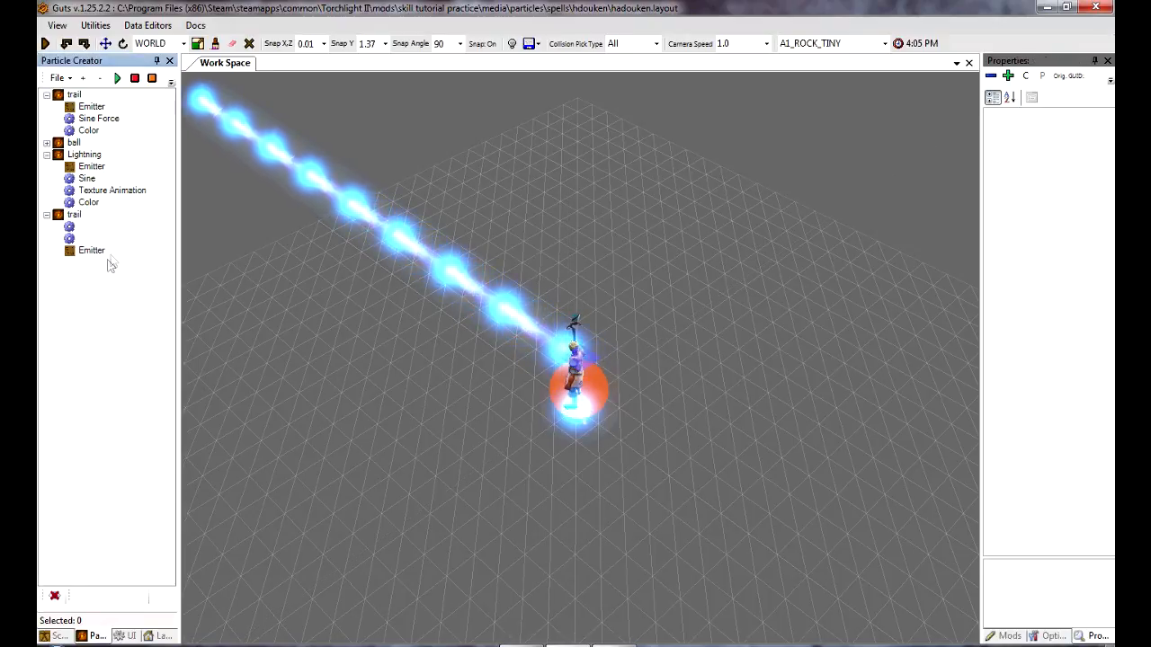
left_click(76, 217)
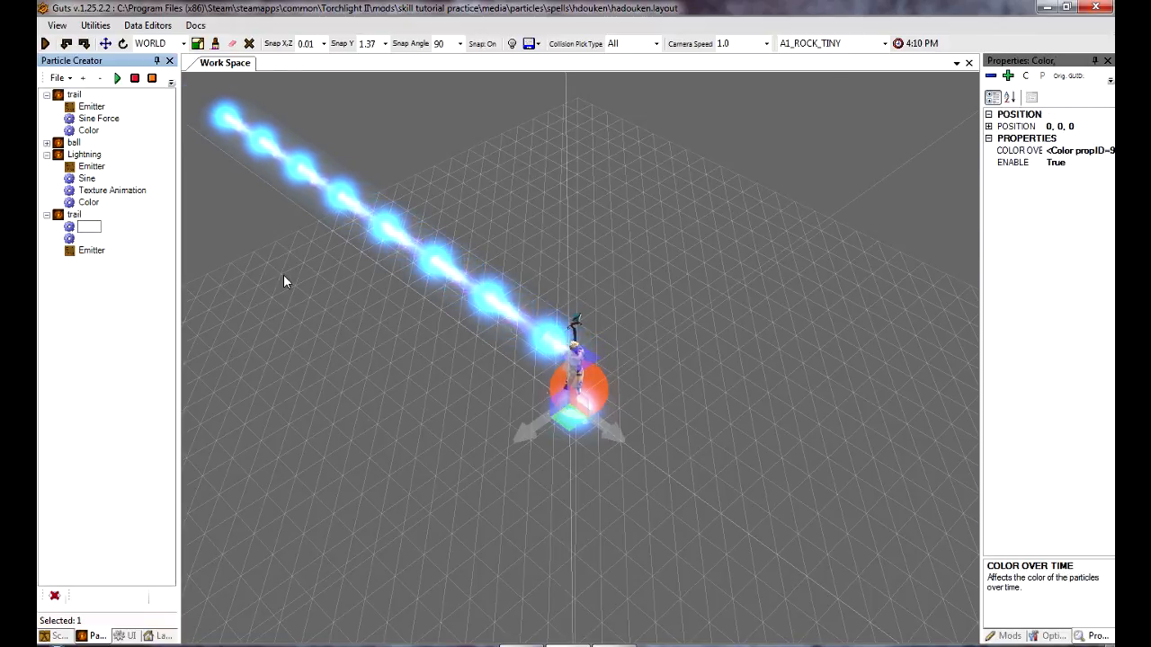
type("color")
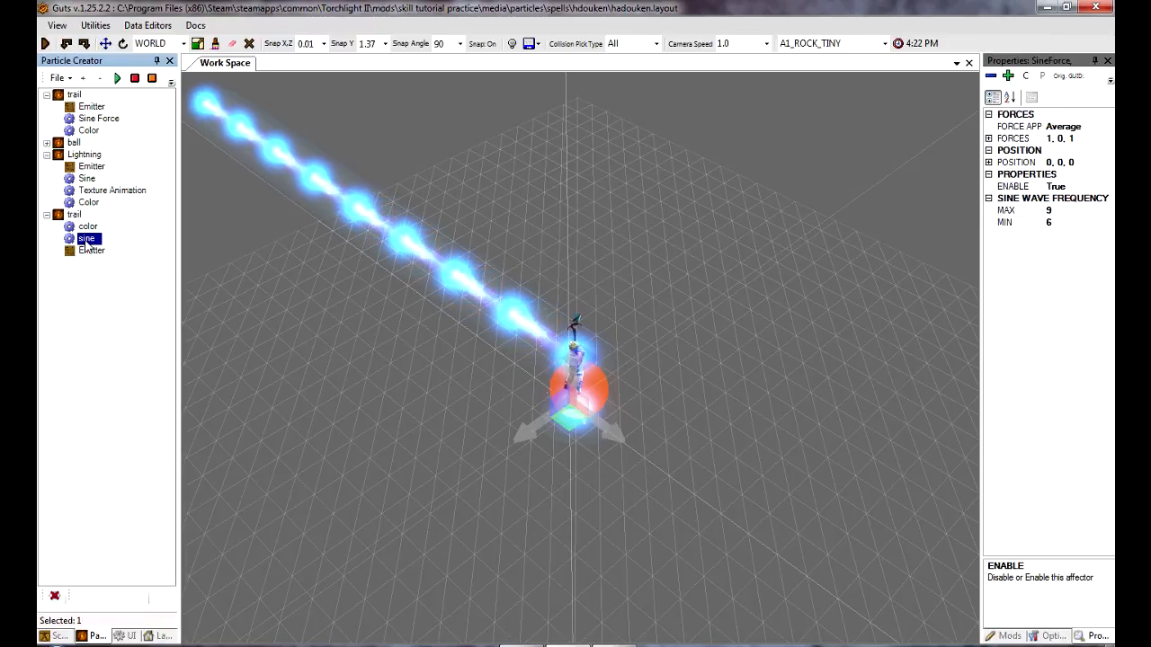
Set the copied trail's color affector to black over time from the basic colors
left_click(91, 226)
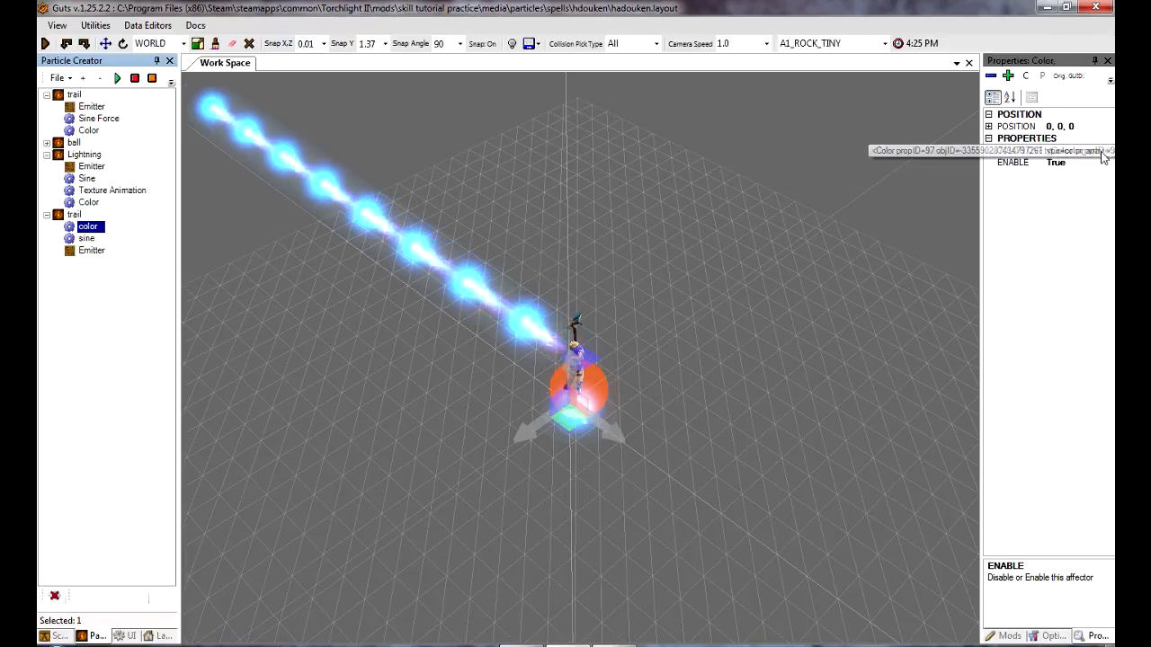
left_click(1101, 151)
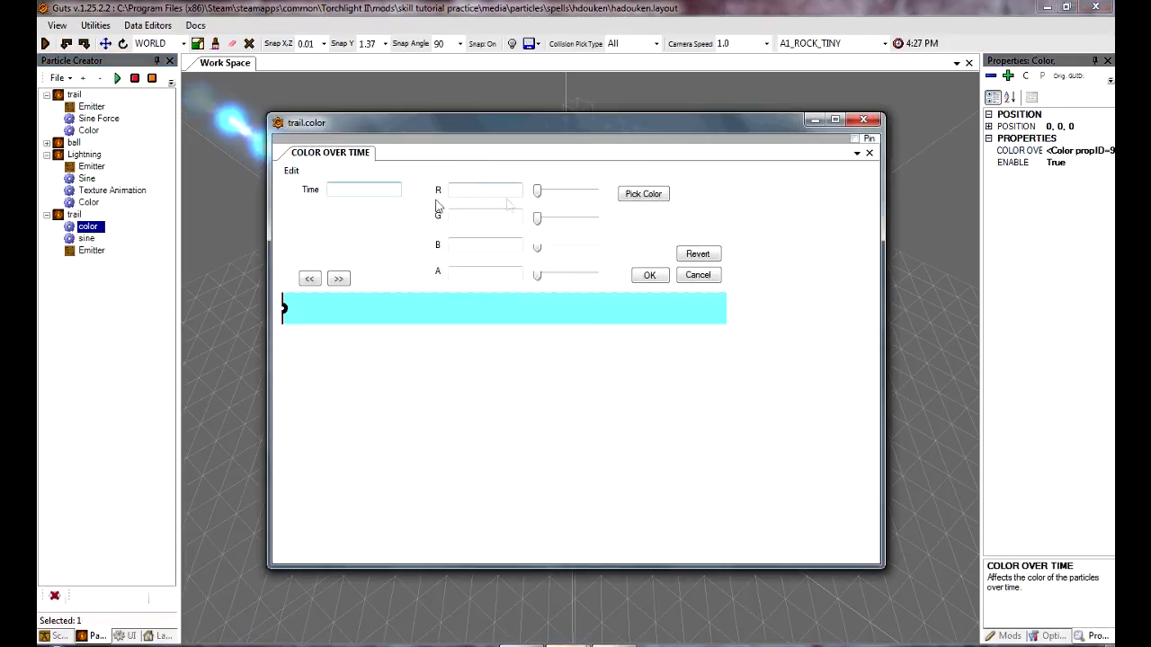
left_click(645, 195)
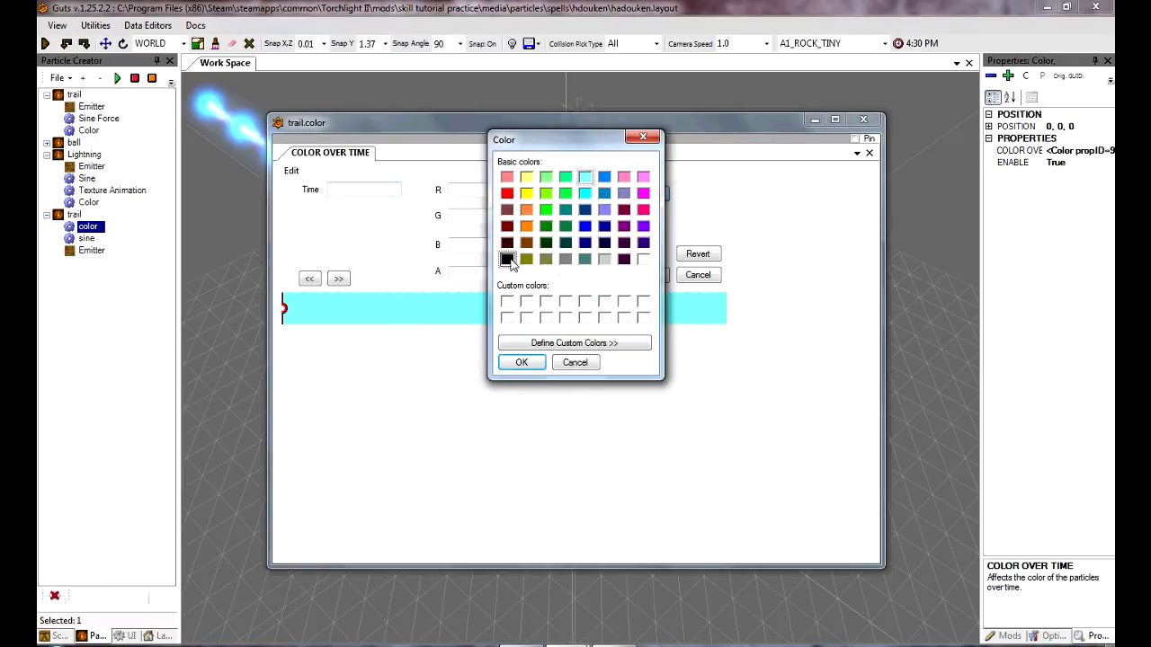
left_click(521, 362)
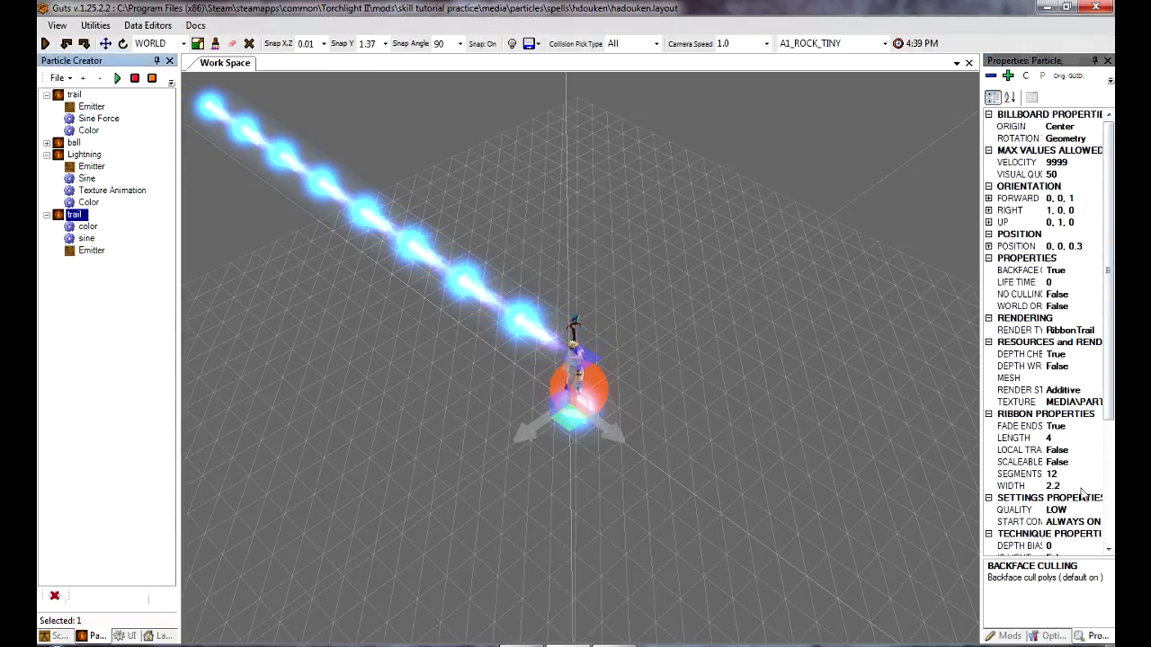
Set the copied trail particle's ribbon width to 1.1 and save the layout
left_click(1084, 485)
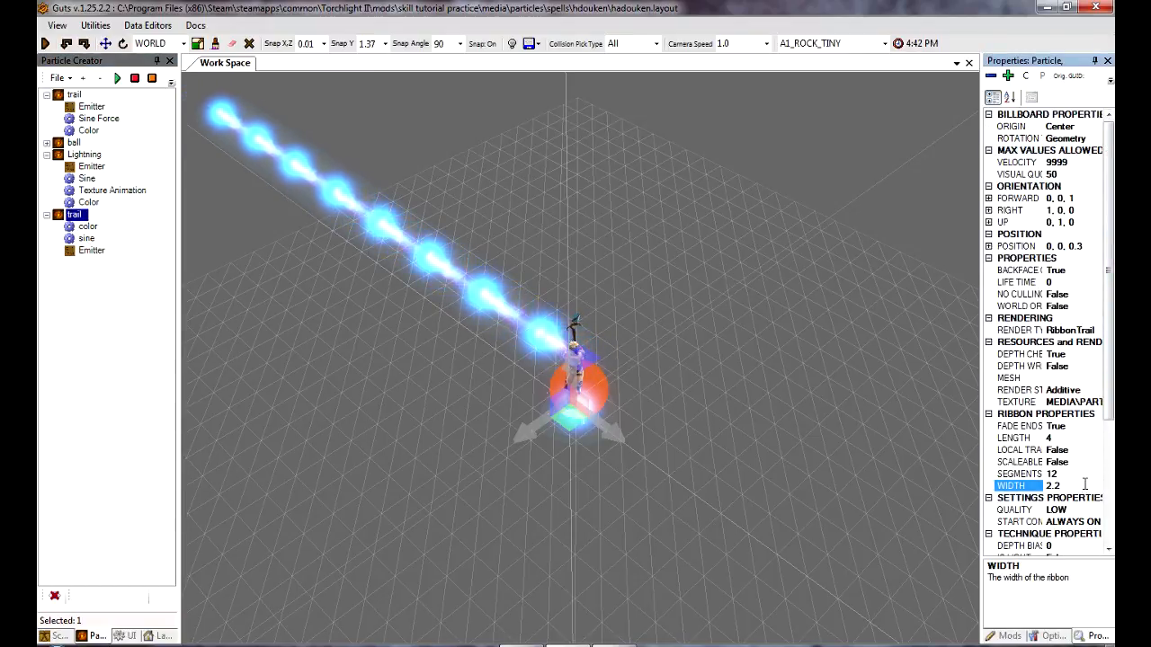
key("BackSpace")
key("BackSpace")
key("BackSpace")
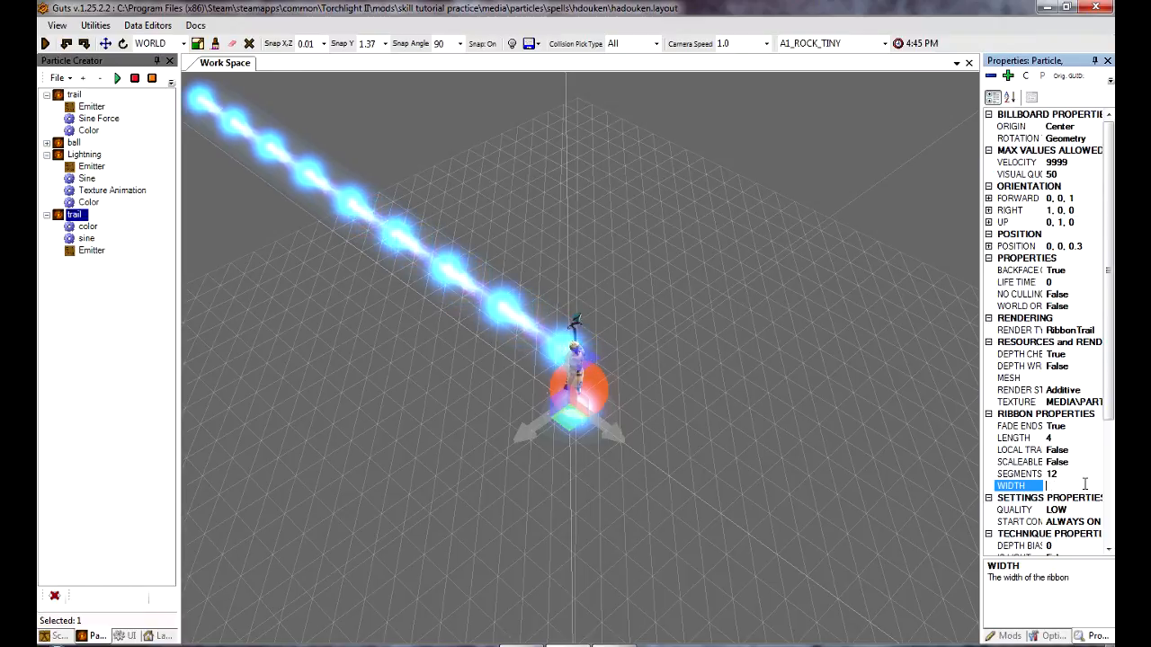
type("1.1")
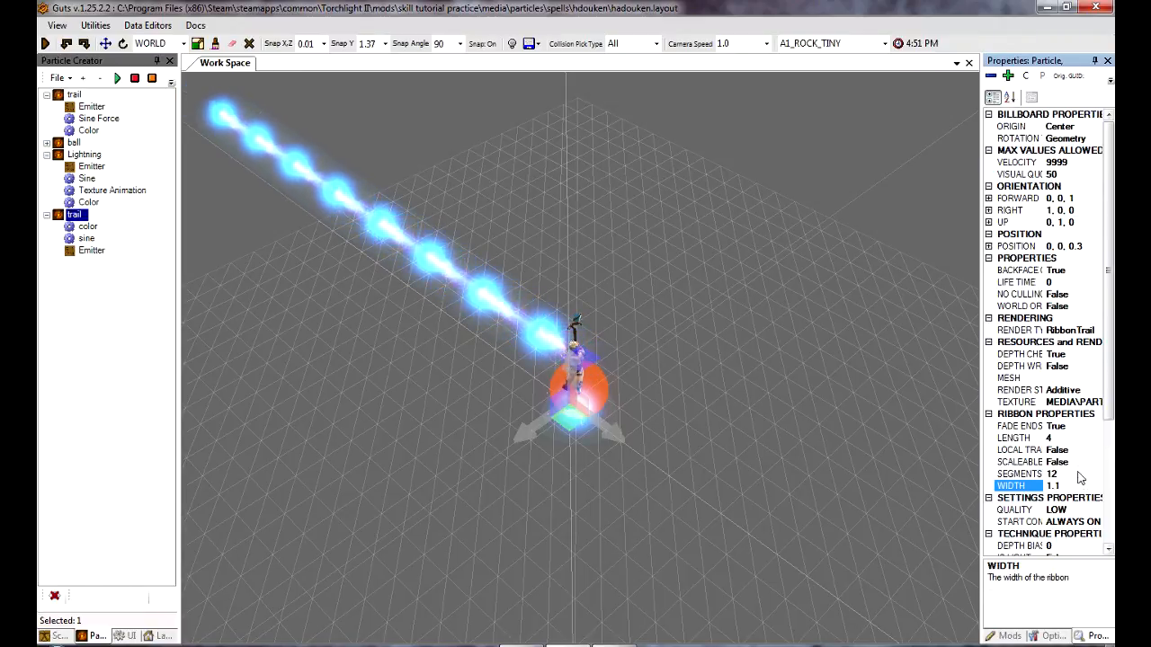
key("Up")
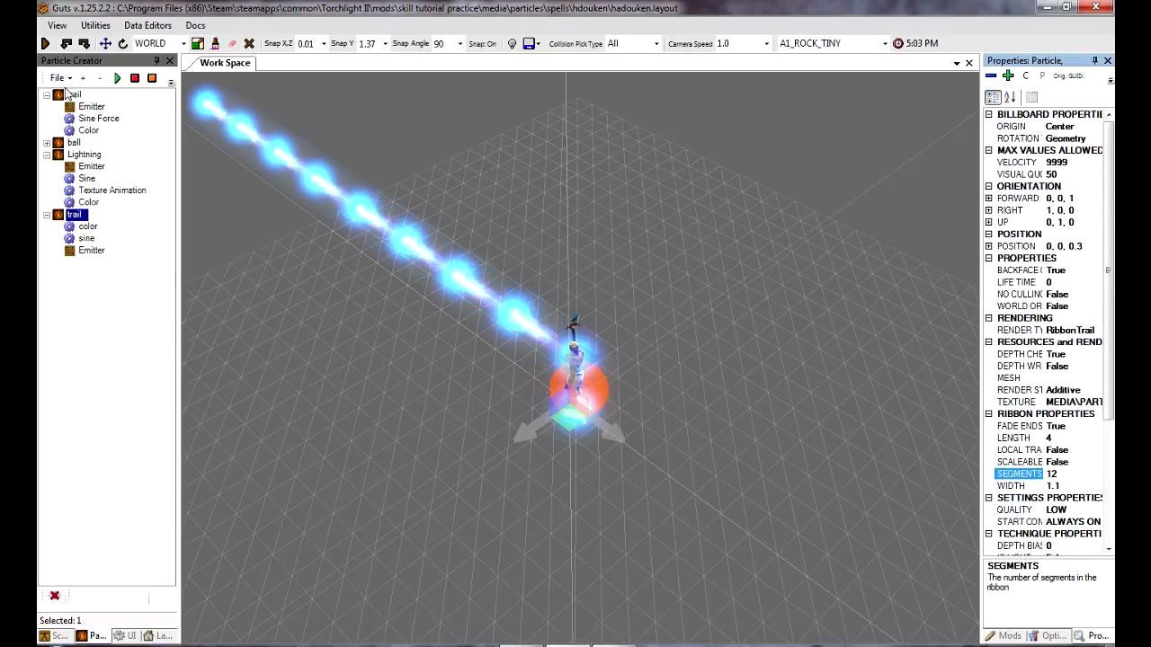
left_click(57, 77)
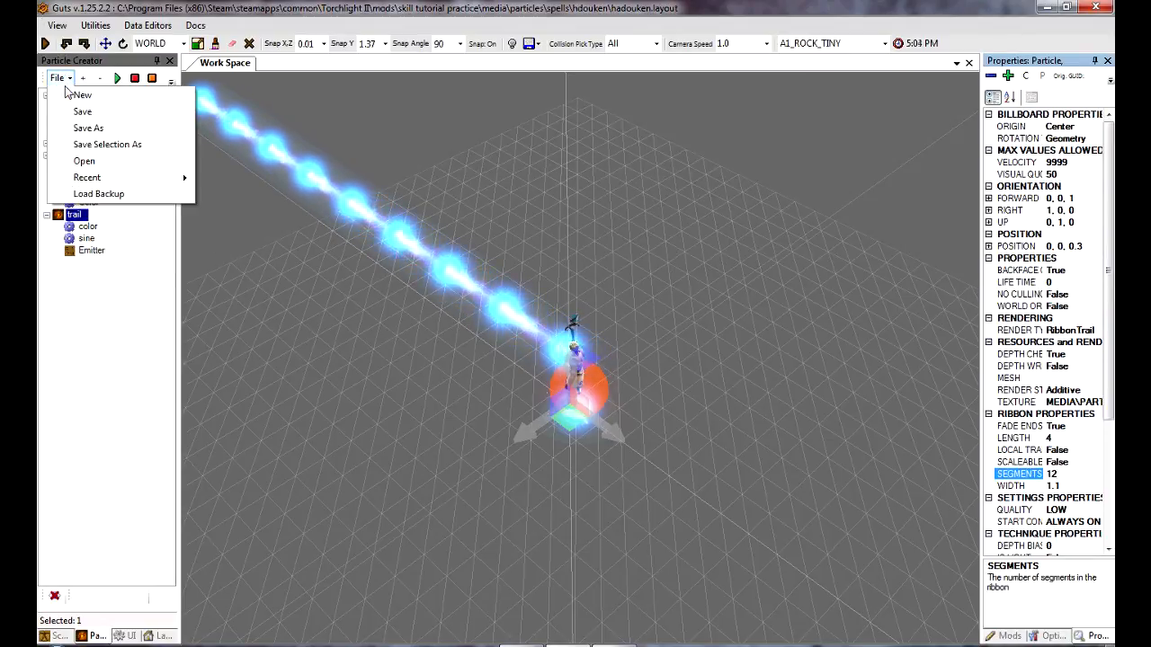
left_click(90, 114)
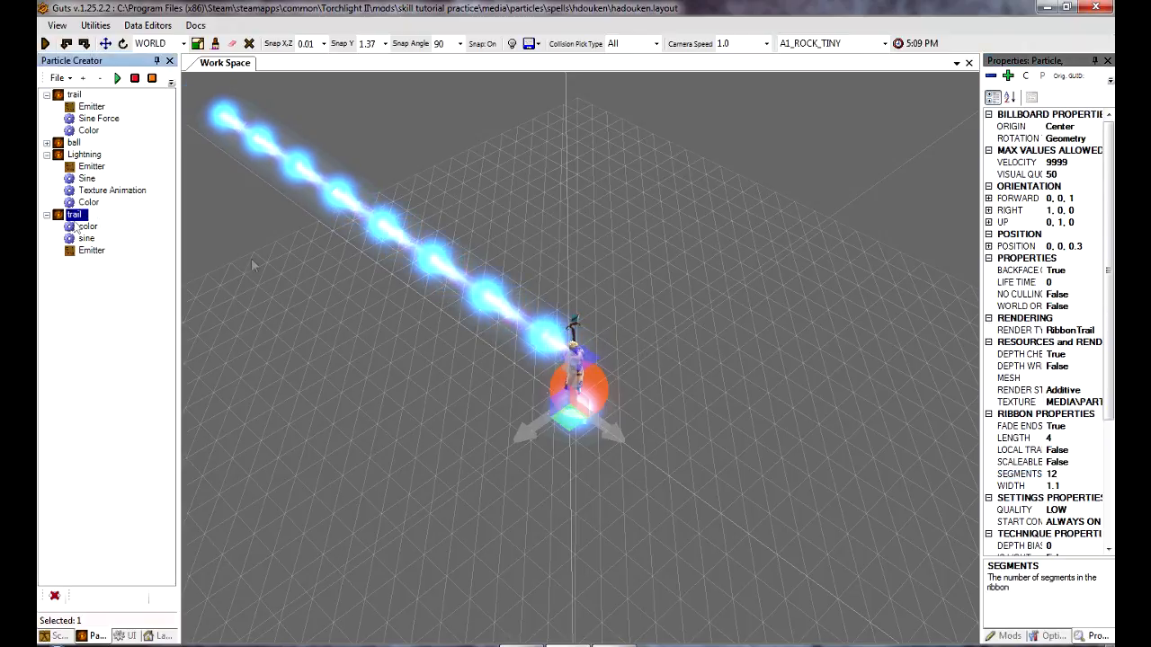
Rename the copied trail particle as trailsmall and move it to position 0, 0, 0.18
left_click(79, 214)
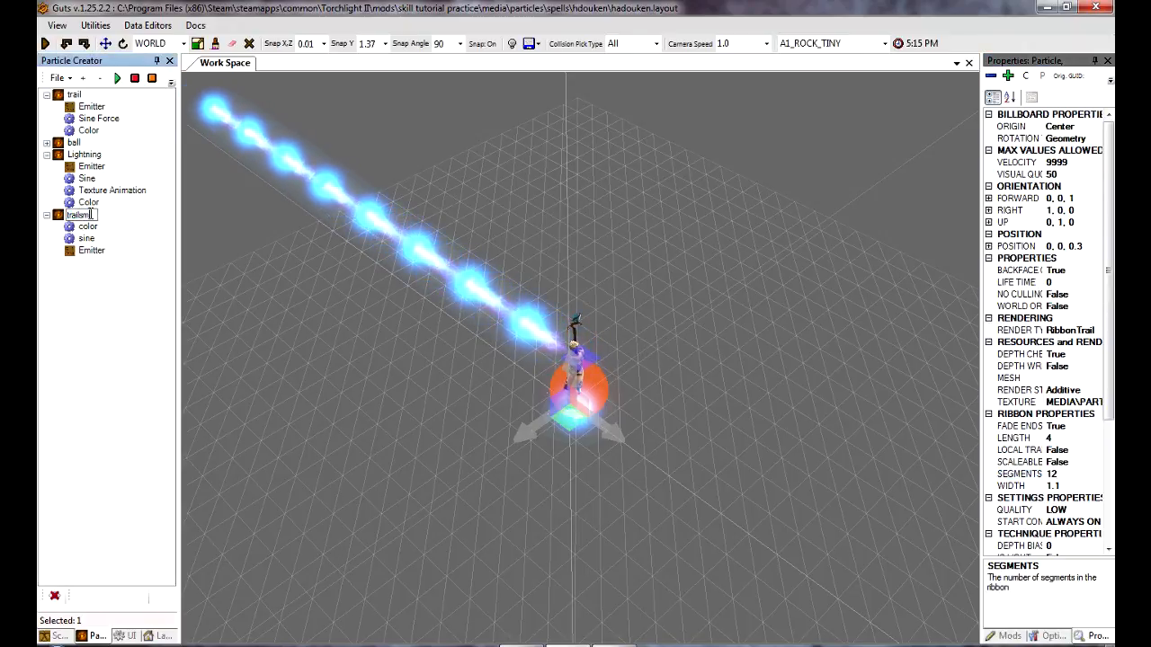
type("mall")
key("Return")
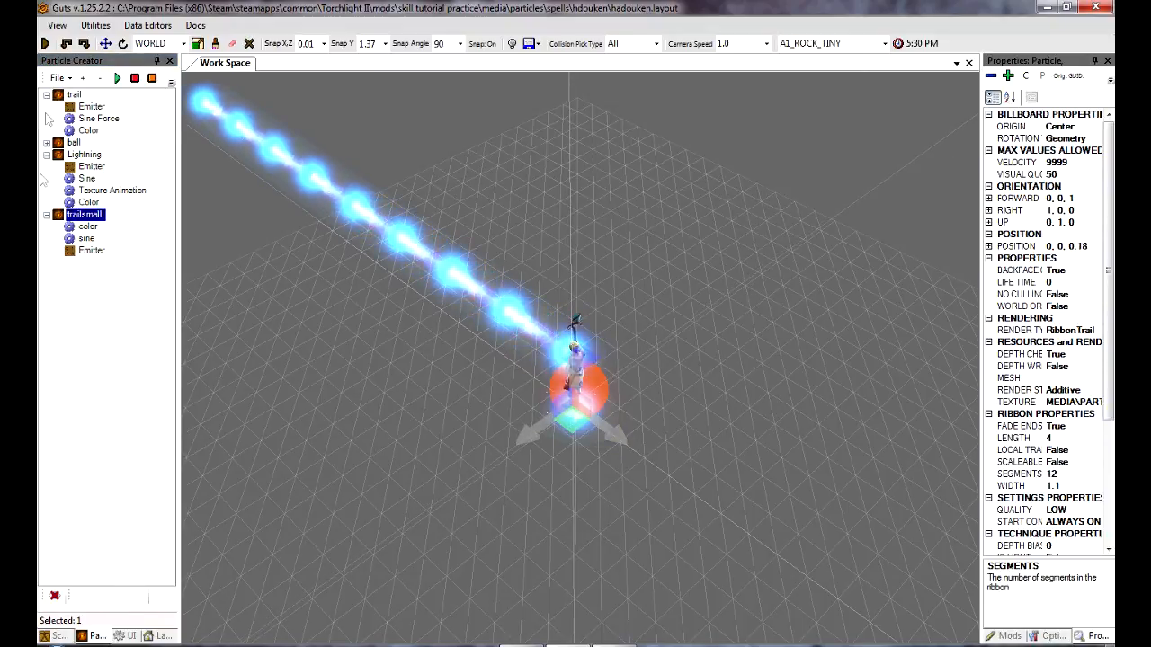
Save the layout and regenerate the Particles data to preview the trailsmall ribbon up close
left_click(57, 78)
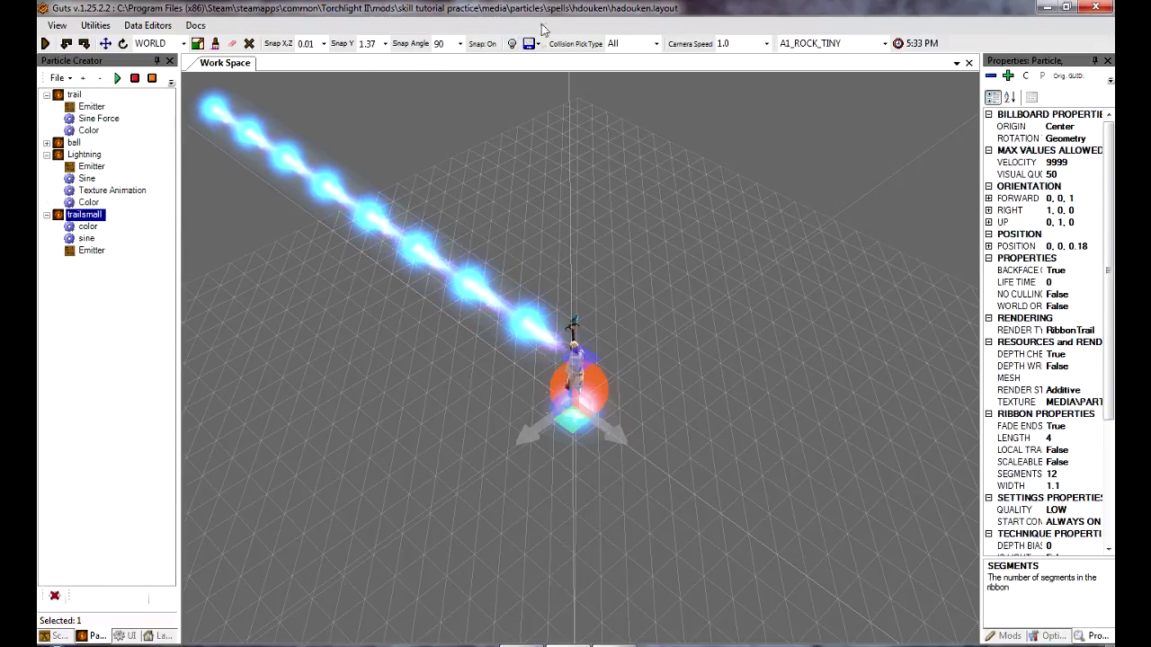
left_click(536, 43)
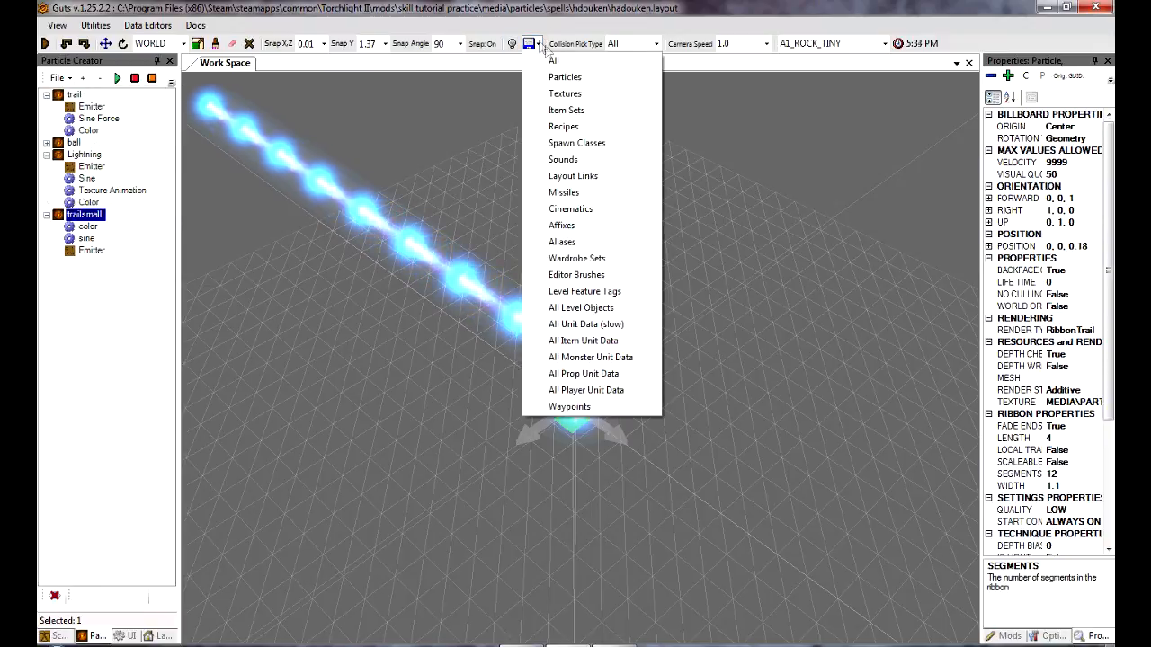
left_click(603, 79)
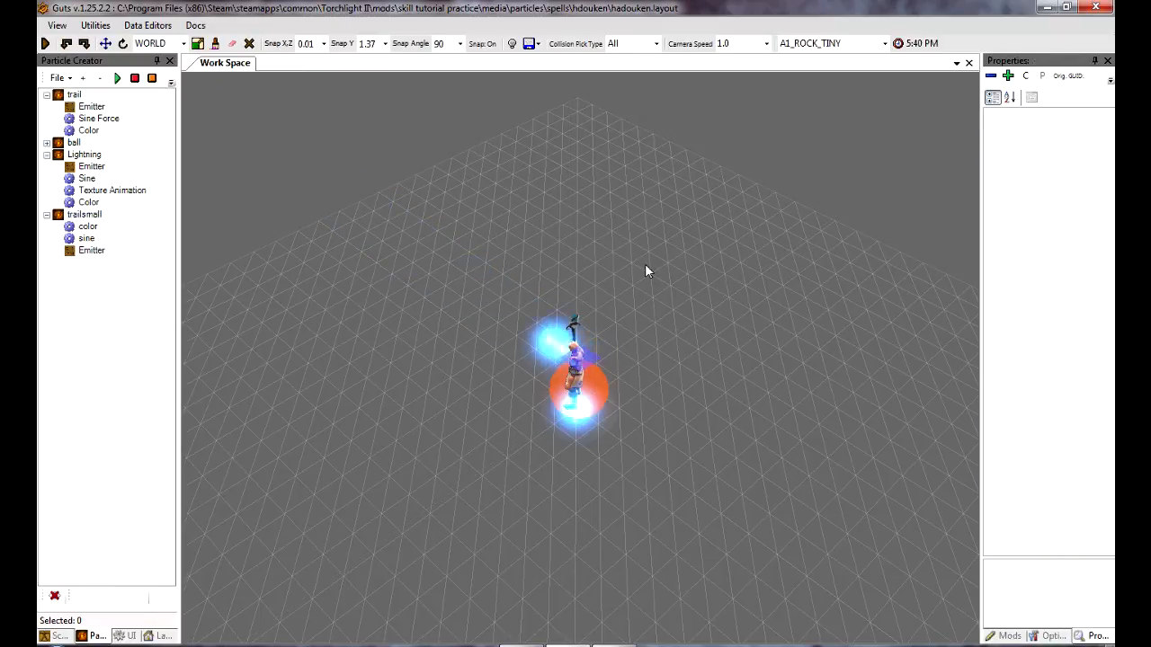
scroll(612, 323, "up", 4)
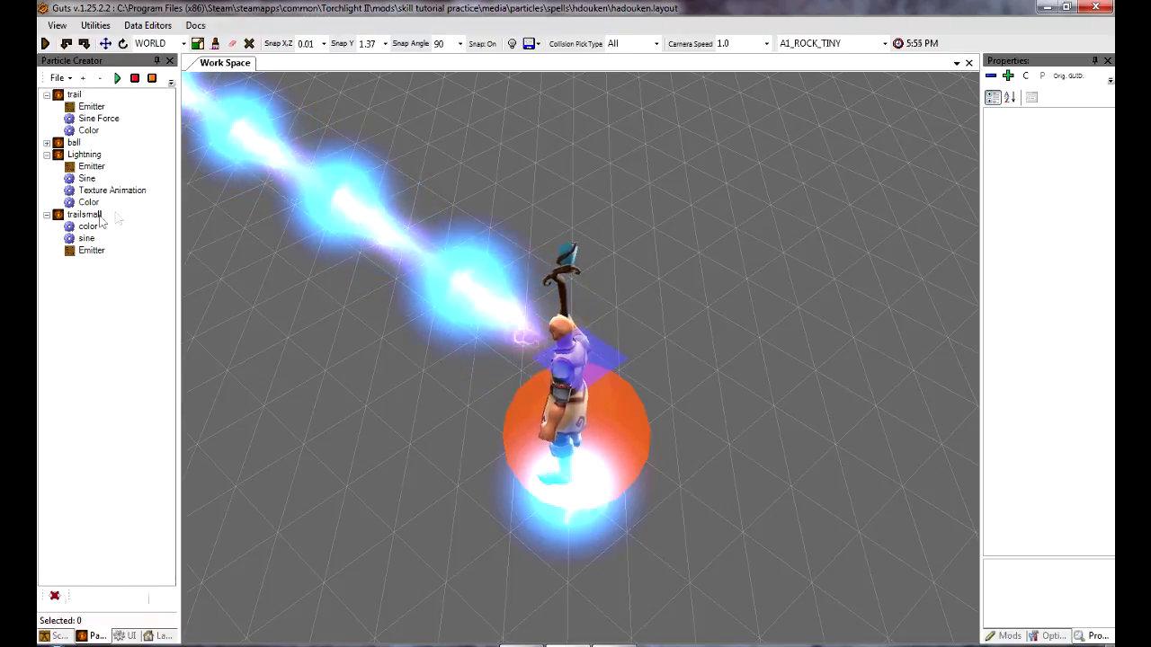
Set trailsmall's depth bias and sort index to 1, then save and regenerate the Particles data
left_click(84, 214)
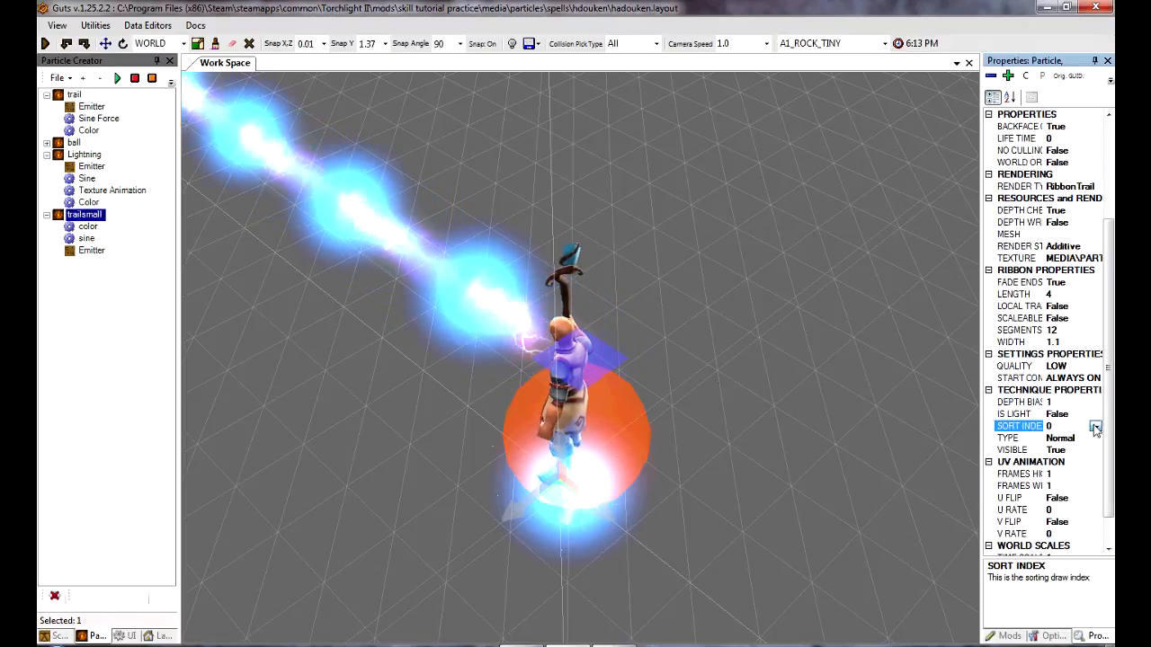
left_click(1095, 429)
left_click(1086, 454)
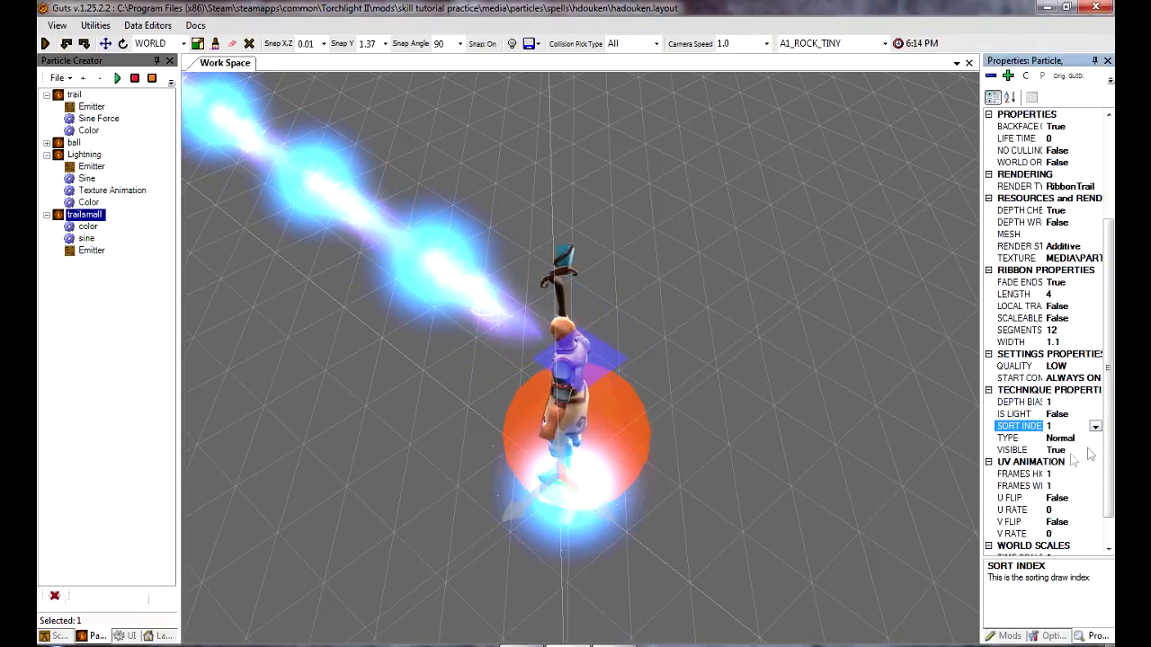
left_click(70, 83)
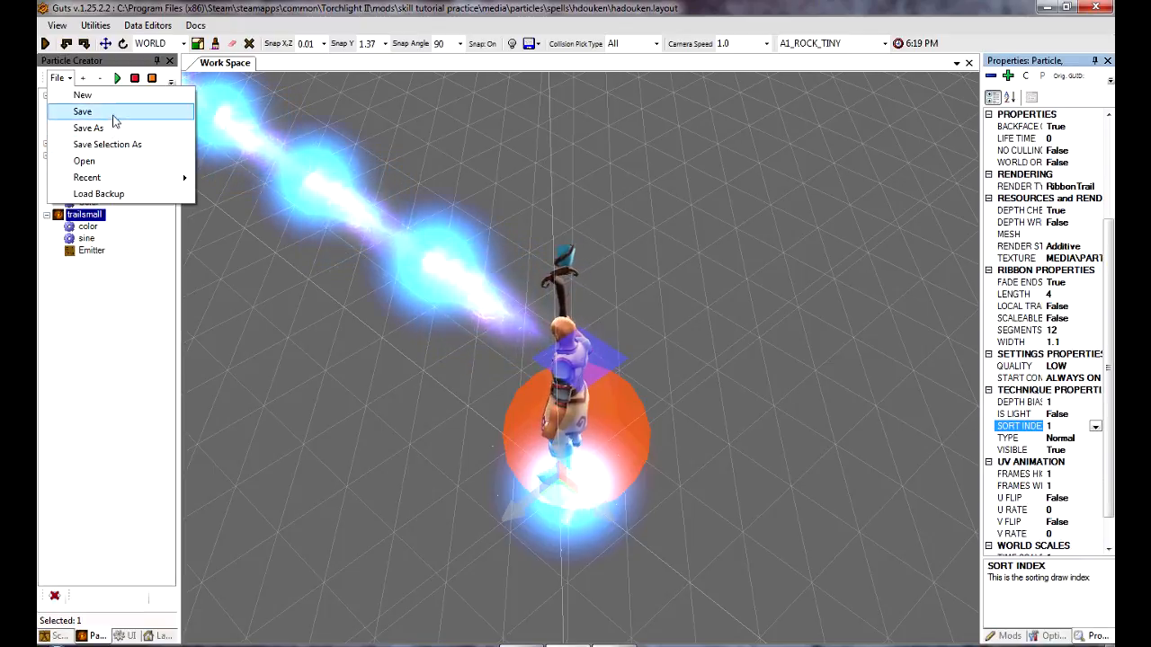
left_click(115, 113)
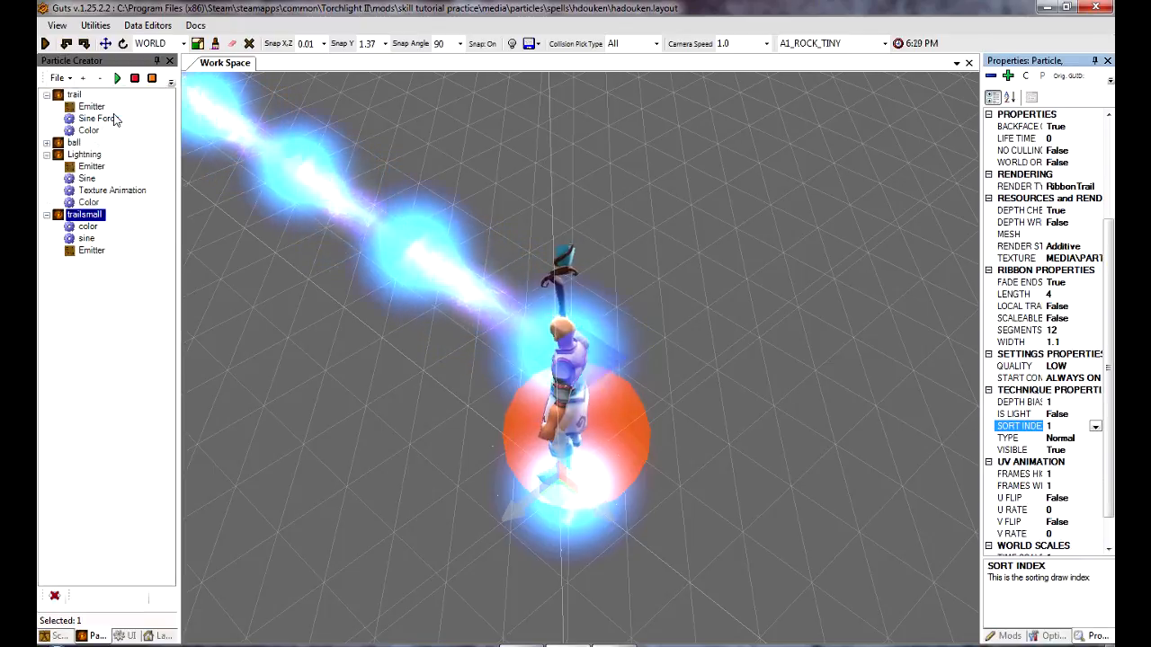
left_click(538, 43)
left_click(568, 76)
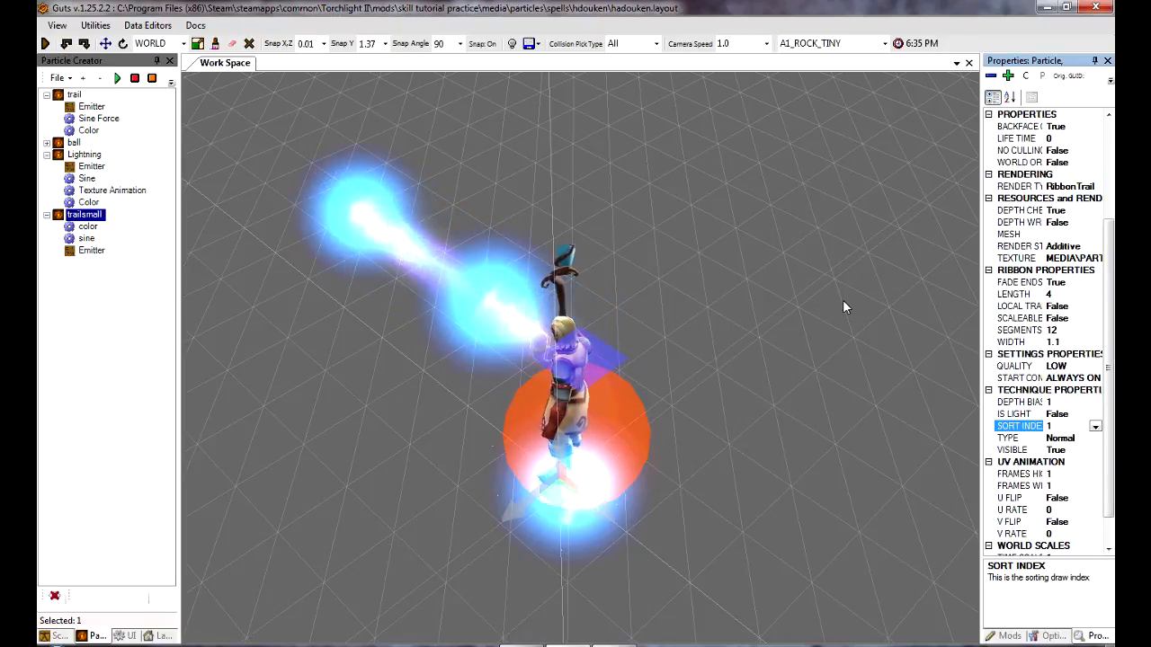
Set trailsmall's color over time to the basic blue 0, 128, 255, then save and regenerate the Particles data
left_click(88, 225)
left_click(1106, 152)
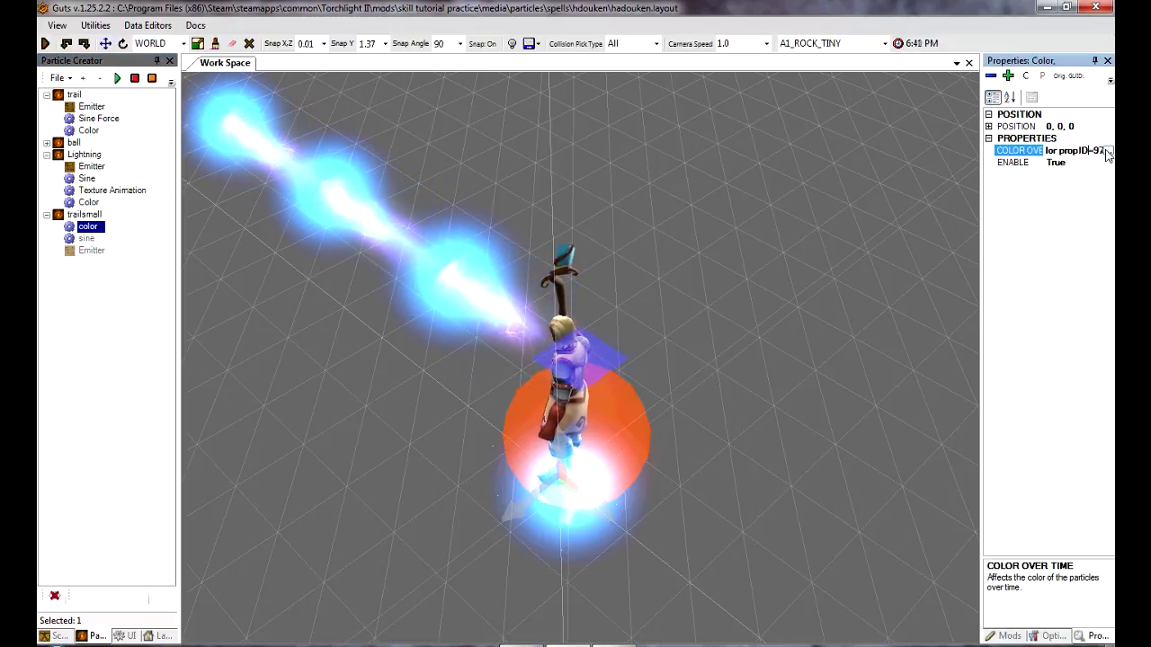
left_click(1108, 151)
left_click(665, 194)
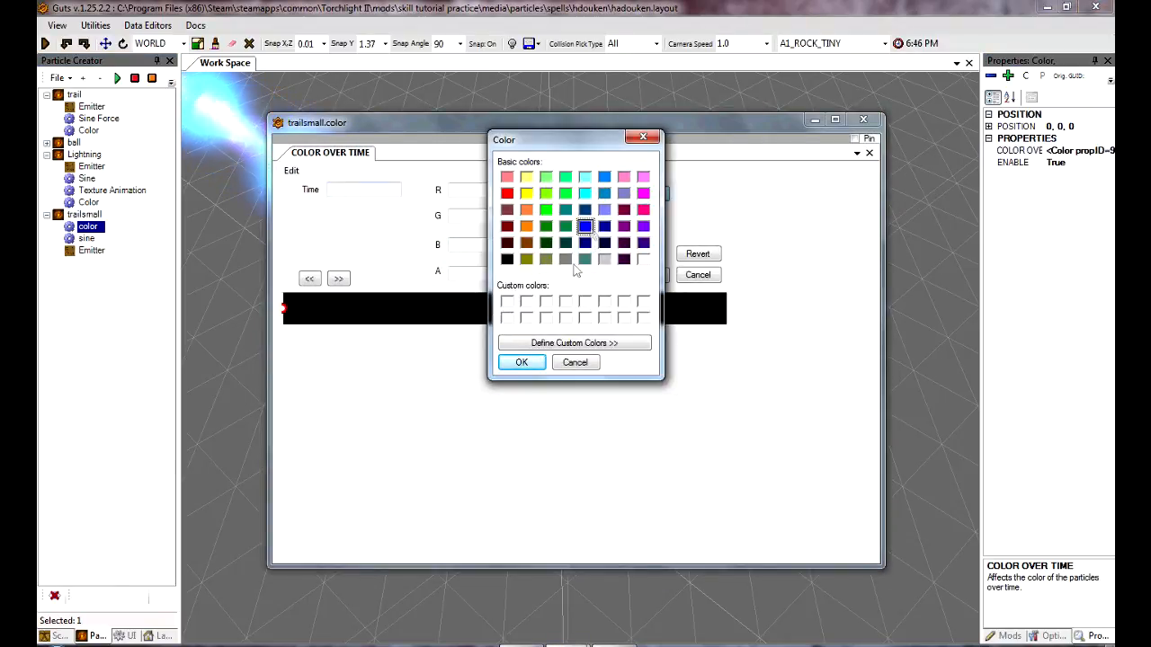
left_click(522, 362)
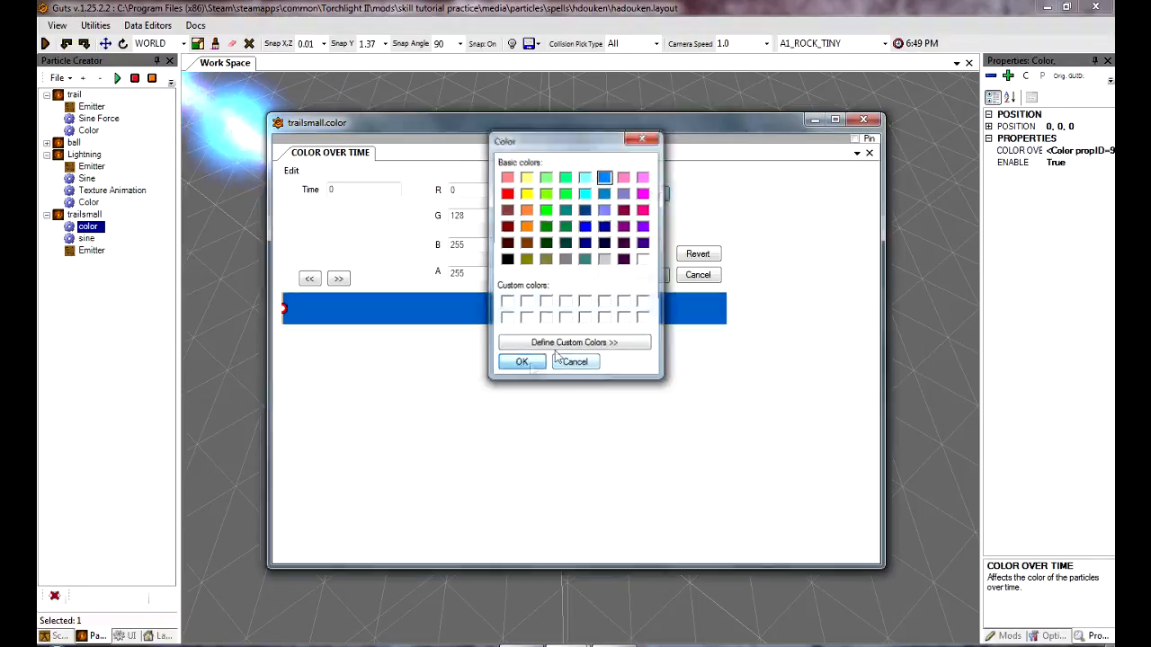
left_click(642, 275)
left_click(57, 77)
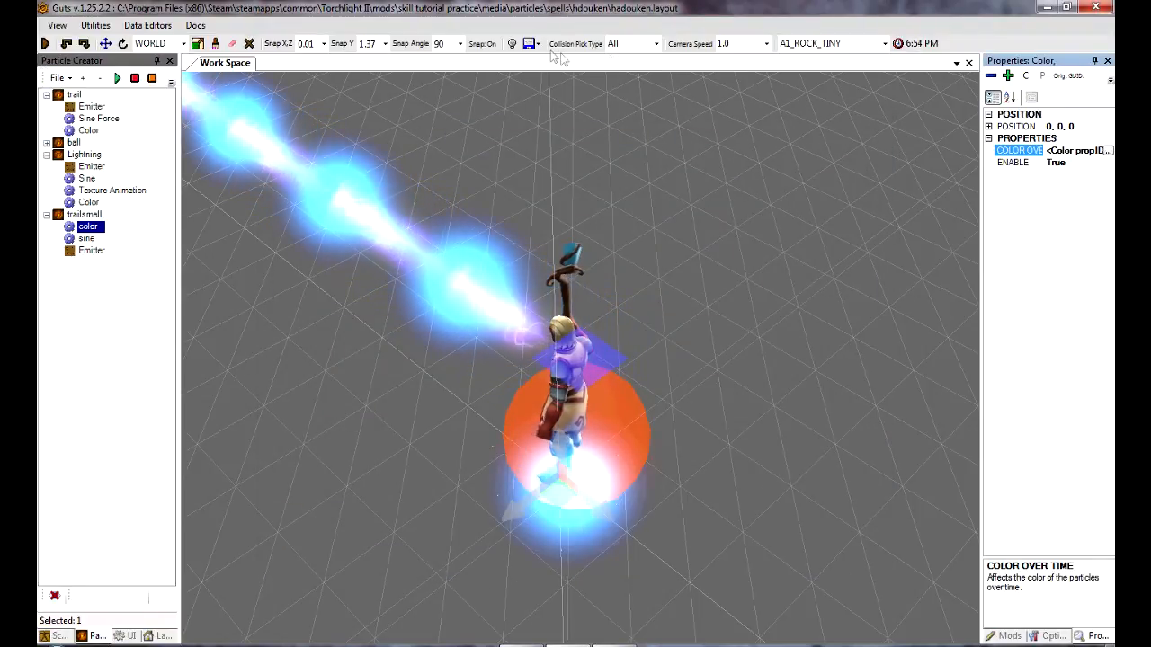
left_click(537, 45)
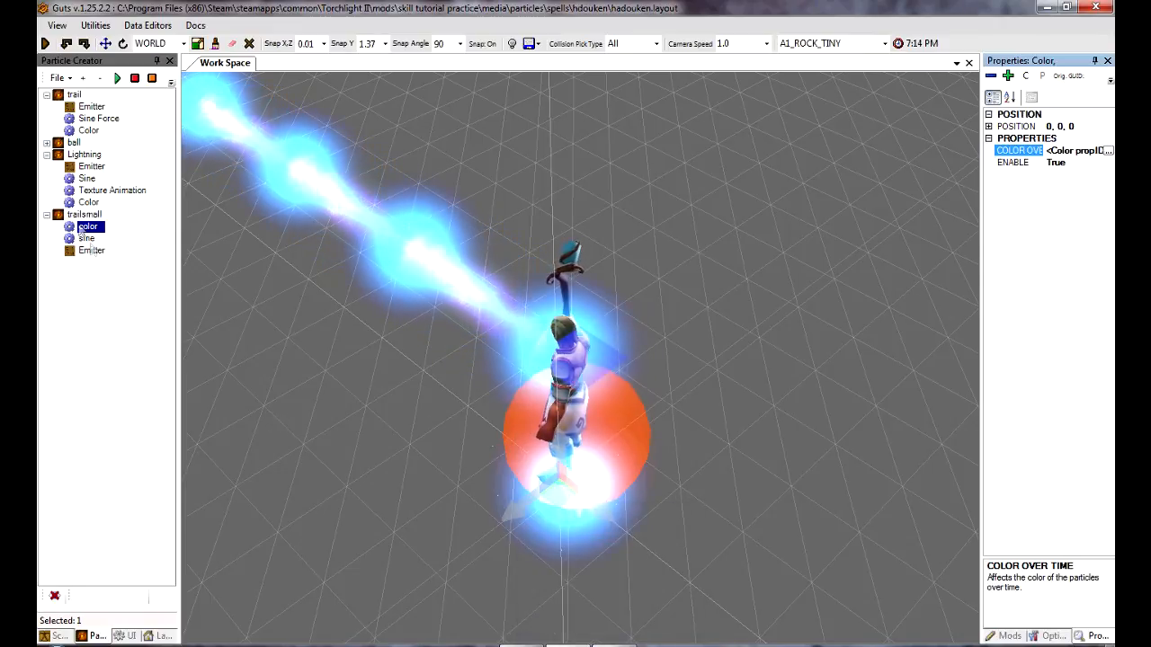
Delete the trailsmall particle, then save the layout and regenerate the Particles data
left_click(88, 202)
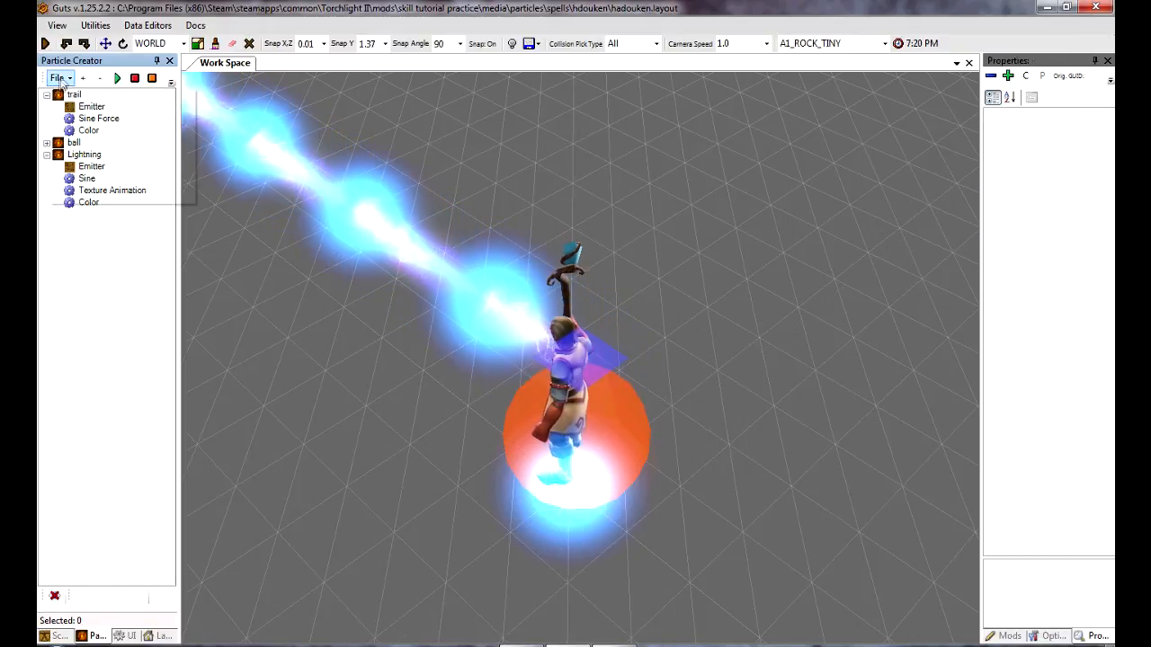
left_click(59, 78)
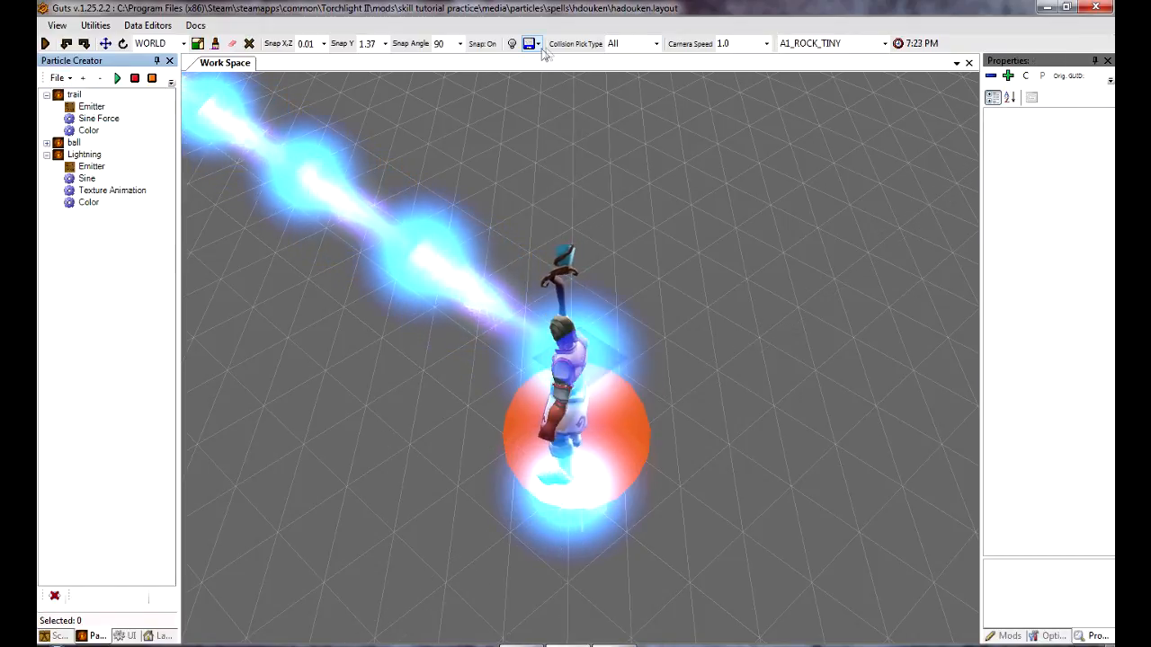
left_click(536, 43)
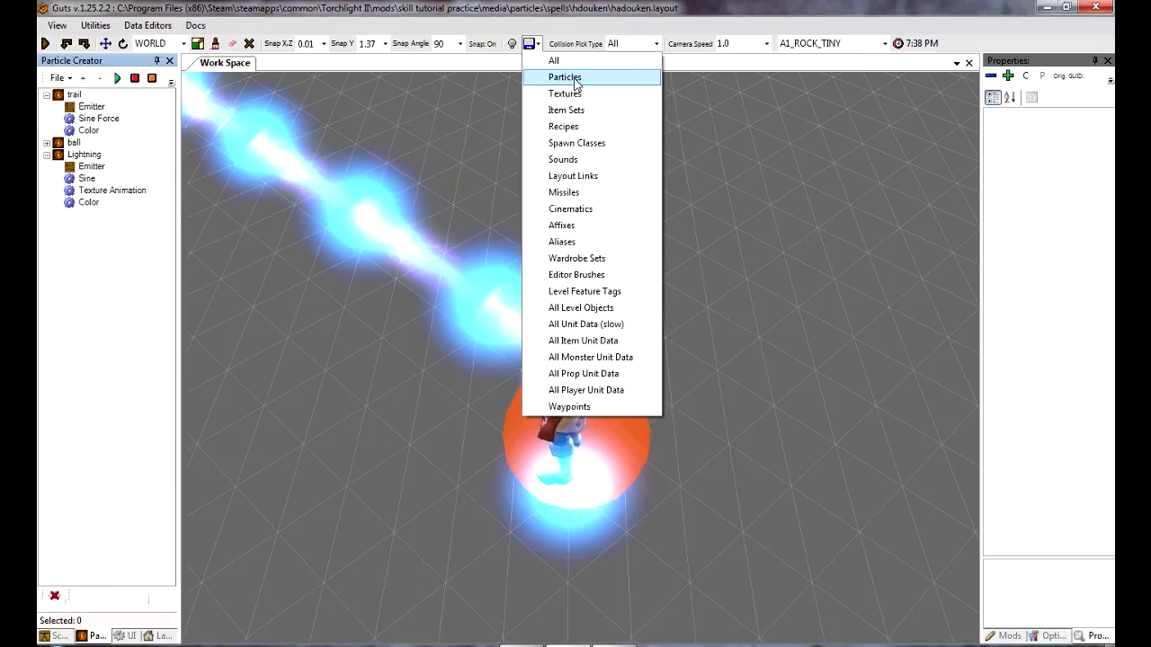
left_click(576, 79)
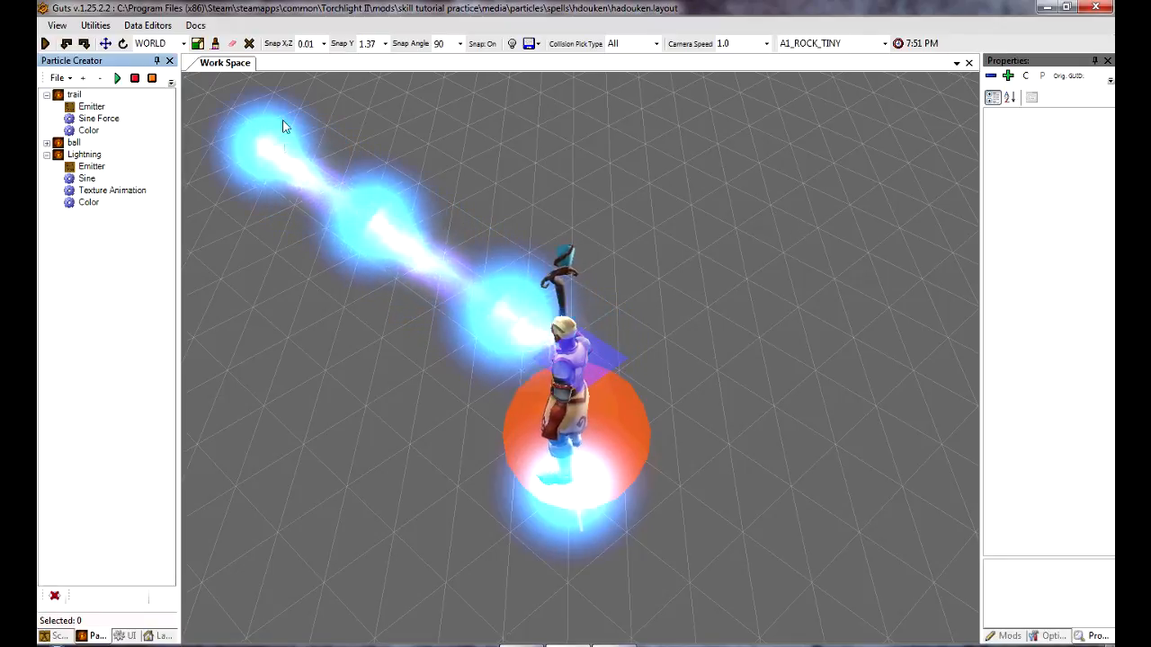
Hide the ball particle by setting its Visible property to False, then save and regenerate the Particles data
left_click(74, 143)
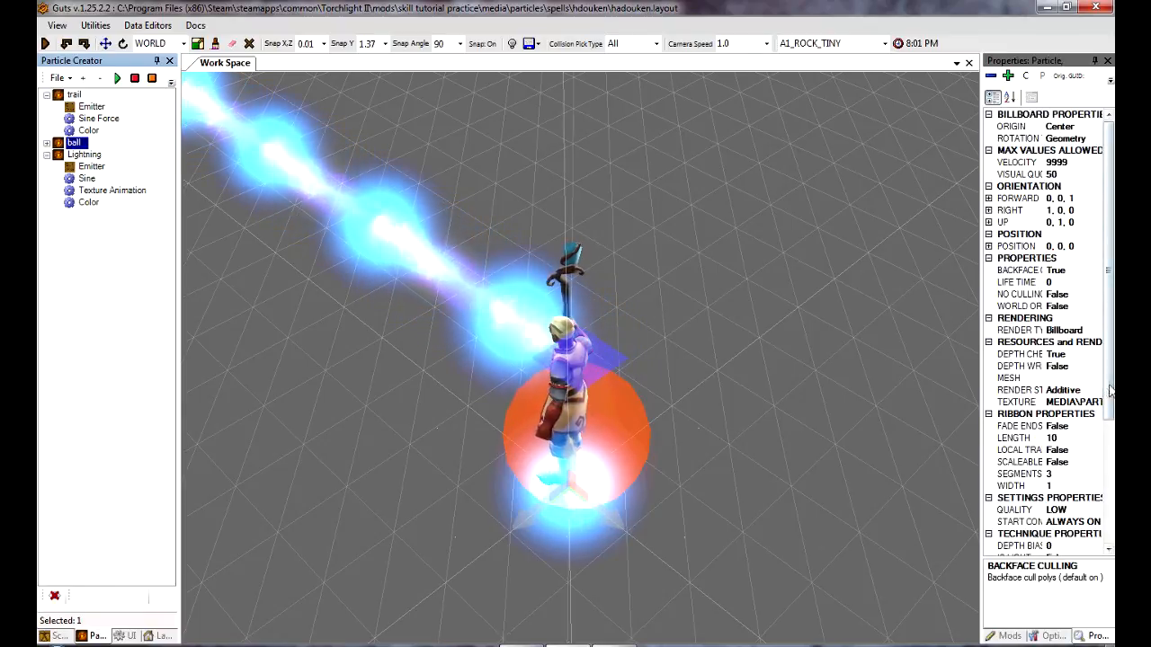
left_click(1082, 510)
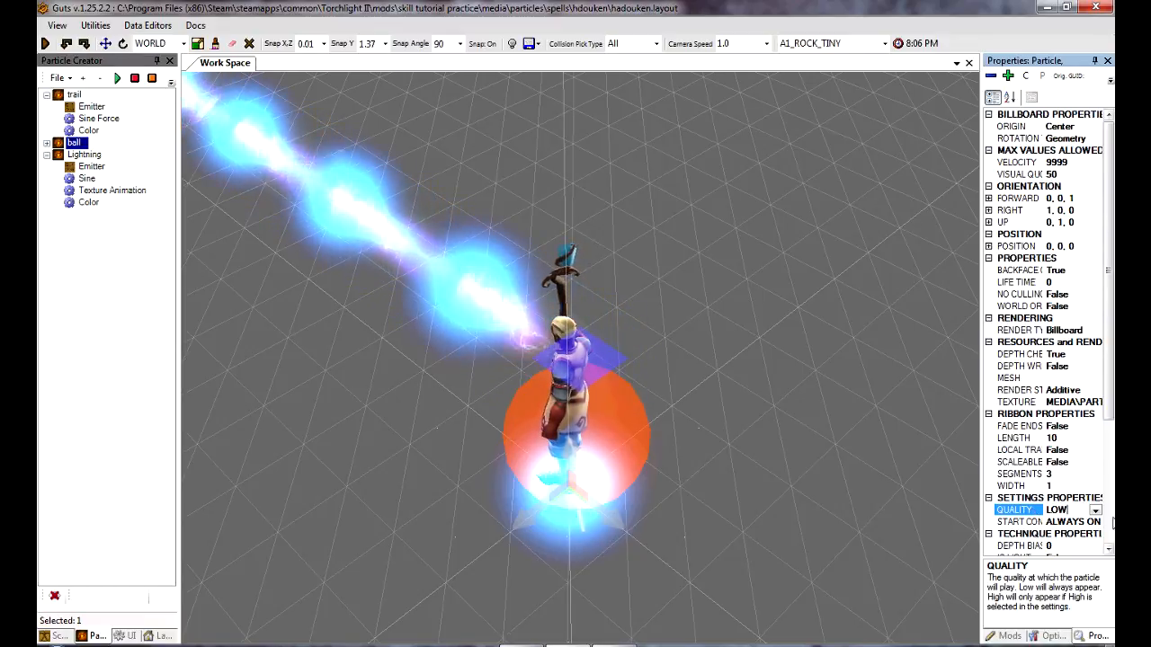
left_click(1095, 510)
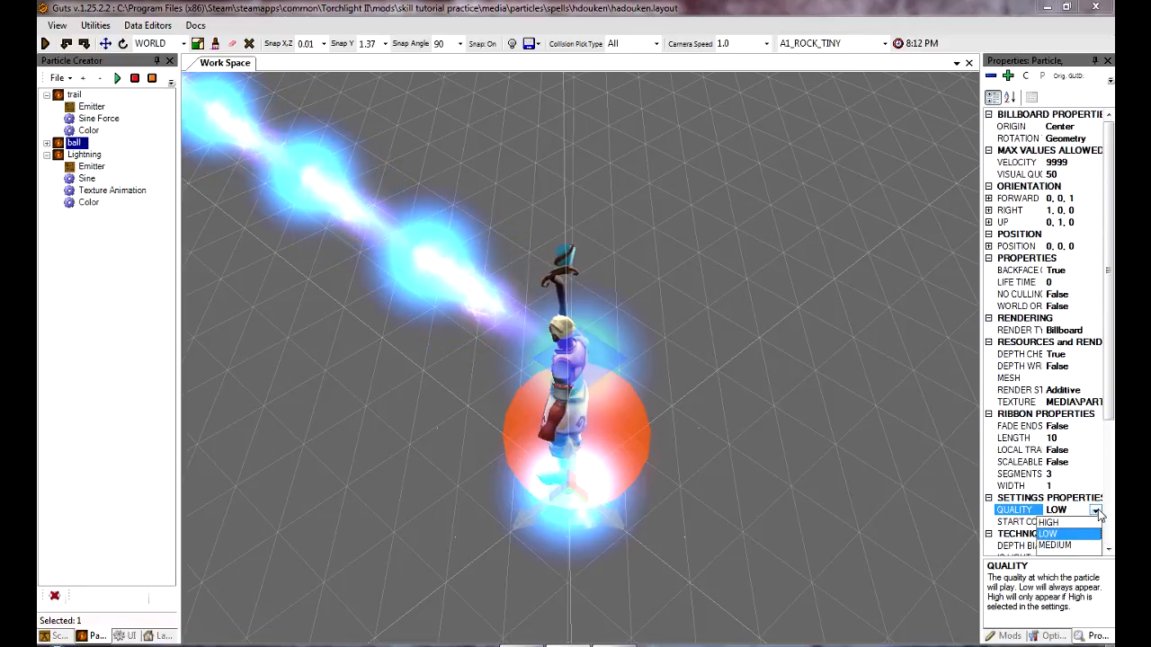
left_click(1097, 511)
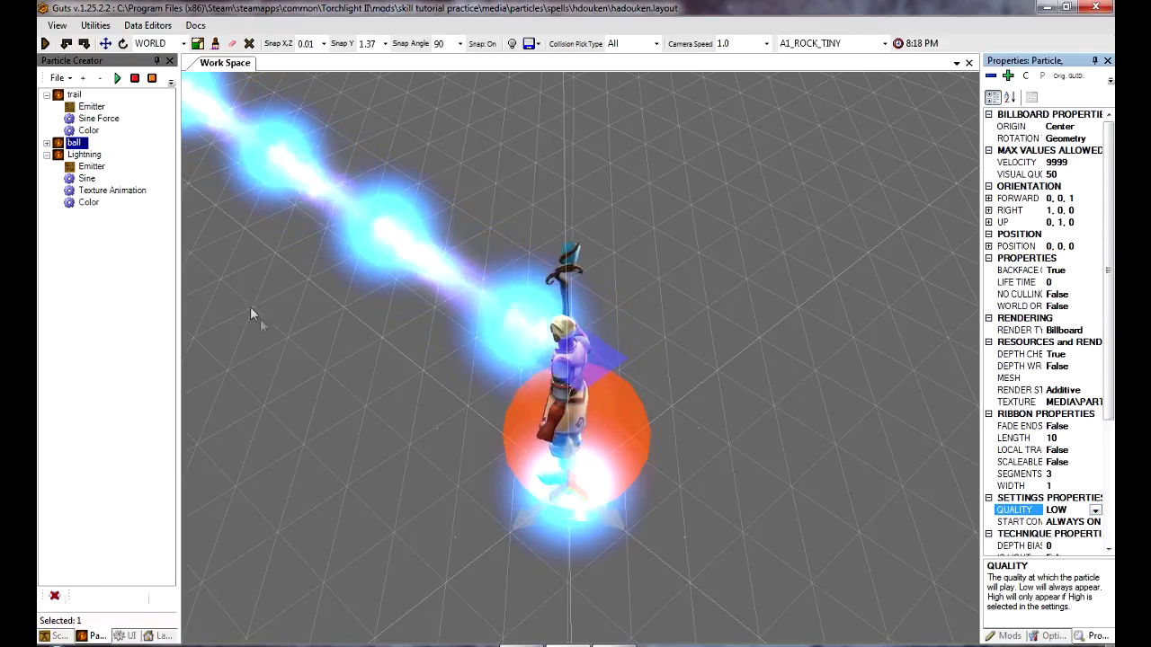
left_click_drag(1108, 382, 1112, 489)
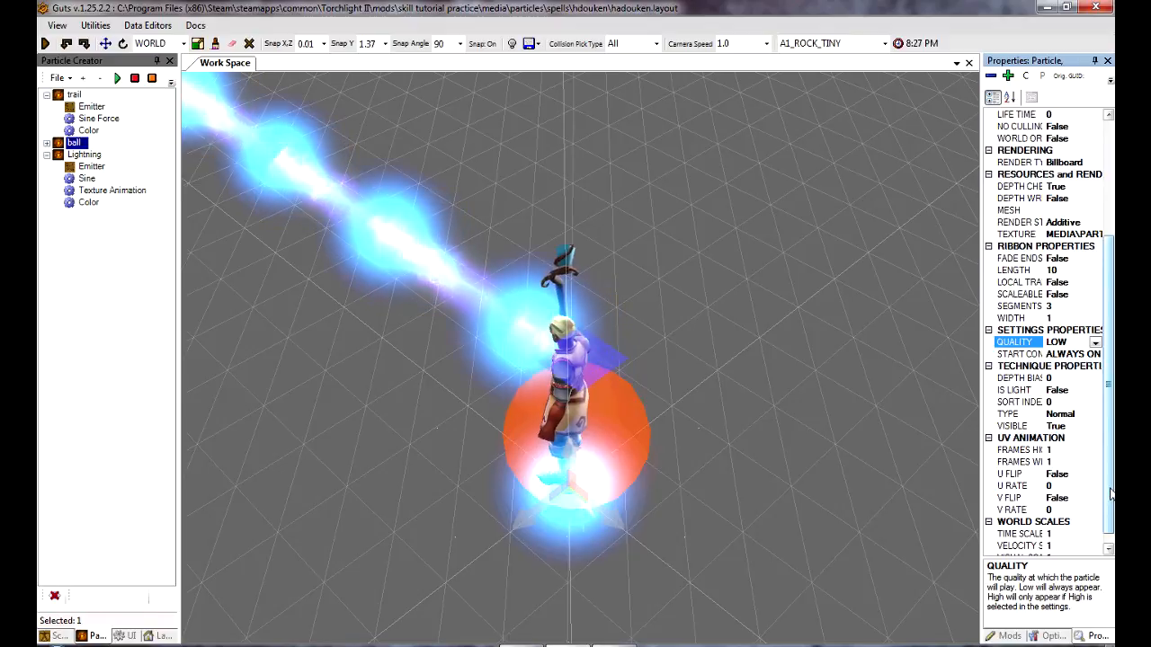
left_click(1095, 426)
left_click(1095, 426)
left_click(1057, 455)
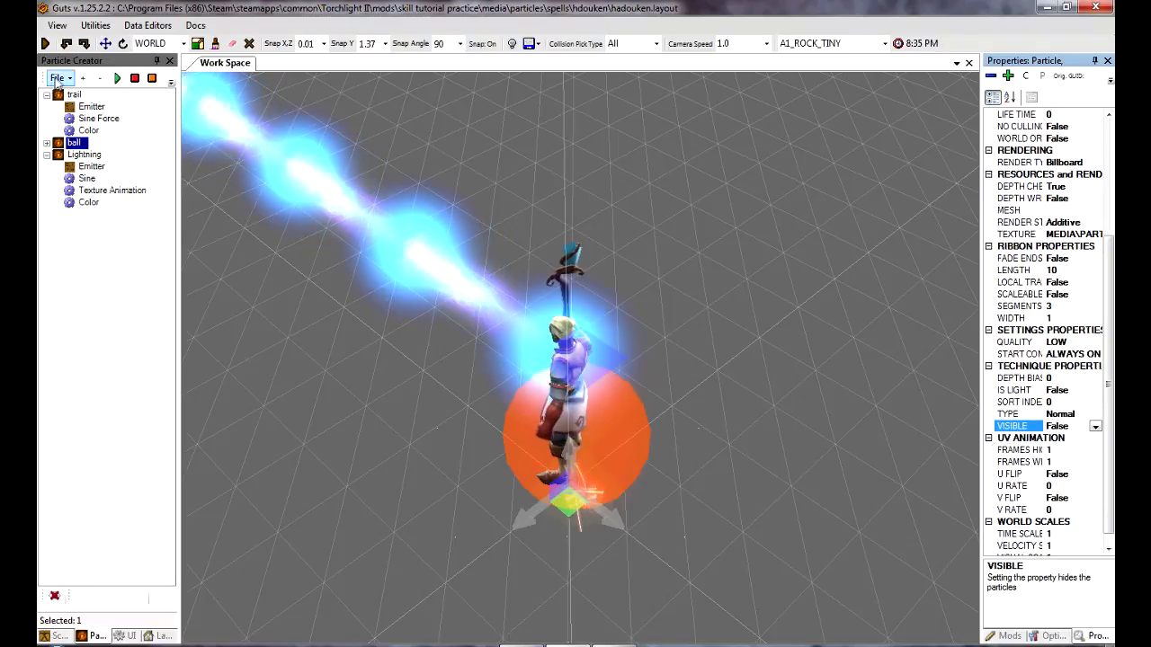
left_click(57, 77)
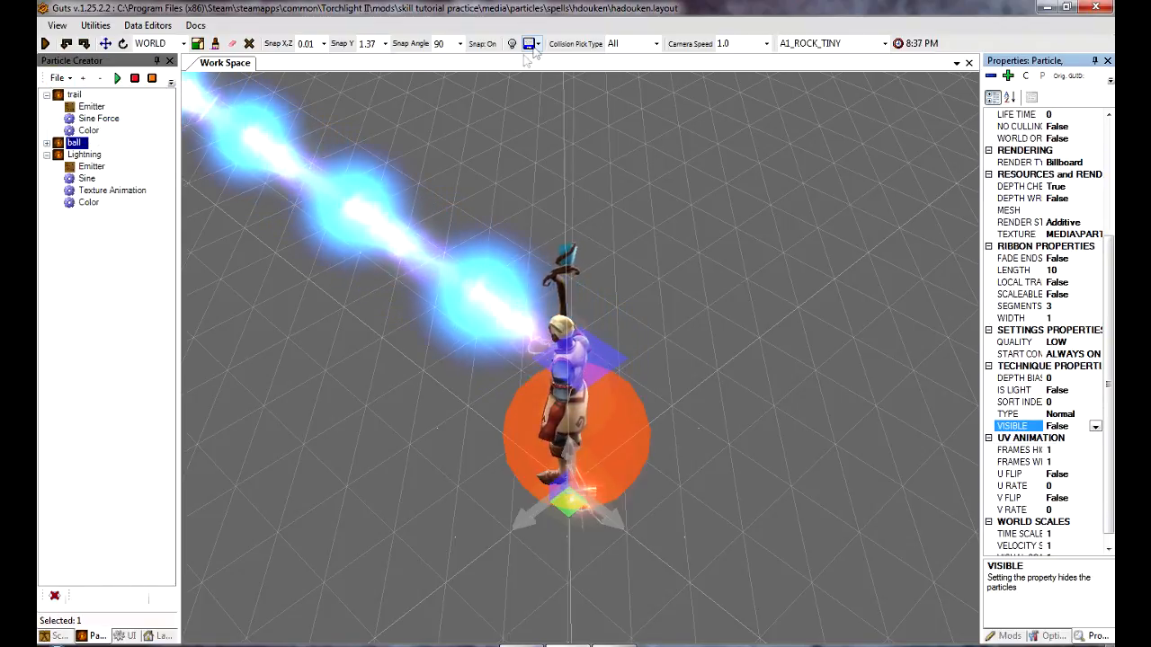
left_click(534, 49)
left_click(565, 81)
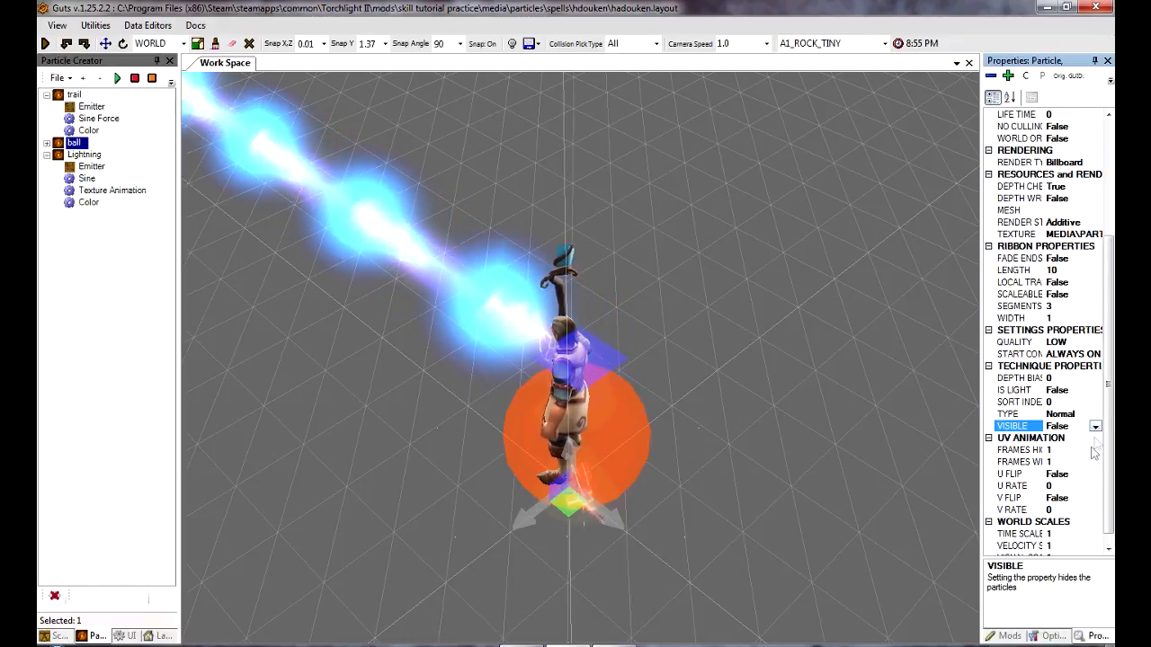
Save the layout and regenerate the Particles data twice more to preview the effect with the ball hidden
left_click(56, 77)
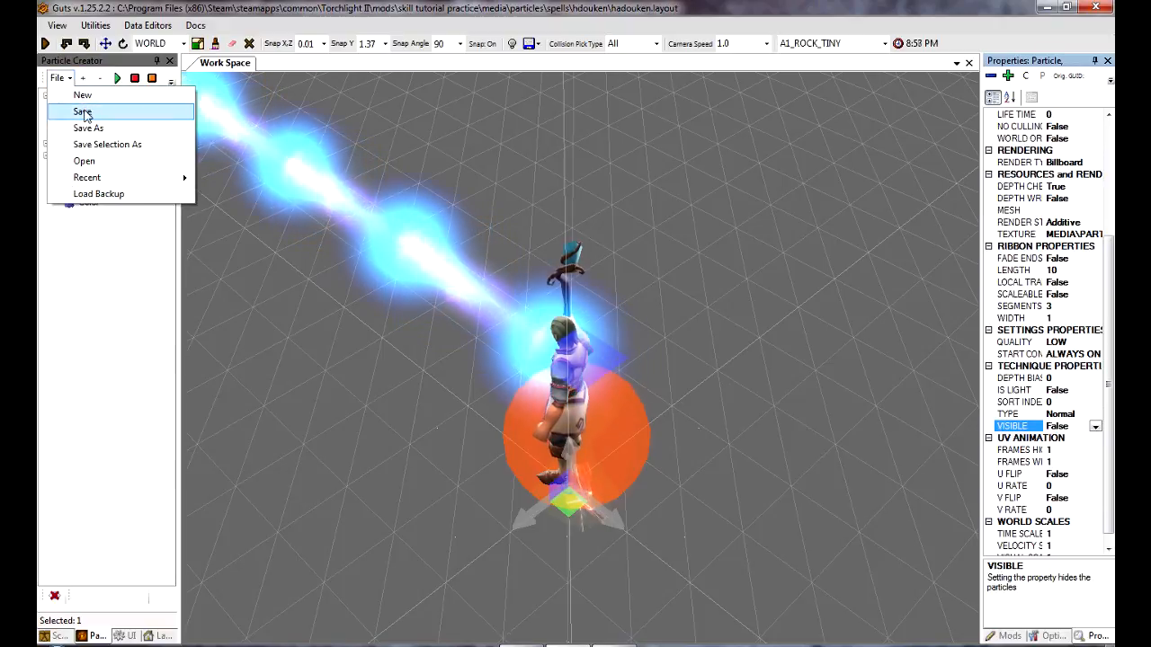
left_click(82, 114)
left_click(536, 43)
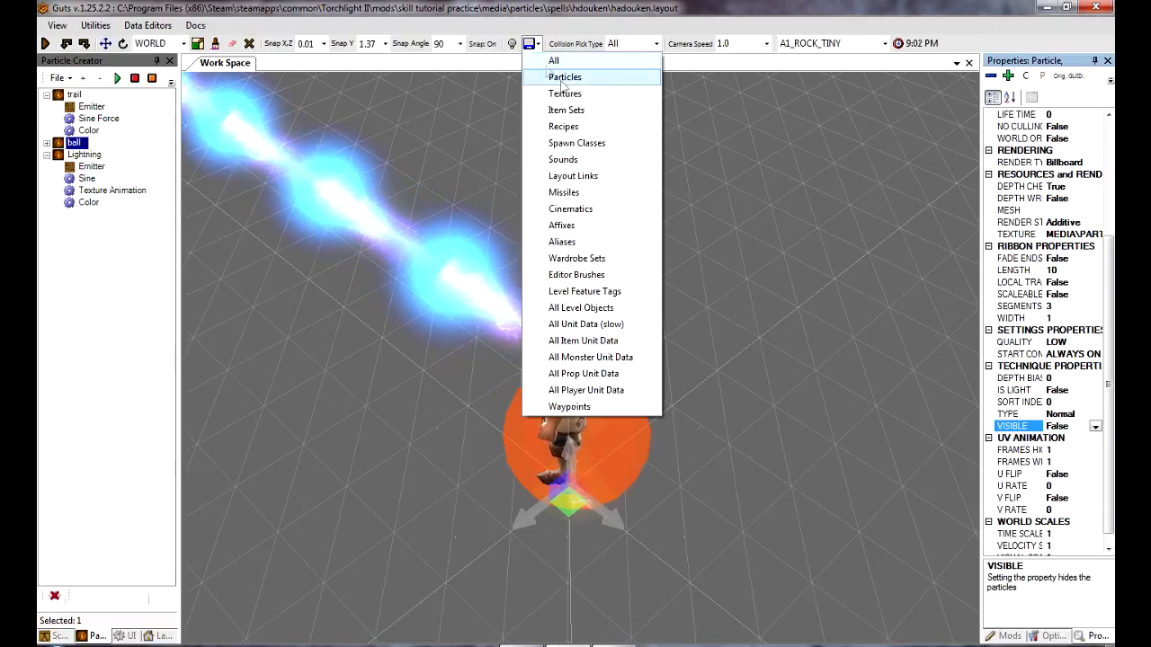
left_click(598, 80)
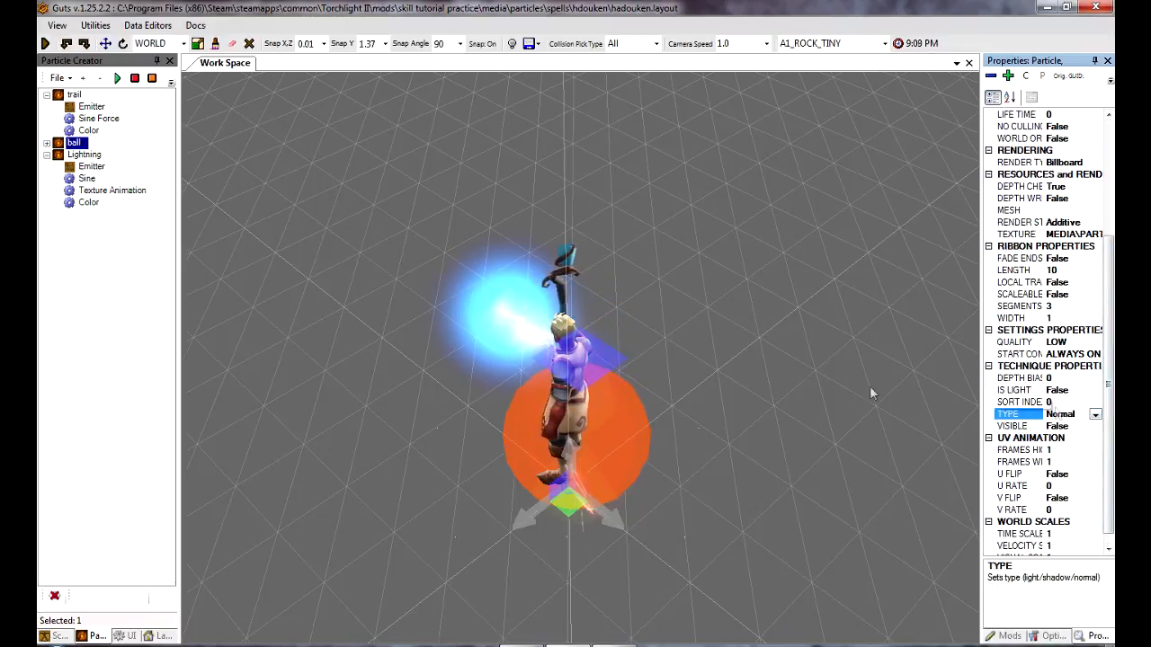
left_click(76, 83)
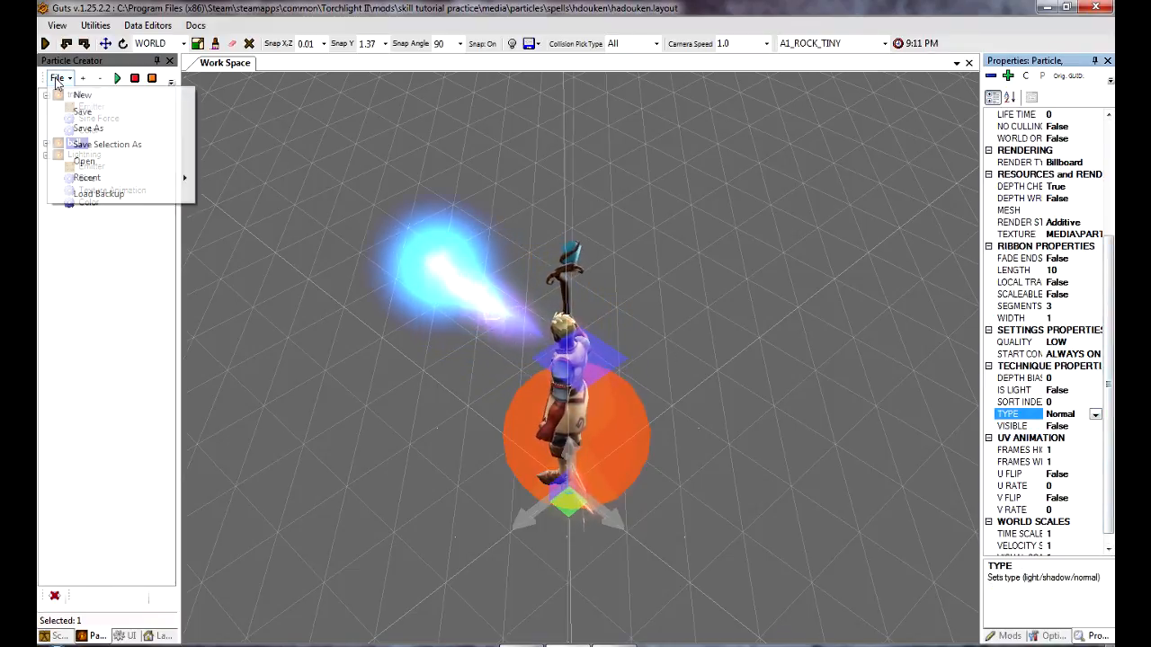
left_click(103, 113)
left_click(537, 43)
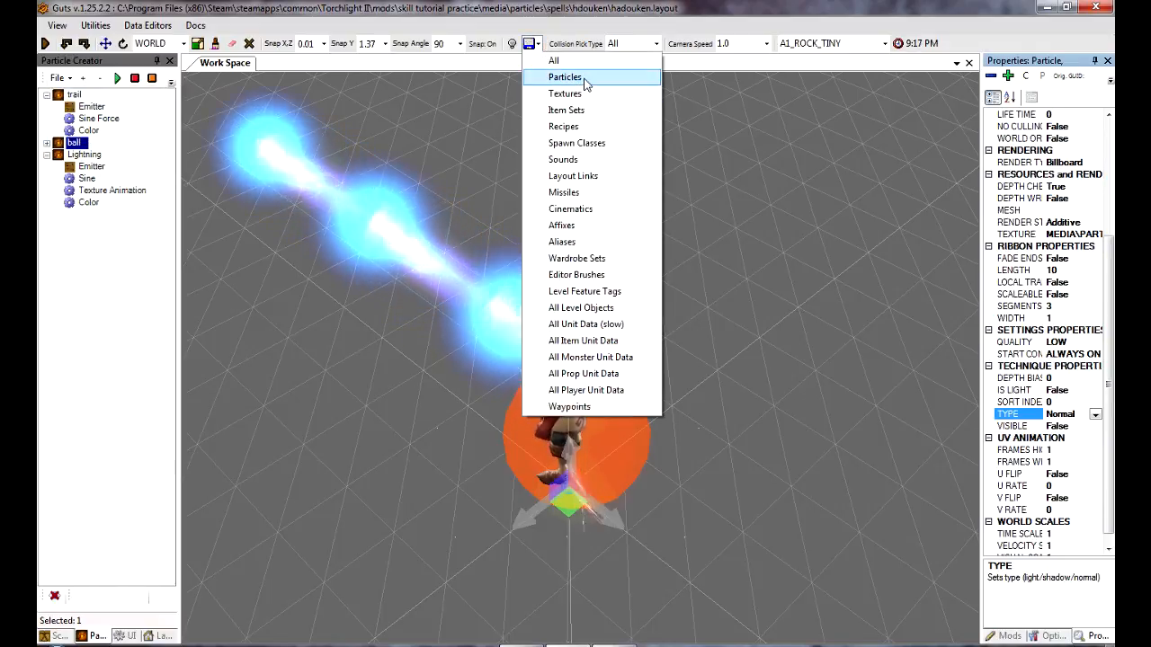
left_click(583, 77)
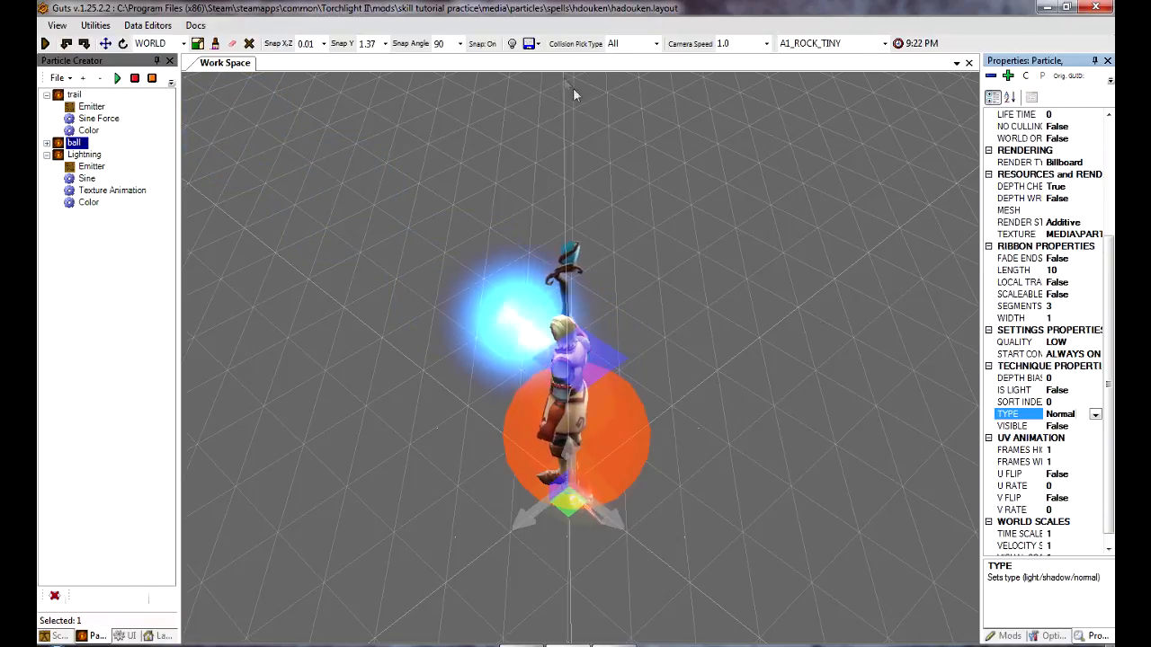
Set the ball particle's Visible property back to True, then save the layout and regenerate the data
left_click(1079, 367)
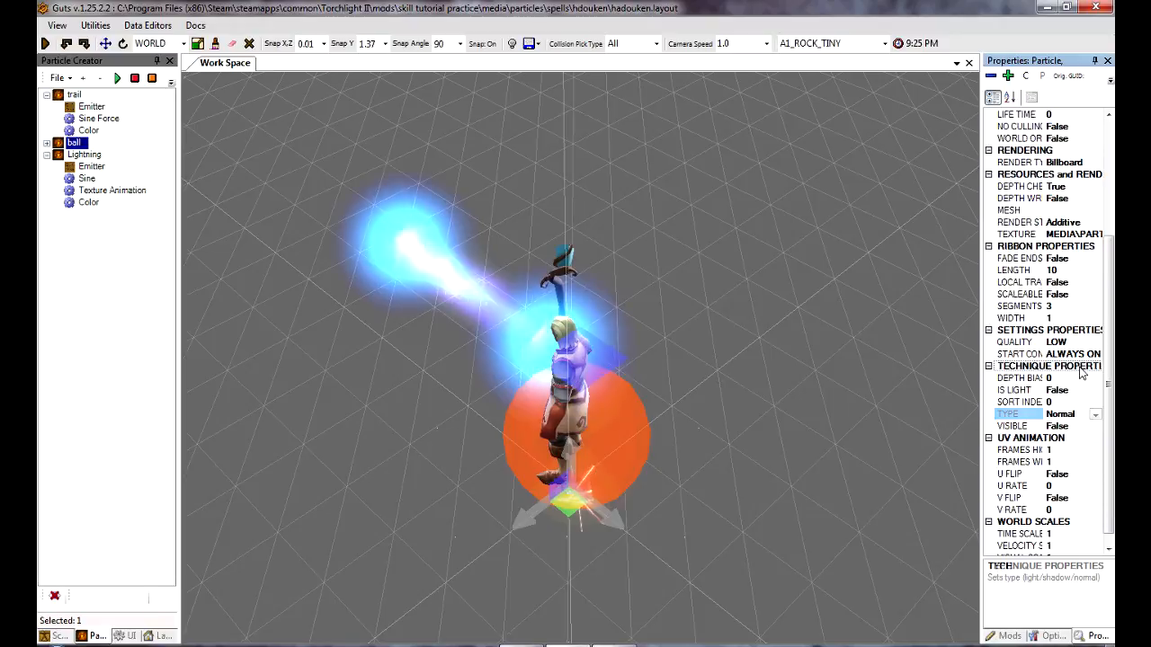
left_click(1071, 426)
left_click(1094, 427)
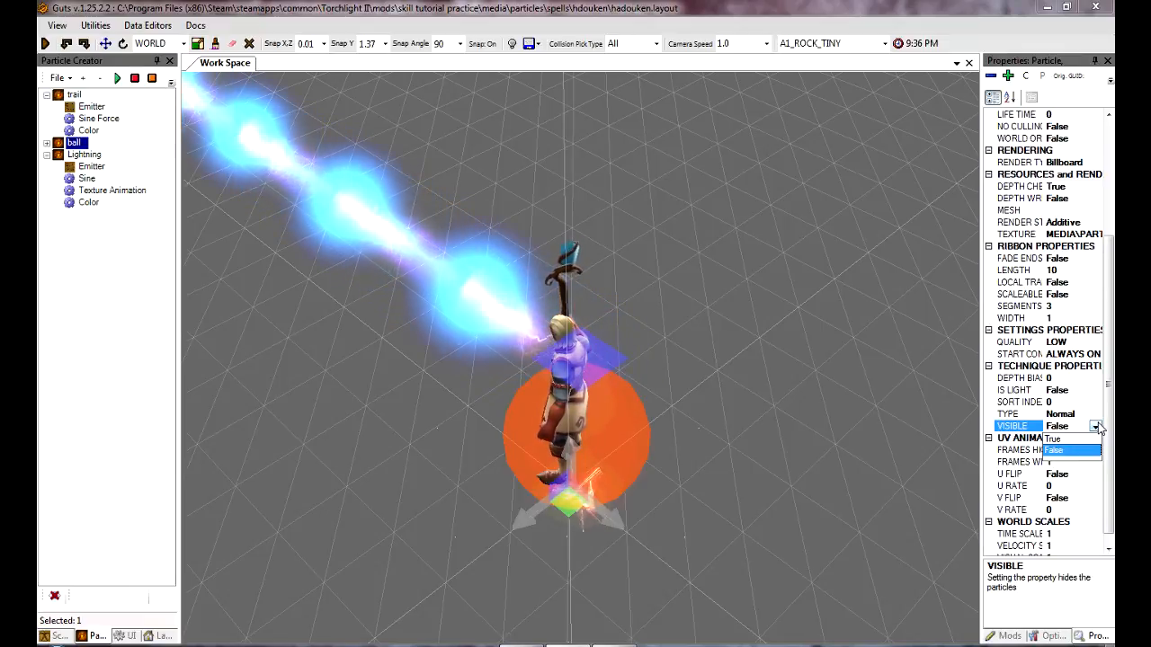
left_click(1052, 438)
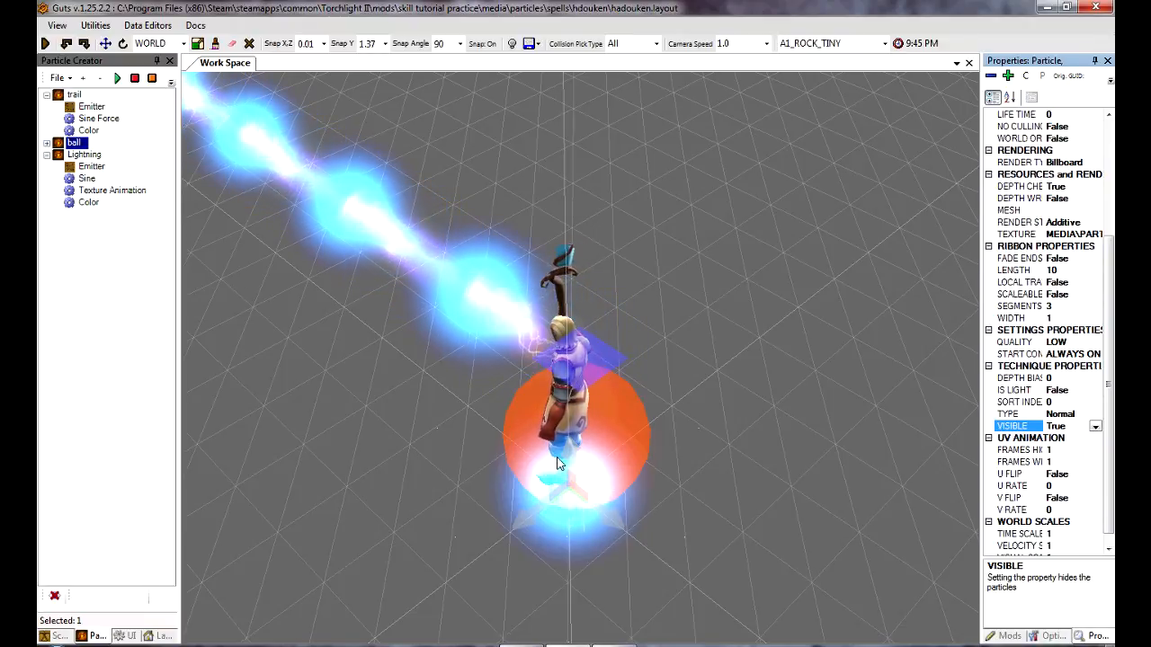
left_click(87, 334)
left_click(58, 78)
left_click(92, 112)
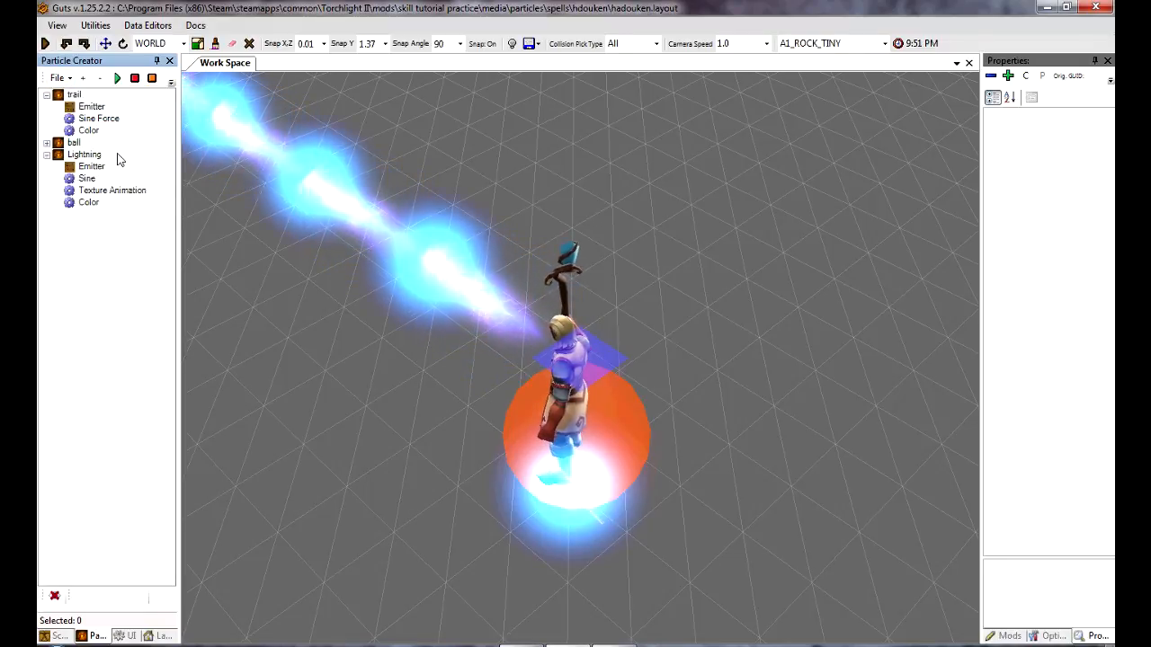
left_click(538, 44)
left_click(552, 60)
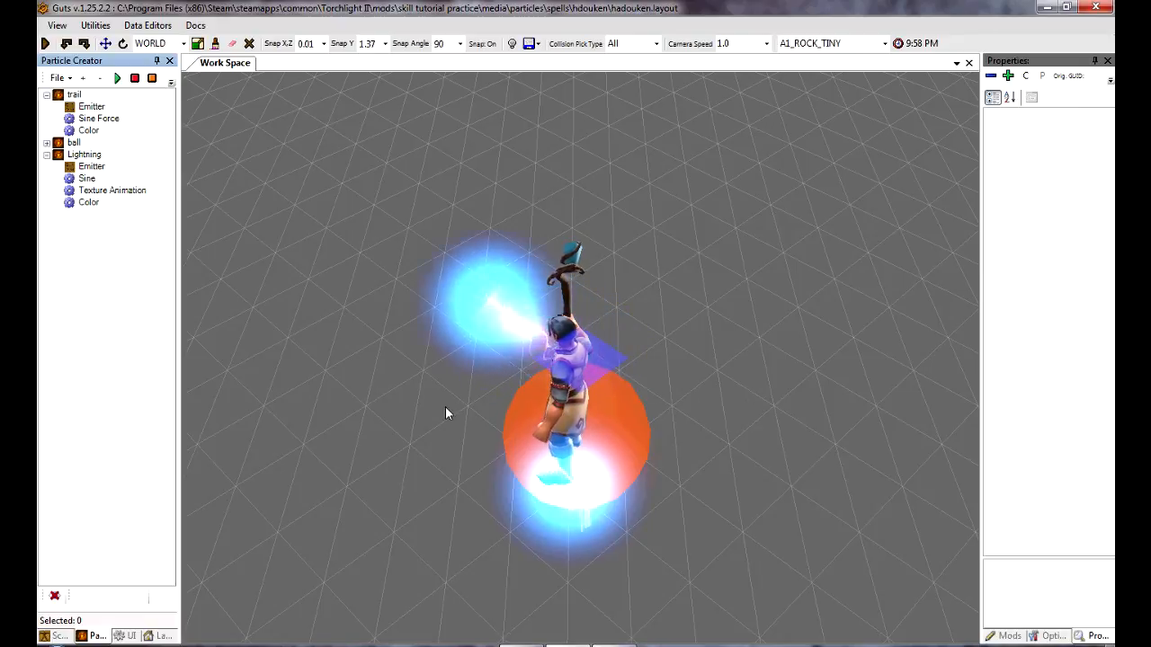
Add a new particle with its own emitter to the layout and name the particle ray
left_click(74, 94)
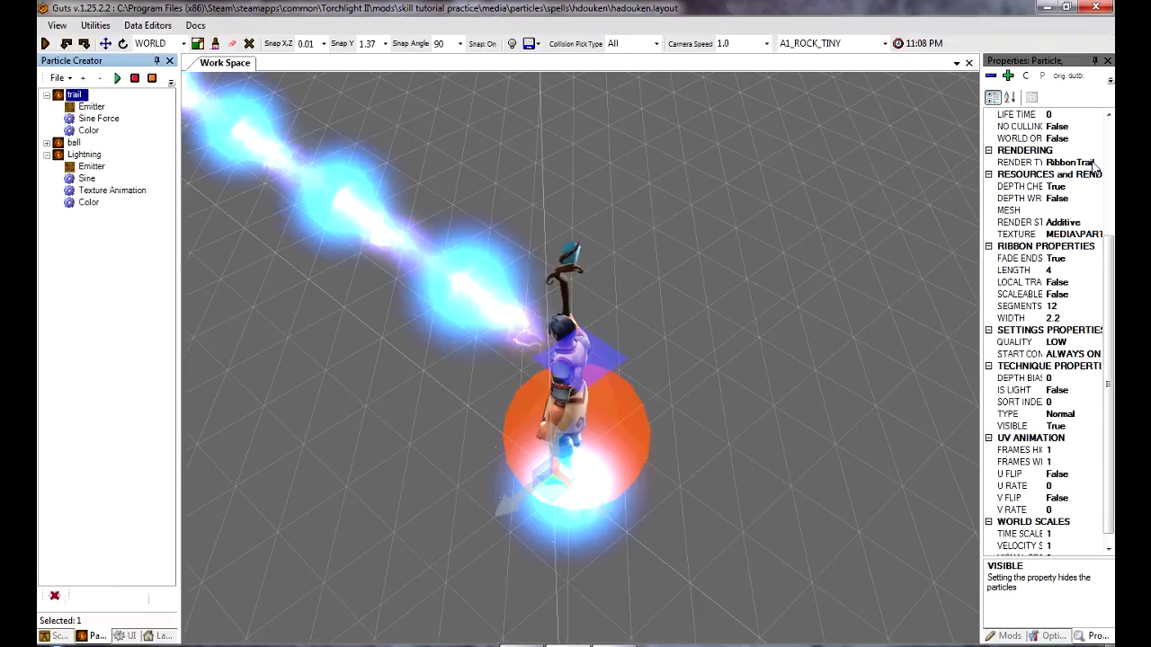
left_click(117, 279)
right_click(117, 278)
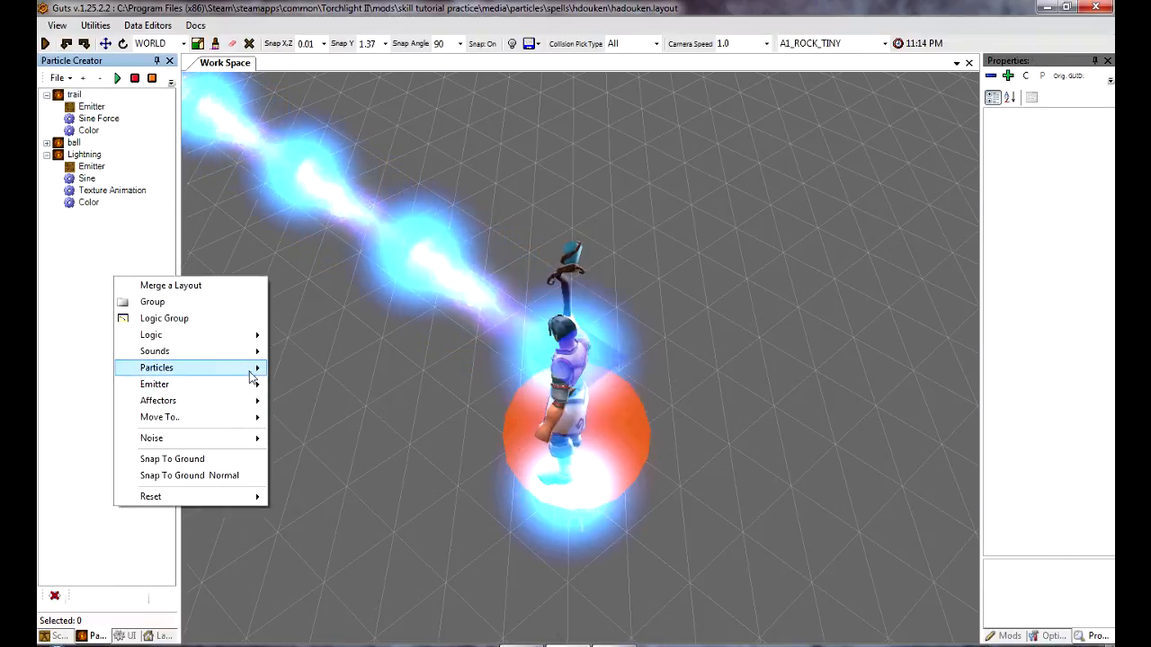
mouse_move(258, 367)
left_click(313, 369)
right_click(79, 214)
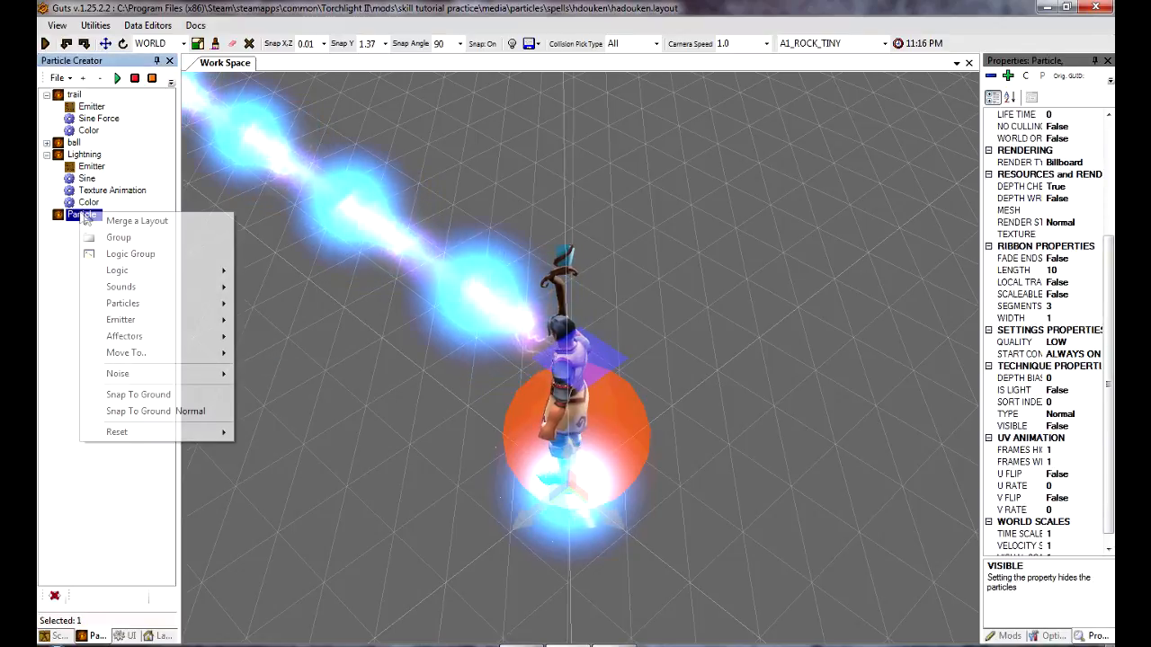
mouse_move(216, 320)
left_click(294, 329)
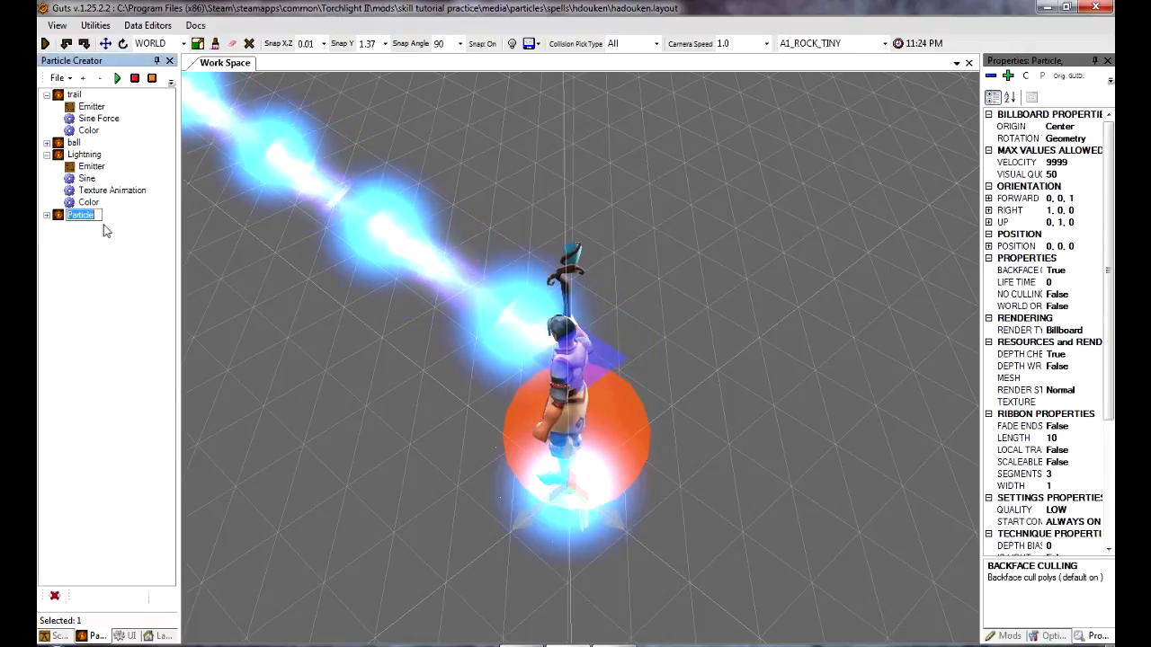
type("ray")
key("Return")
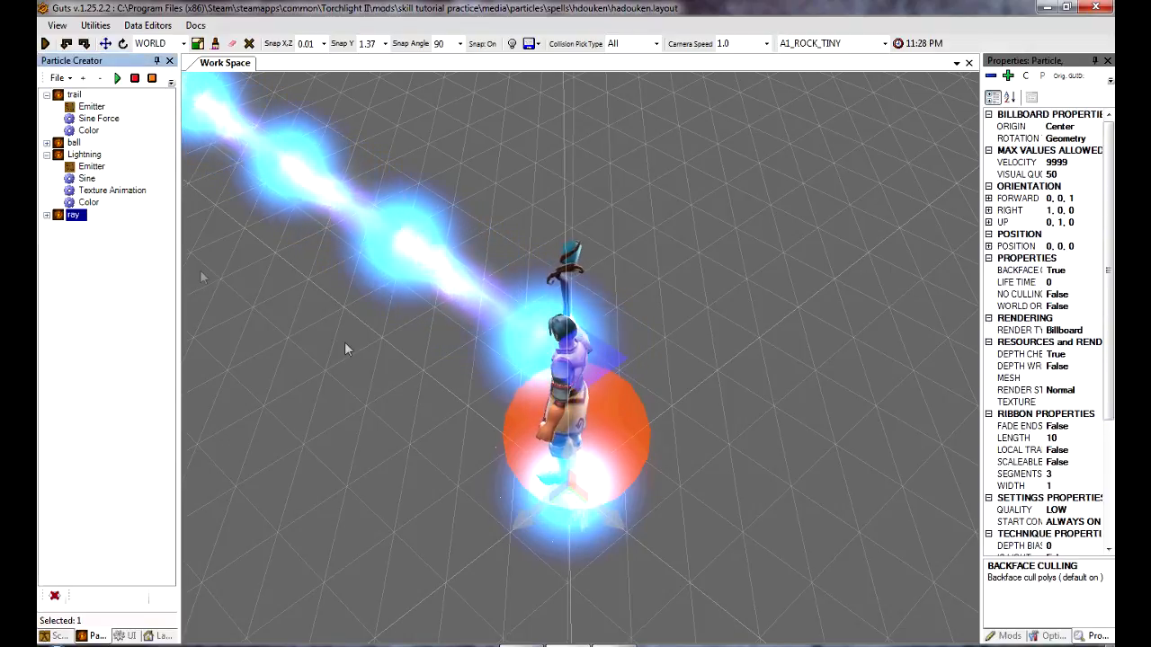
Assign the ray particle a texture from the PARTICLES\TEXTURES\RAY folder
left_click(1092, 402)
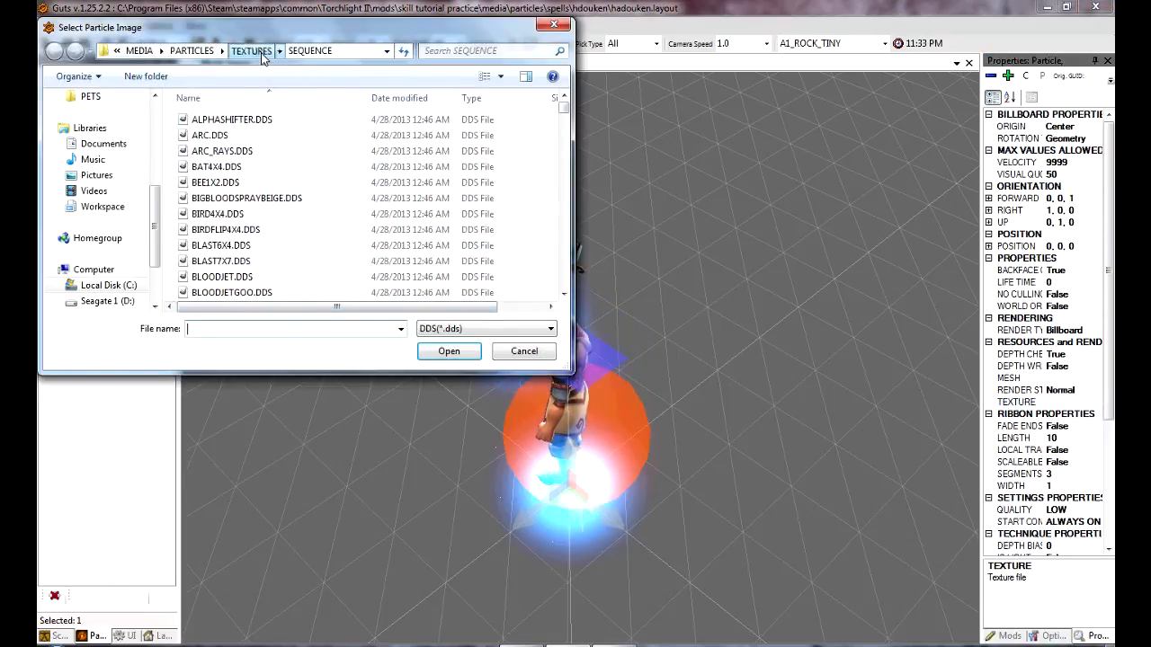
left_click(251, 51)
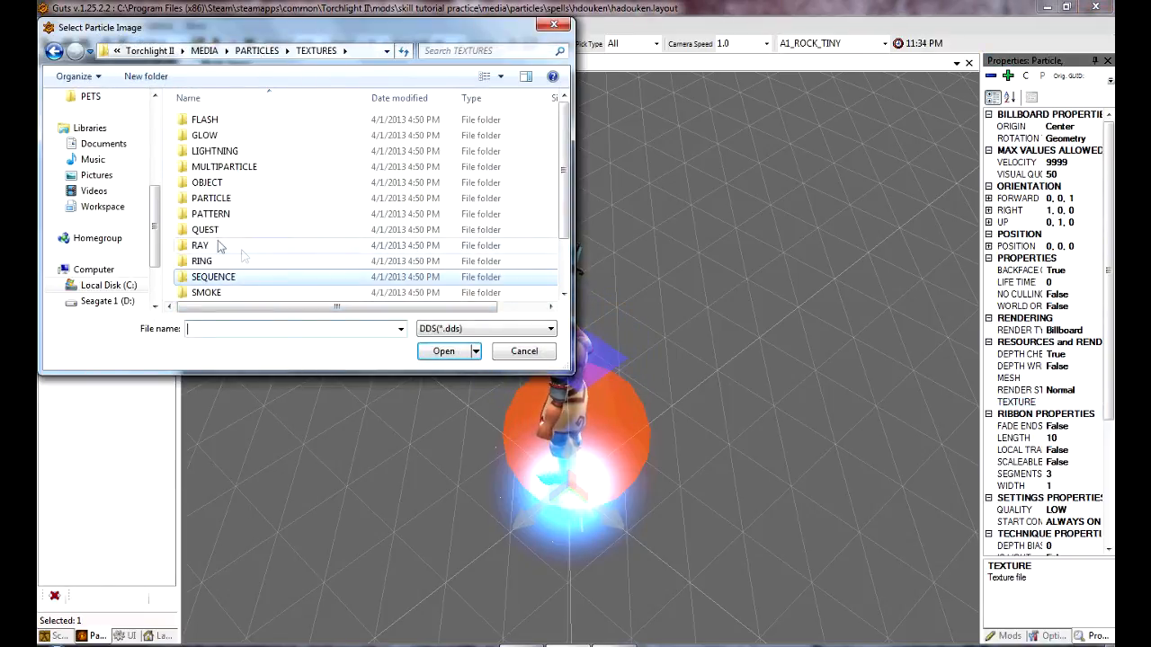
double_click(218, 246)
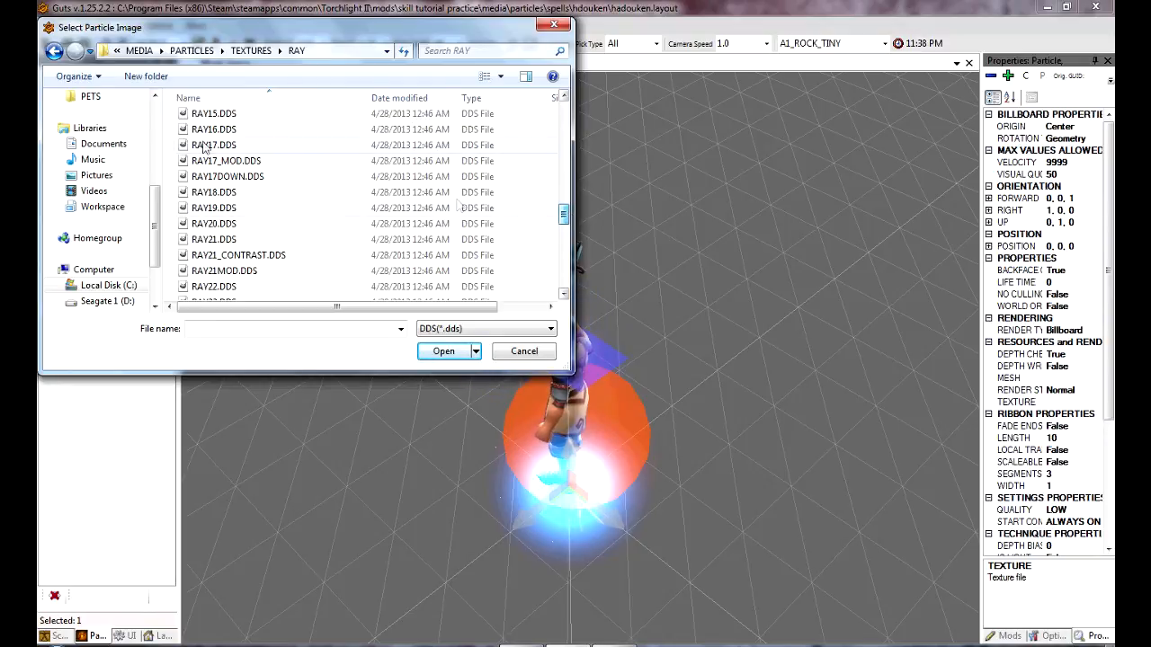
left_click(444, 352)
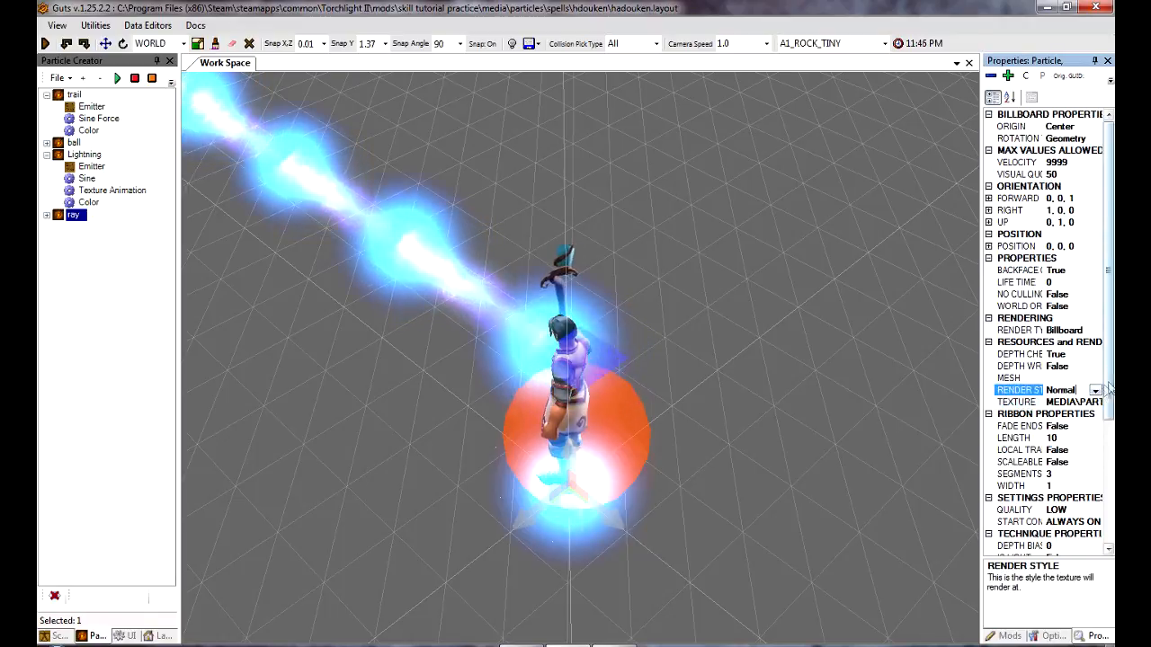
Set the ray particle's render style to Additive and expand the particle down to its emitter
left_click(1095, 390)
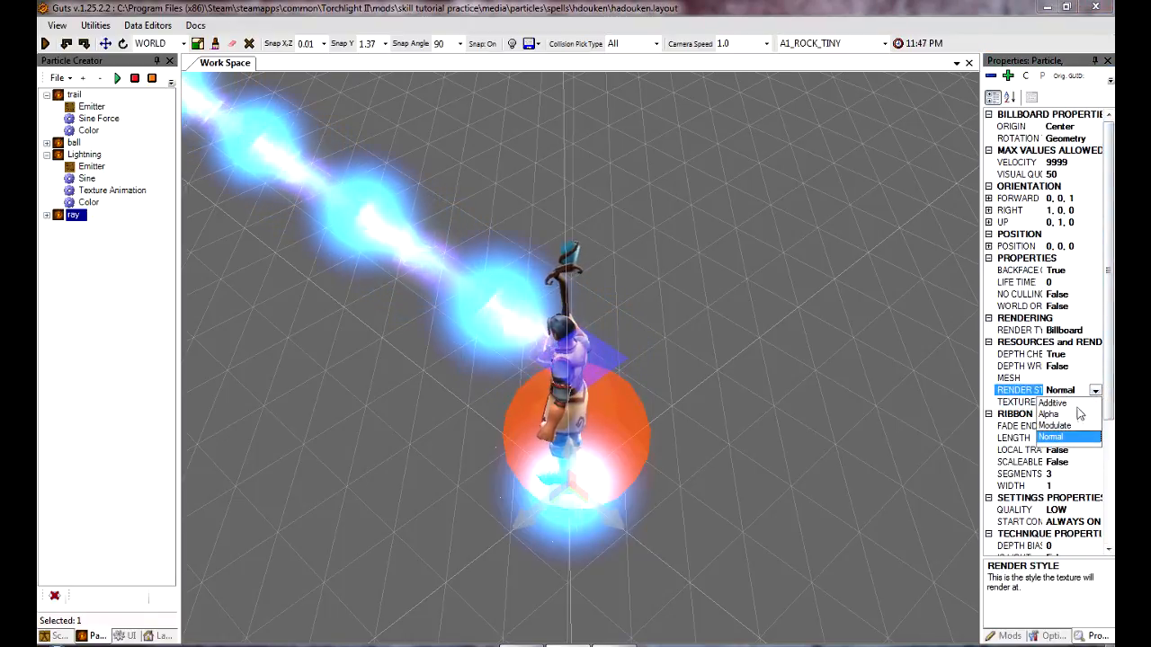
left_click(1065, 403)
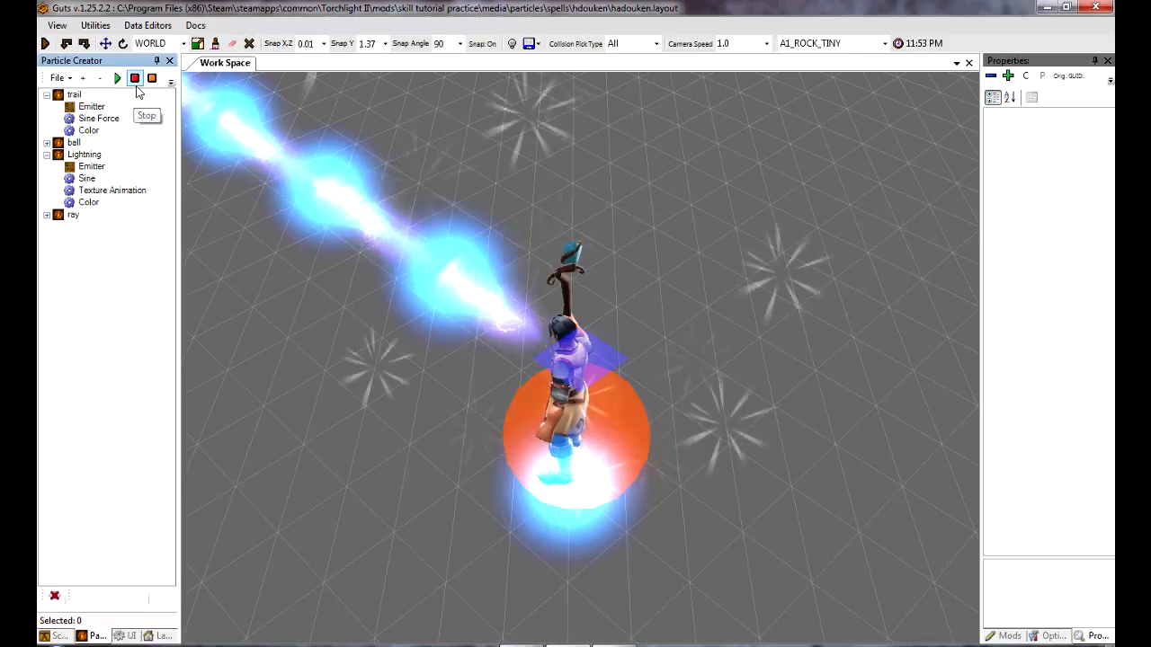
double_click(56, 216)
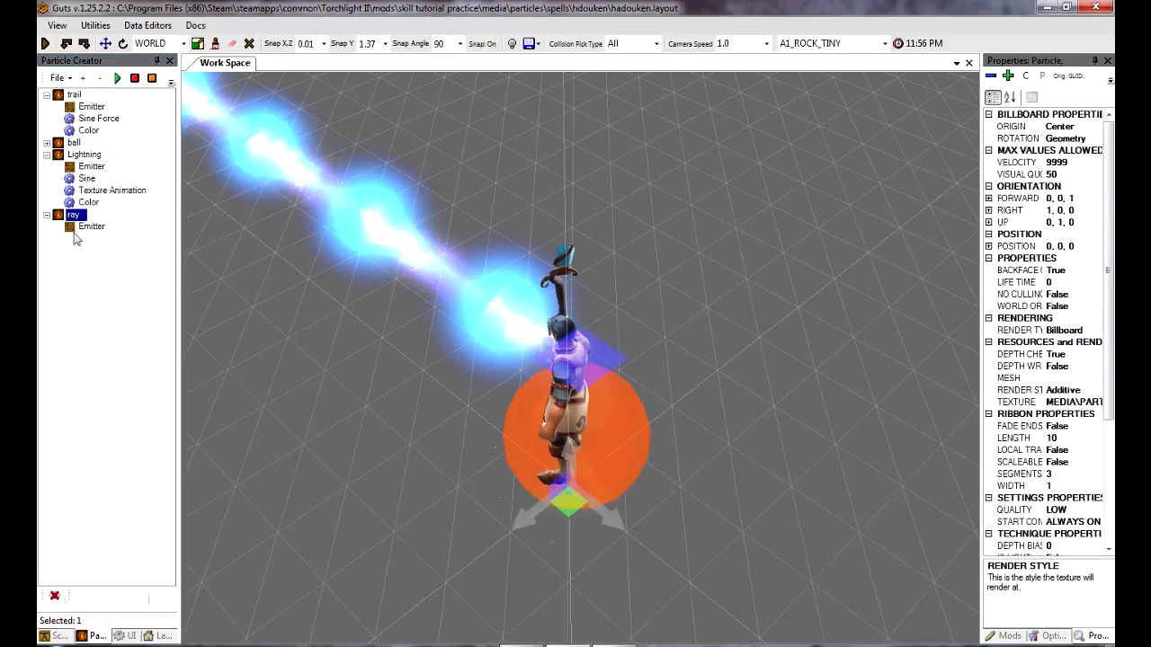
Select the ray particle's emitter and give its Scale on Launch property a fixed value
left_click(91, 226)
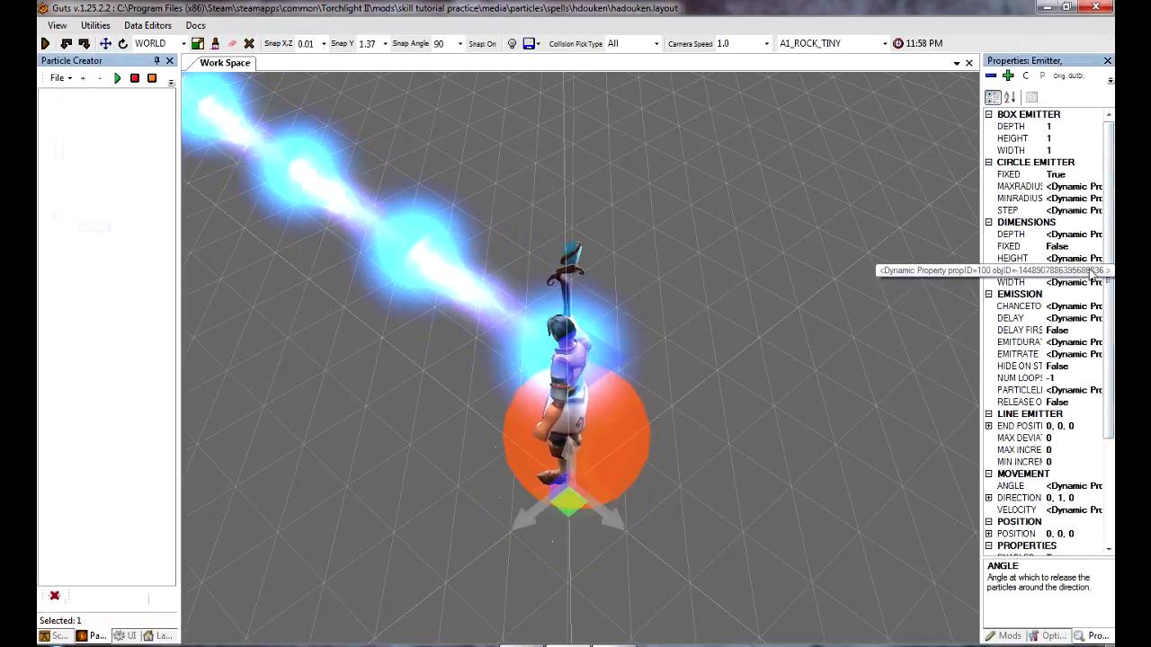
double_click(1024, 270)
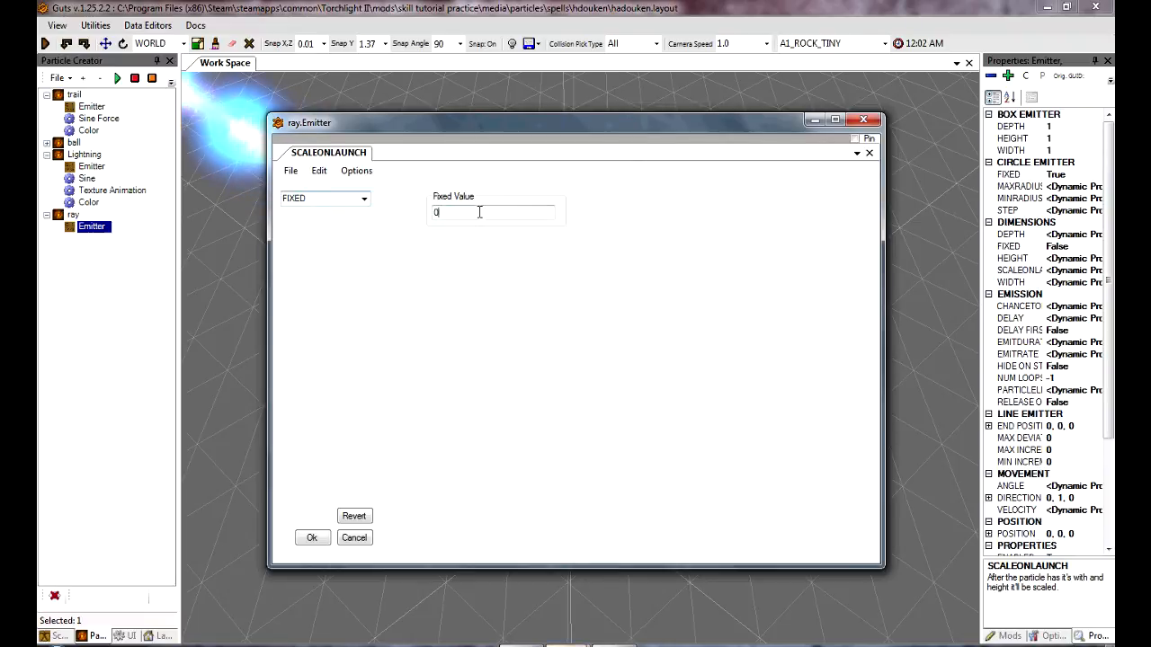
left_click(311, 538)
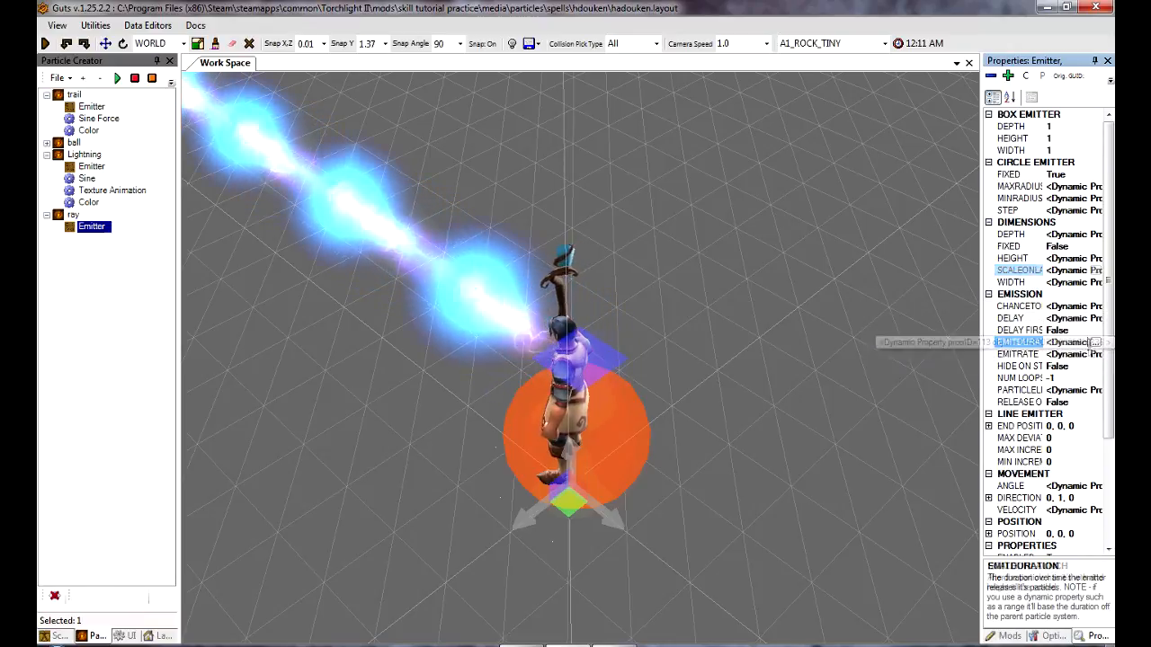
Give the ray emitter a fixed Emit Duration and set its Emit Rate to a fixed value of 3
left_click(1070, 341)
left_click(1095, 341)
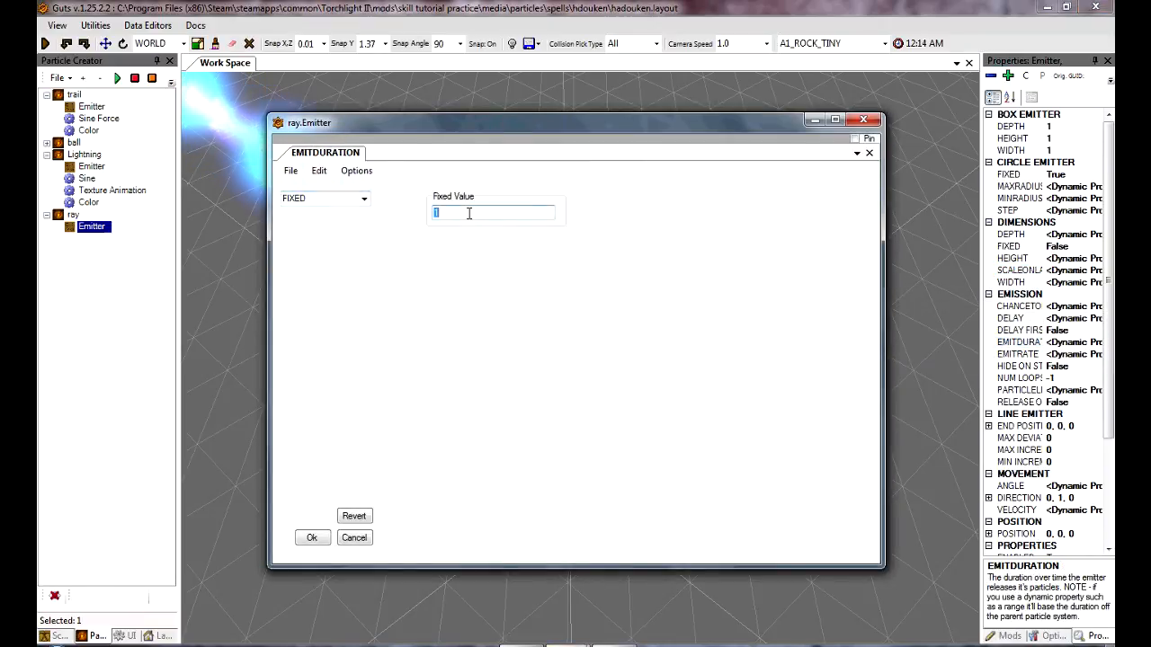
left_click(314, 538)
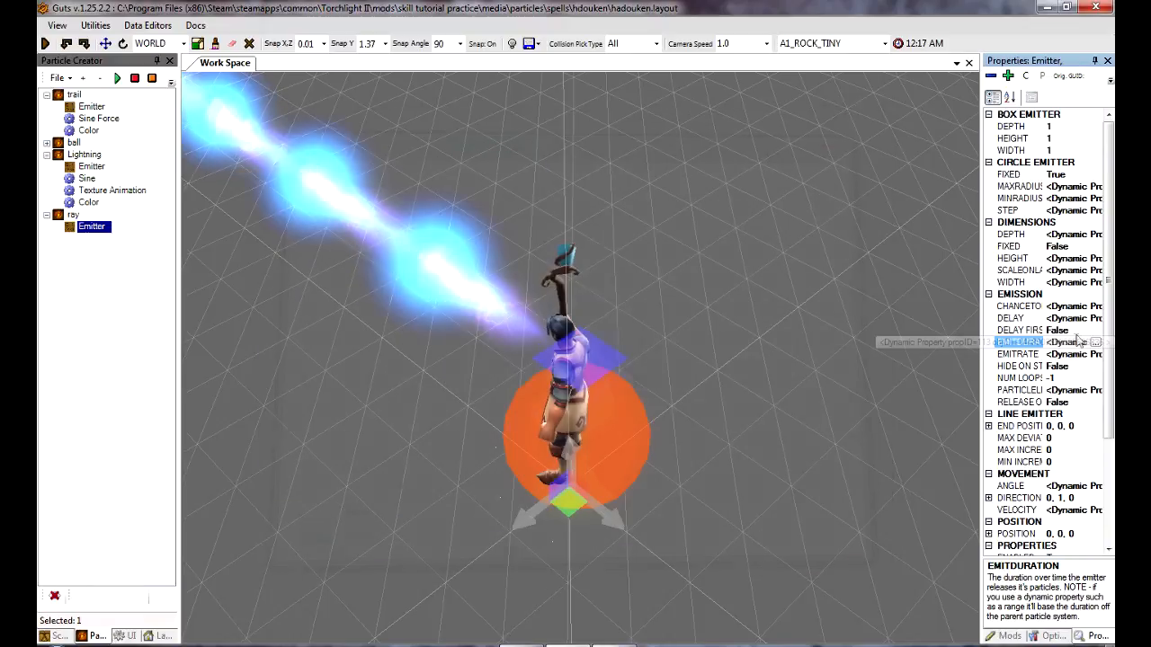
left_click(1092, 354)
left_click(1095, 354)
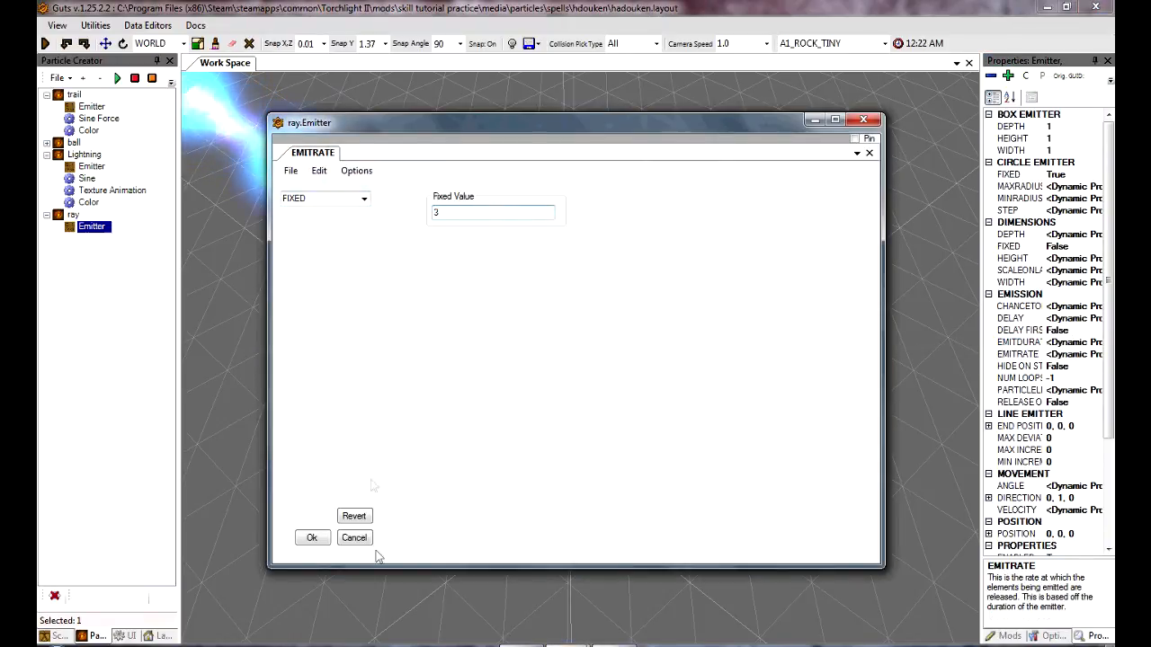
left_click(310, 537)
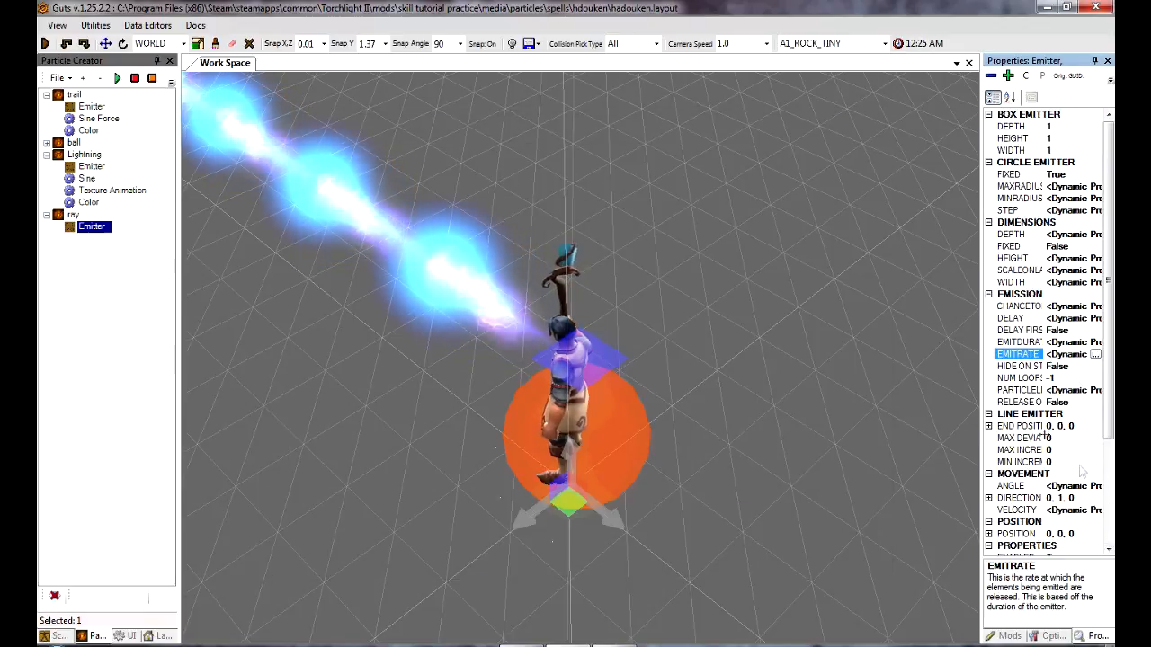
Set the ray emitter's Num Loops to 1 and its Particle Life to random with minimum 10 and maximum 10
left_click(1081, 378)
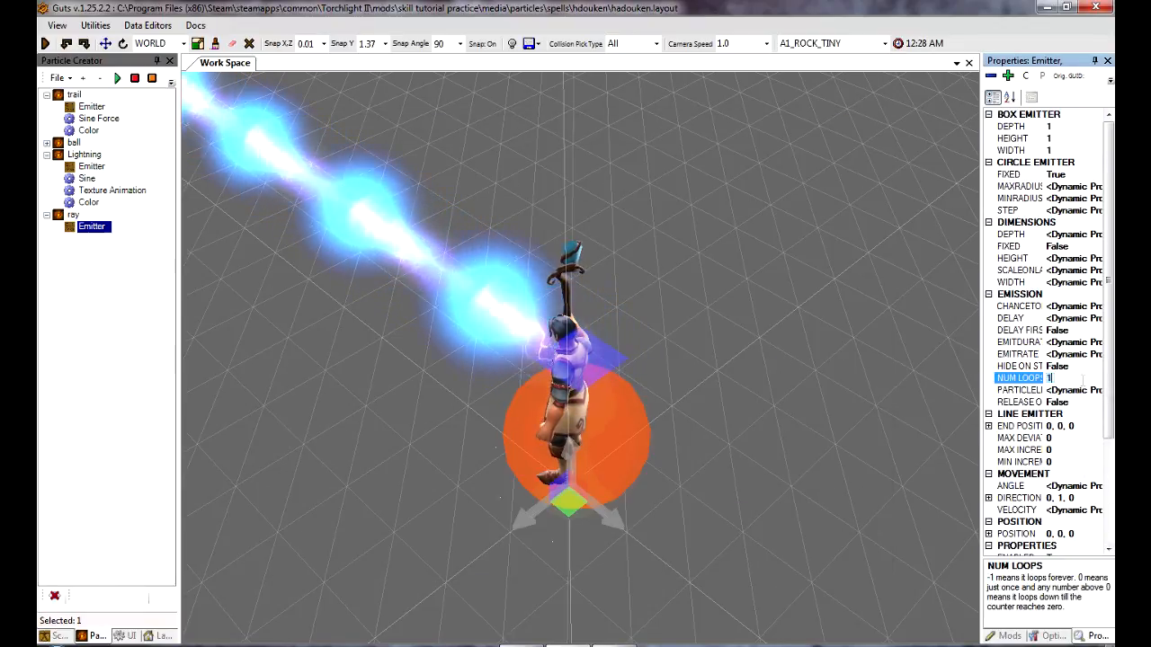
left_click(1079, 390)
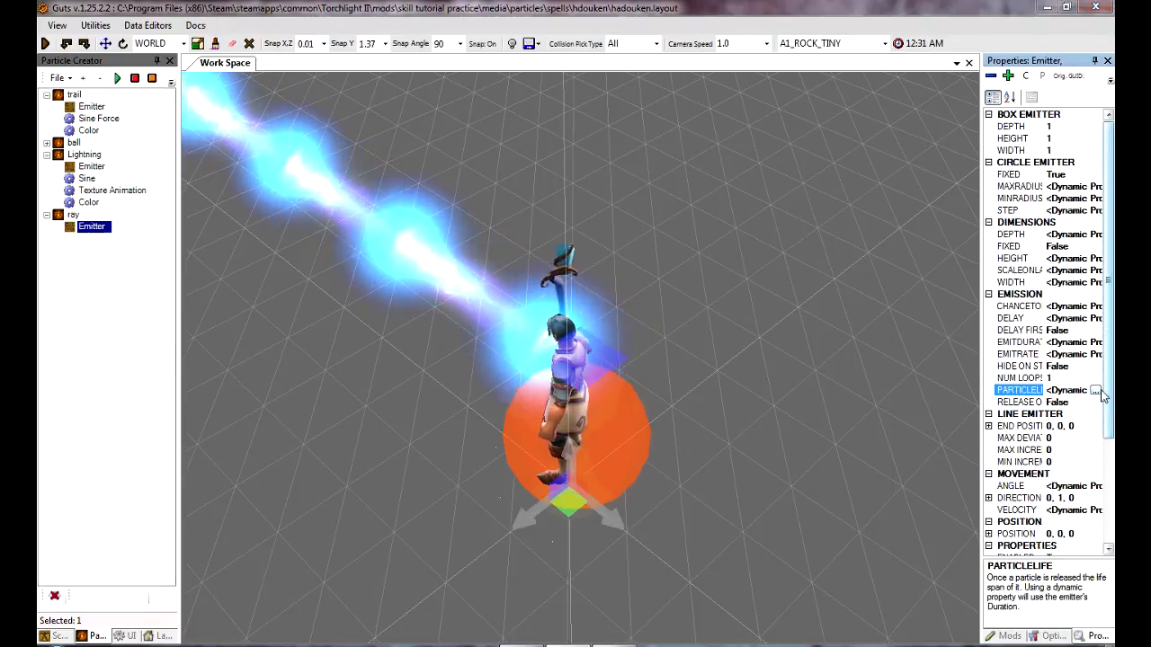
left_click(1095, 391)
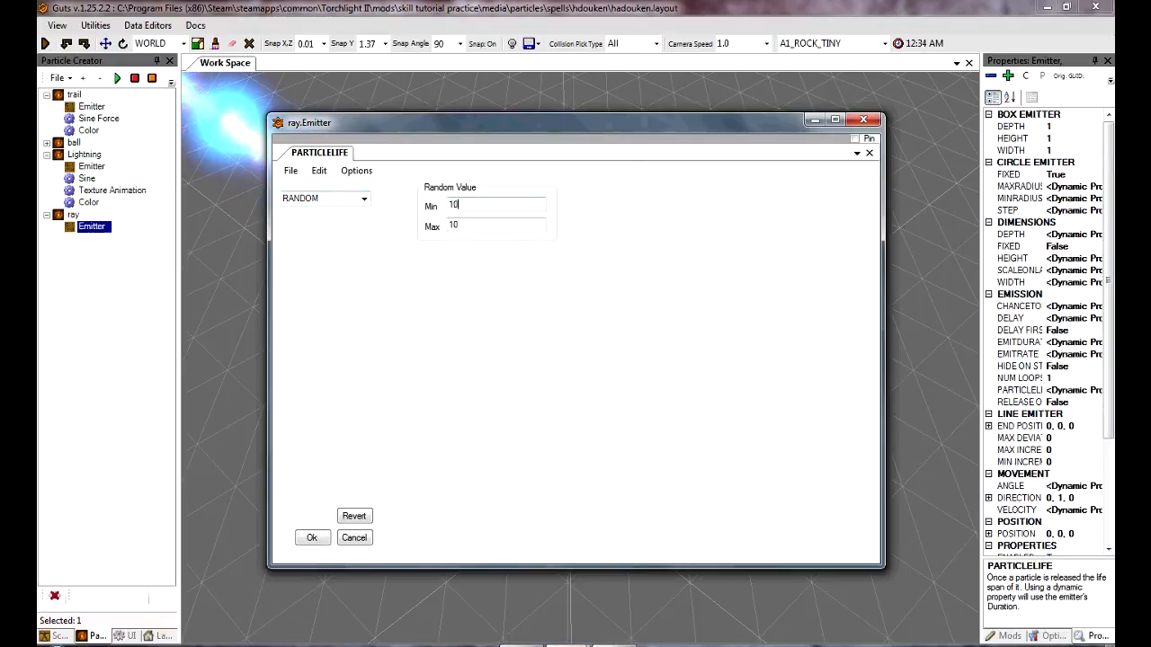
left_click(311, 537)
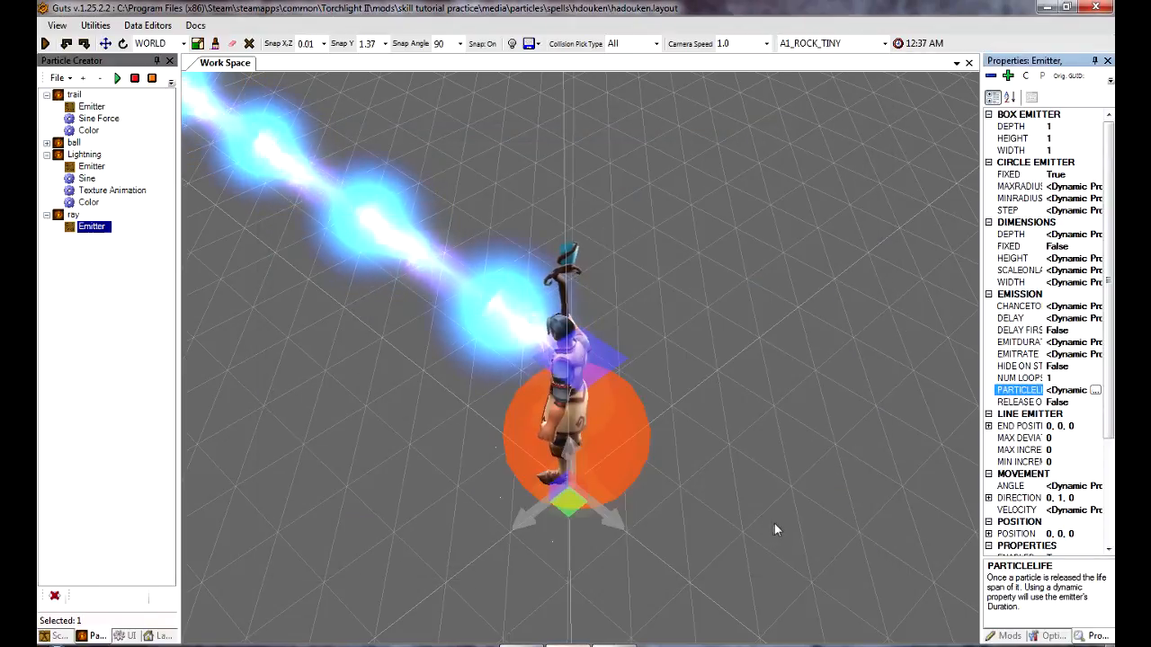
Set the ray emitter's Velocity to a fixed value of 0
scroll(1105, 413, "down", 1)
left_click(1084, 474)
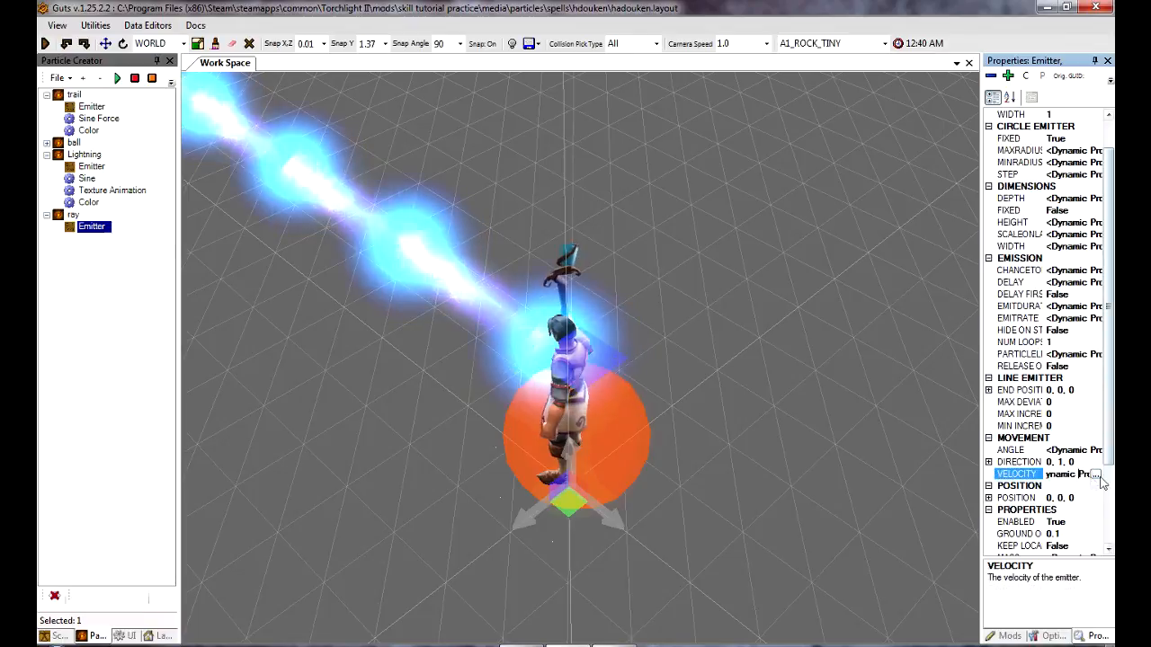
scroll(1101, 481, "down", 3)
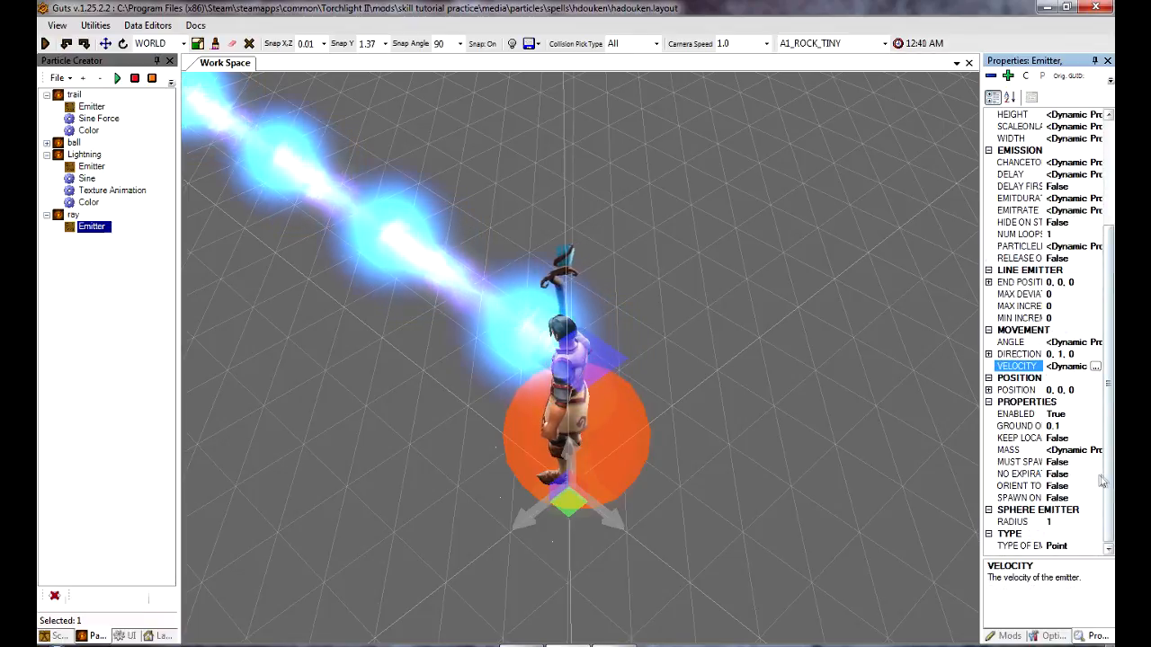
left_click(1079, 366)
left_click(1095, 366)
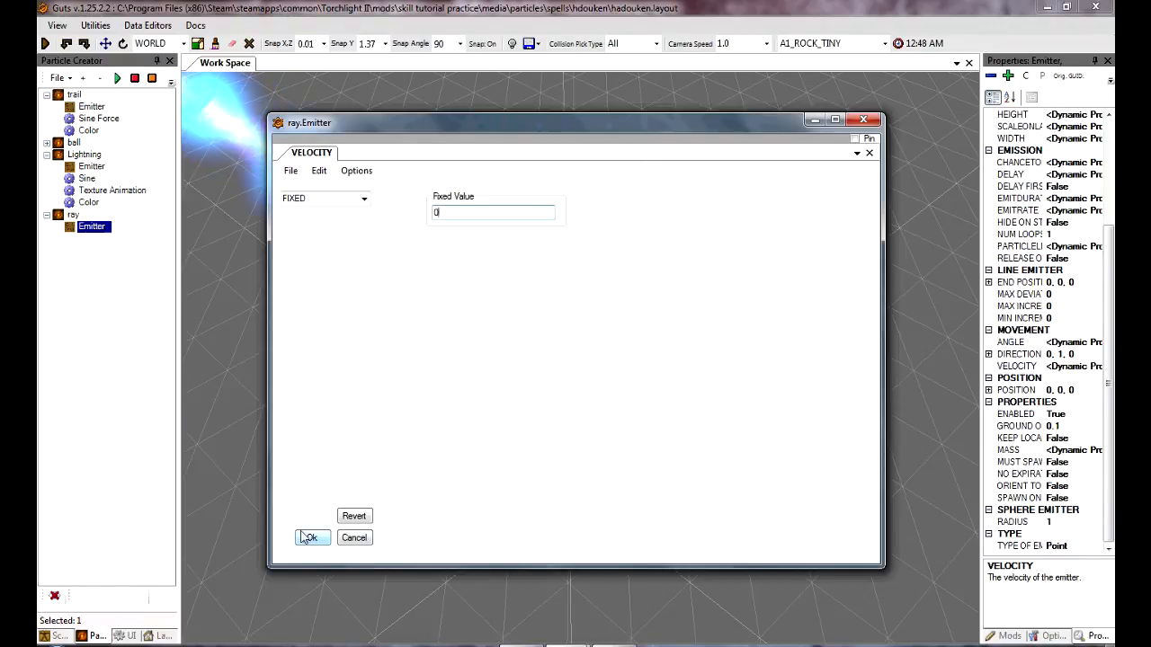
left_click(308, 537)
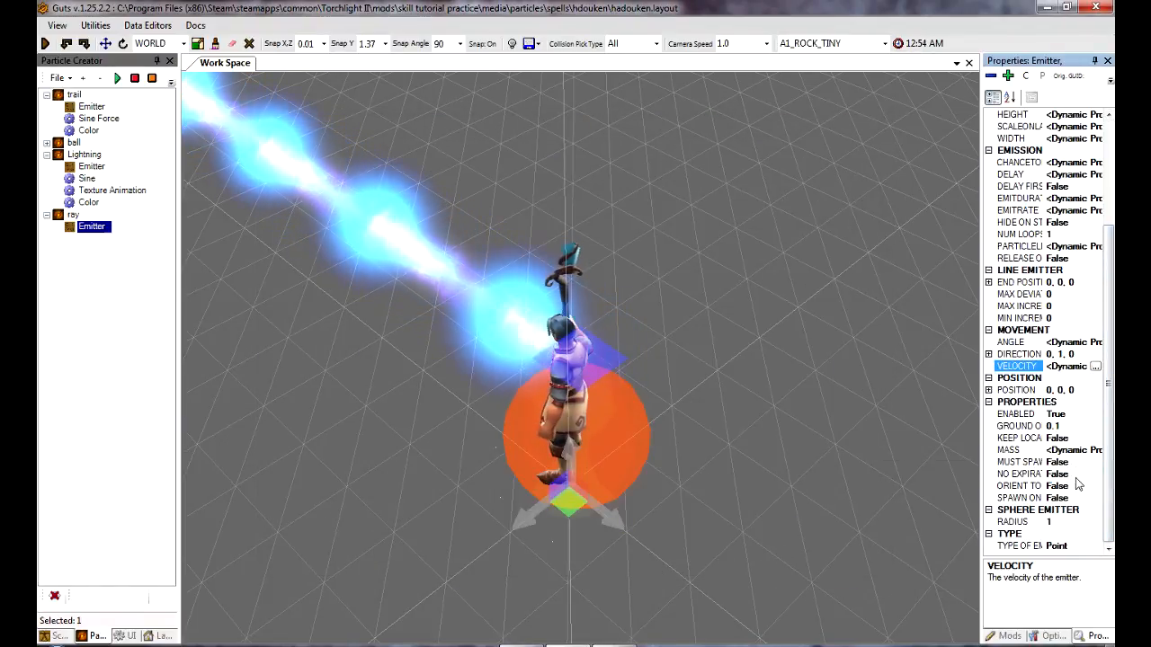
Set both No Expiration and Keep Local to True on the ray emitter
left_click(1079, 473)
left_click(1078, 473)
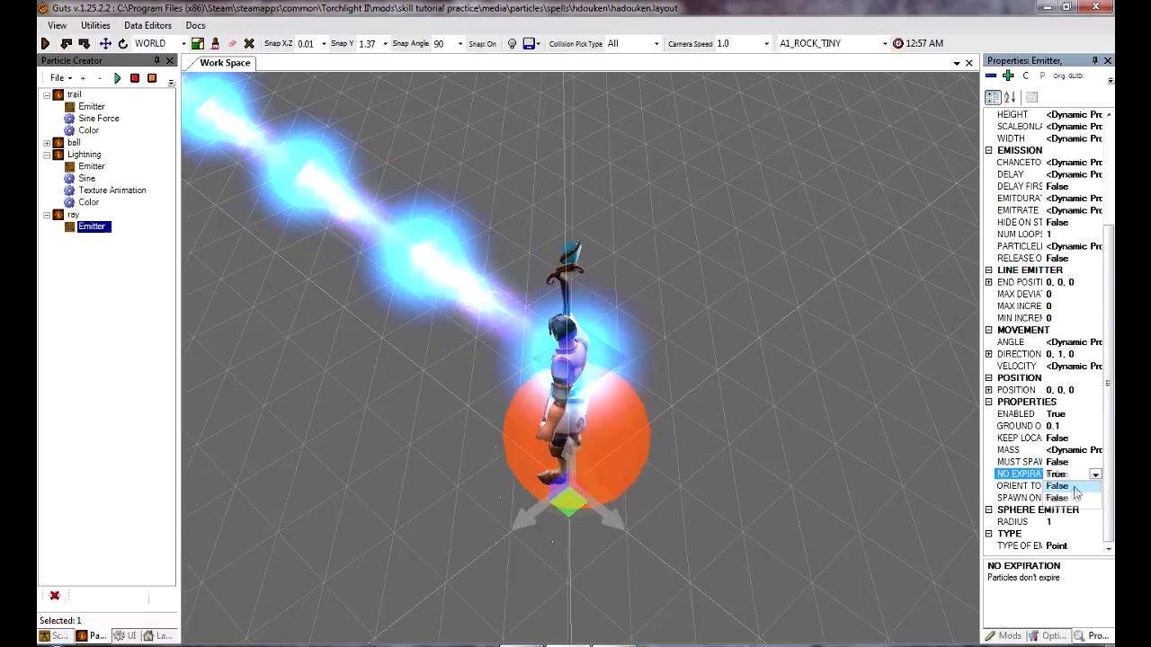
left_click(1075, 493)
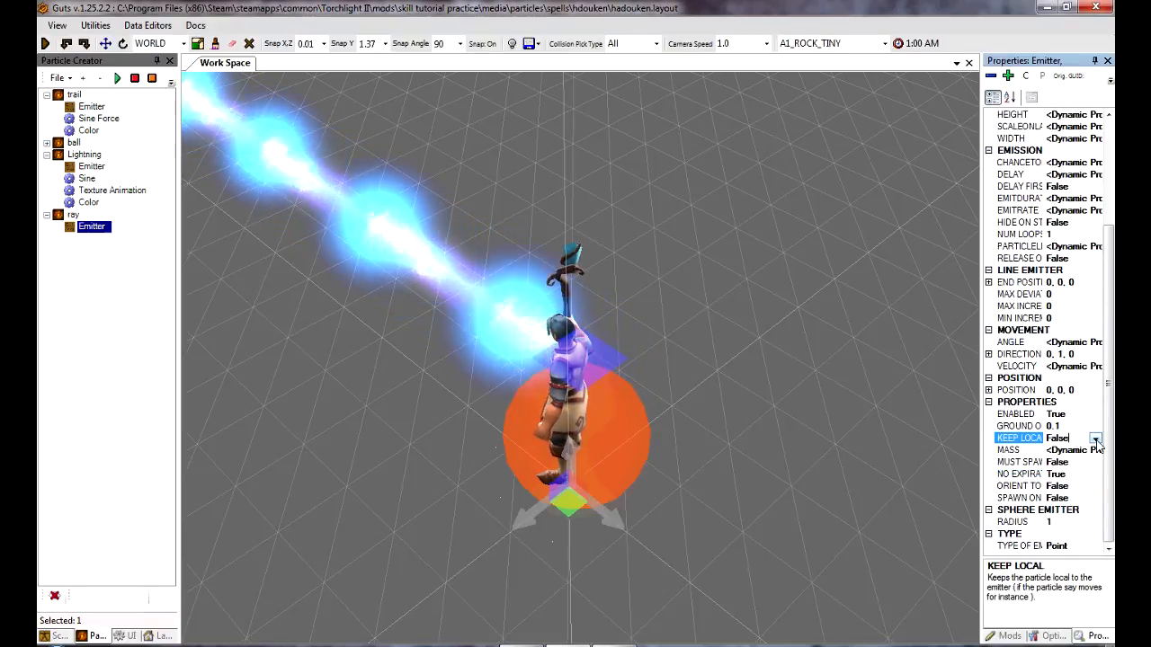
left_click(1079, 438)
left_click(1075, 453)
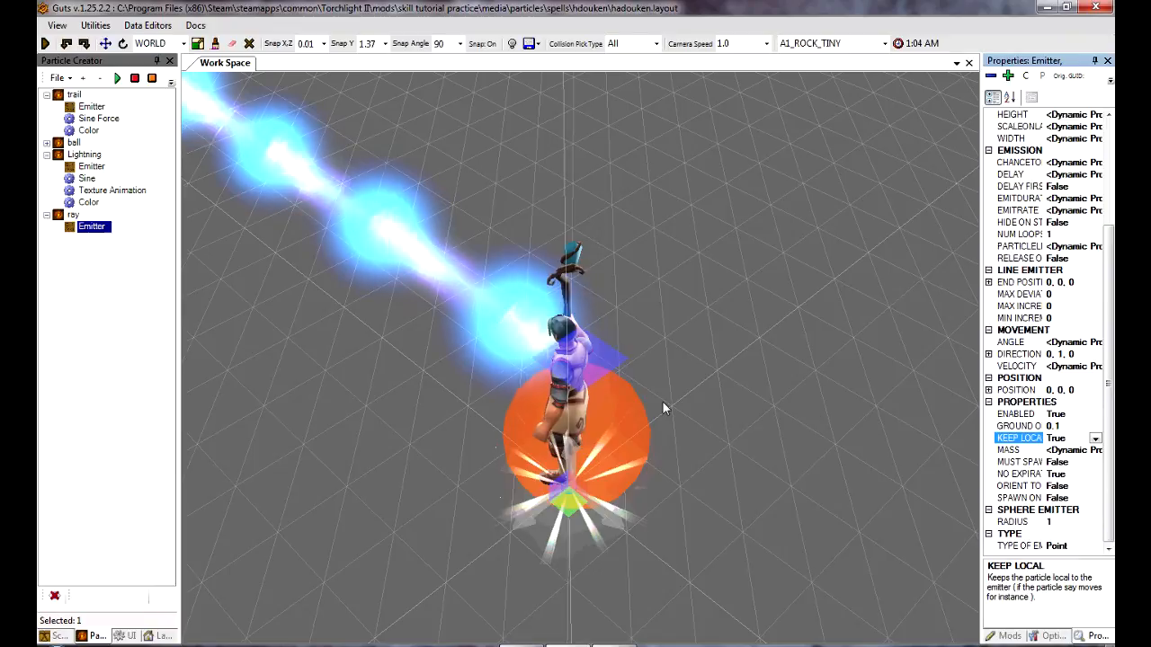
Add a Texture Rotate affector to the ray particle with a random rotation speed between -60 and 60
right_click(77, 216)
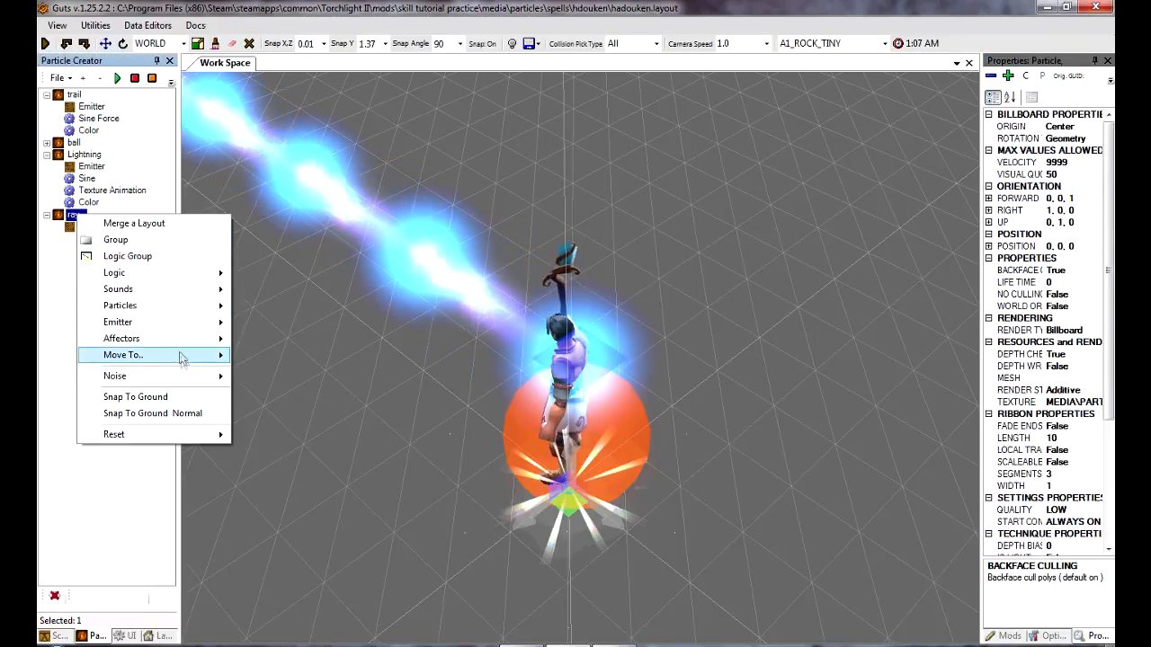
mouse_move(121, 338)
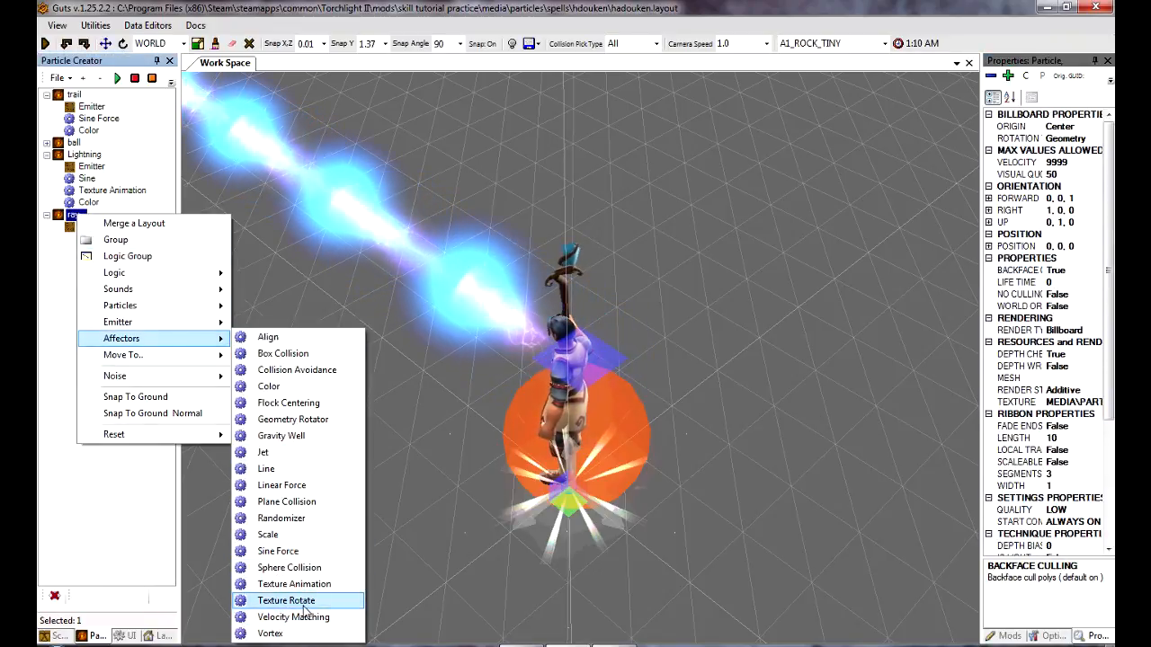
left_click(286, 599)
left_click(1019, 174)
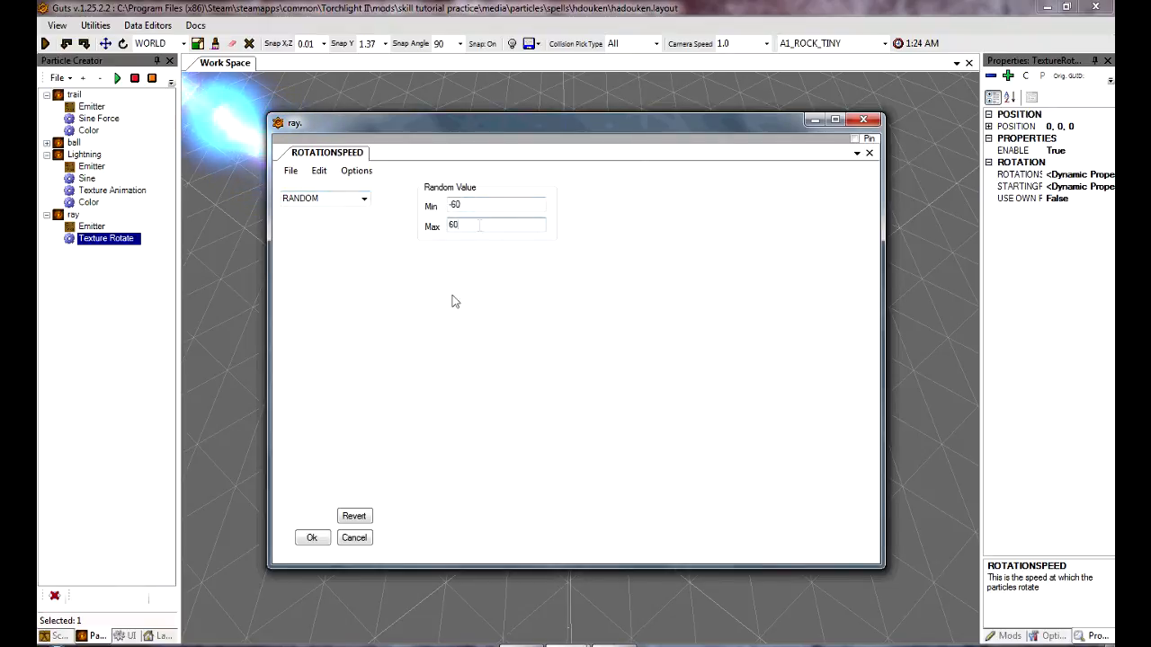
left_click(311, 538)
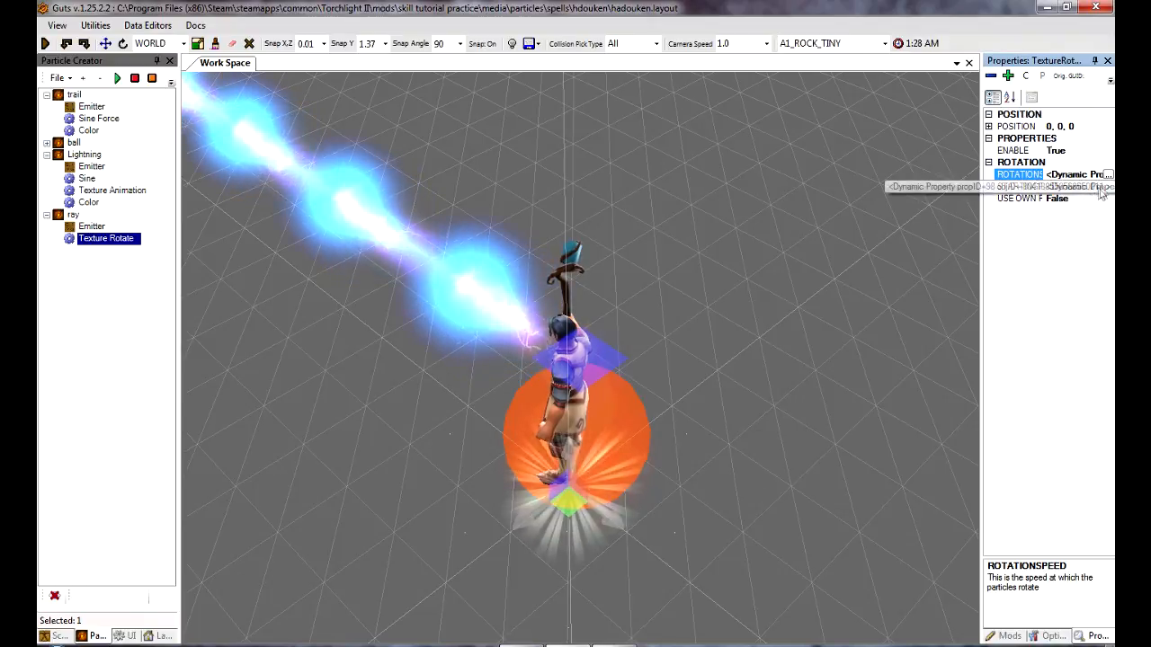
Set the Texture Rotate affector's starting rotation to random from 0 to 360 and its Use Own Rotation to True
left_click(1098, 187)
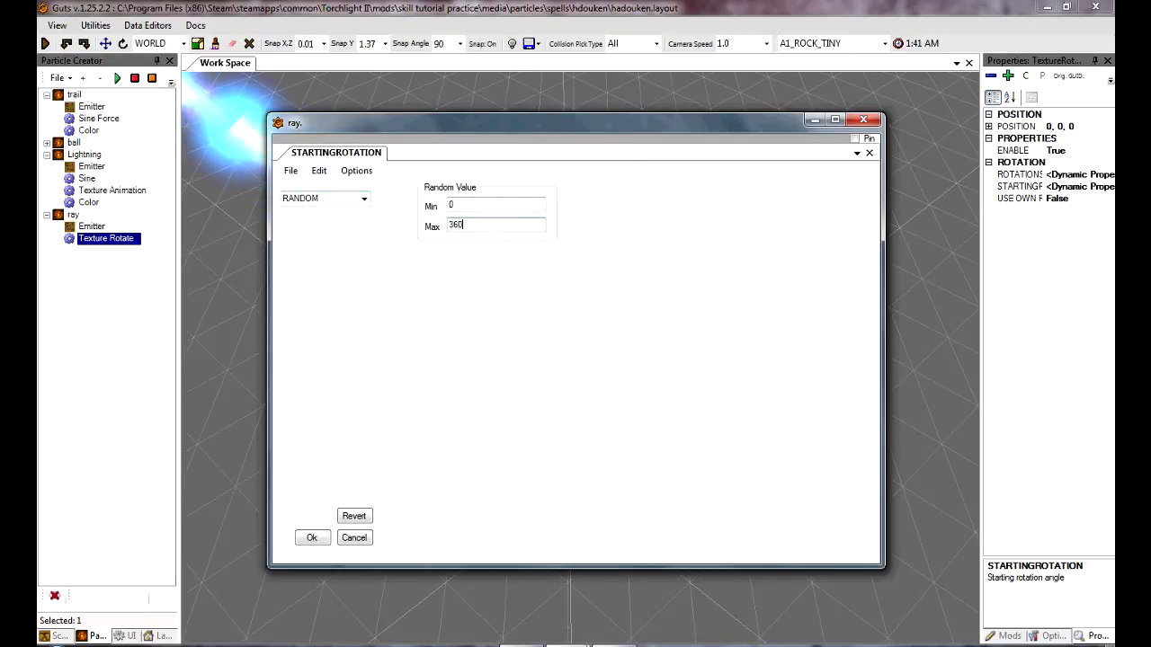
left_click(312, 538)
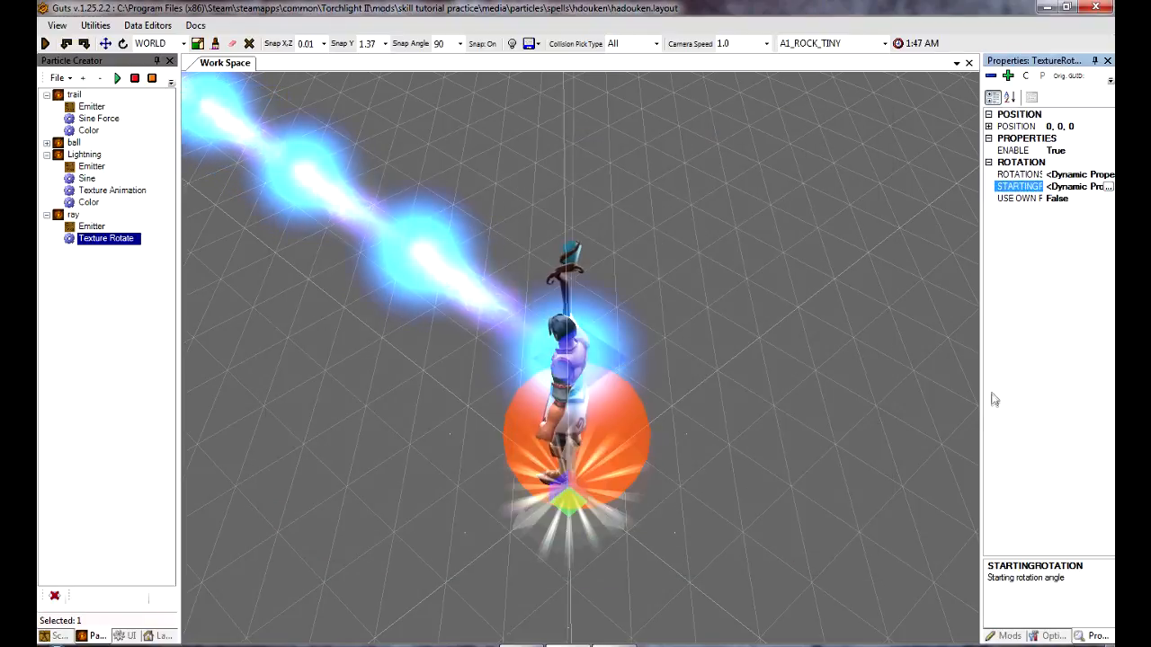
left_click(1104, 198)
left_click(1107, 198)
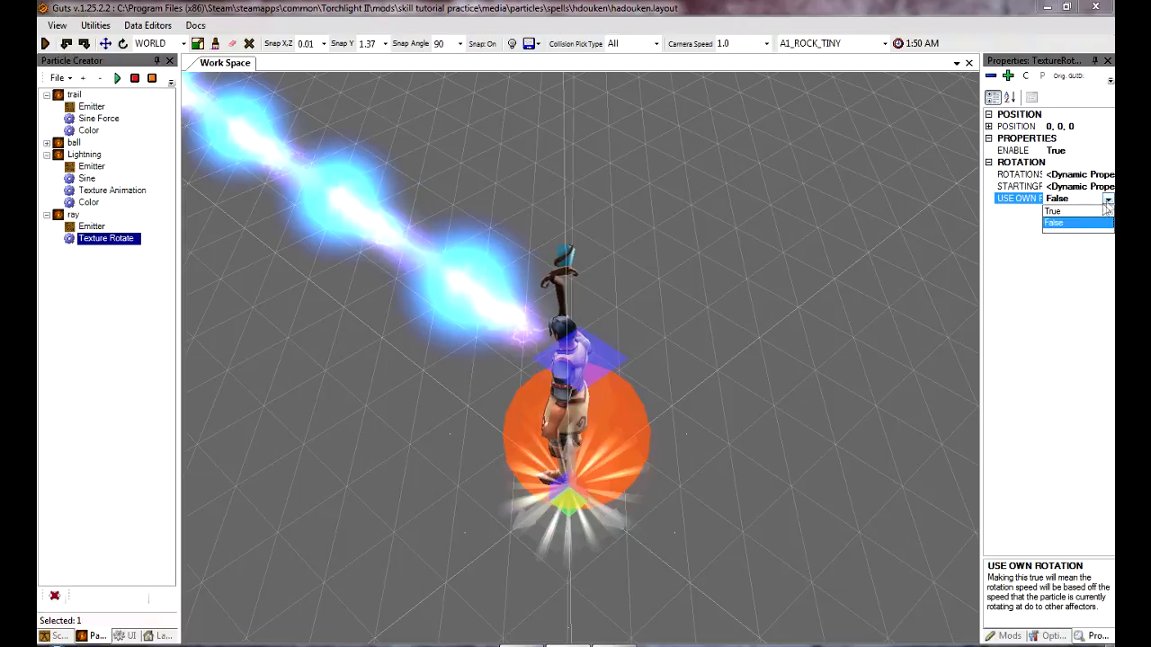
left_click(1053, 210)
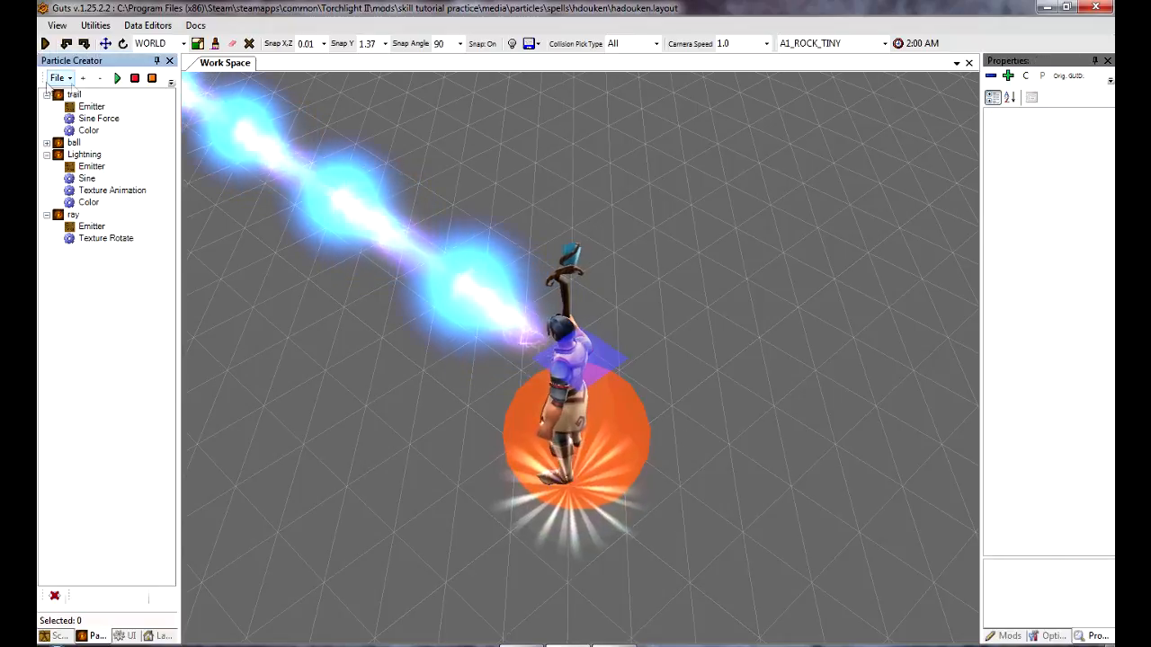
Save the hadouken layout and regenerate the particles data
left_click(60, 79)
left_click(82, 111)
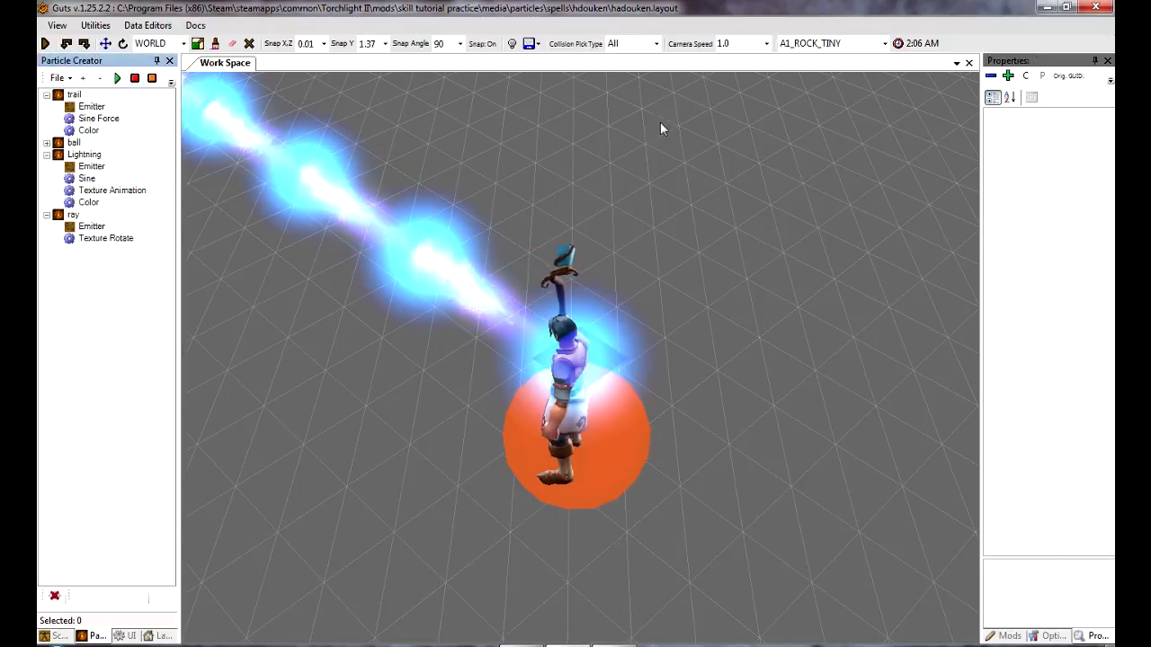
left_click(536, 44)
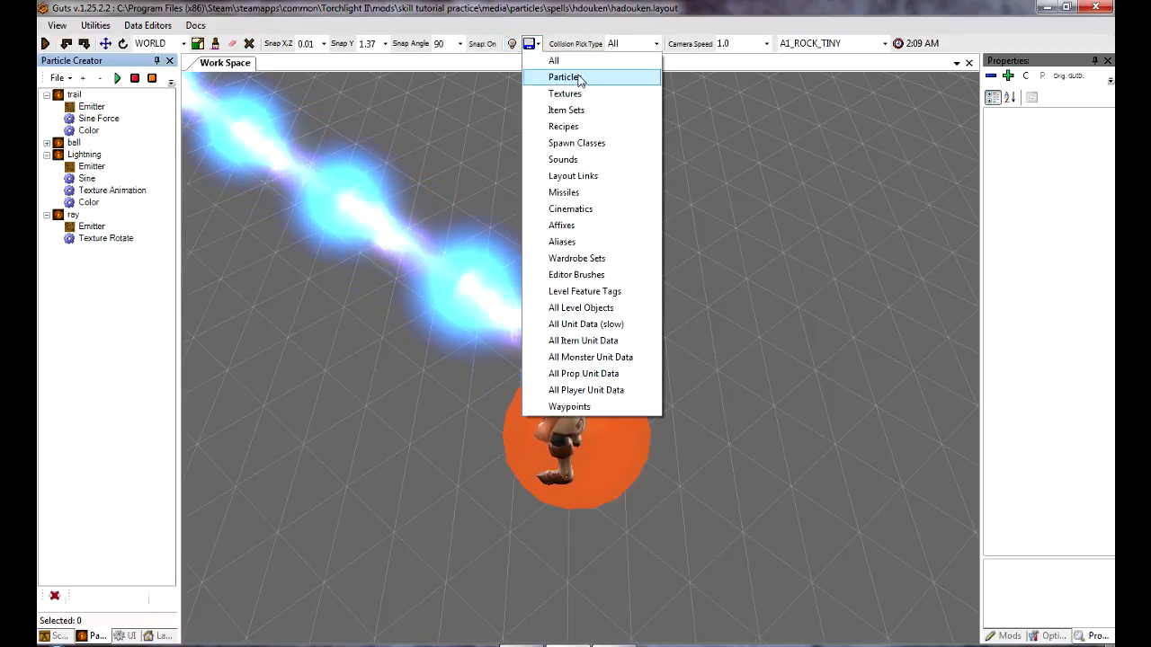
left_click(576, 77)
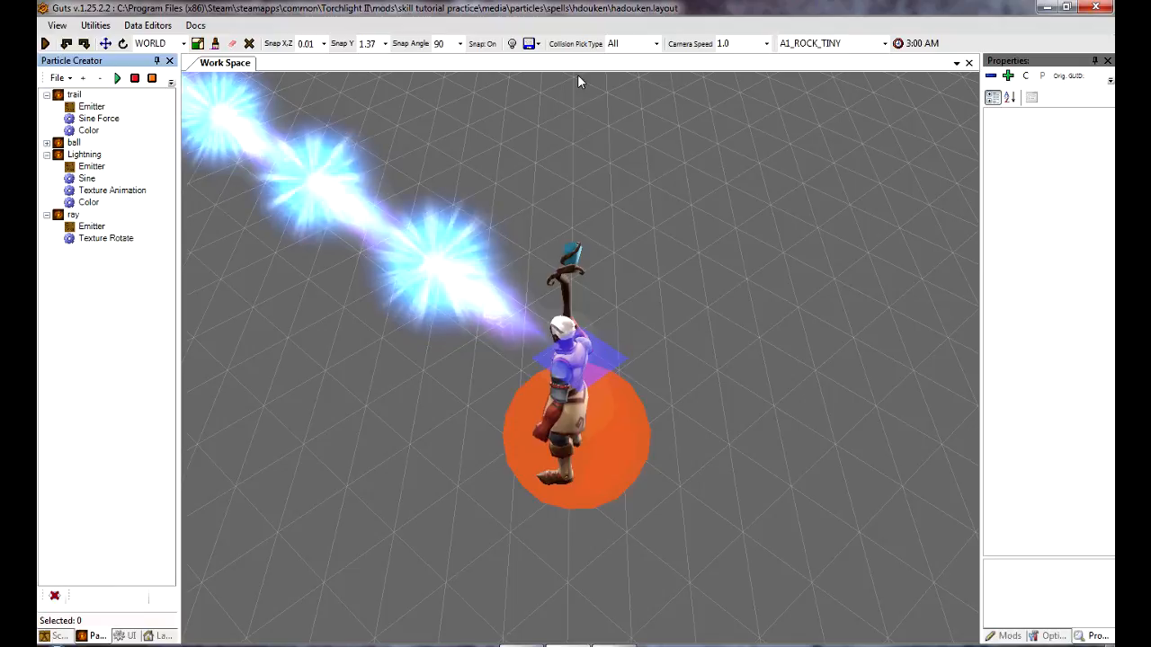
Set the ray emitter's Keep Local property to False
left_click(76, 215)
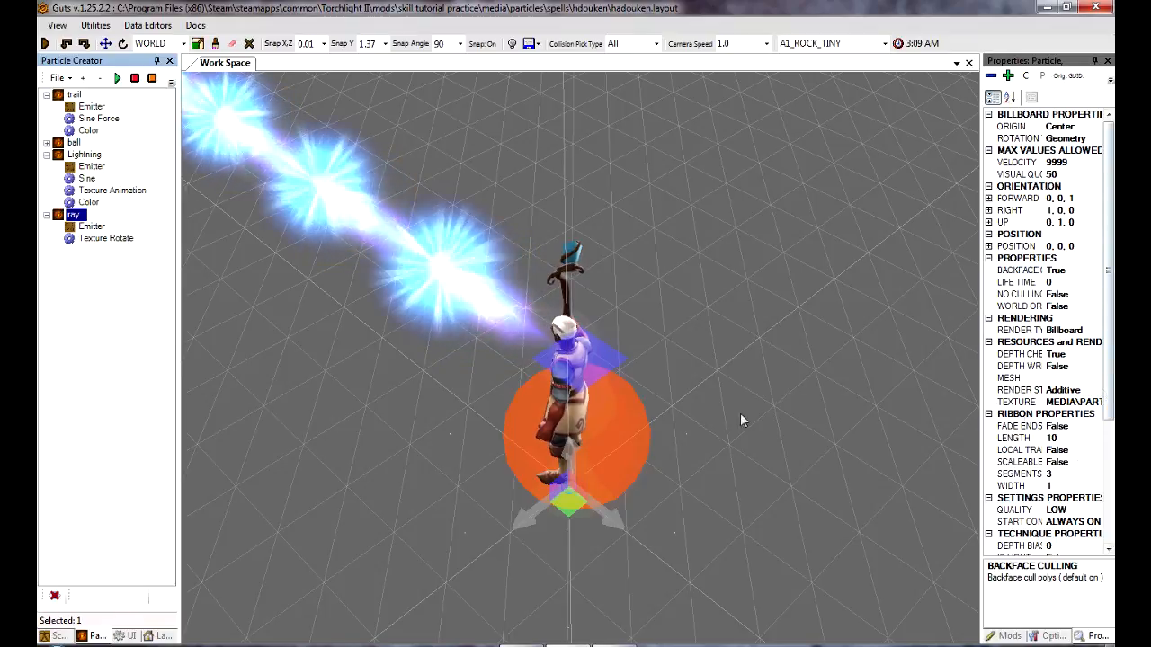
left_click(92, 226)
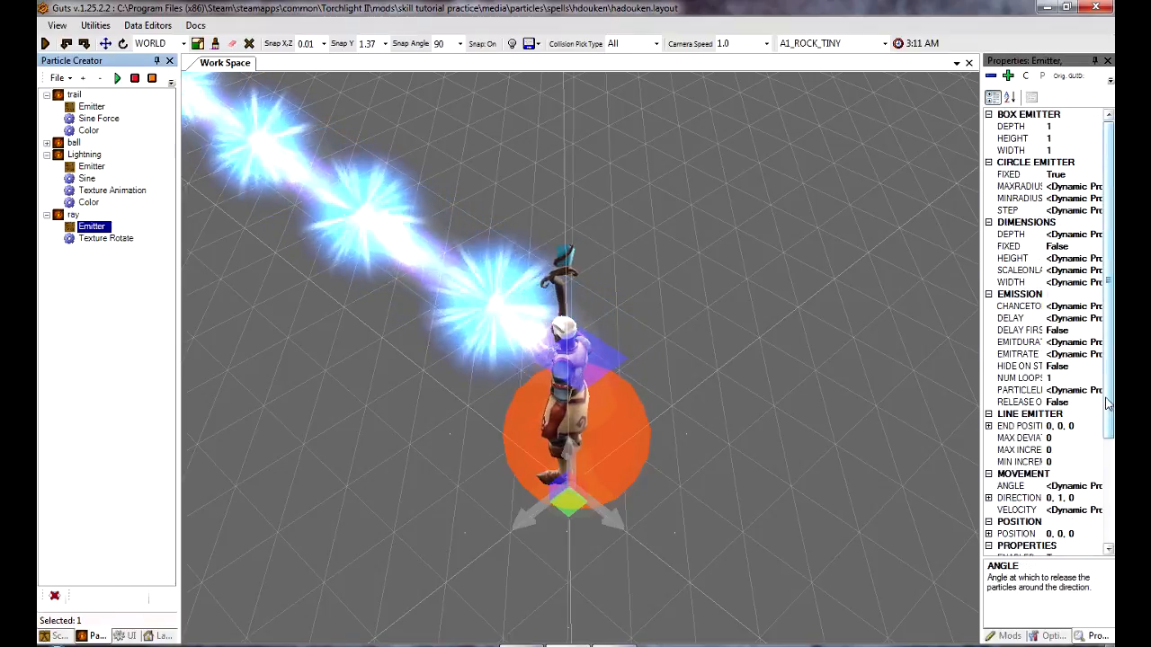
scroll(1108, 405, "down", 4)
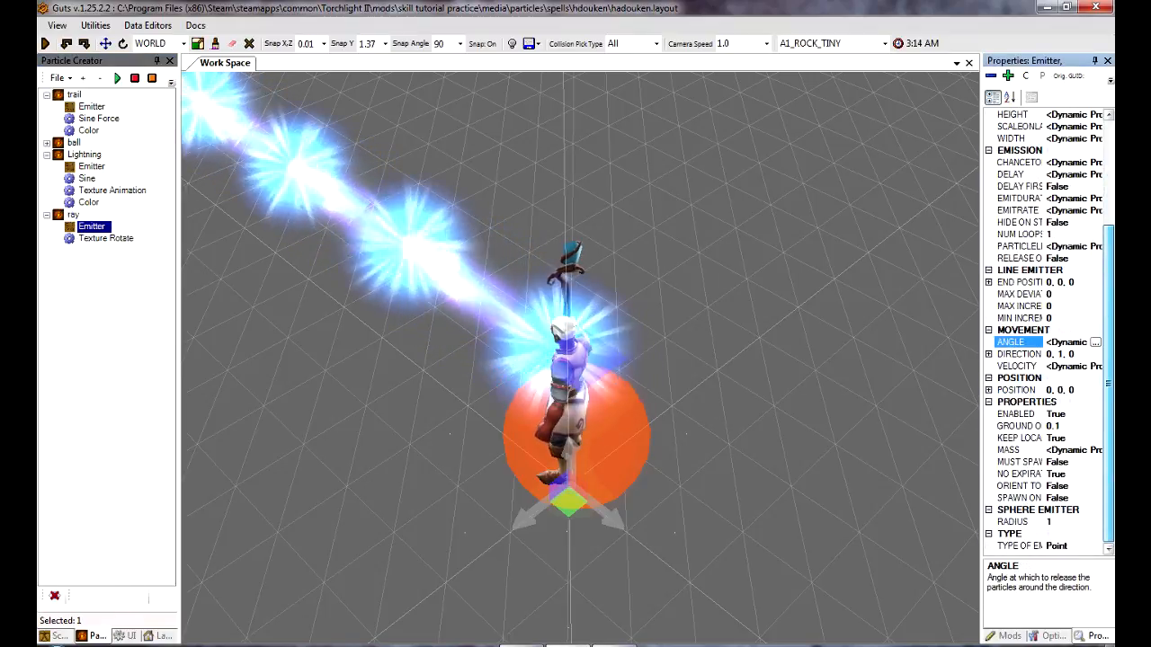
left_click(1090, 438)
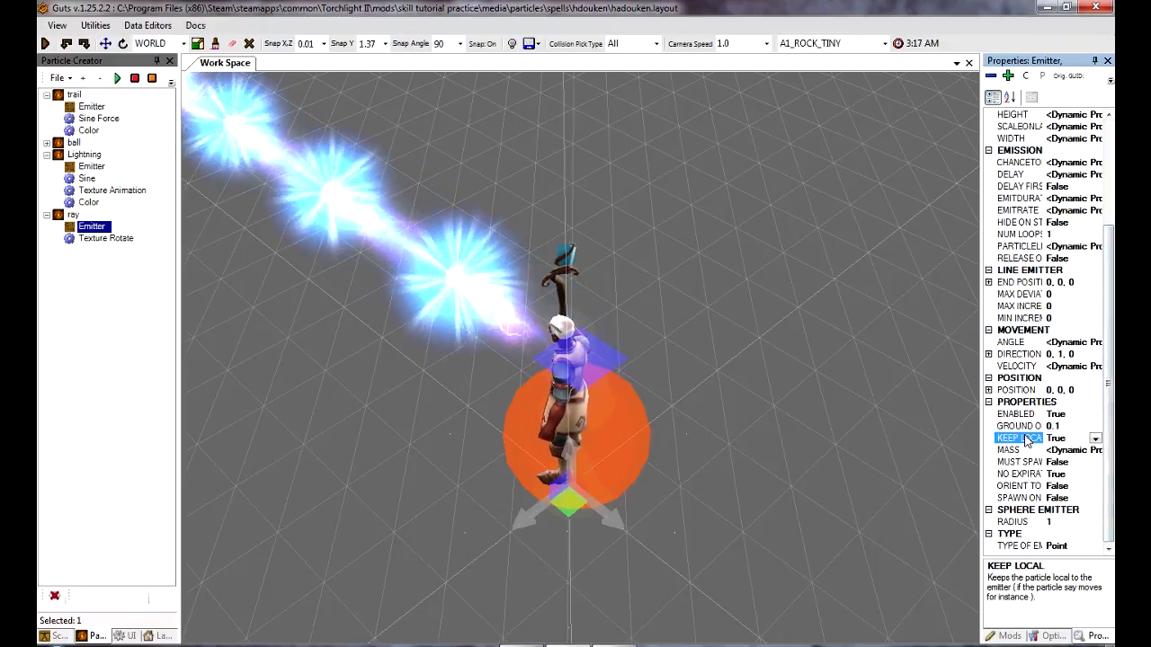
left_click(1095, 438)
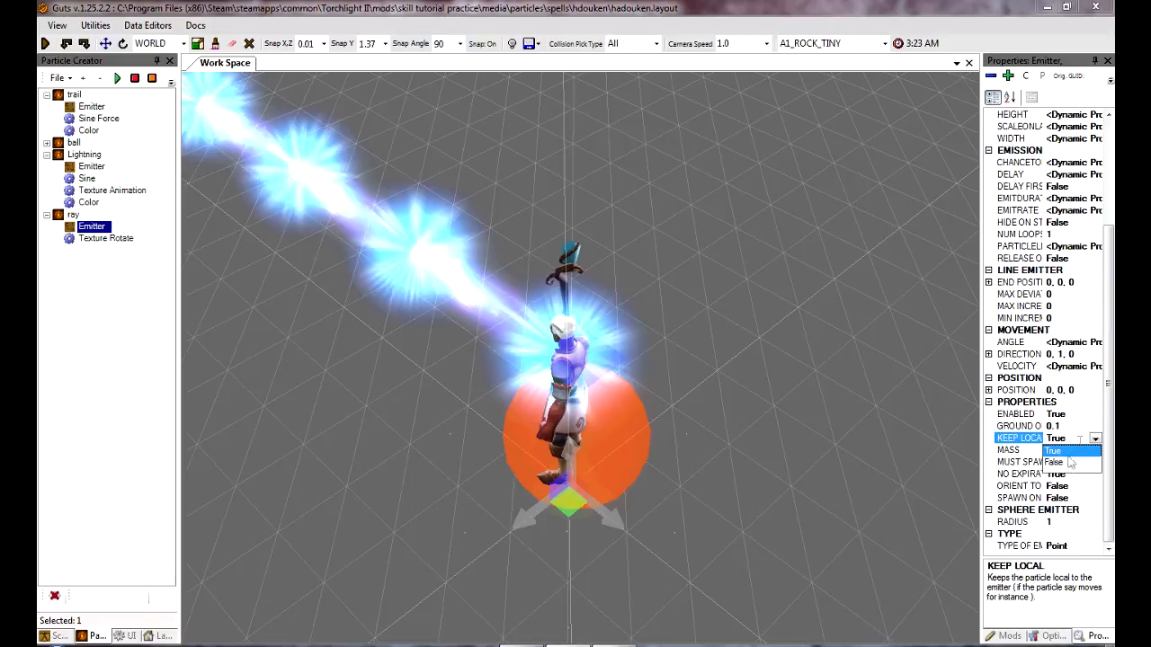
left_click(1072, 462)
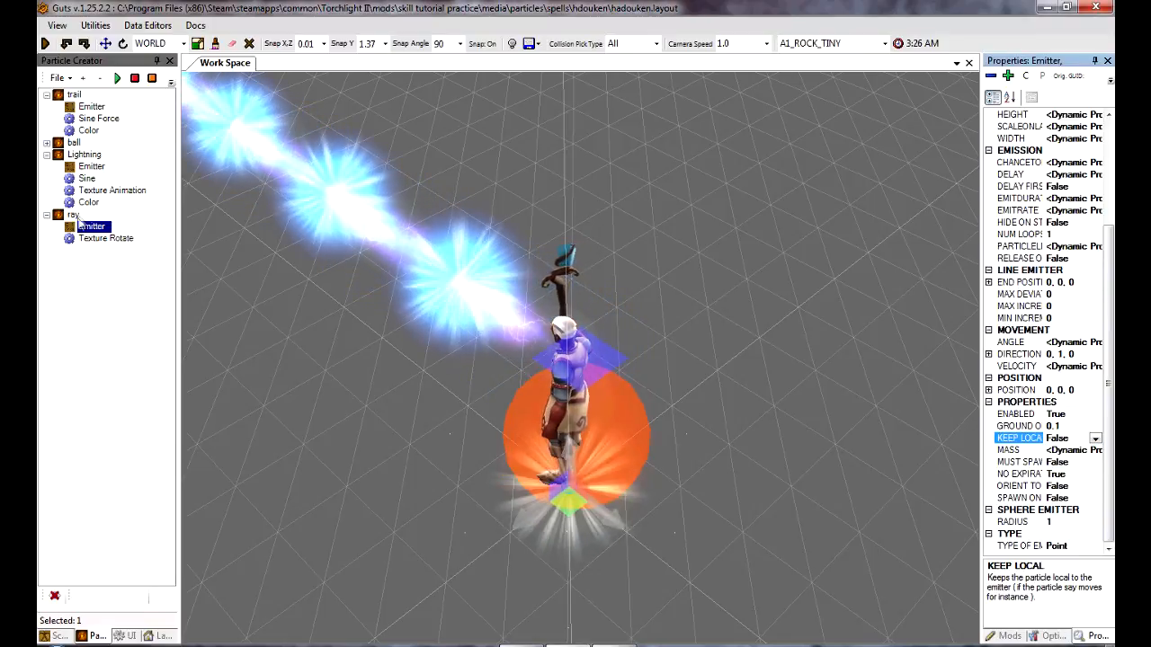
Save the hadouken layout and regenerate the particles data to test the ray emitter with Keep Local off
left_click(58, 78)
left_click(90, 113)
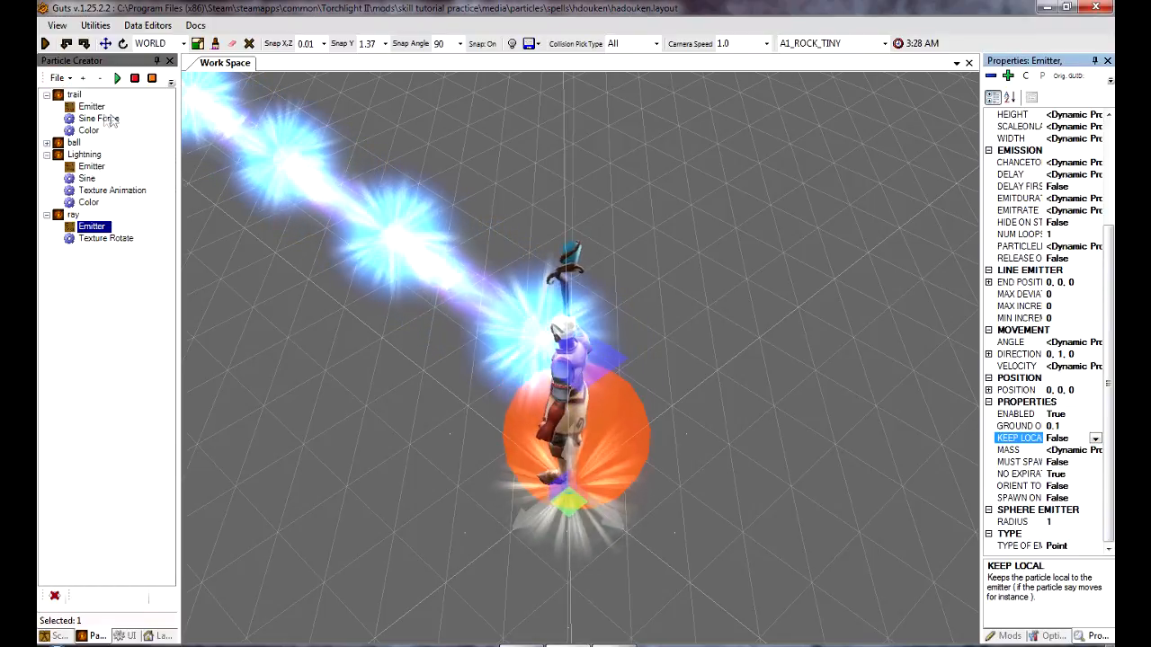
left_click(539, 43)
left_click(586, 79)
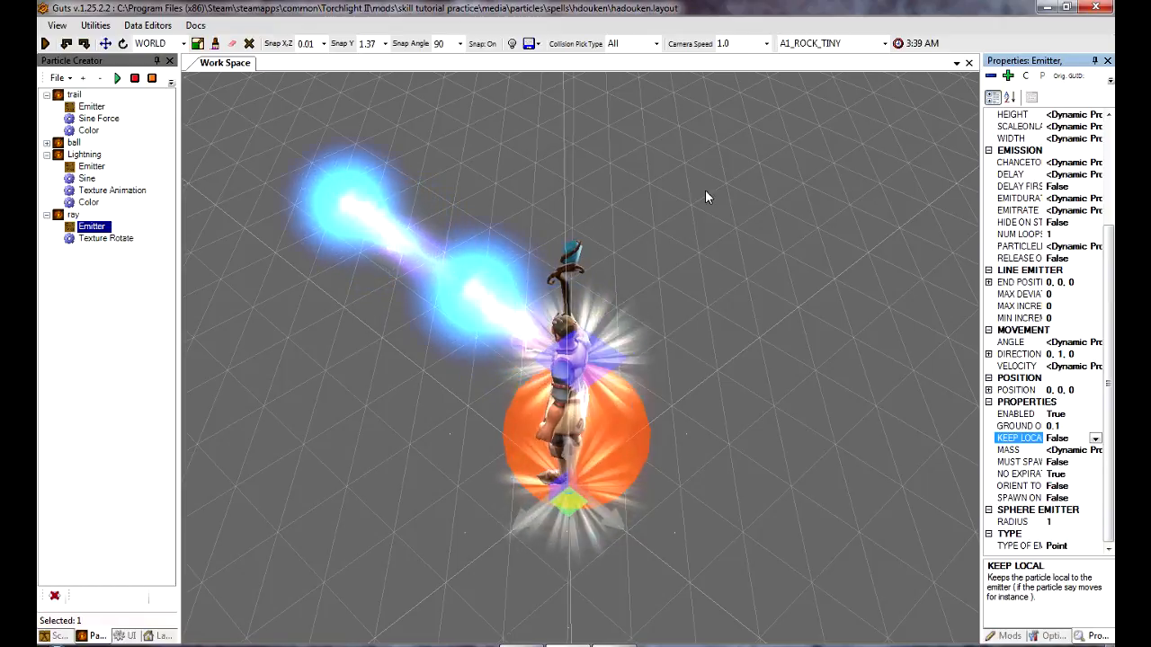
Set the ray emitter's Keep Local property back to True, save the layout and regenerate the particles data
left_click(1095, 438)
left_click(1074, 473)
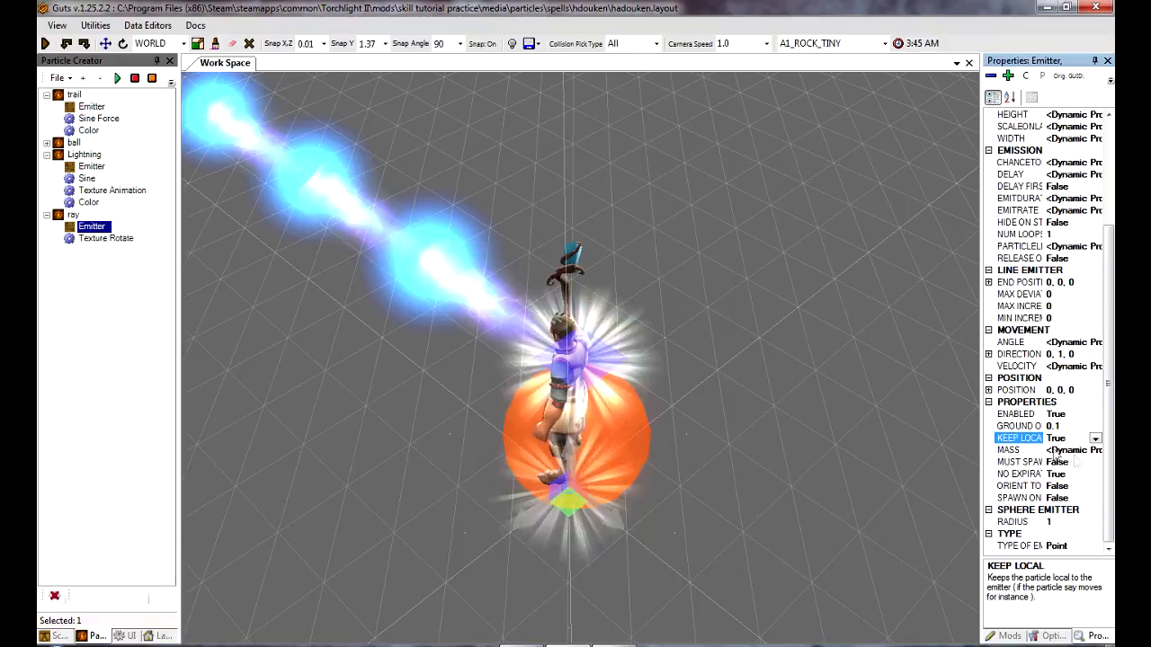
left_click(58, 78)
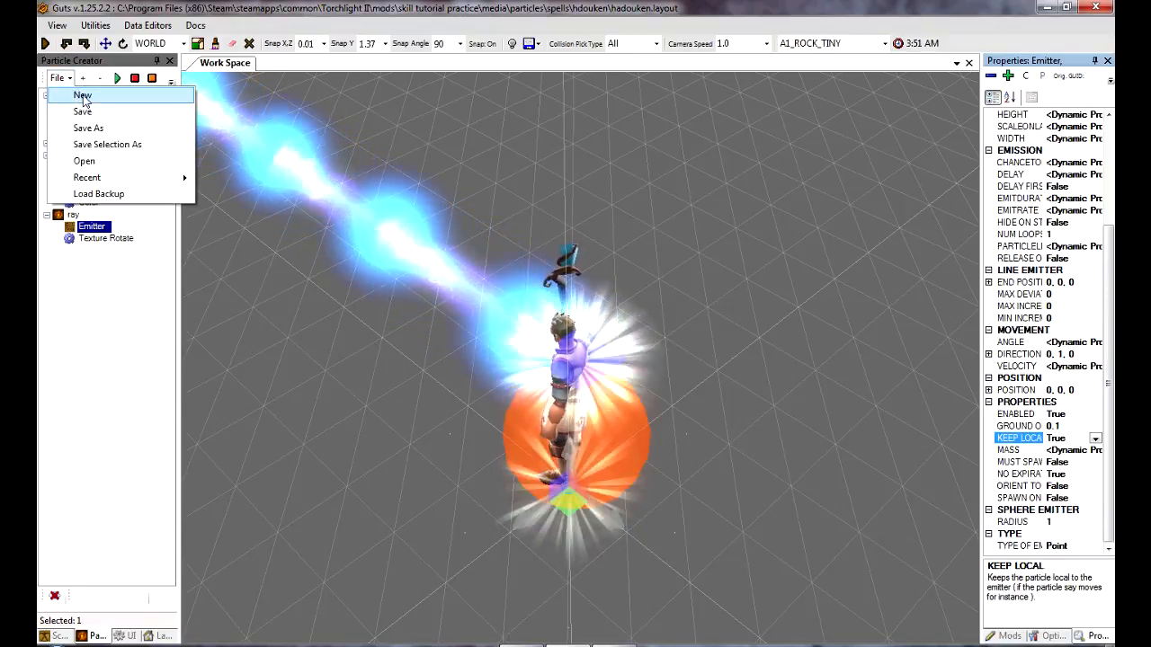
left_click(83, 112)
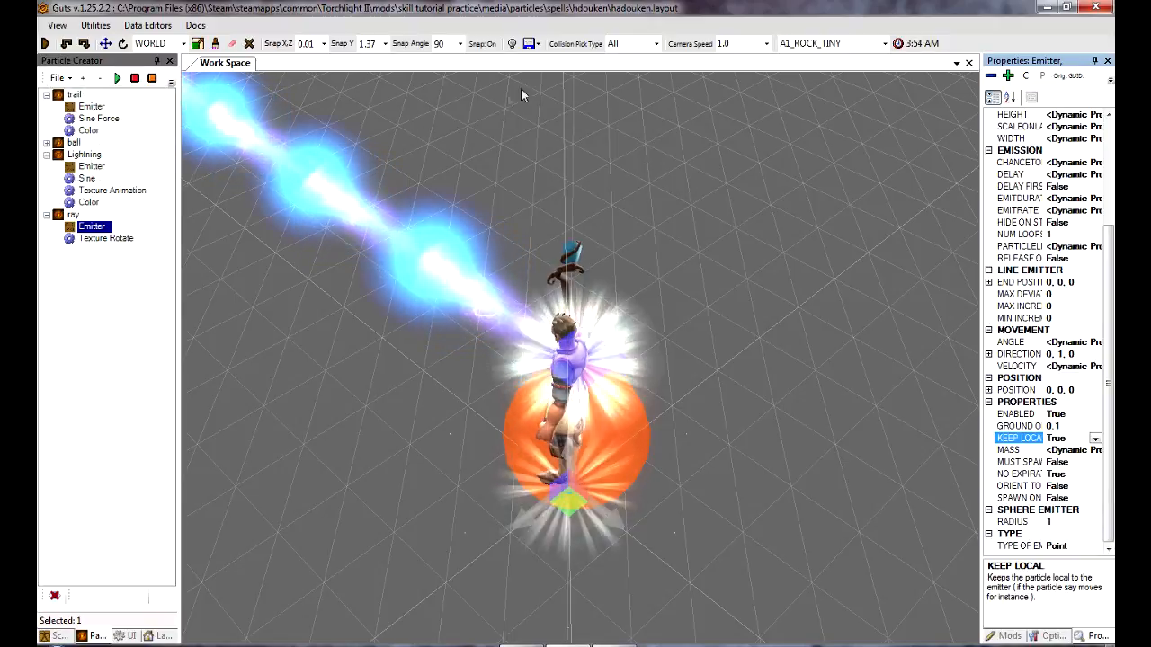
left_click(536, 44)
left_click(570, 79)
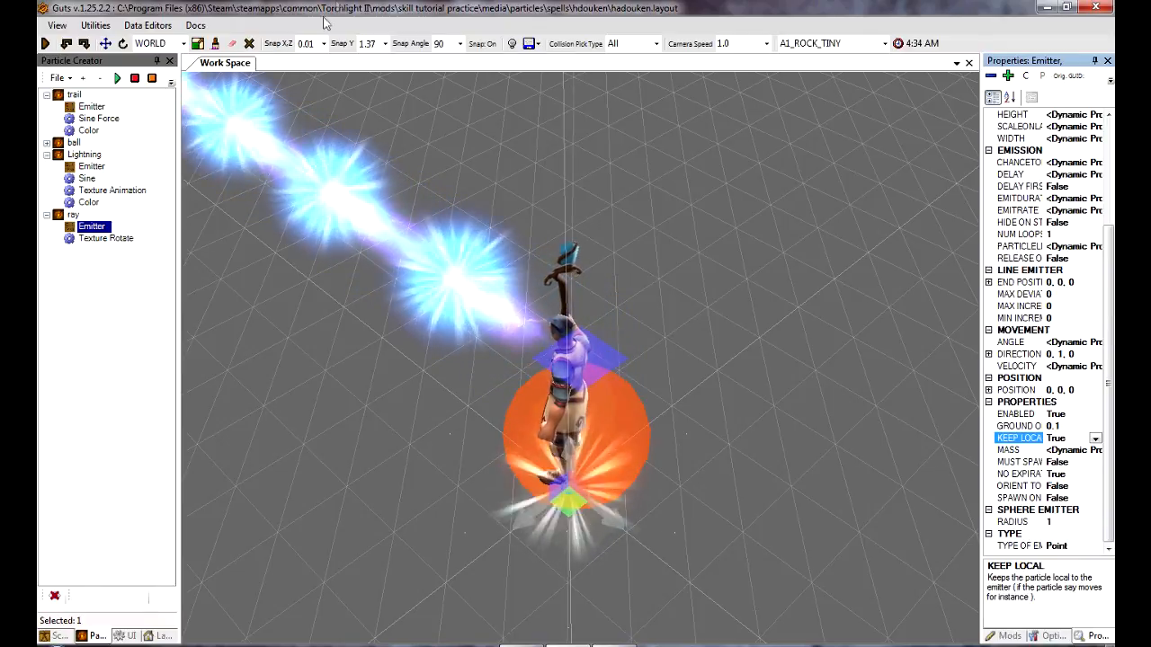
Review the render type options available for the Lightning particle and keep RibbonTrail selected
left_click(103, 318)
left_click(84, 155)
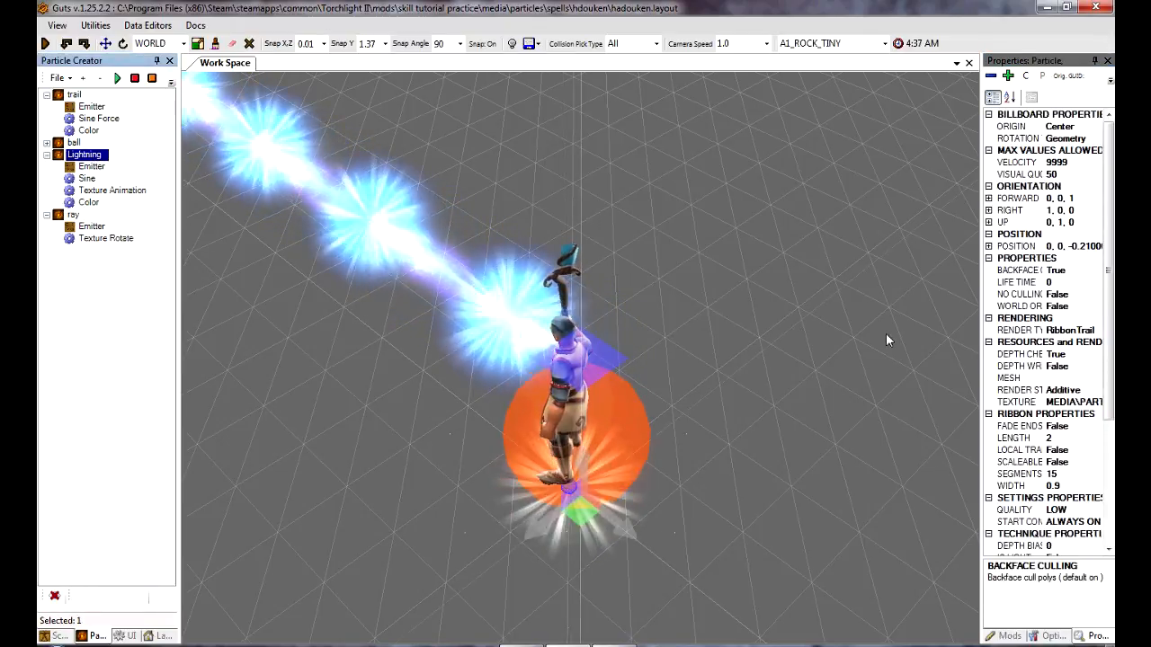
left_click(1090, 330)
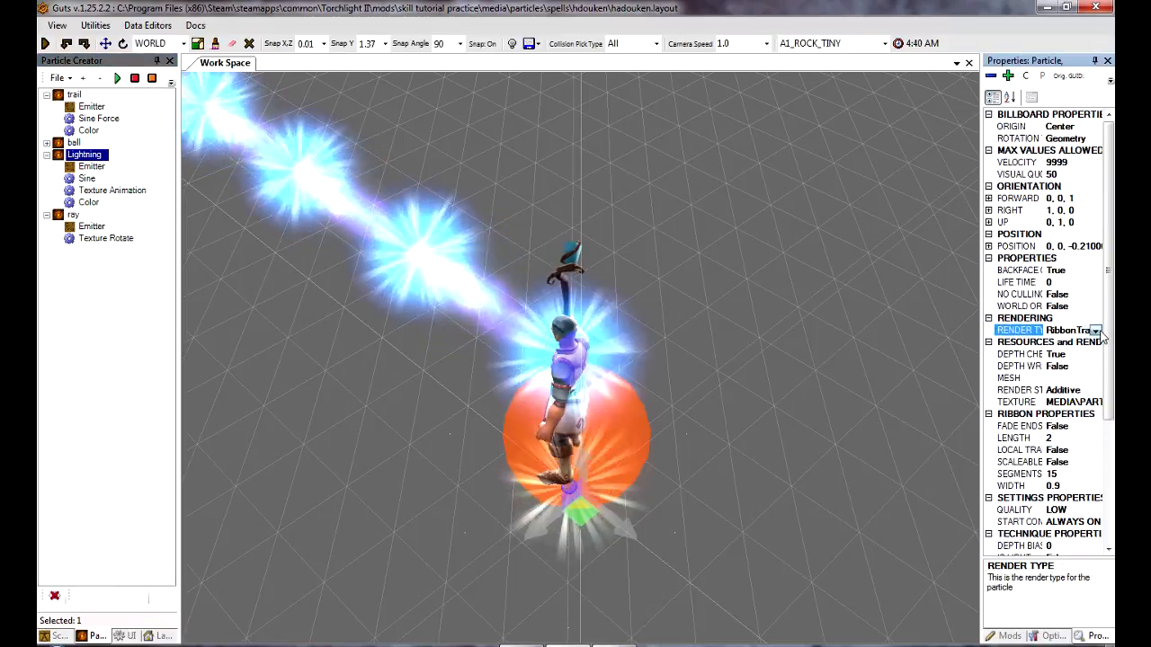
left_click(1095, 331)
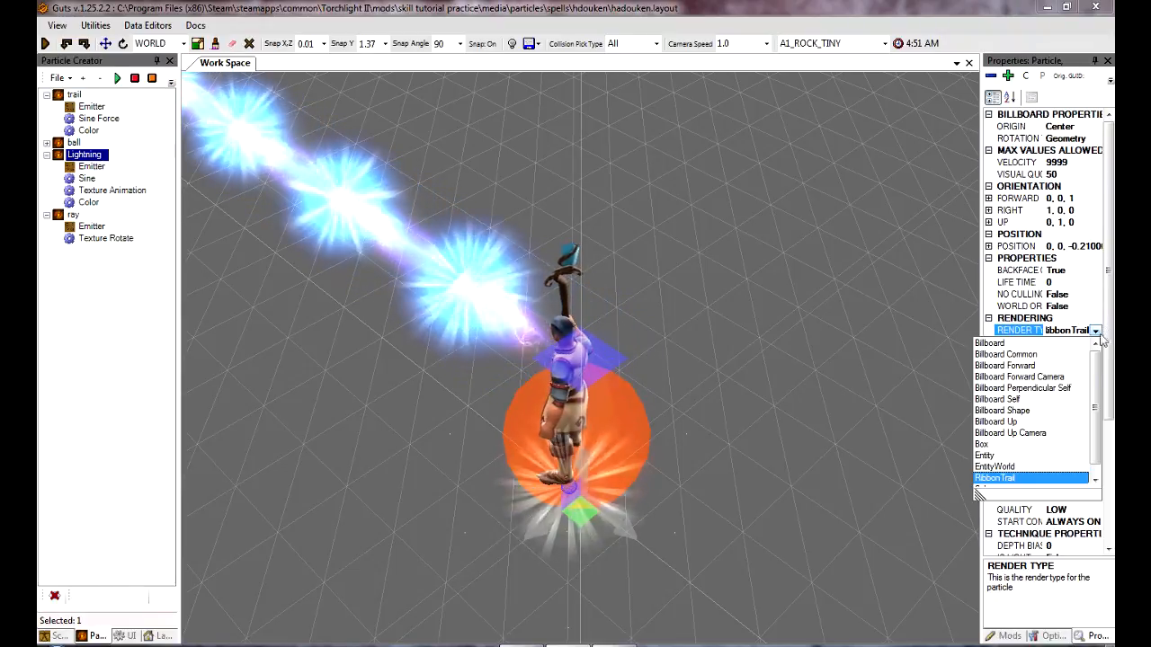
scroll(1098, 377, "down", 1)
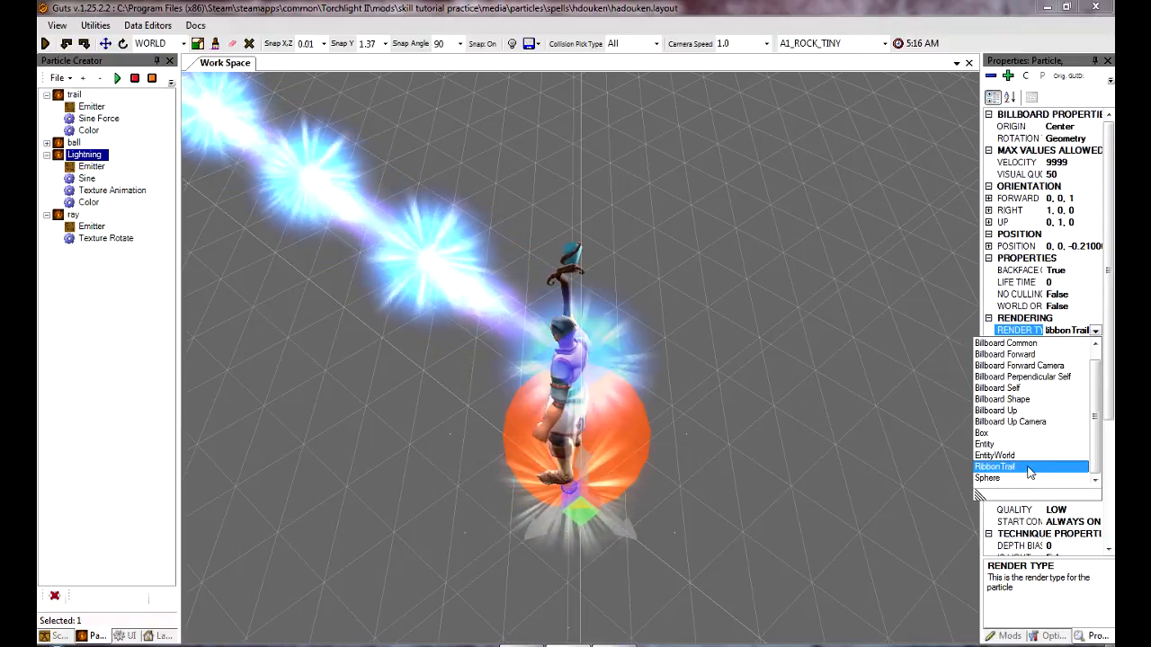
left_click(1029, 468)
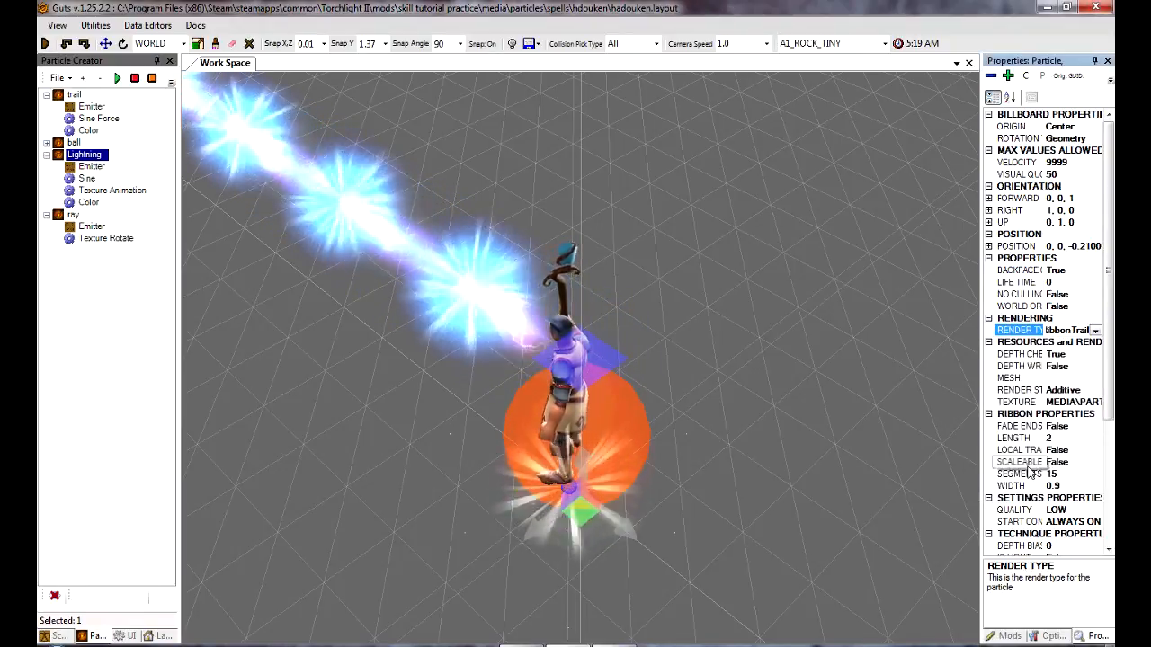